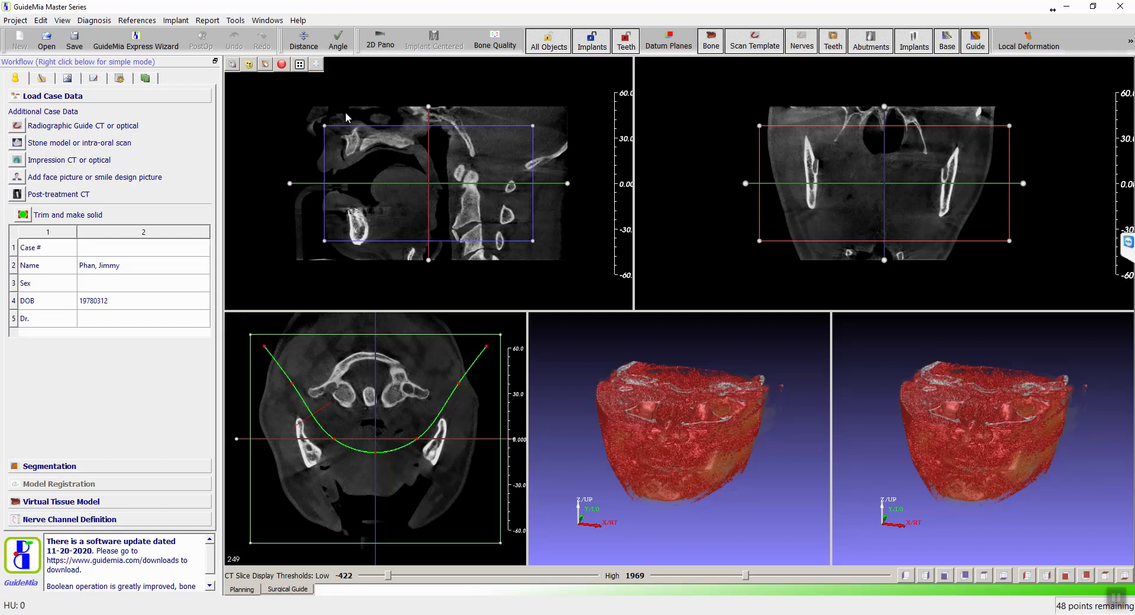
# Crop the CT region of interest to the upper jaw and move the panoramic curve onto the maxillary arch.
pyautogui.moveTo(325, 126); pyautogui.dragTo(324, 111)
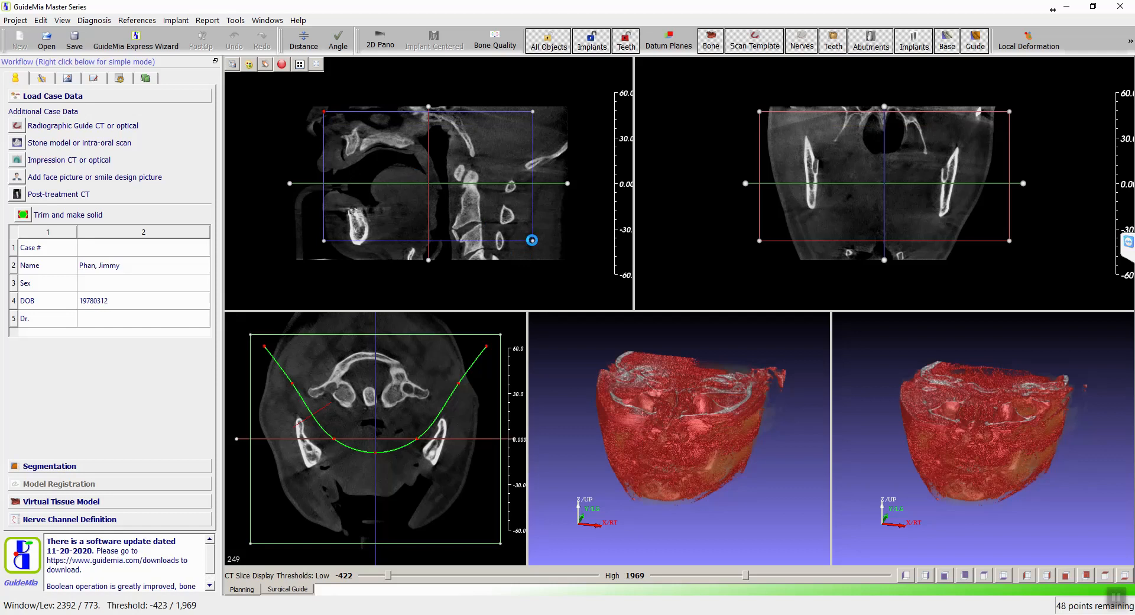
pyautogui.moveTo(532, 240); pyautogui.dragTo(472, 177)
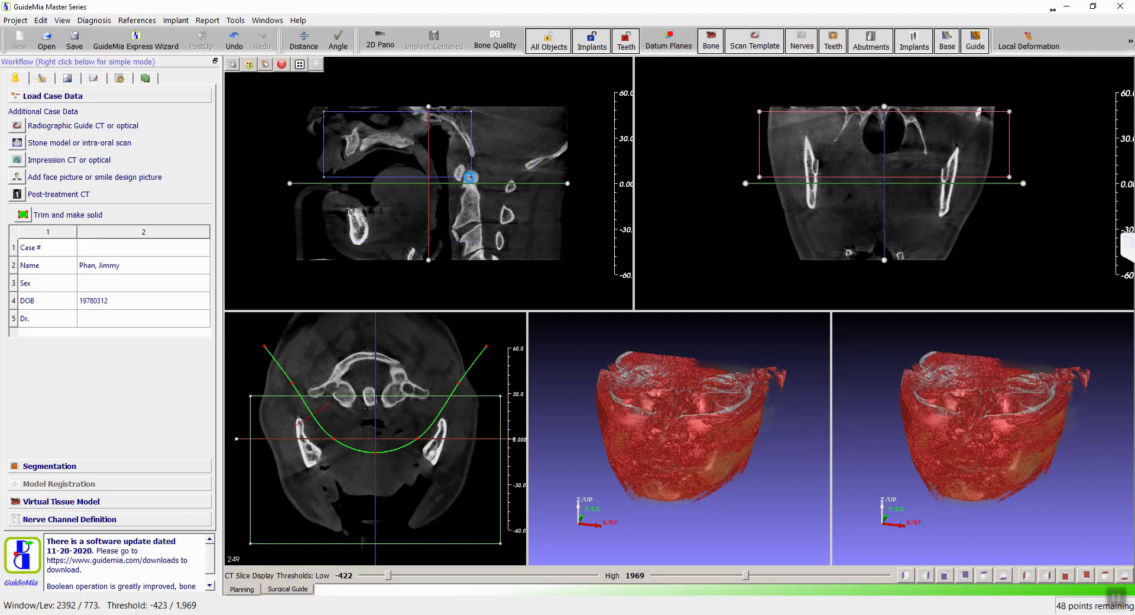
pyautogui.moveTo(251, 396); pyautogui.dragTo(280, 398)
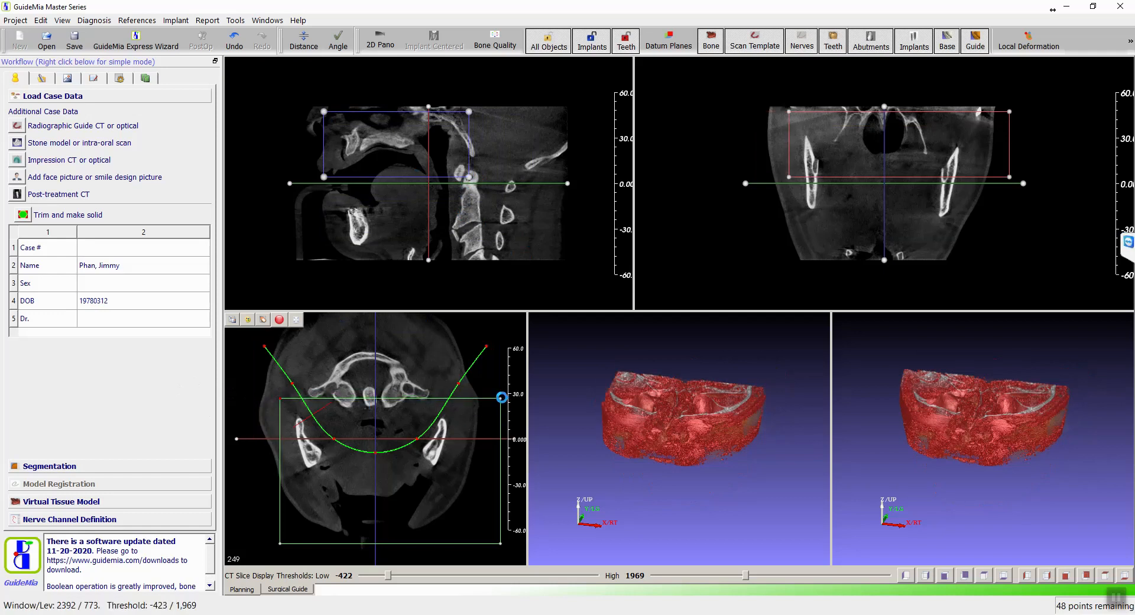
pyautogui.moveTo(503, 399); pyautogui.dragTo(459, 393)
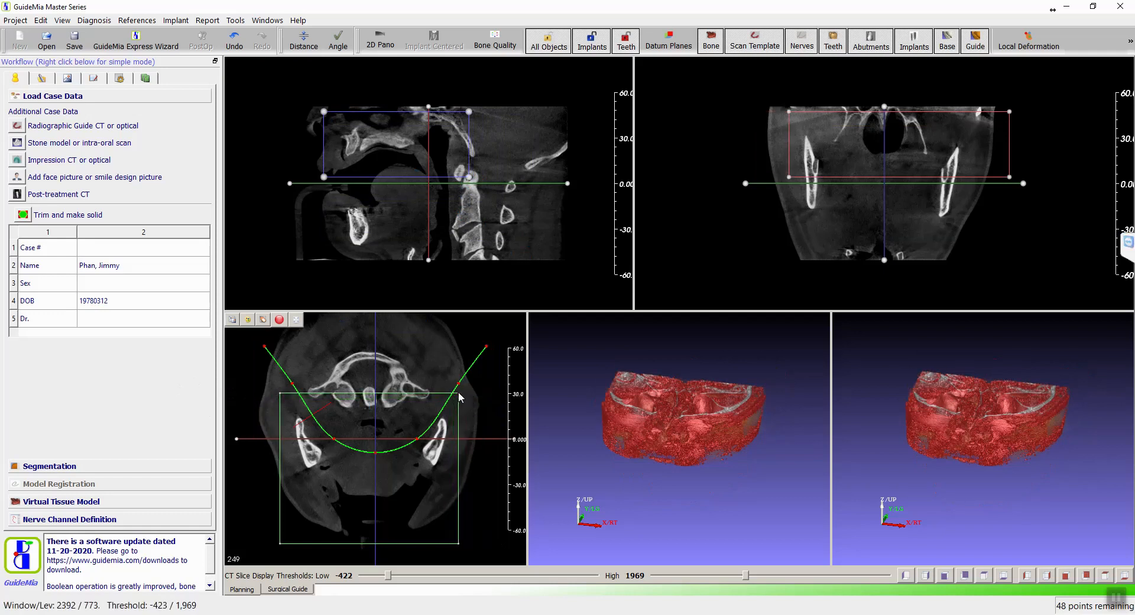
pyautogui.click(377, 140)
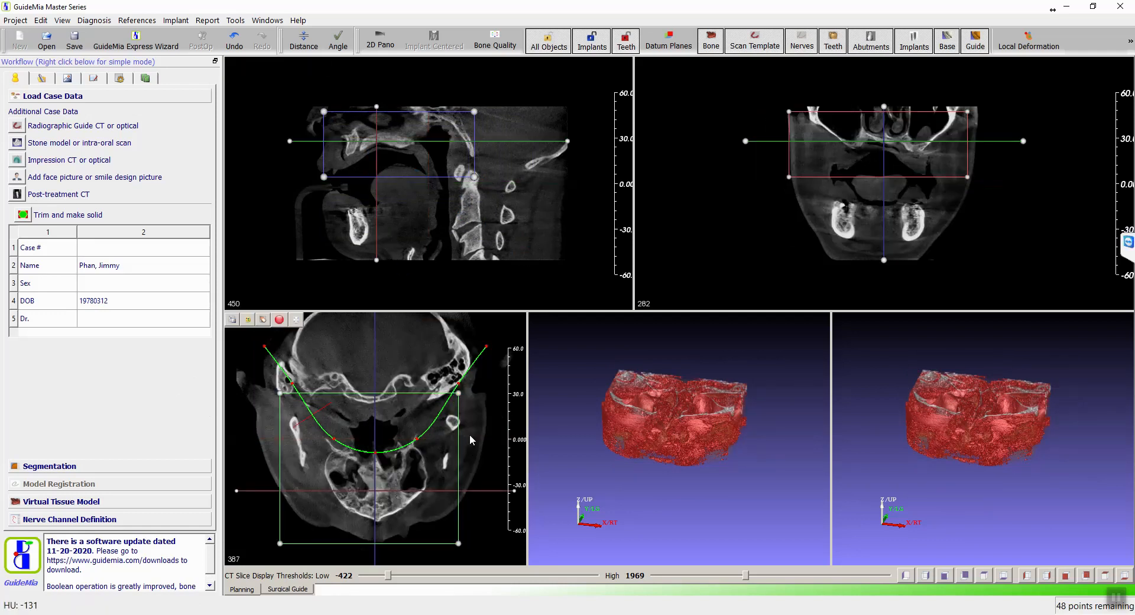
pyautogui.moveTo(459, 394); pyautogui.dragTo(462, 426)
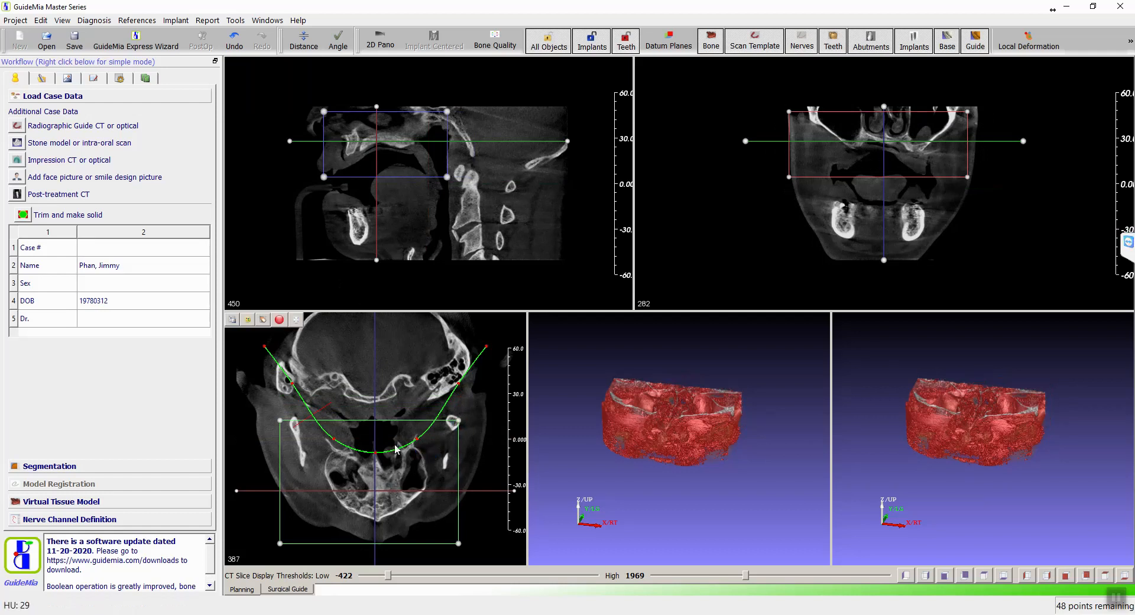
pyautogui.moveTo(395, 449); pyautogui.dragTo(379, 512)
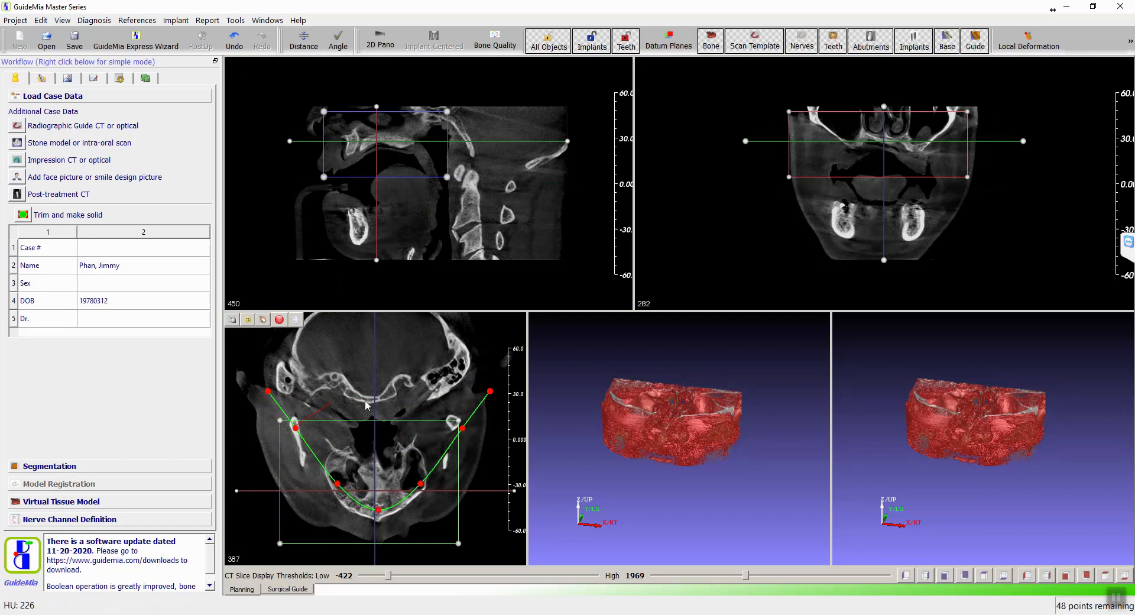
# Set the lower bone segmentation threshold to 705 and use a seed point to keep only the connected upper jaw bone.
pyautogui.click(74, 469)
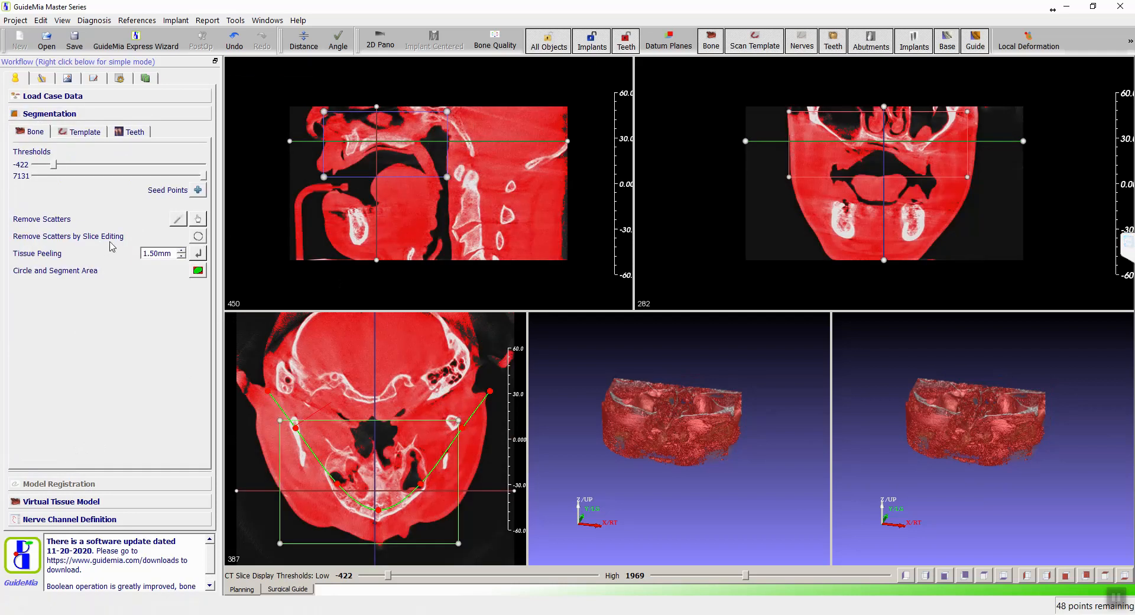
pyautogui.moveTo(55, 167); pyautogui.dragTo(78, 153)
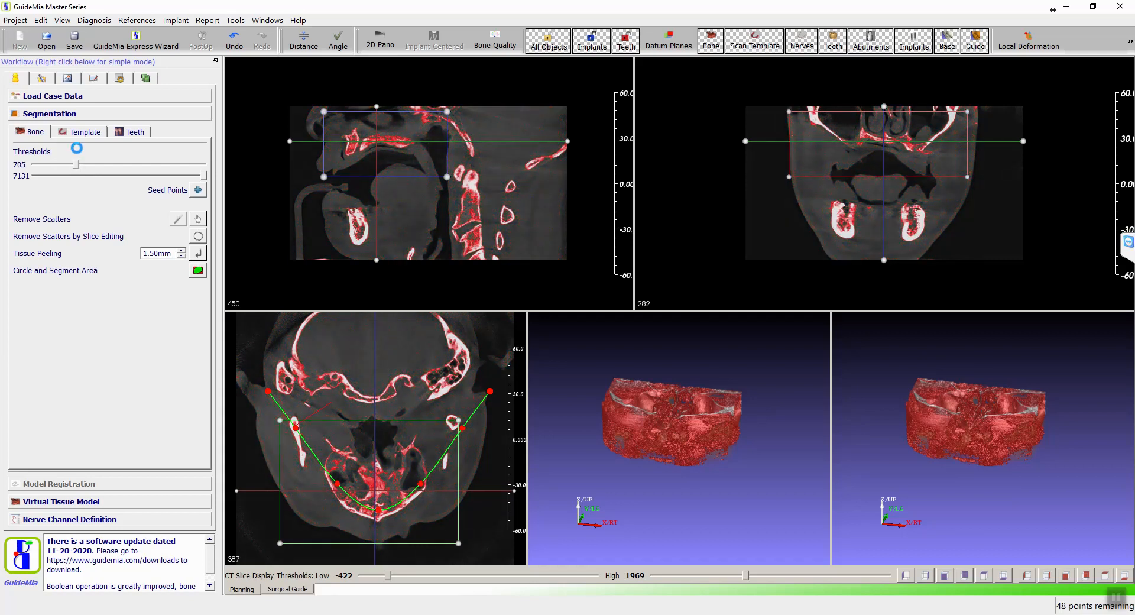
pyautogui.scroll(6, 624, 498)
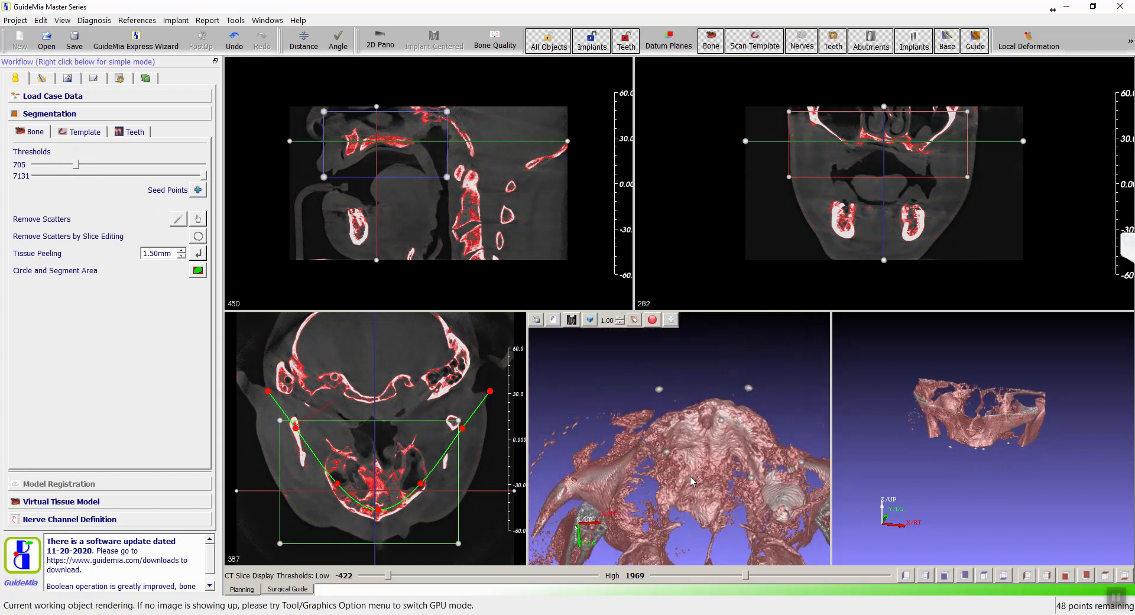
pyautogui.click(198, 192)
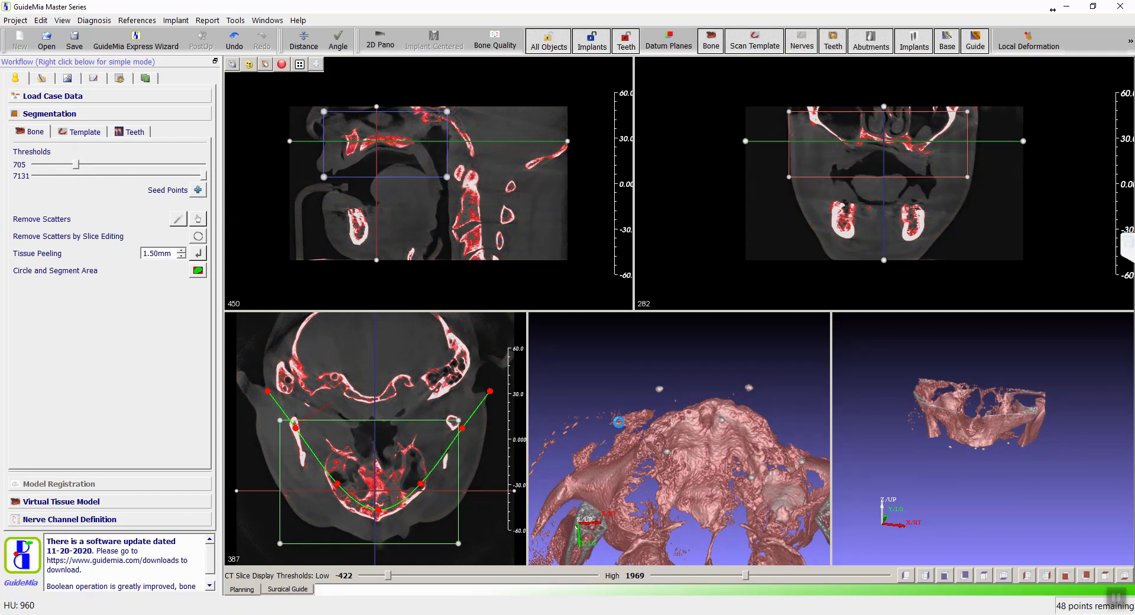
pyautogui.click(617, 423)
# Enlarge the 3D bone view and examine the upper jaw's ridge, palate and surrounding scatter from several angles.
pyautogui.click(540, 322)
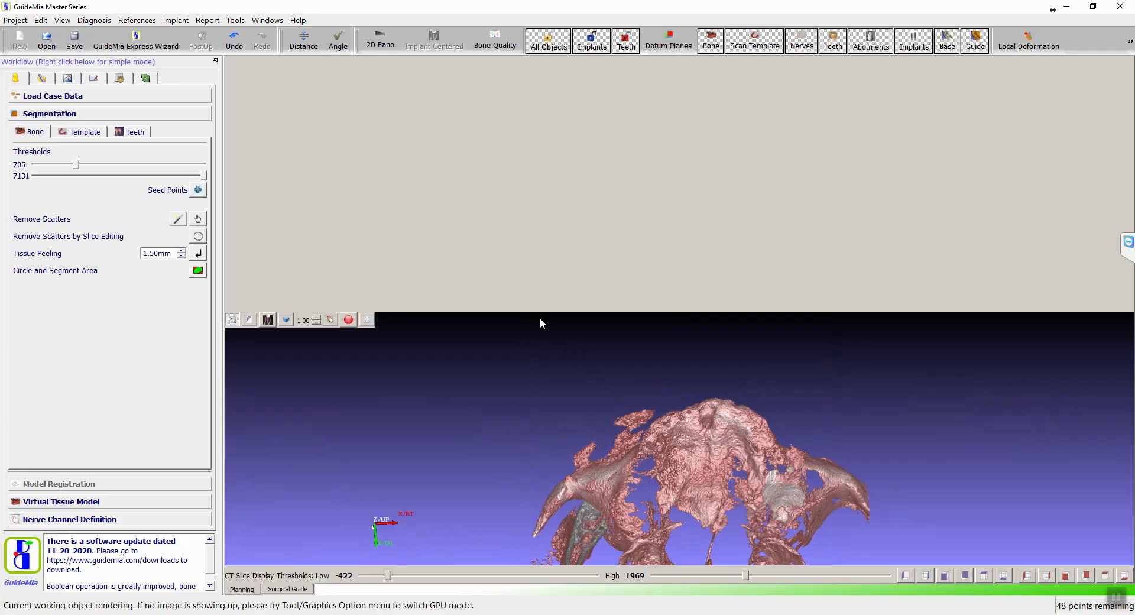
pyautogui.moveTo(520, 365); pyautogui.dragTo(596, 396)
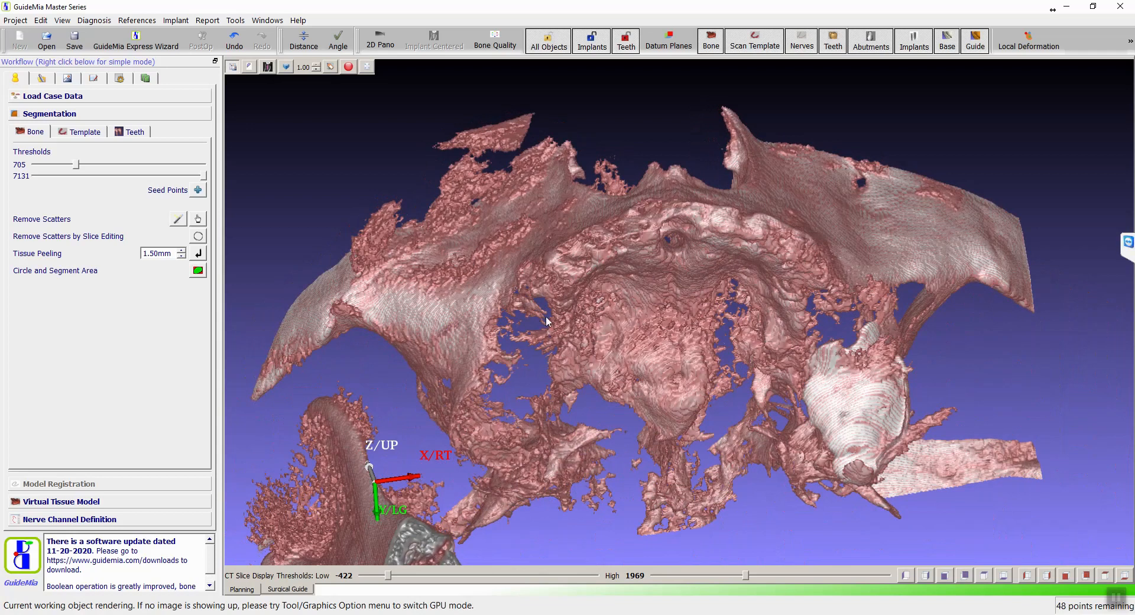
pyautogui.moveTo(728, 159); pyautogui.dragTo(884, 327)
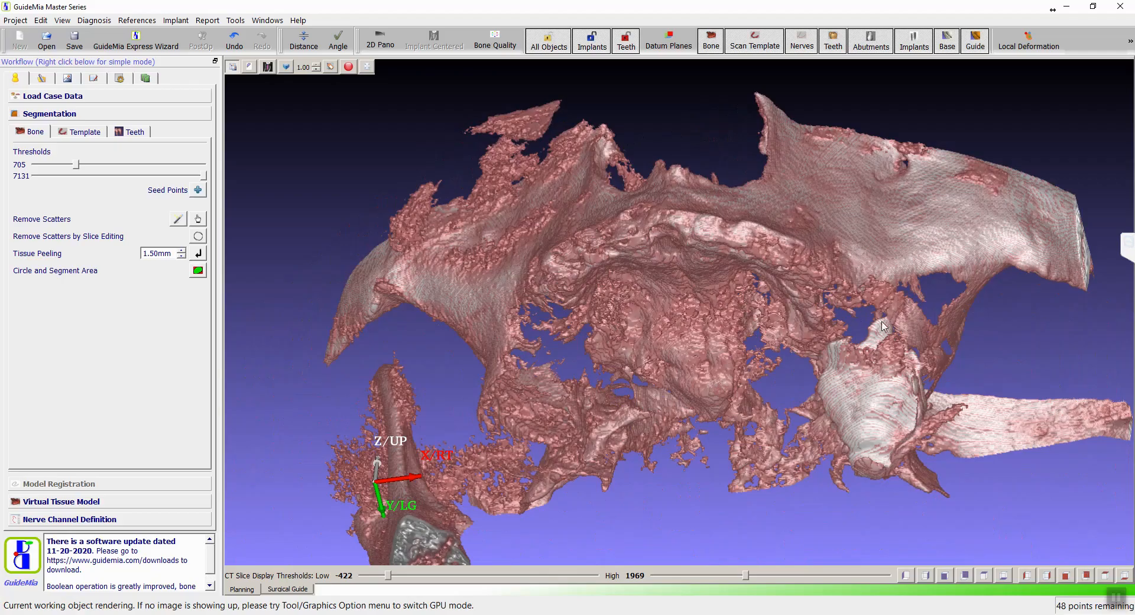
pyautogui.moveTo(1002, 376); pyautogui.dragTo(837, 407)
pyautogui.moveTo(785, 481); pyautogui.dragTo(876, 343)
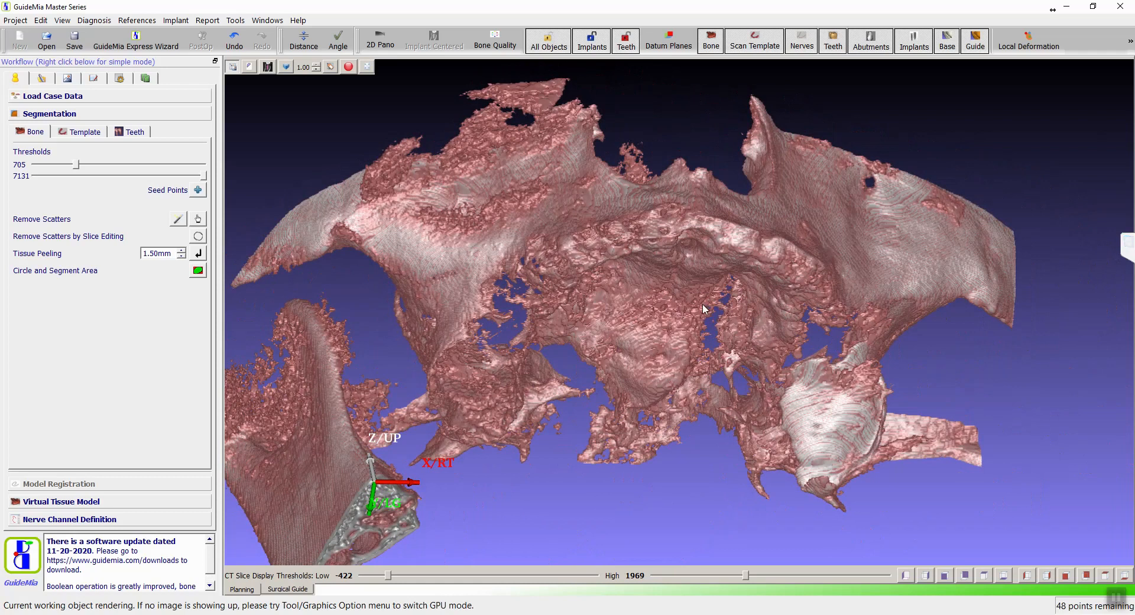
pyautogui.moveTo(710, 499); pyautogui.dragTo(669, 354)
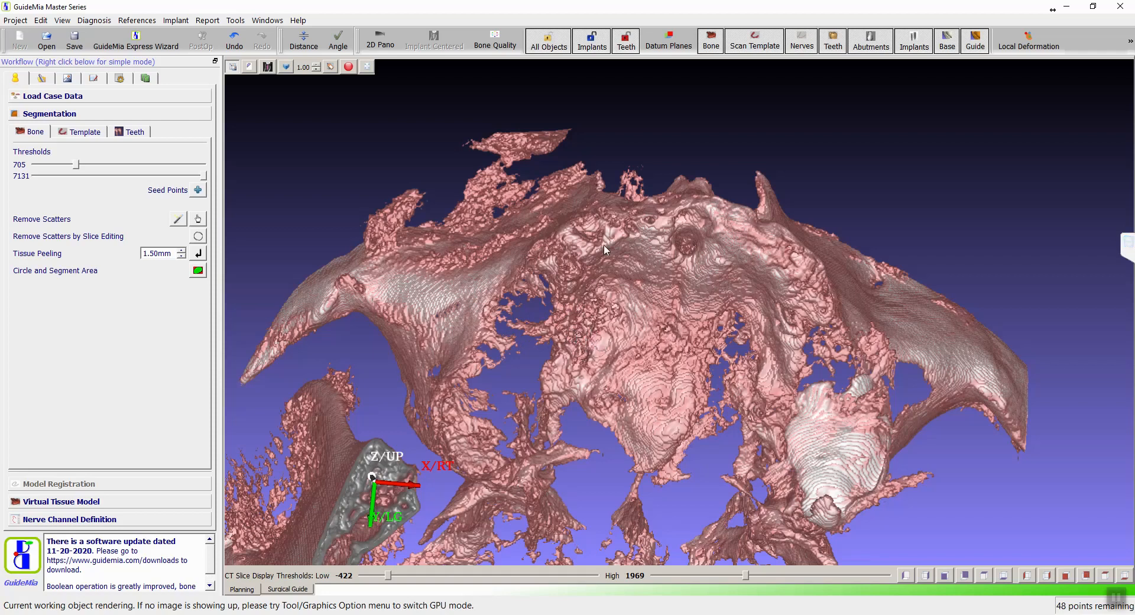
pyautogui.moveTo(654, 139); pyautogui.dragTo(584, 341)
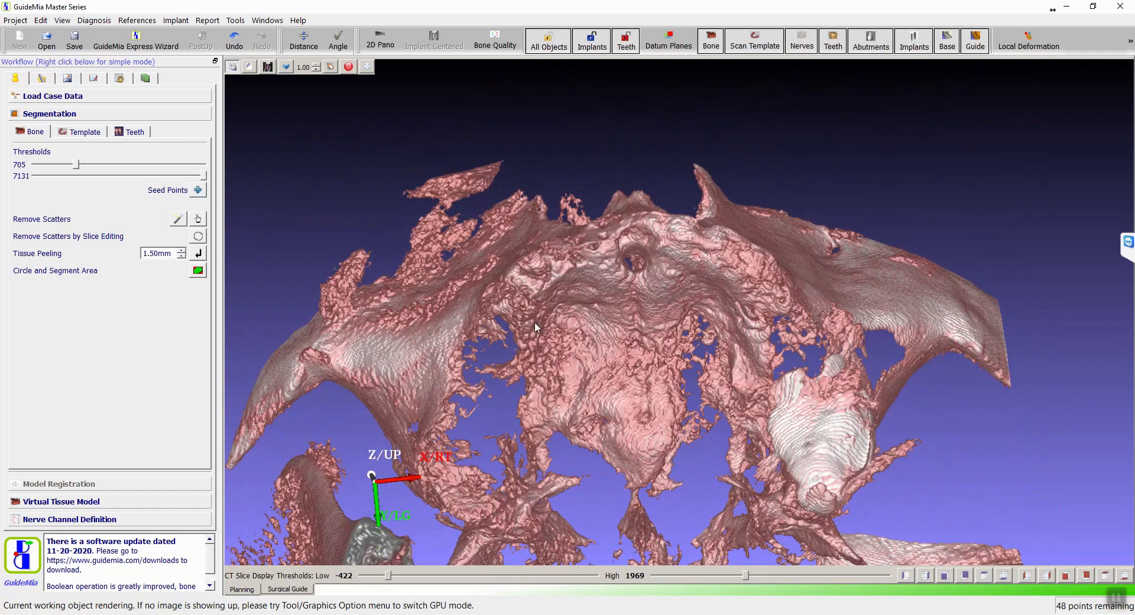
pyautogui.moveTo(635, 143); pyautogui.dragTo(531, 388)
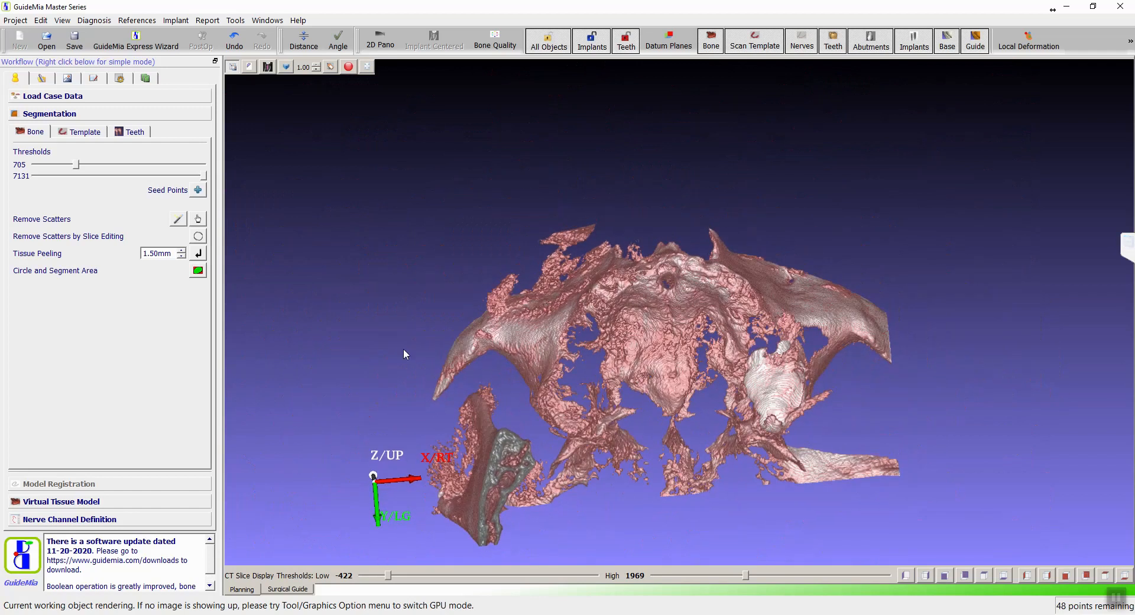
# Remove the unwanted bone beside and behind the upper jaw by enclosing it in a freehand scatter-removal outline, and check the trimmed model.
pyautogui.click(201, 222)
pyautogui.click(437, 218)
pyautogui.click(558, 202)
pyautogui.click(601, 222)
pyautogui.click(543, 327)
pyautogui.click(547, 418)
pyautogui.click(627, 415)
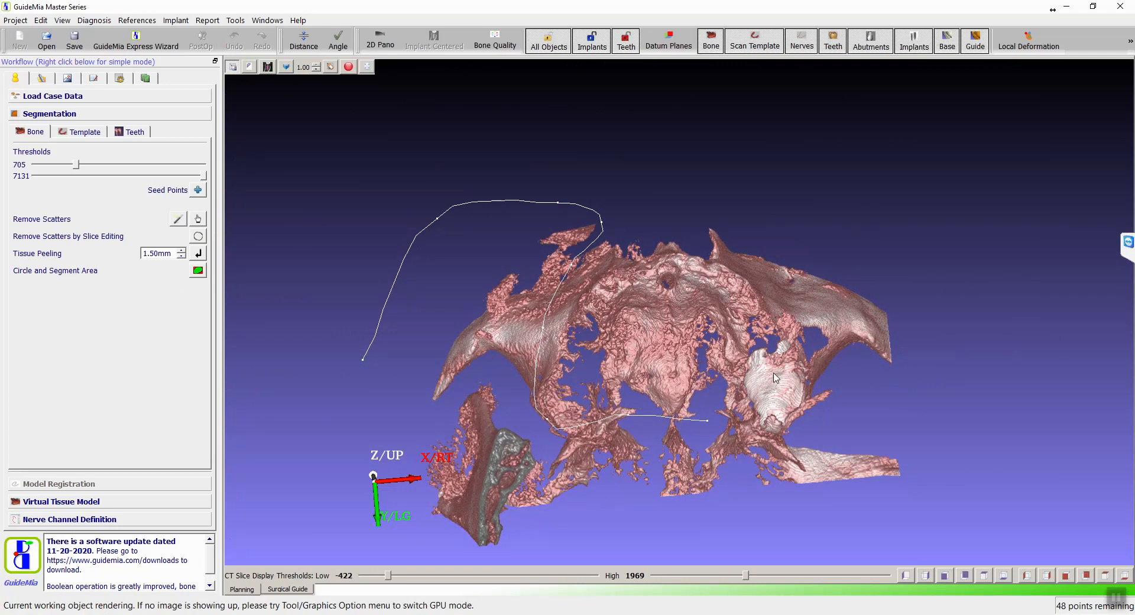
pyautogui.click(798, 367)
pyautogui.click(770, 281)
pyautogui.click(765, 226)
pyautogui.click(916, 301)
pyautogui.click(981, 499)
pyautogui.click(835, 545)
pyautogui.click(574, 537)
pyautogui.click(493, 549)
pyautogui.click(409, 538)
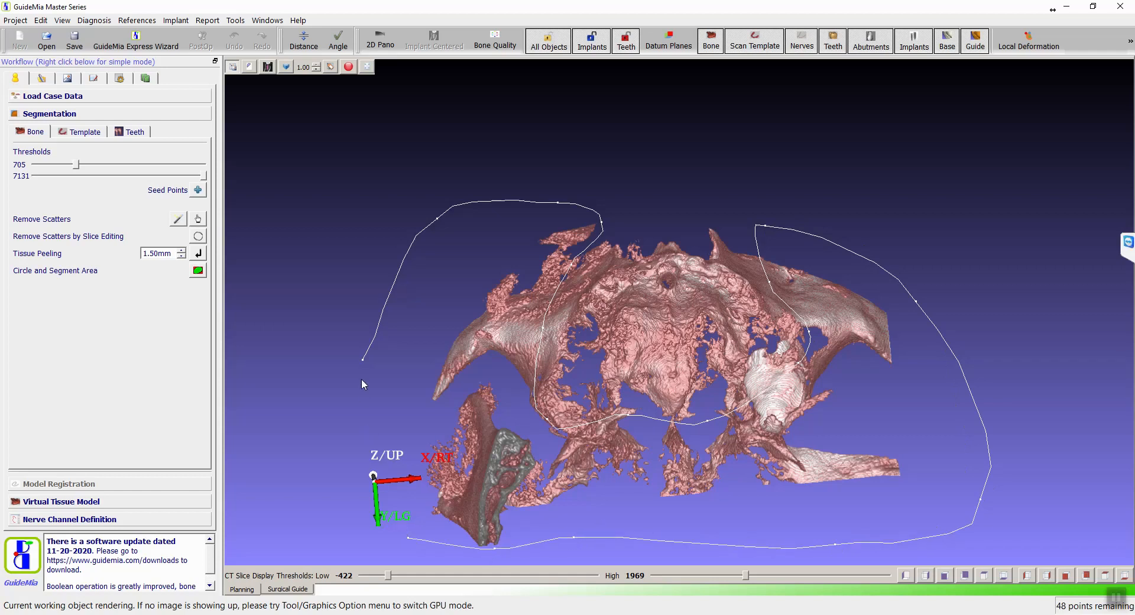
pyautogui.click(362, 359)
pyautogui.moveTo(425, 208); pyautogui.dragTo(593, 409)
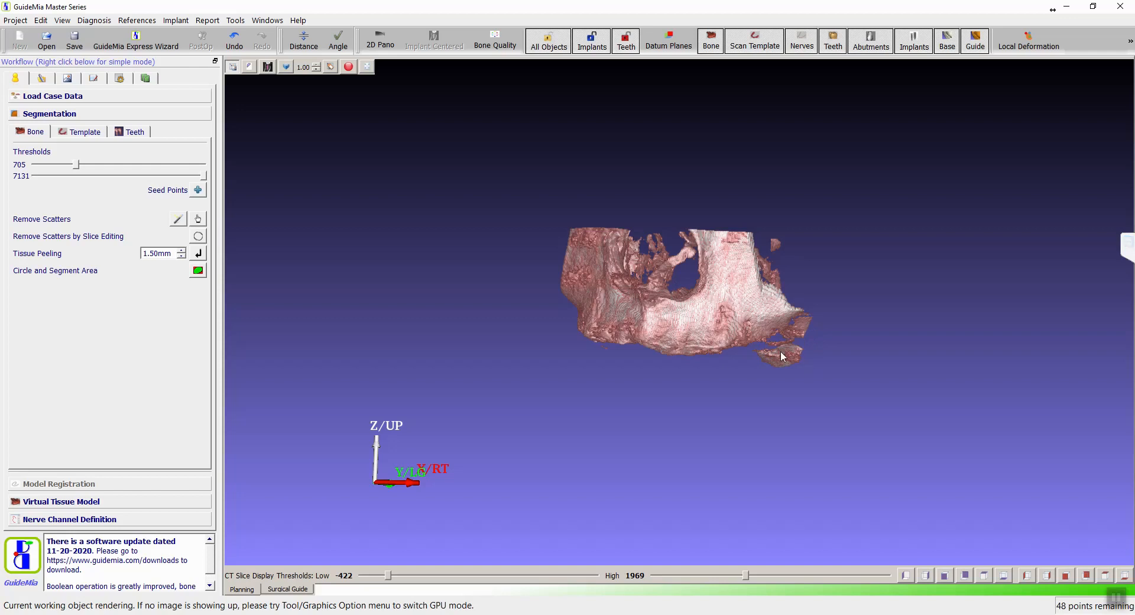
pyautogui.moveTo(686, 442); pyautogui.dragTo(710, 338)
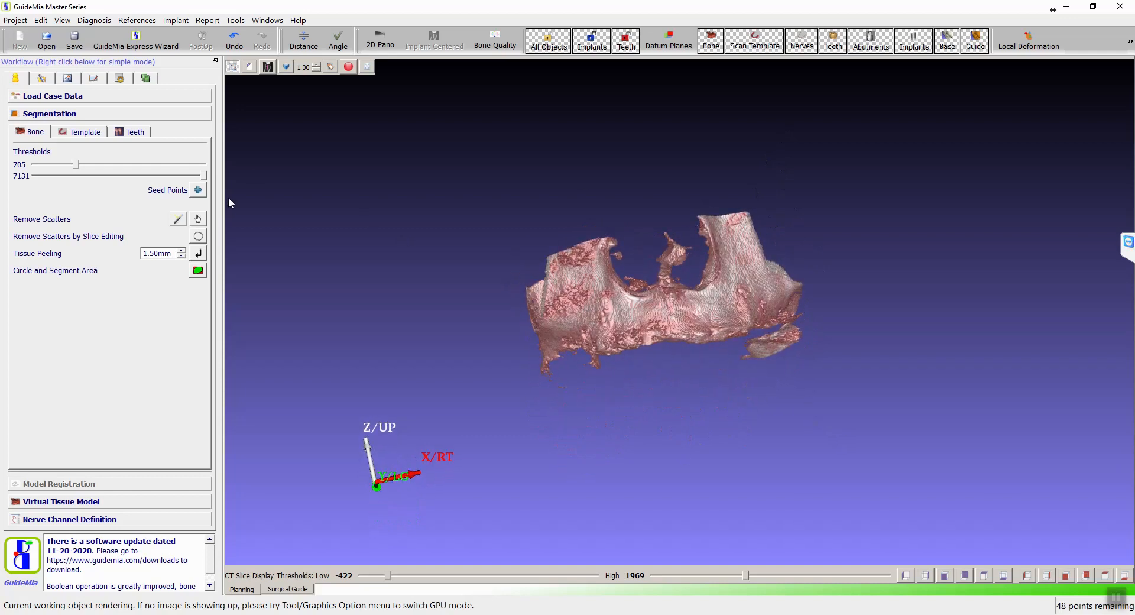
pyautogui.click(198, 222)
pyautogui.moveTo(506, 234)
pyautogui.mouseDown()
pyautogui.moveTo(800, 155)
pyautogui.moveTo(754, 279)
pyautogui.moveTo(645, 300)
pyautogui.moveTo(591, 296)
pyautogui.moveTo(530, 315)
pyautogui.moveTo(502, 305)
pyautogui.mouseUp()
pyautogui.moveTo(385, 373)
pyautogui.mouseDown()
pyautogui.moveTo(380, 251)
pyautogui.moveTo(348, 146)
pyautogui.mouseUp()
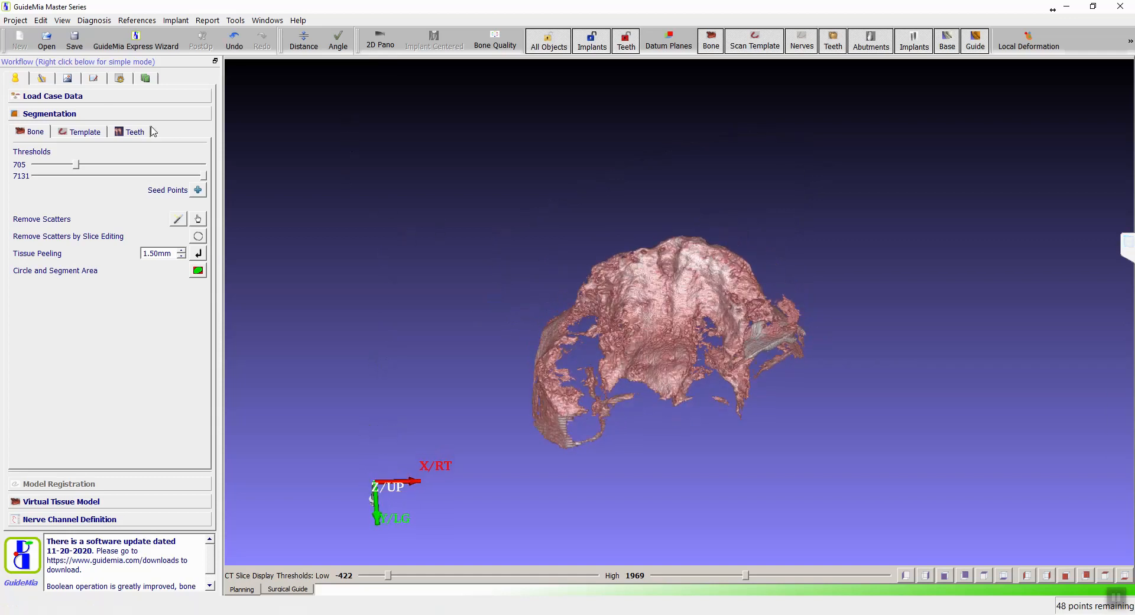
# Start adding a radiographic guide CT or optical scan to the case data.
pyautogui.click(89, 98)
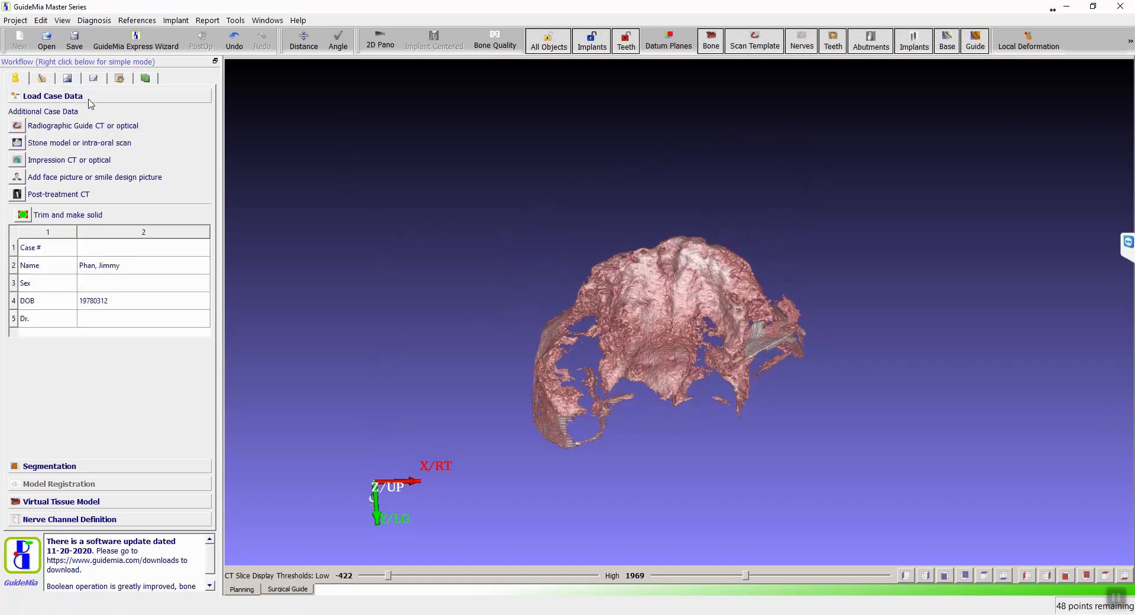
pyautogui.click(17, 126)
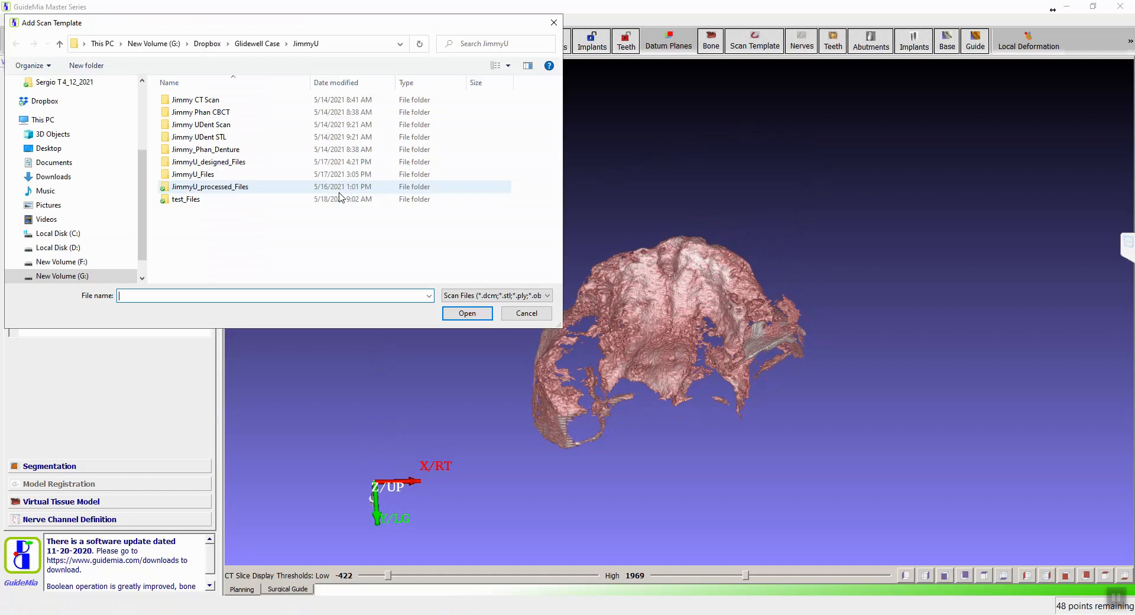
pyautogui.click(429, 296)
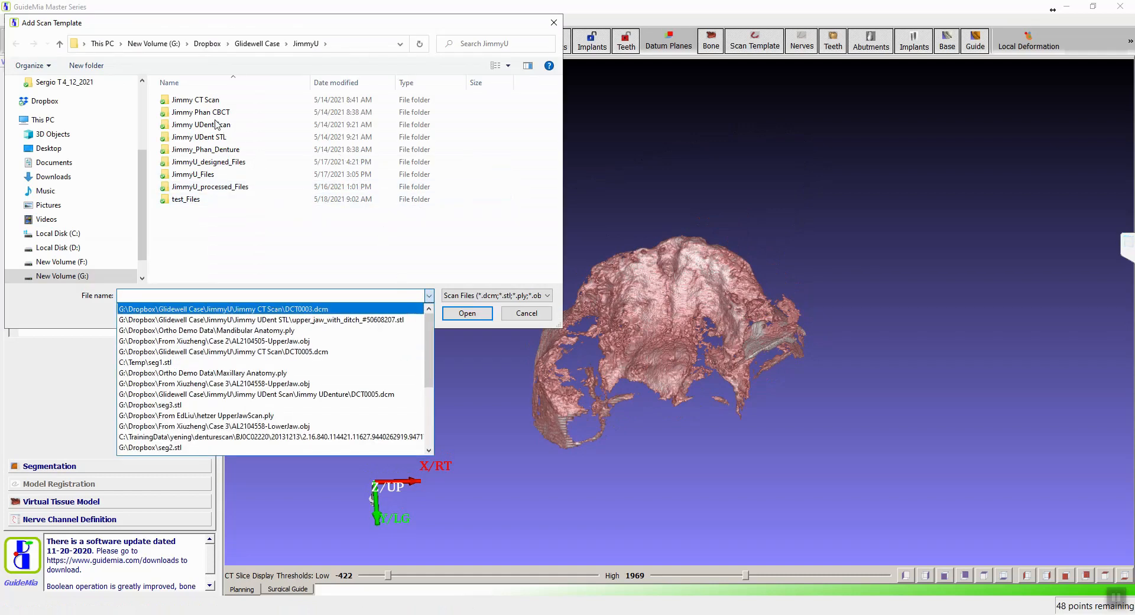
pyautogui.click(238, 156)
pyautogui.click(228, 155)
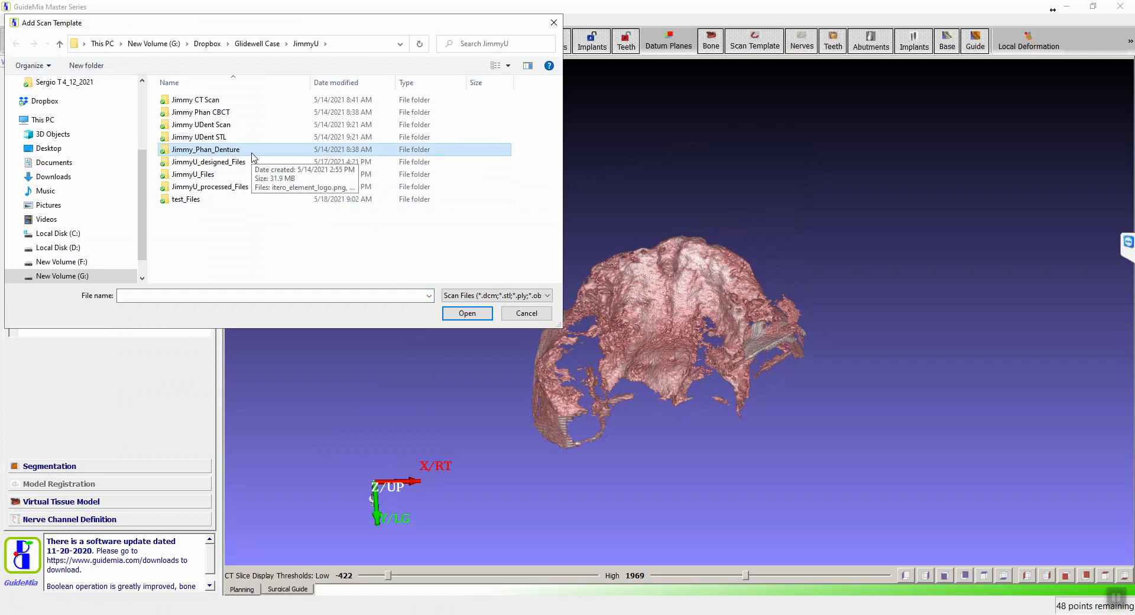
pyautogui.doubleClick(252, 156)
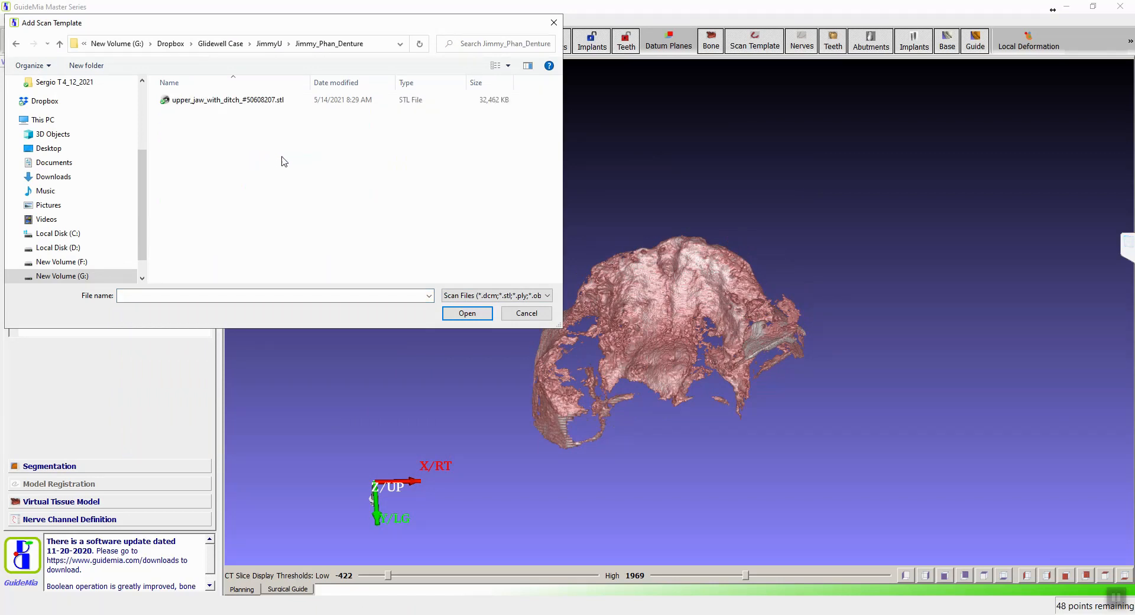
pyautogui.click(269, 43)
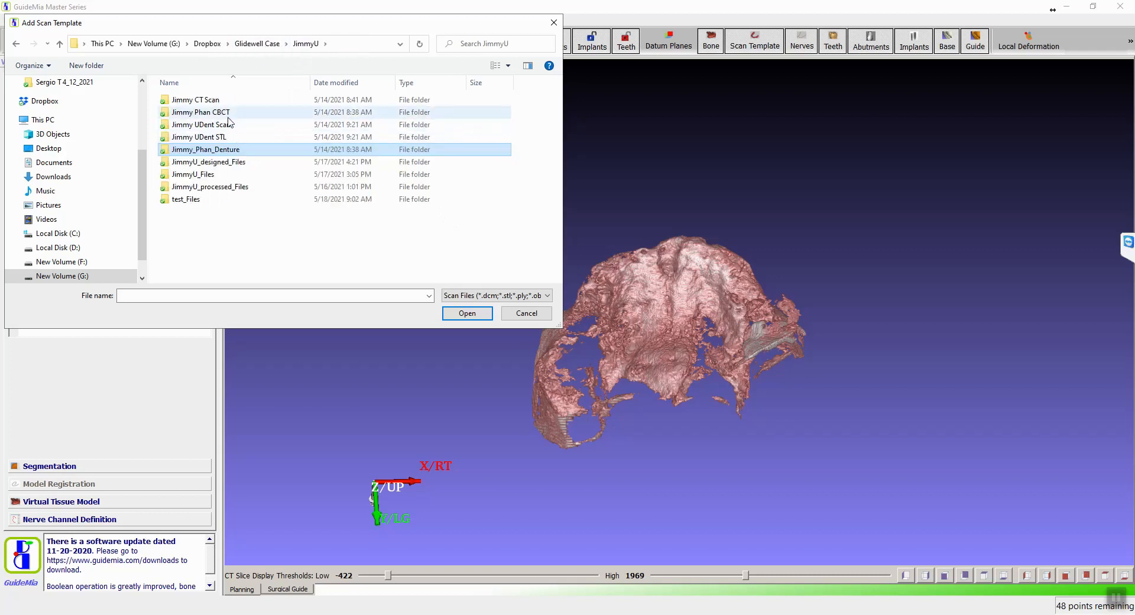
# Load the denture CT from the UDenture subfolder of the UDent Scan folder as the radiographic guide.
pyautogui.doubleClick(227, 126)
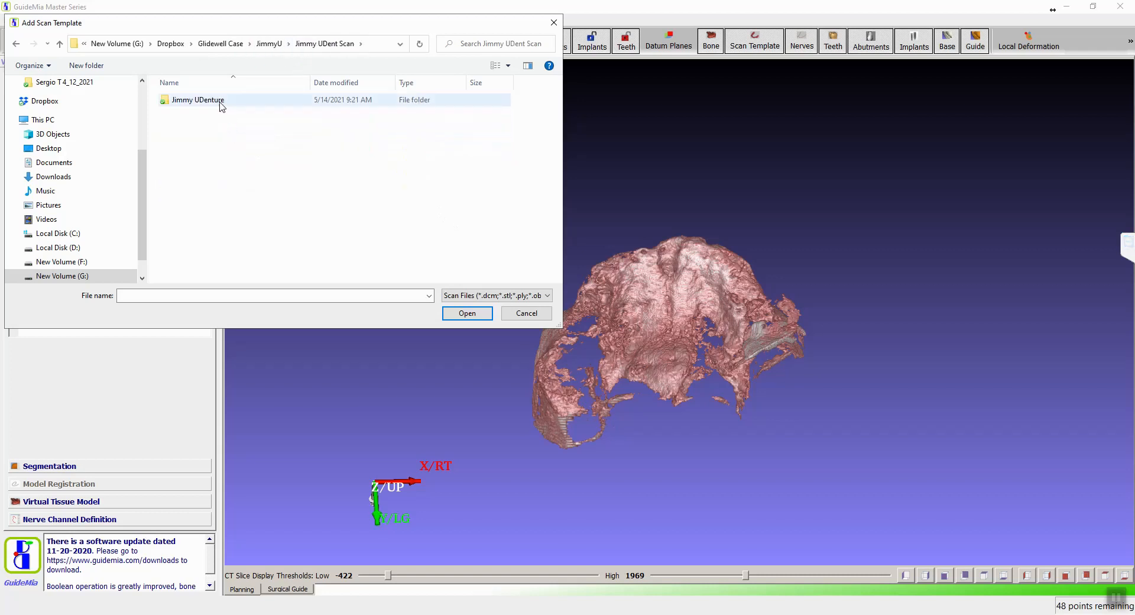
pyautogui.doubleClick(222, 100)
pyautogui.doubleClick(223, 141)
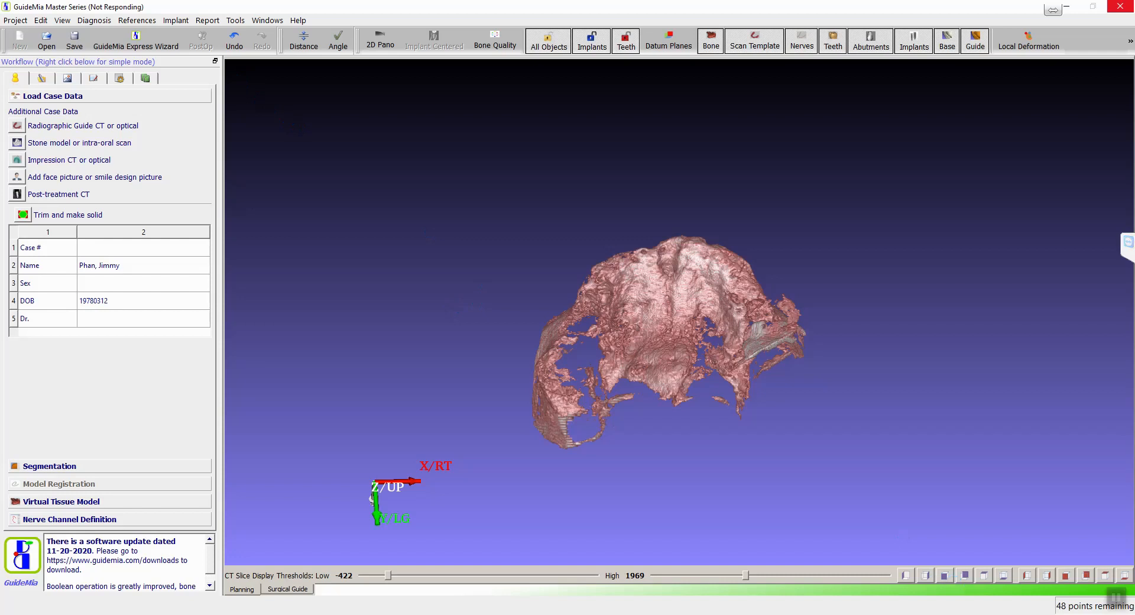
pyautogui.click(582, 345)
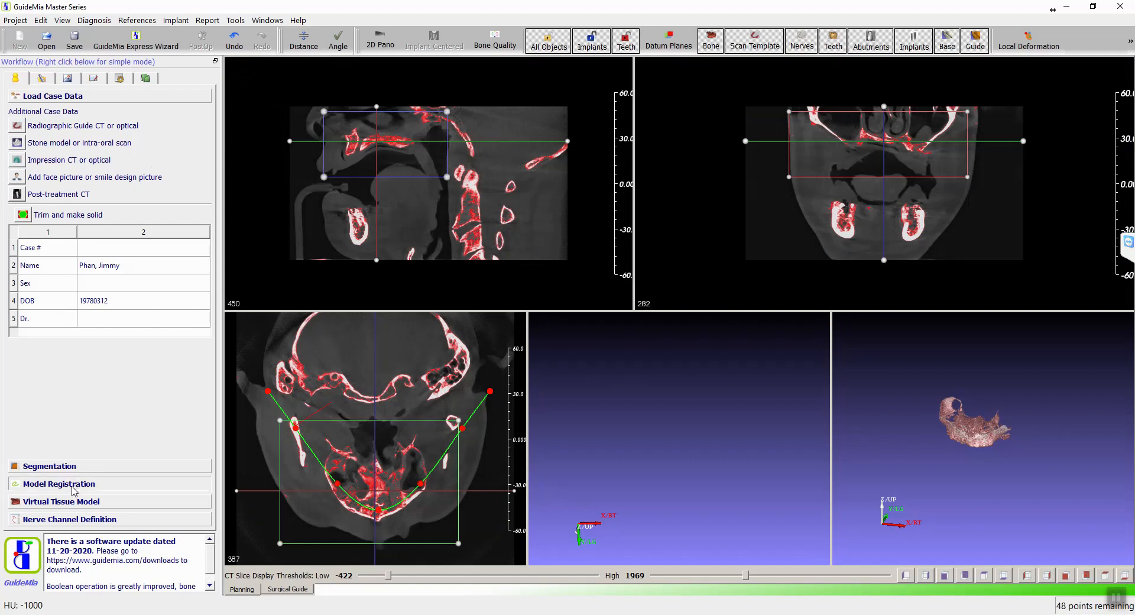
# Open model registration and orient the patient scan and the denture scan so that the round markers in both are clearly separated.
pyautogui.click(72, 486)
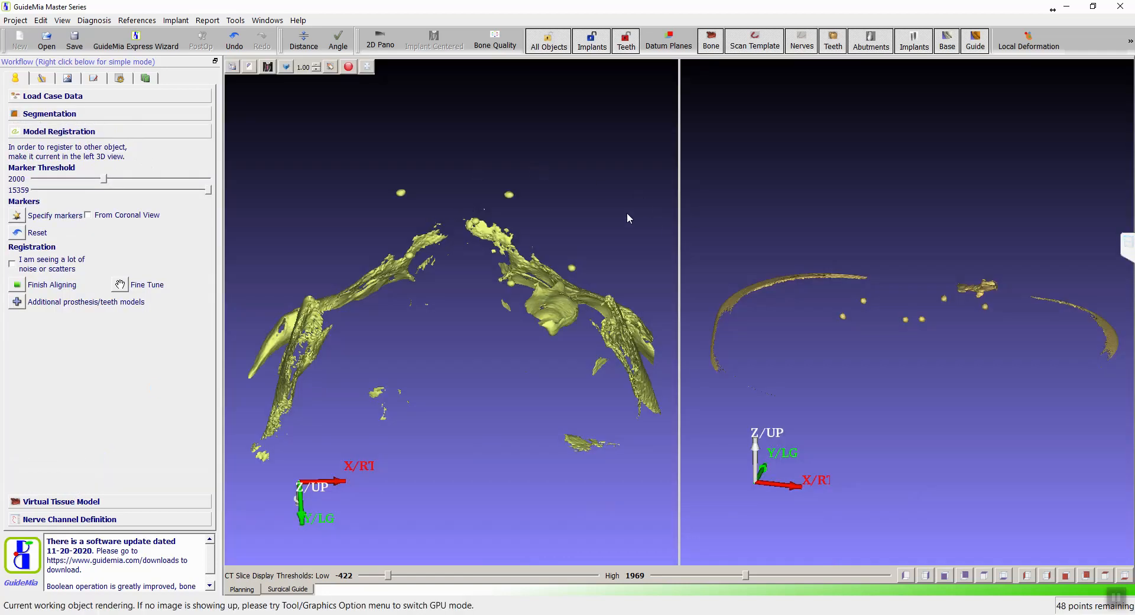
pyautogui.moveTo(721, 199); pyautogui.dragTo(712, 267)
pyautogui.moveTo(562, 275); pyautogui.dragTo(580, 292)
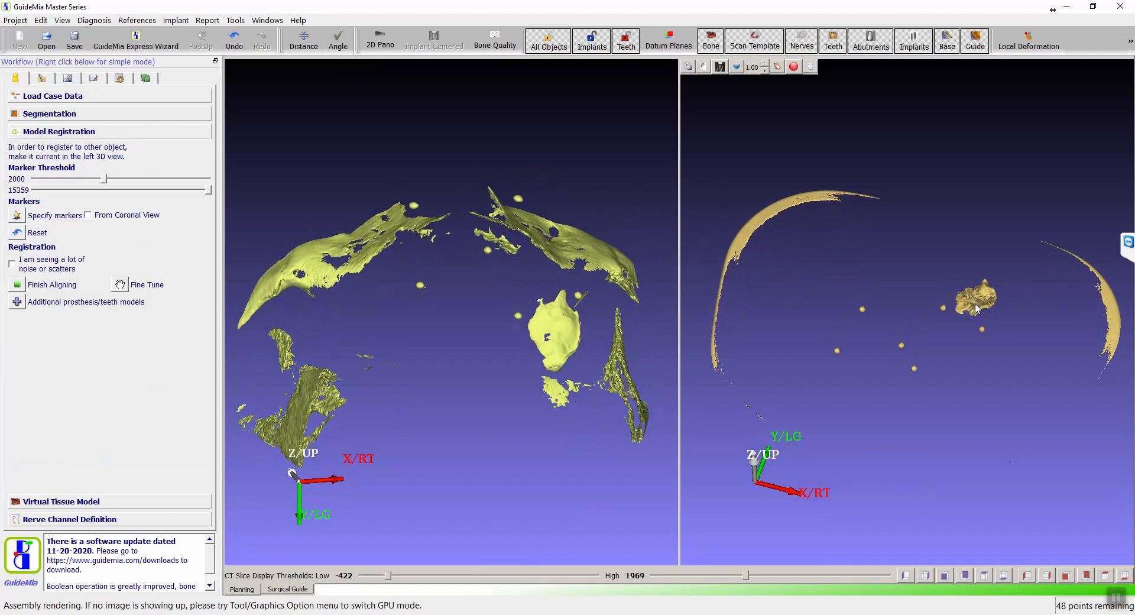
pyautogui.moveTo(1014, 253); pyautogui.dragTo(829, 277)
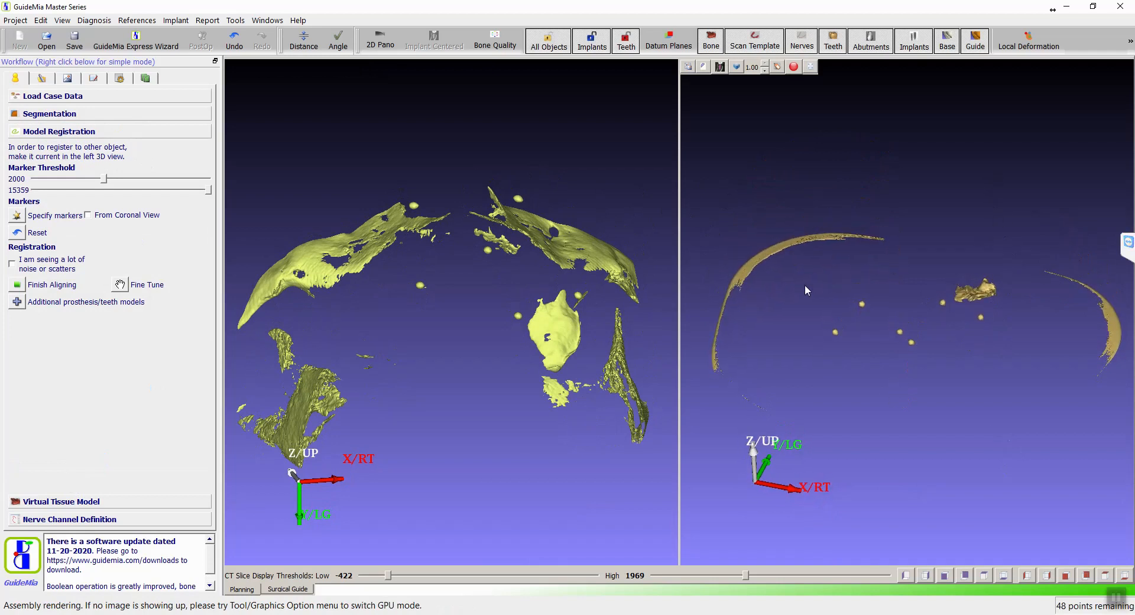
pyautogui.click(555, 333)
pyautogui.moveTo(555, 334); pyautogui.dragTo(443, 350)
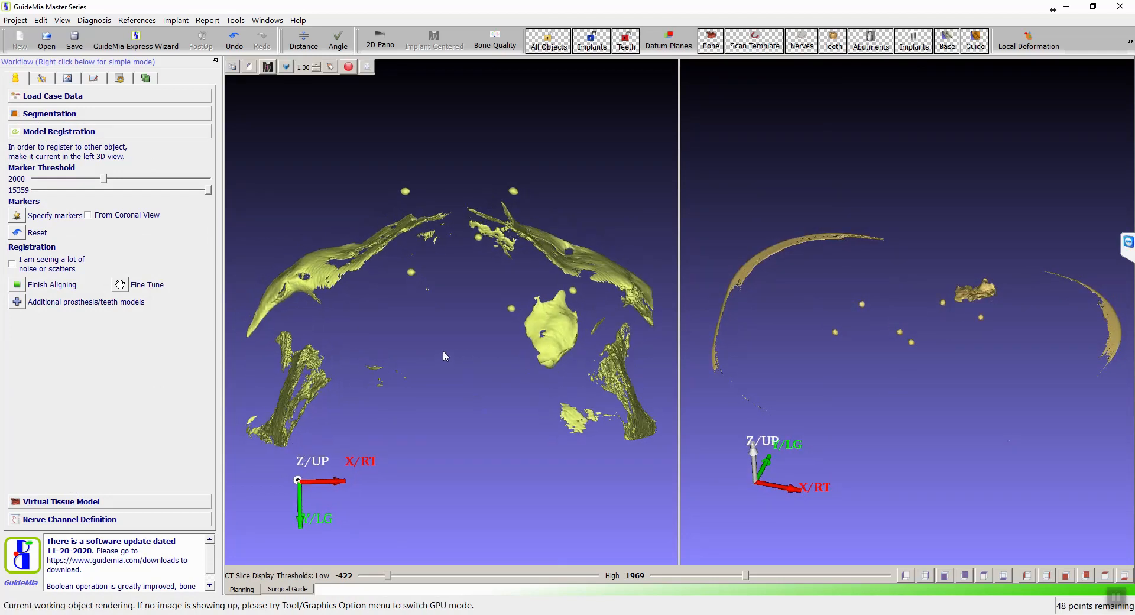
# Specify the six round radiographic markers in the patient scan for registration.
pyautogui.click(17, 219)
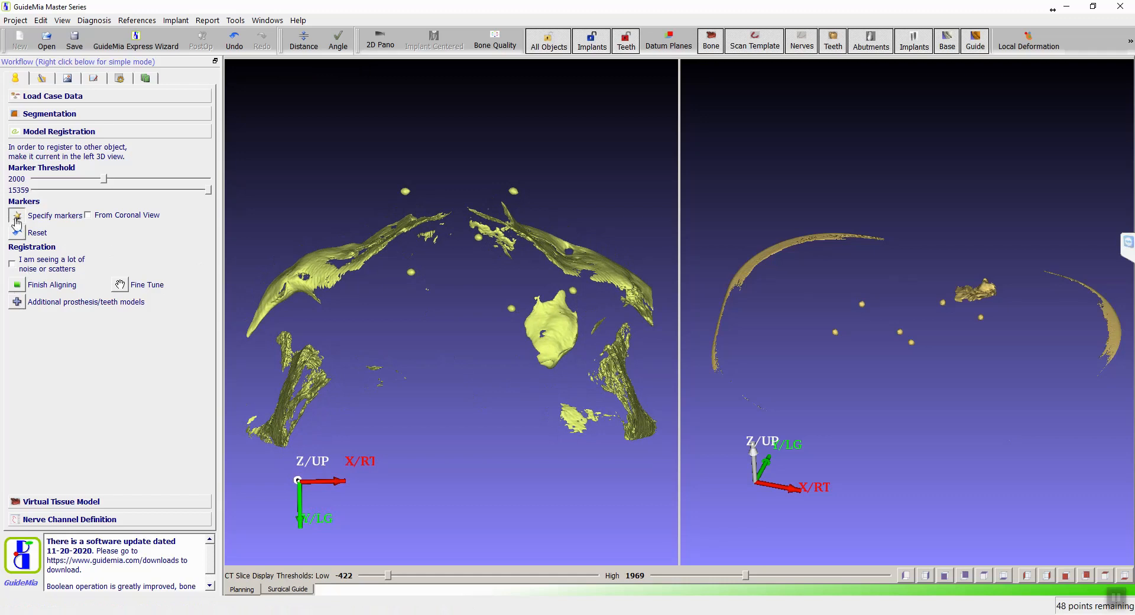
pyautogui.click(405, 190)
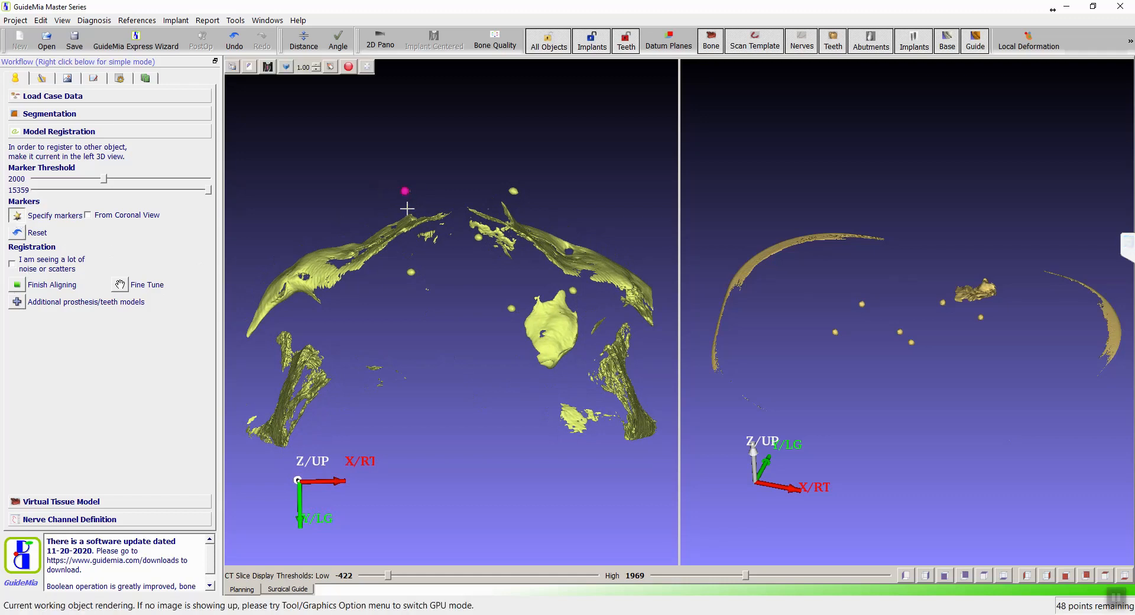
pyautogui.click(412, 271)
pyautogui.click(478, 239)
pyautogui.click(514, 191)
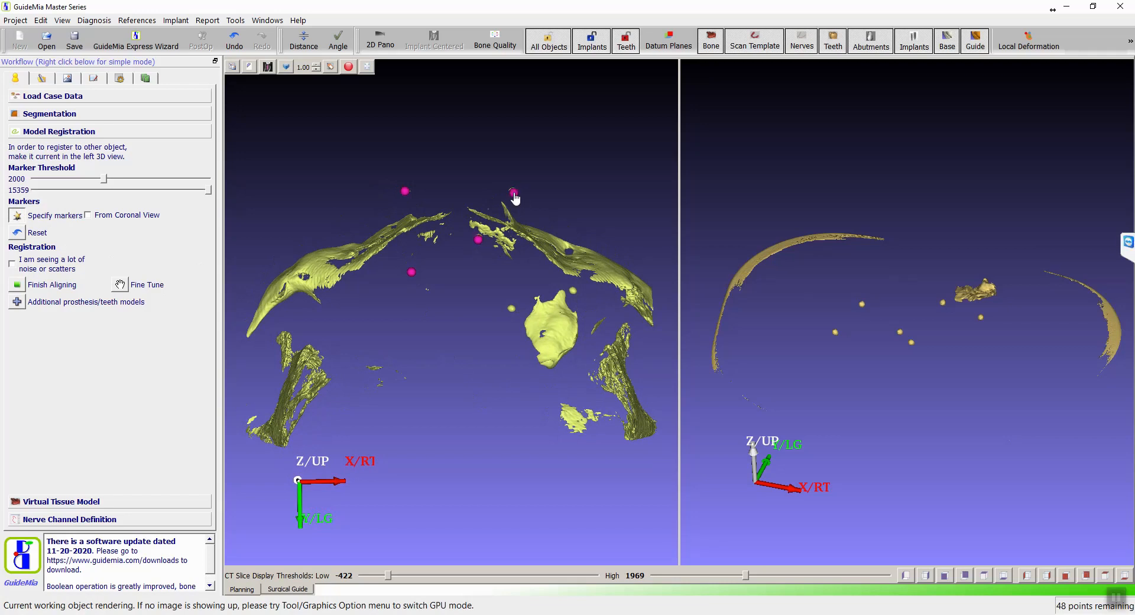
pyautogui.click(512, 308)
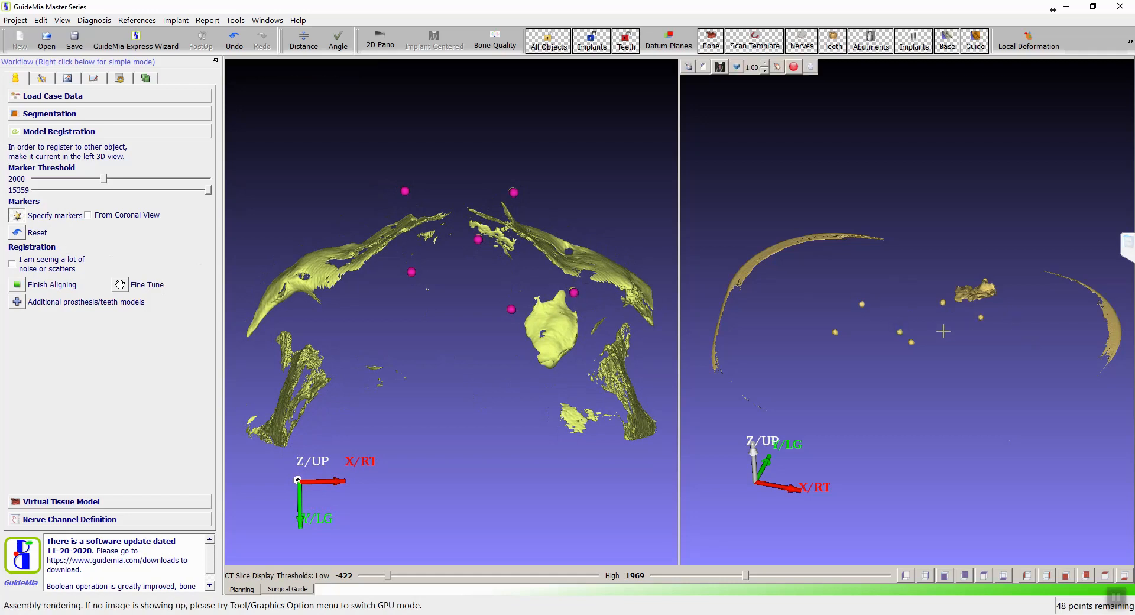
# Specify the six matching markers in the denture scan and accept the resulting marker registration.
pyautogui.click(835, 331)
pyautogui.click(863, 303)
pyautogui.click(901, 331)
pyautogui.click(913, 344)
pyautogui.click(945, 302)
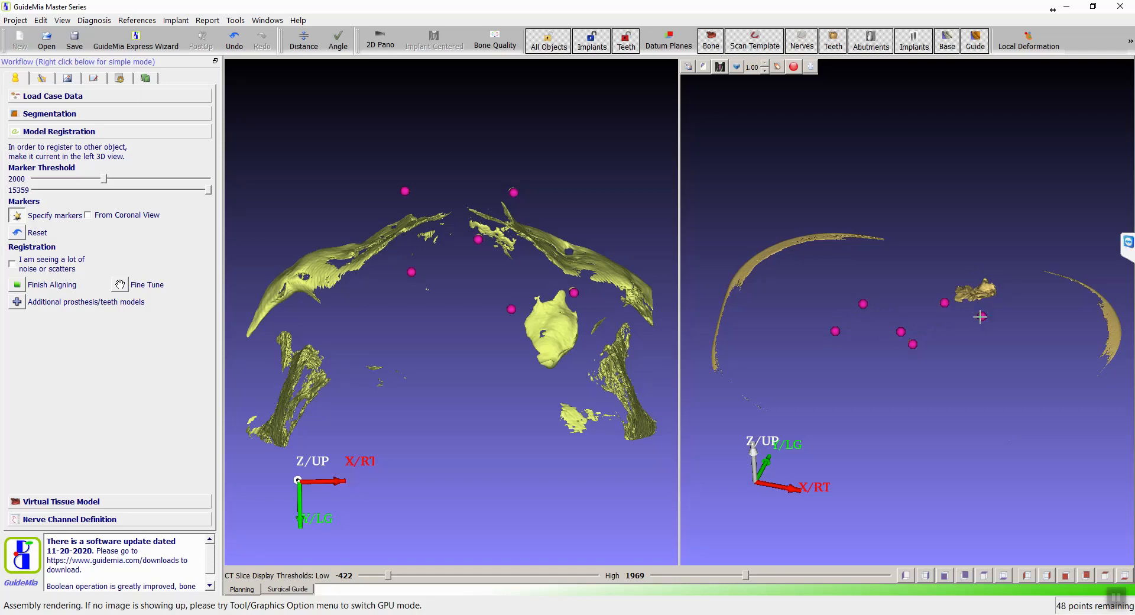
pyautogui.click(980, 316)
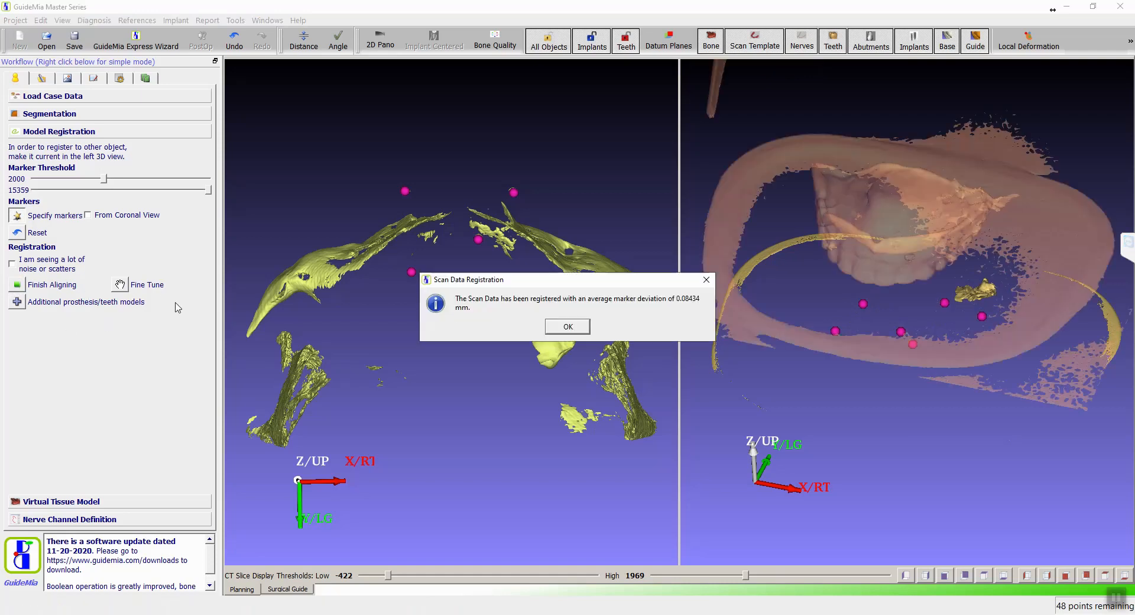
pyautogui.click(568, 327)
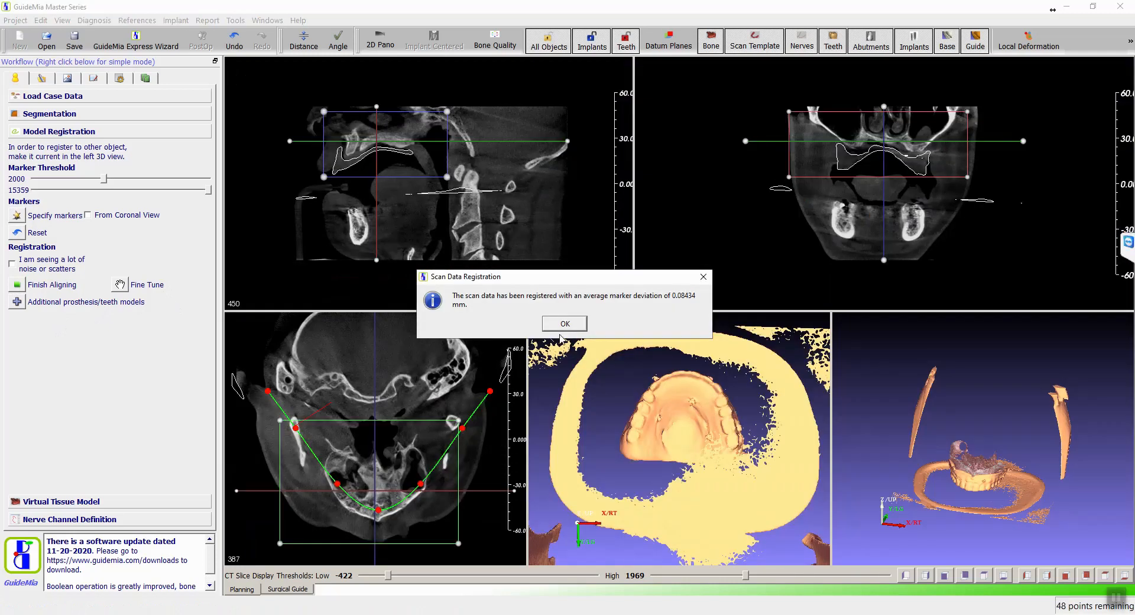
pyautogui.click(566, 326)
# Isolate the denture in the scan template by delineating a closed outline around it in front view, and check the trimmed model.
pyautogui.moveTo(600, 351)
pyautogui.mouseDown()
pyautogui.moveTo(623, 375)
pyautogui.moveTo(590, 255)
pyautogui.moveTo(567, 218)
pyautogui.moveTo(620, 348)
pyautogui.mouseUp()
pyautogui.moveTo(649, 384); pyautogui.dragTo(594, 351)
pyautogui.moveTo(643, 437); pyautogui.dragTo(675, 418, button='right')
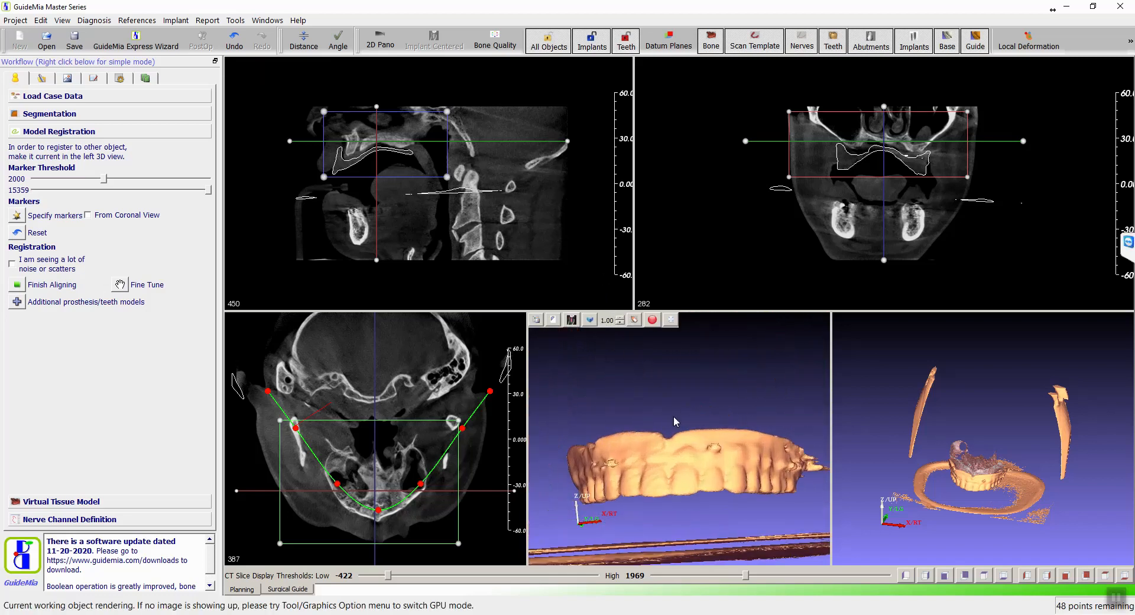
pyautogui.moveTo(674, 417); pyautogui.dragTo(673, 400, button='middle')
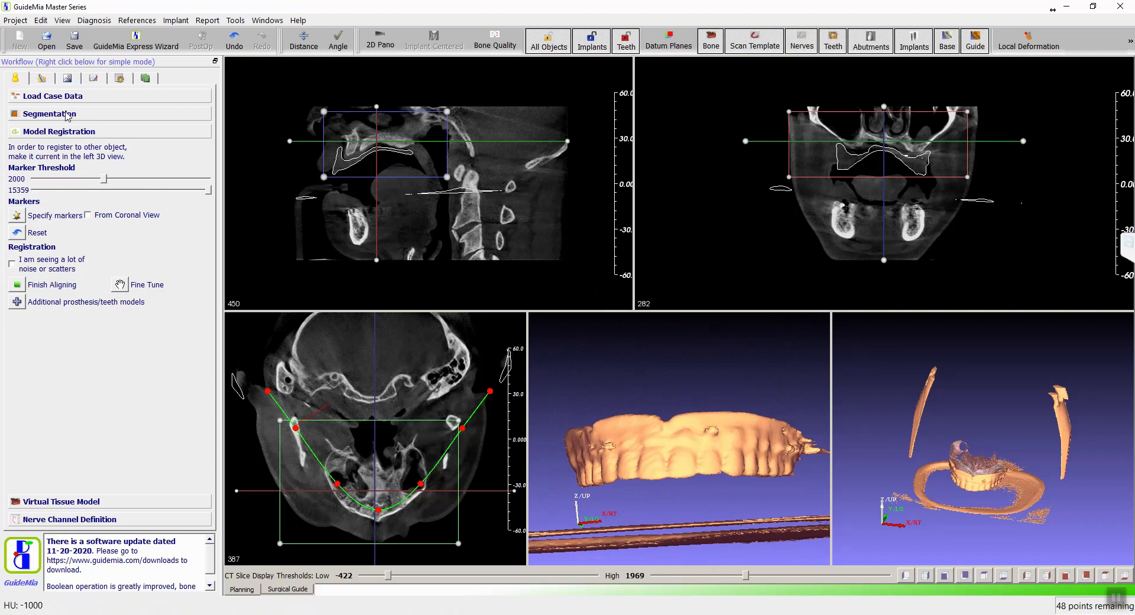
pyautogui.click(66, 113)
pyautogui.click(84, 133)
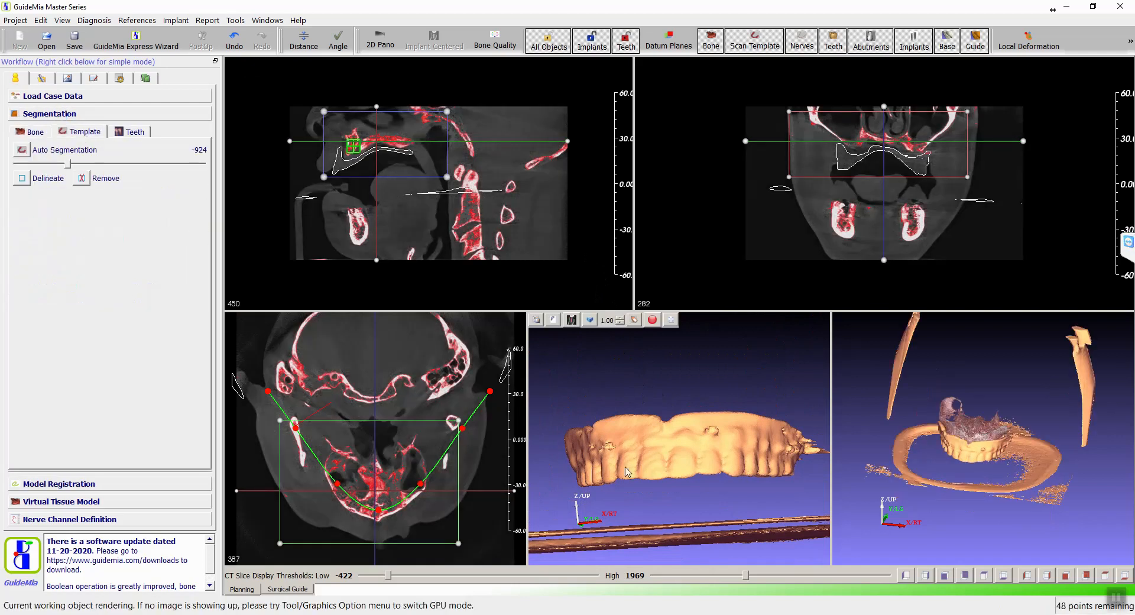
pyautogui.click(18, 180)
pyautogui.click(608, 502)
pyautogui.click(561, 493)
pyautogui.click(543, 435)
pyautogui.click(689, 385)
pyautogui.click(765, 393)
pyautogui.click(800, 406)
pyautogui.click(812, 454)
pyautogui.click(802, 486)
pyautogui.click(721, 508)
pyautogui.click(608, 503)
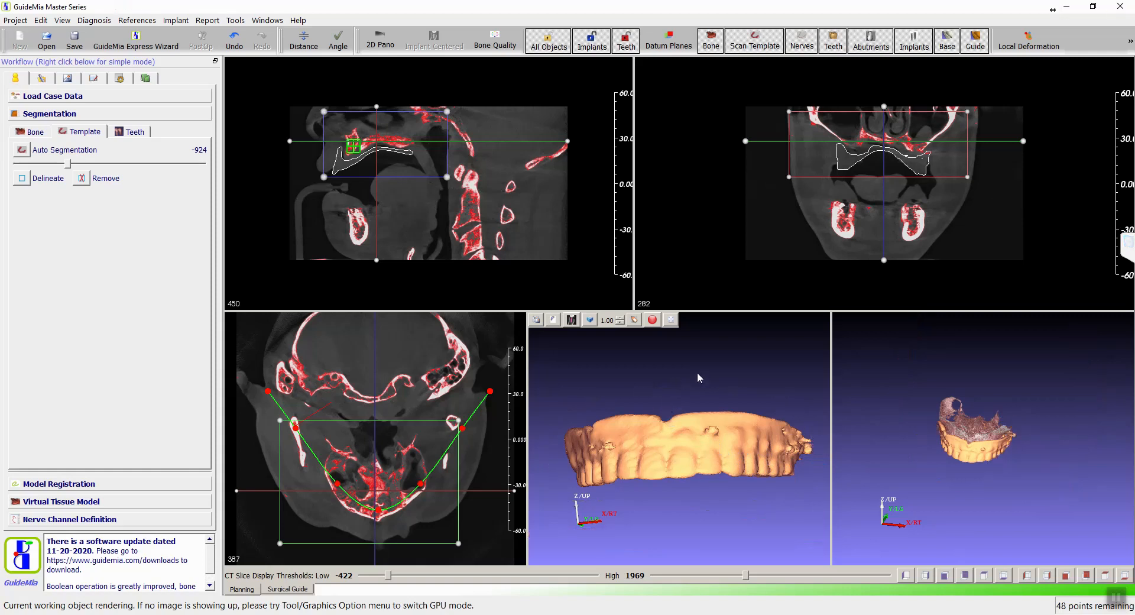
pyautogui.moveTo(728, 431); pyautogui.dragTo(723, 473)
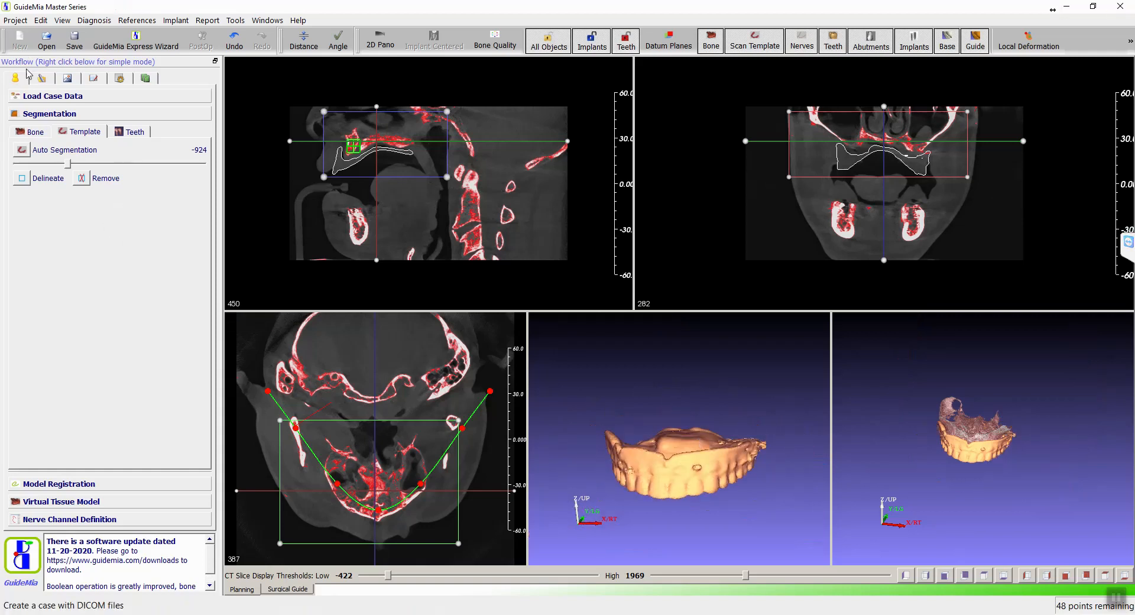
# Load the upper_jaw_with_ditch optical scan from the patient's denture folder as an additional radiographic guide.
pyautogui.click(47, 97)
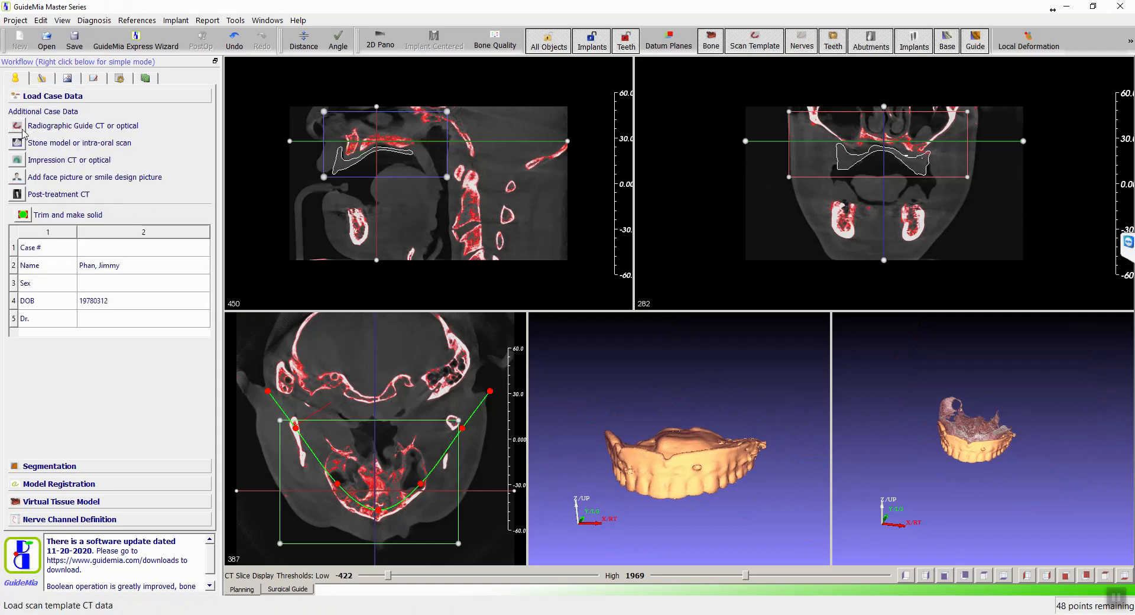
pyautogui.click(17, 126)
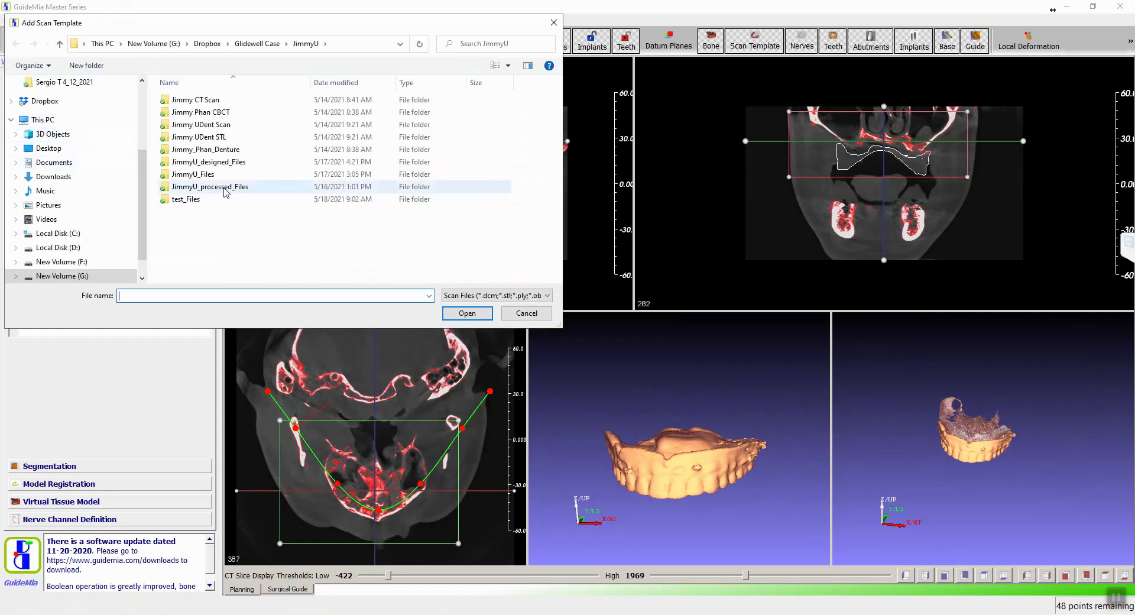
pyautogui.doubleClick(218, 150)
pyautogui.doubleClick(234, 102)
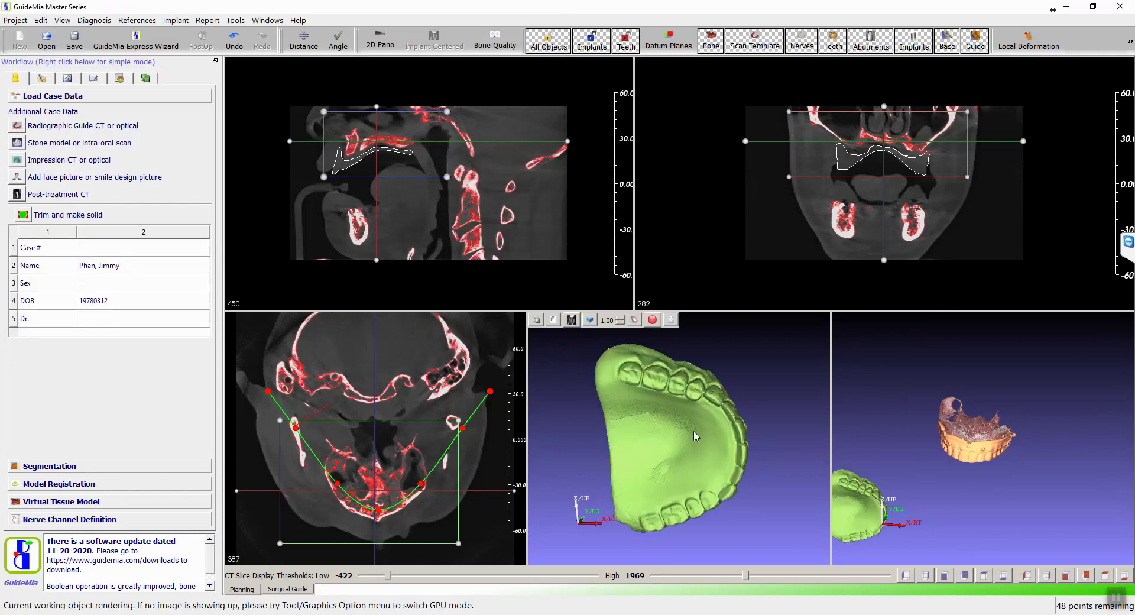
# Start registering the green optical scan to Radiographic Guide as Scan Template and orient both models to matching occlusal views.
pyautogui.moveTo(867, 435); pyautogui.dragTo(895, 372, button='middle')
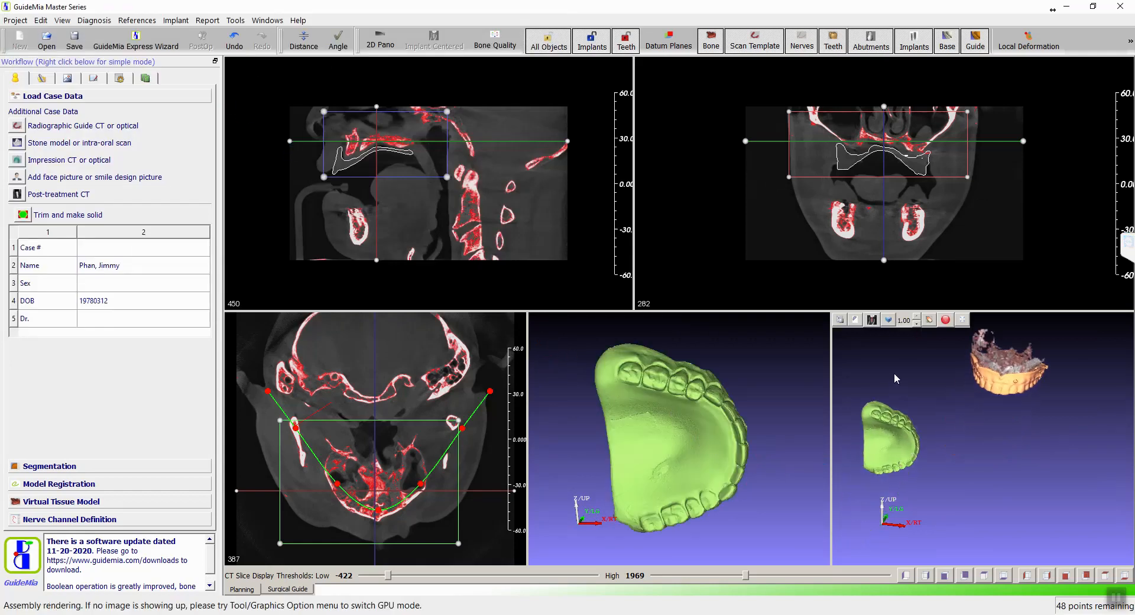
pyautogui.rightClick(889, 437)
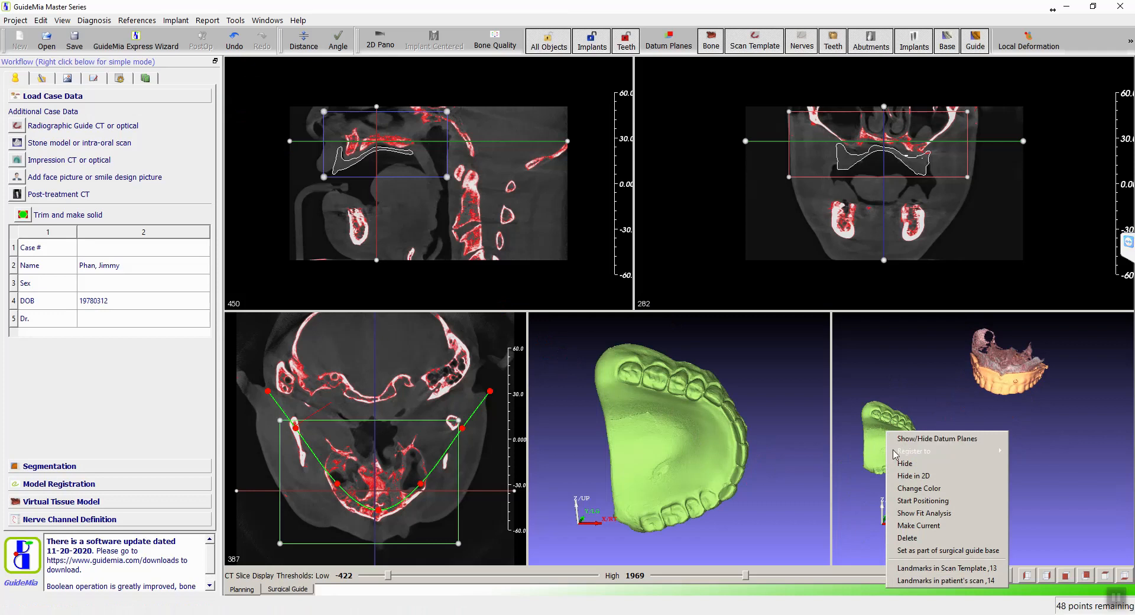
pyautogui.moveTo(898, 457)
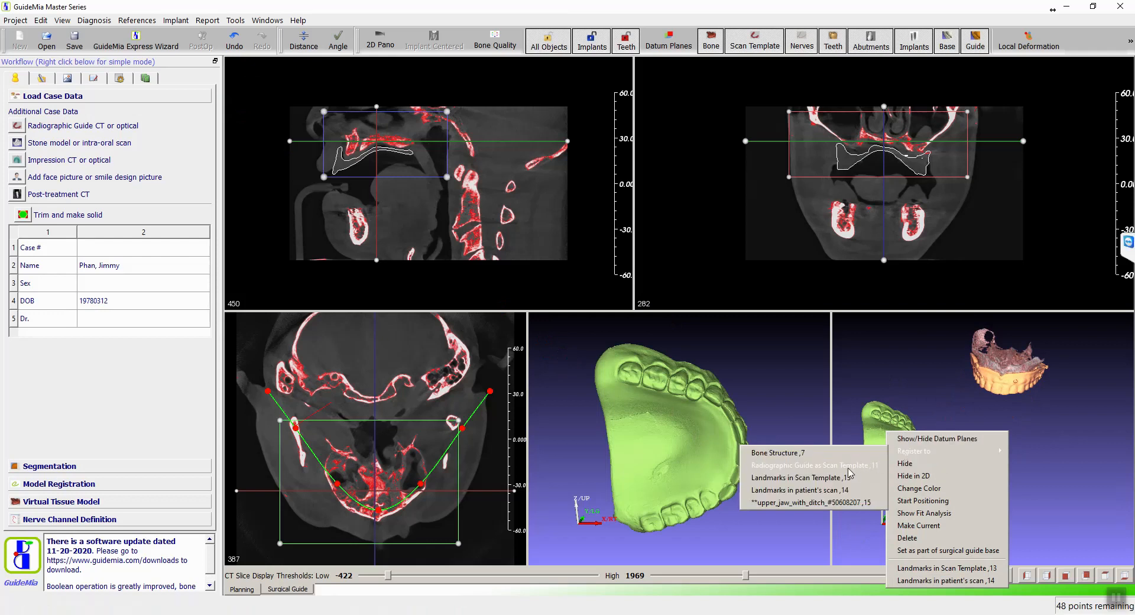
pyautogui.click(849, 471)
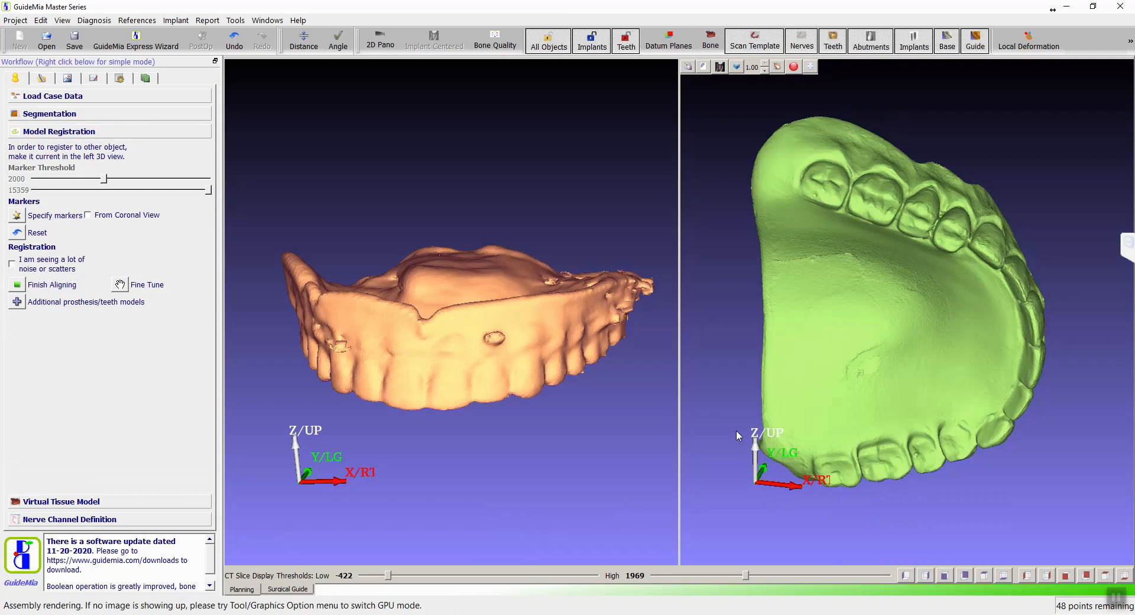
pyautogui.moveTo(572, 240); pyautogui.dragTo(547, 251)
pyautogui.moveTo(733, 269); pyautogui.dragTo(881, 480)
pyautogui.click(615, 464)
pyautogui.moveTo(615, 466)
pyautogui.mouseDown()
pyautogui.moveTo(598, 459)
pyautogui.moveTo(612, 482)
pyautogui.mouseUp()
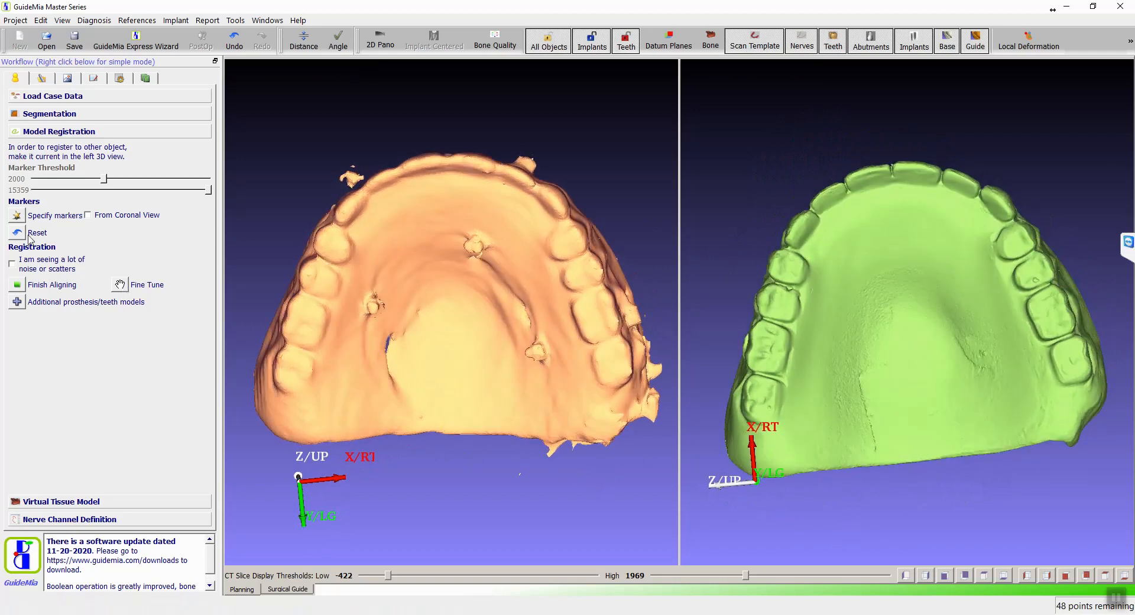
# Align the optical scan to the CT denture with three matching point pairs on a premolar, a central incisor and the opposite rear molar.
pyautogui.click(15, 214)
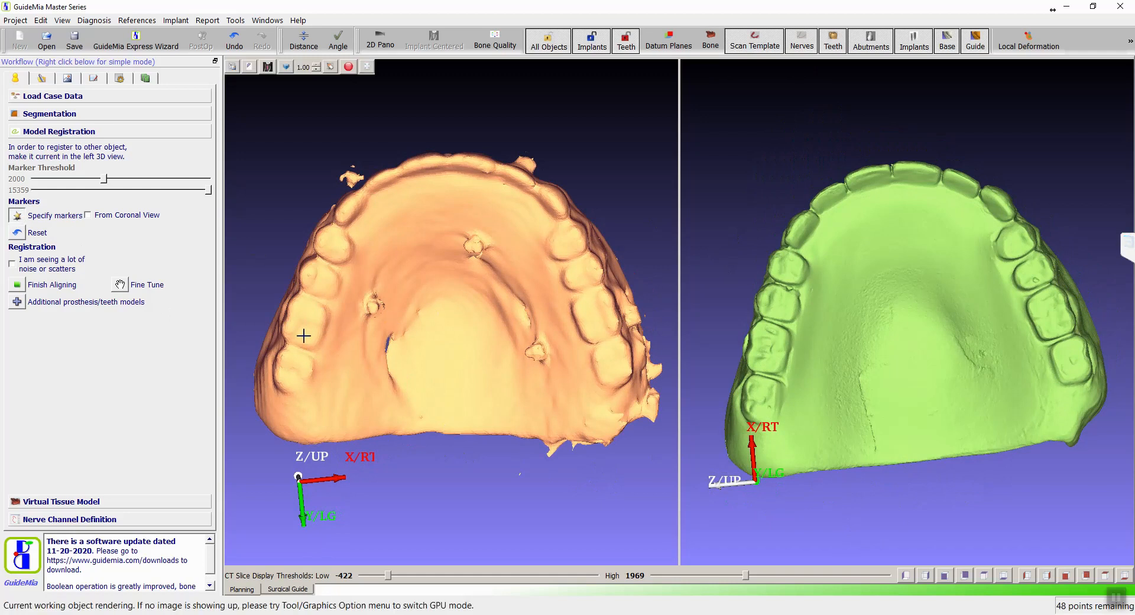
pyautogui.click(302, 276)
pyautogui.click(761, 300)
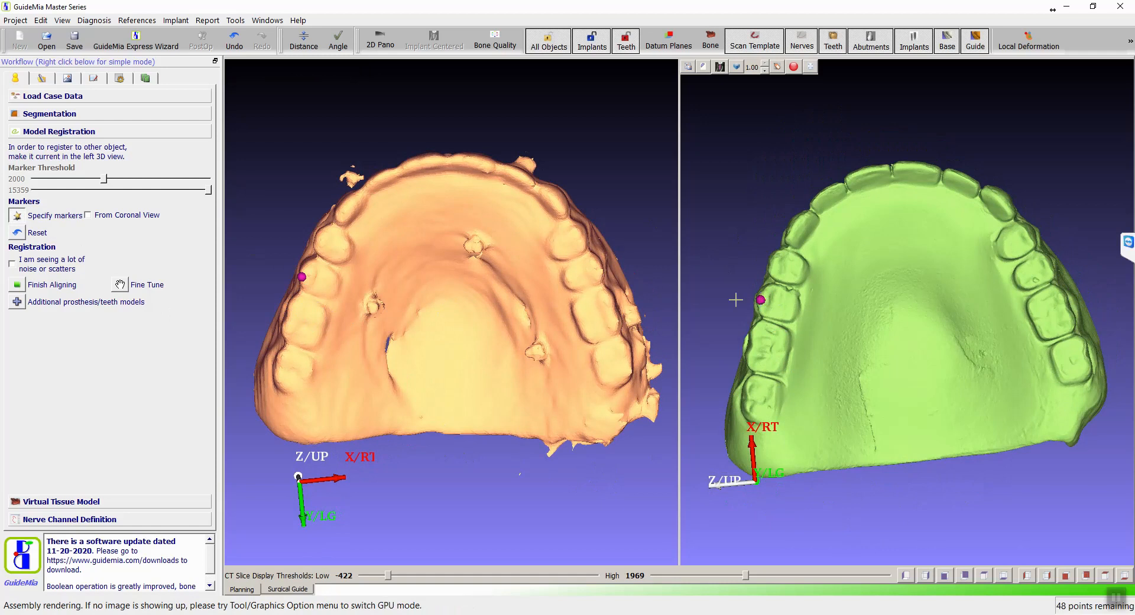
pyautogui.moveTo(477, 119); pyautogui.dragTo(478, 74)
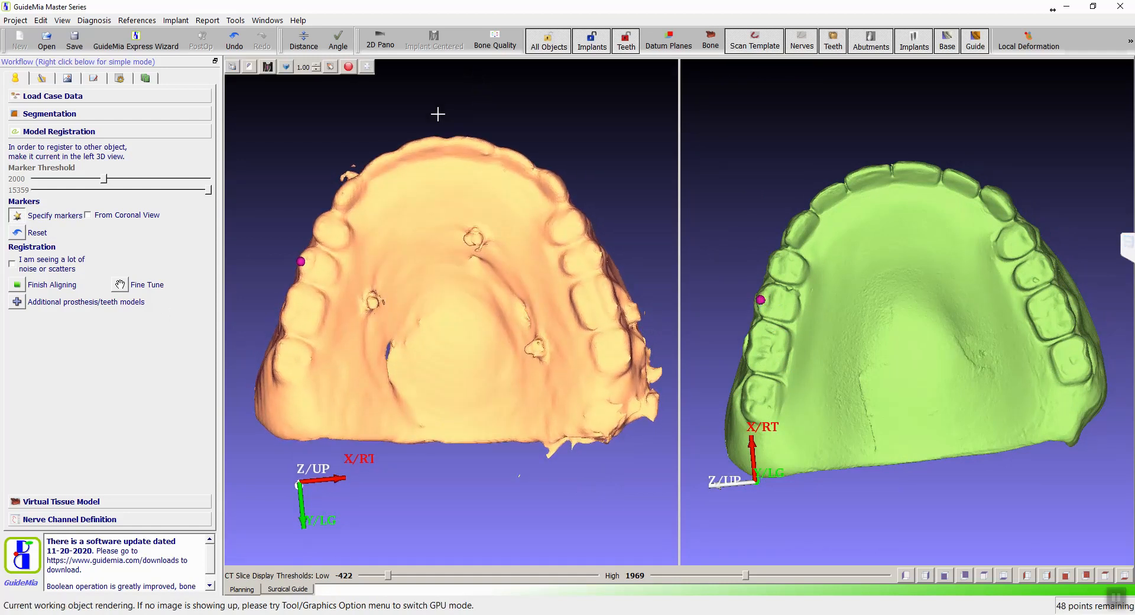
pyautogui.click(437, 139)
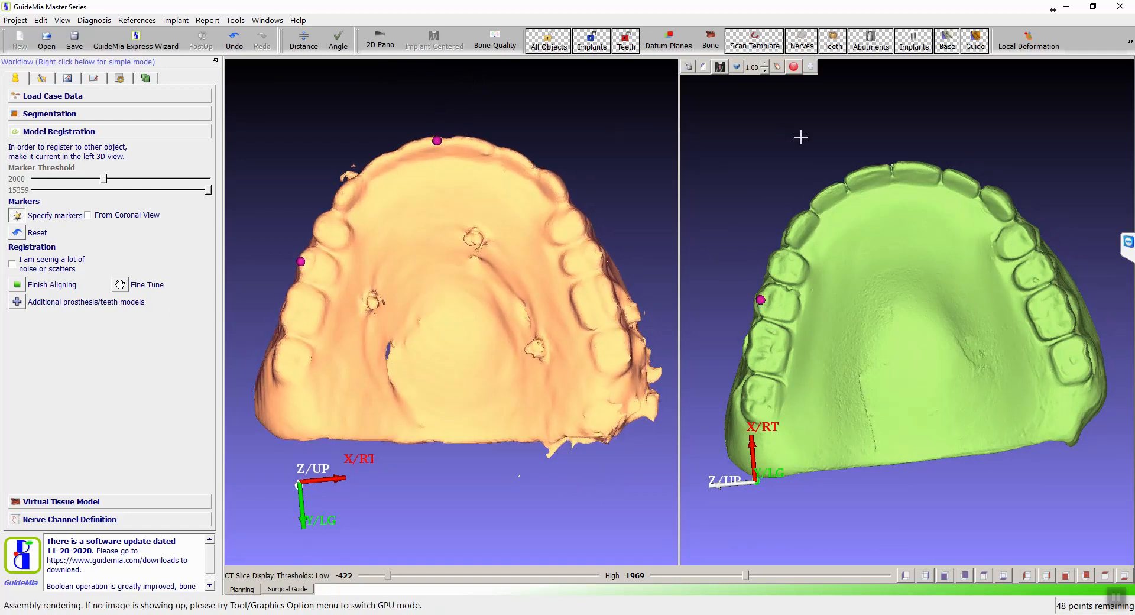
pyautogui.click(883, 169)
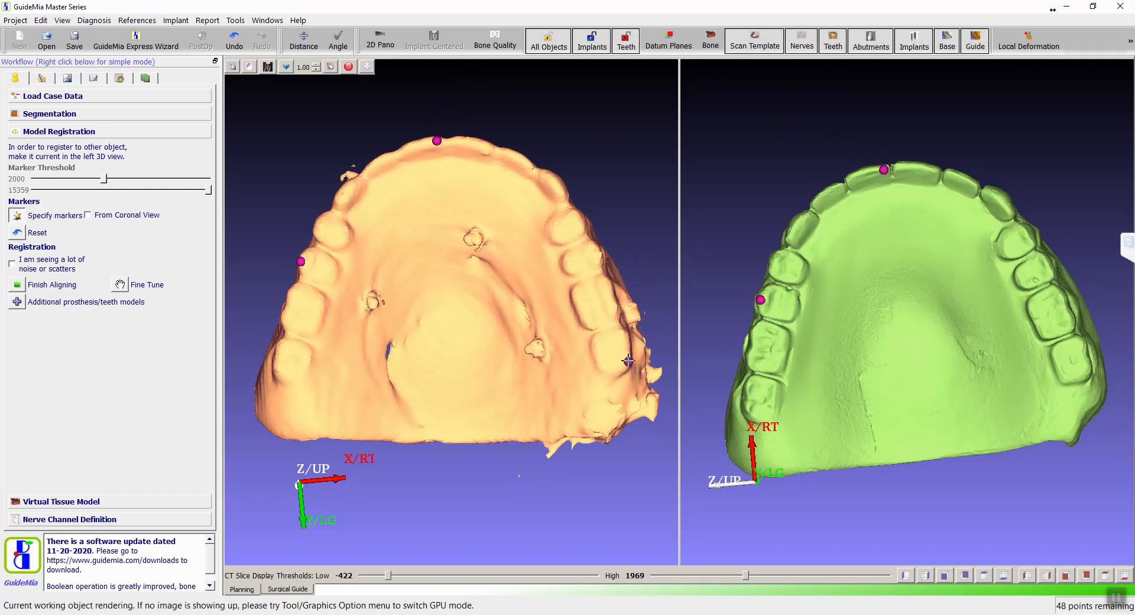
pyautogui.click(628, 361)
pyautogui.click(1087, 371)
pyautogui.click(18, 285)
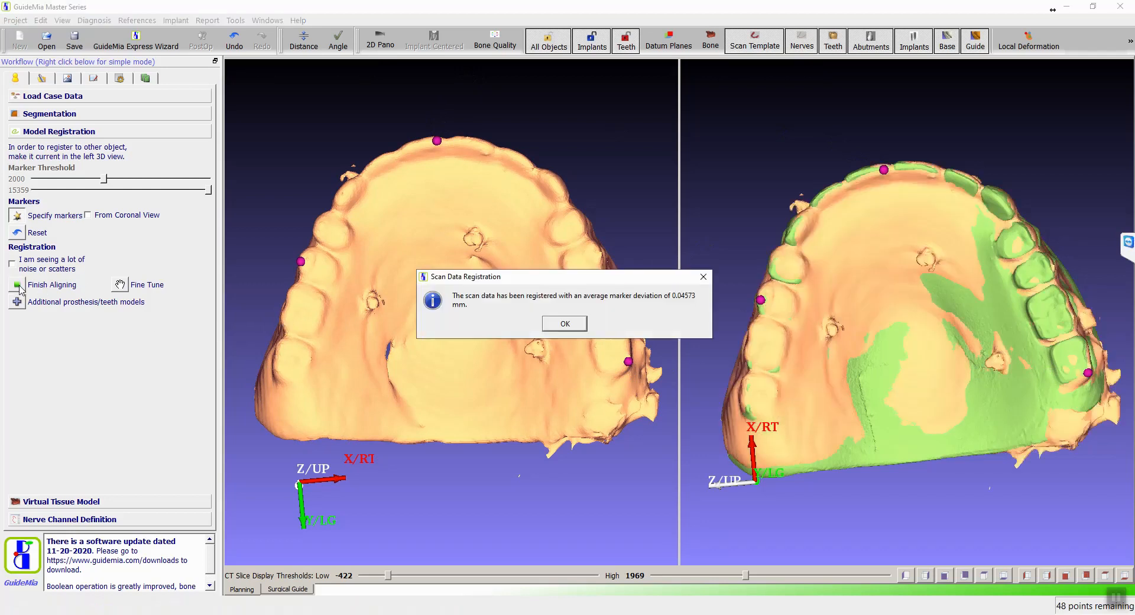
pyautogui.click(565, 325)
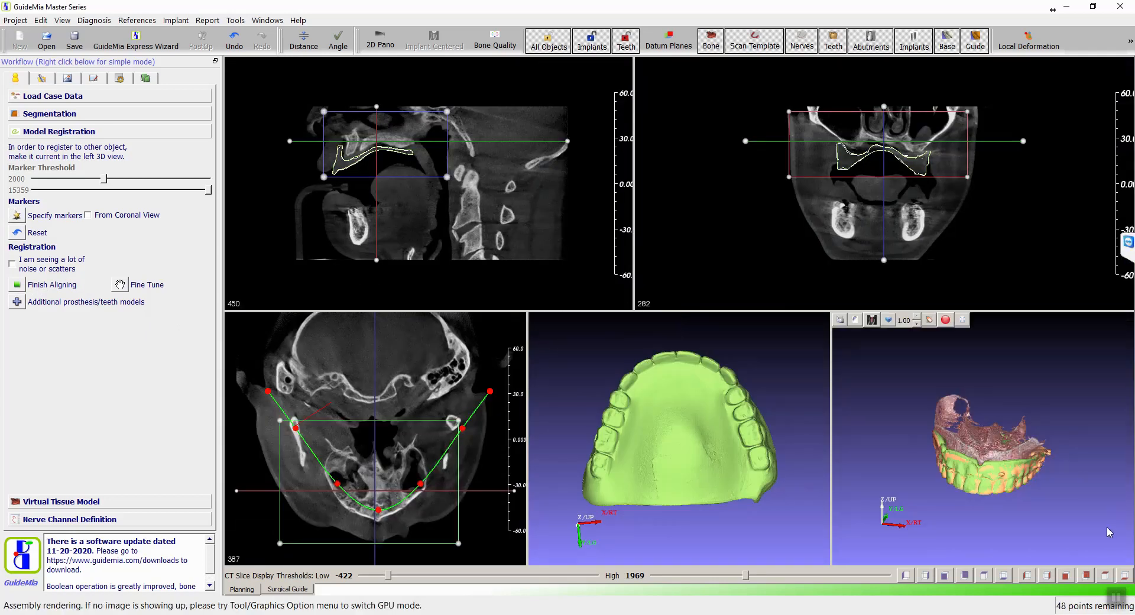
# Check the aligned denture models from the underside and save the project as a PIE file in the case folder.
pyautogui.moveTo(888, 436); pyautogui.dragTo(886, 350)
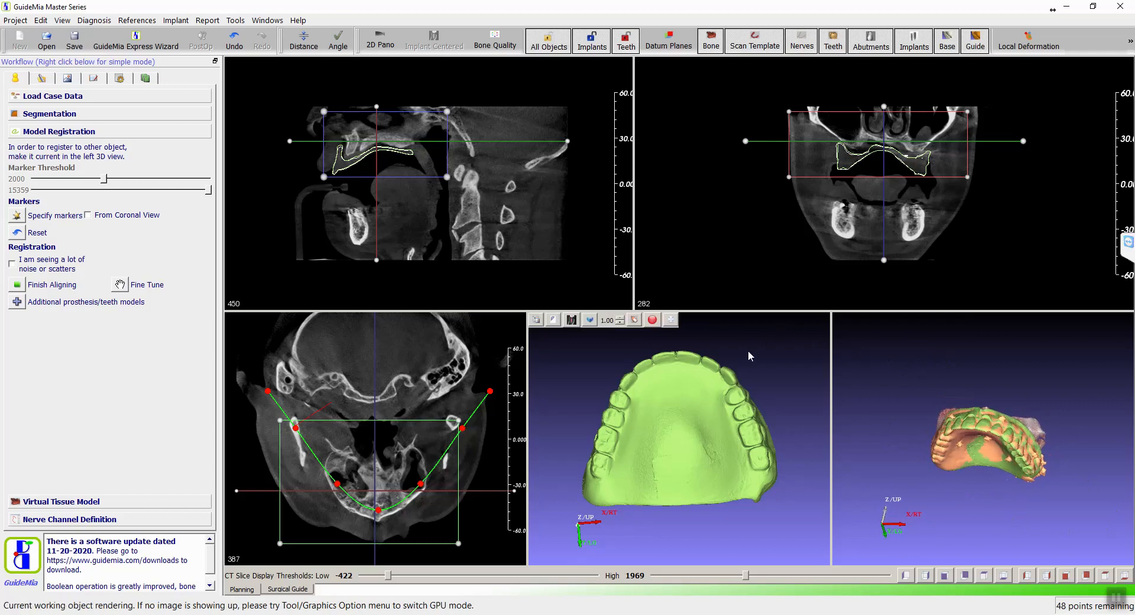
pyautogui.moveTo(761, 403)
pyautogui.mouseDown()
pyautogui.moveTo(775, 364)
pyautogui.moveTo(764, 414)
pyautogui.mouseUp()
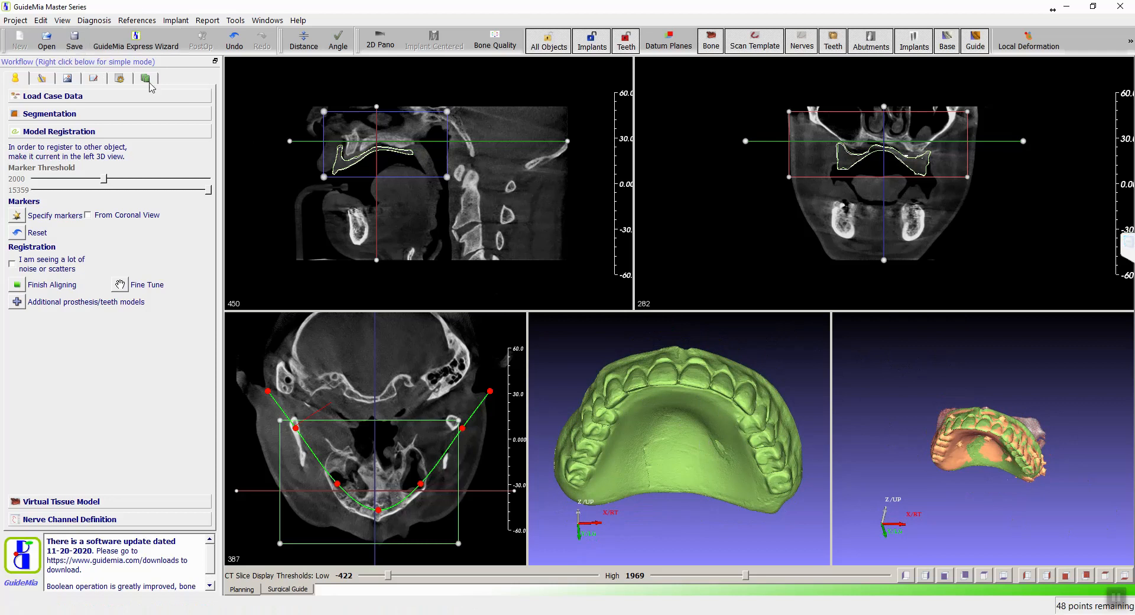
pyautogui.click(74, 42)
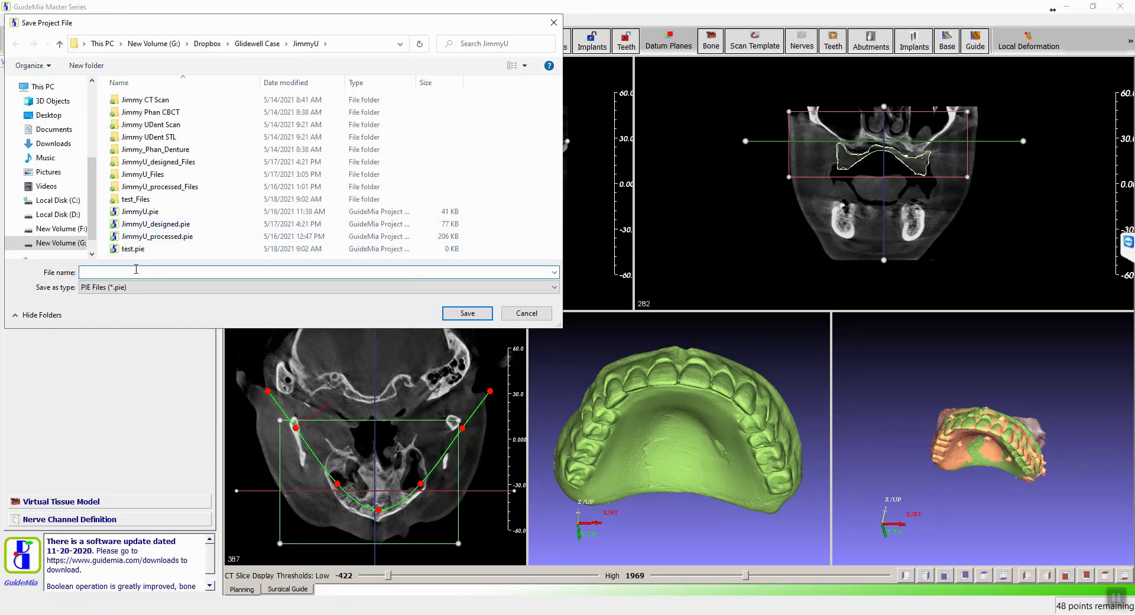
pyautogui.press('Return')
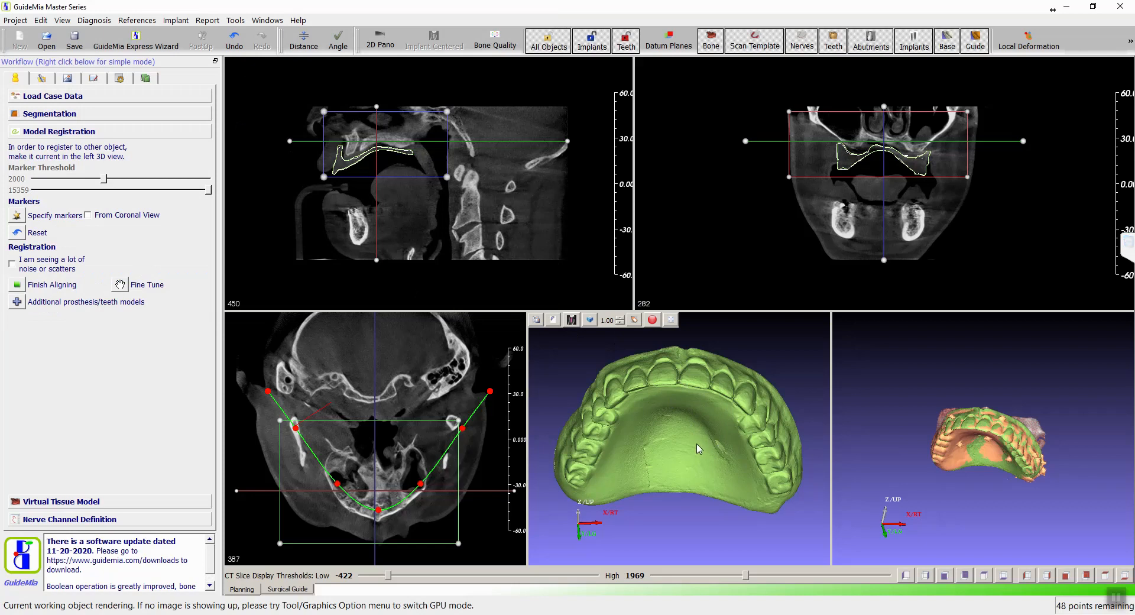
pyautogui.moveTo(687, 520); pyautogui.dragTo(697, 488)
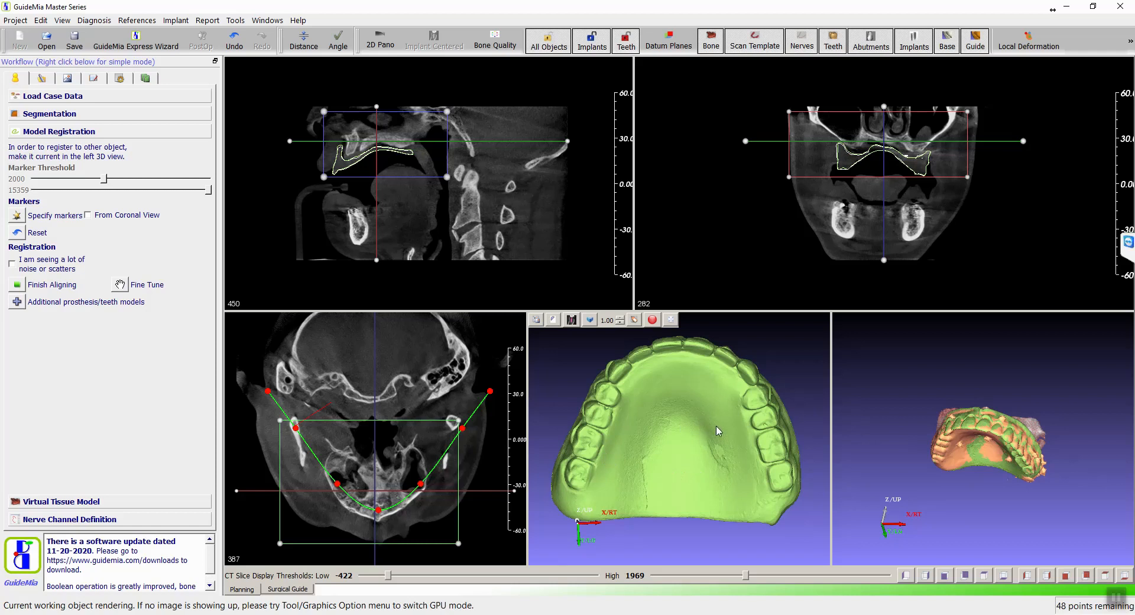
pyautogui.moveTo(790, 368); pyautogui.dragTo(794, 396)
pyautogui.scroll(-2, 789, 362)
pyautogui.scroll(2, 789, 384)
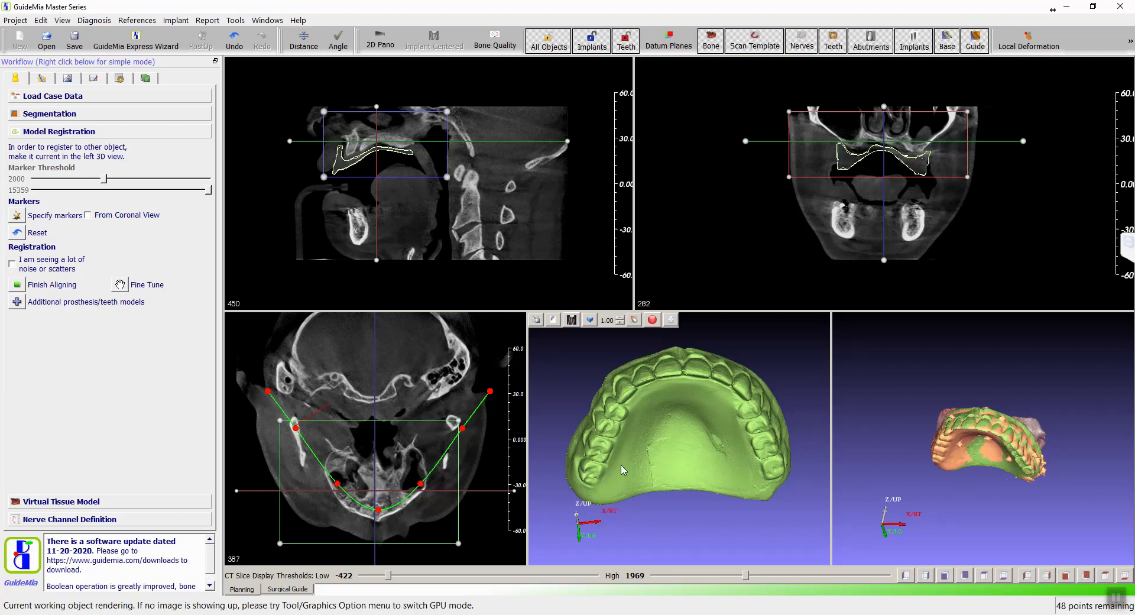
# Start implant planning for tooth 3 (16) and choose the Hahn Tapered Implant 4.3 x 13mm from the system library.
pyautogui.click(42, 79)
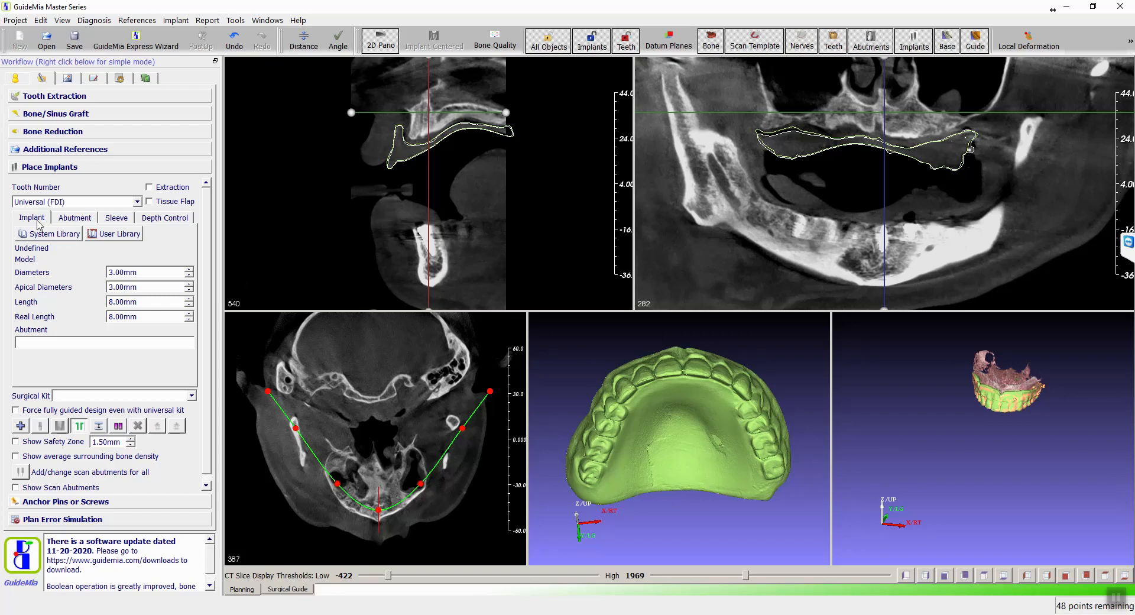
pyautogui.click(50, 202)
pyautogui.click(36, 244)
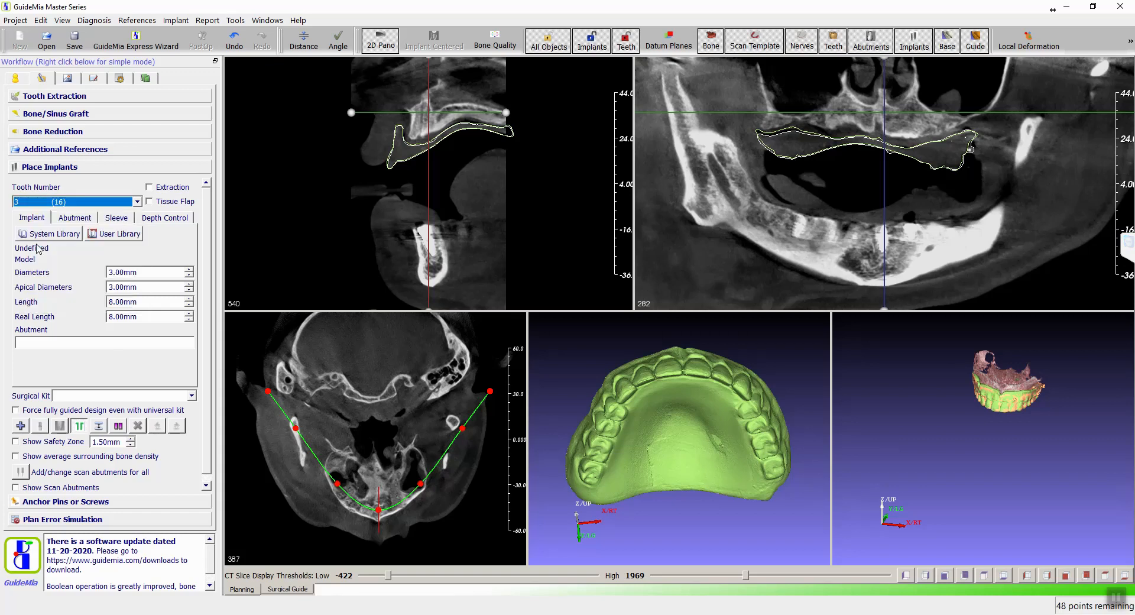
pyautogui.click(35, 236)
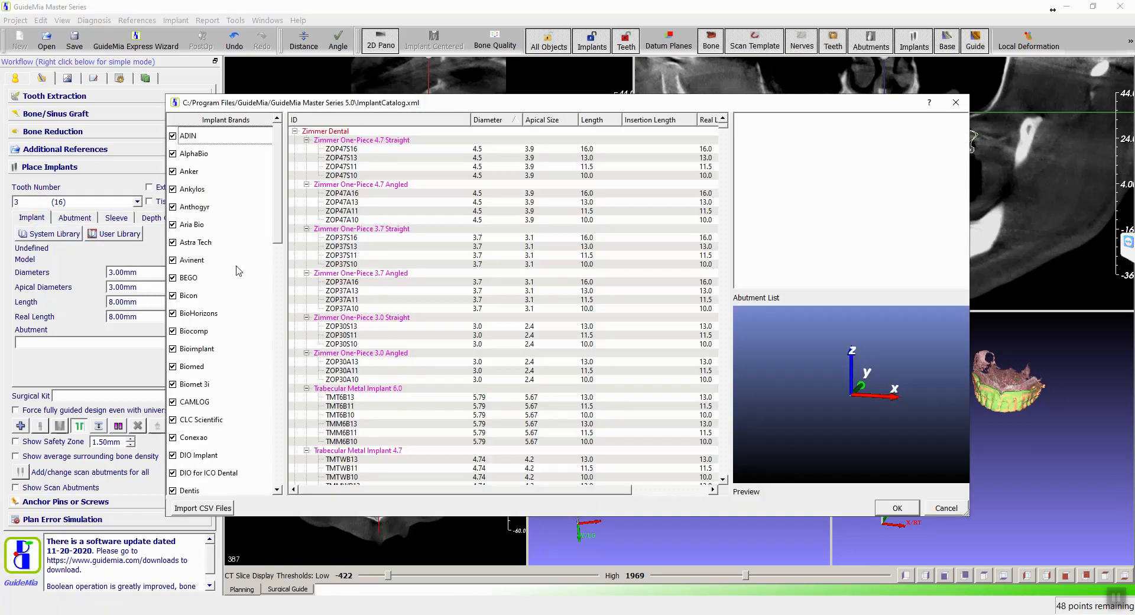
pyautogui.scroll(-7, 244, 365)
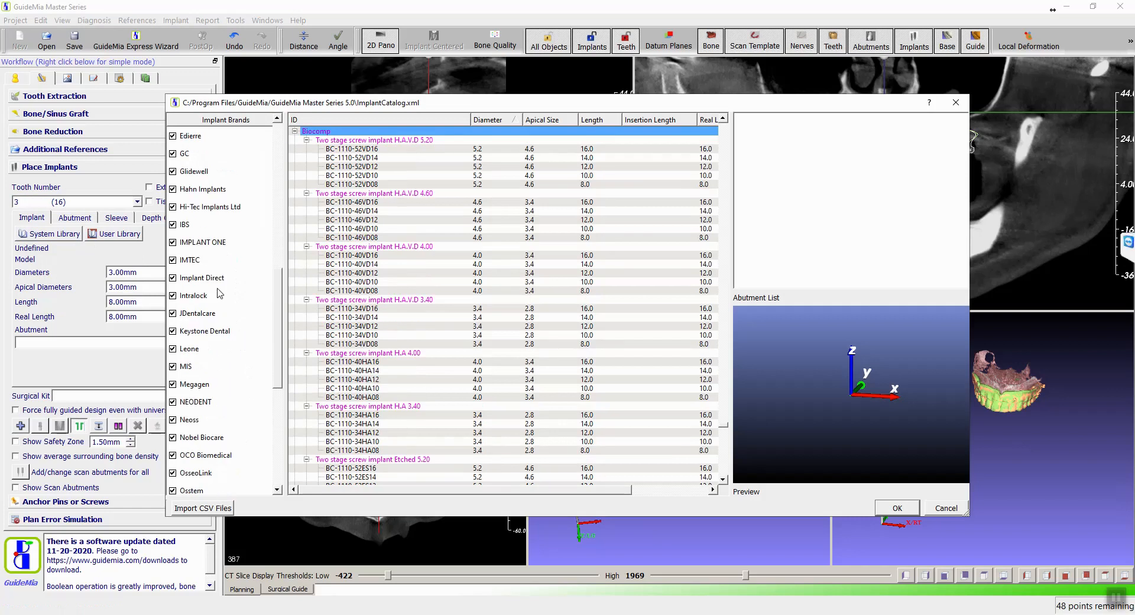
pyautogui.click(215, 189)
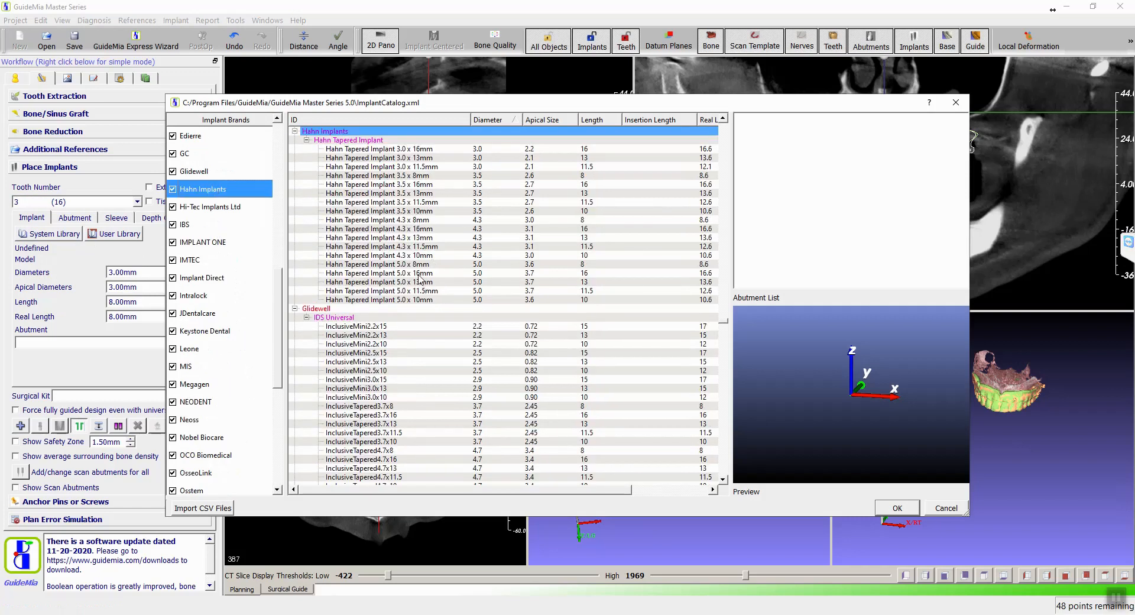
pyautogui.click(417, 238)
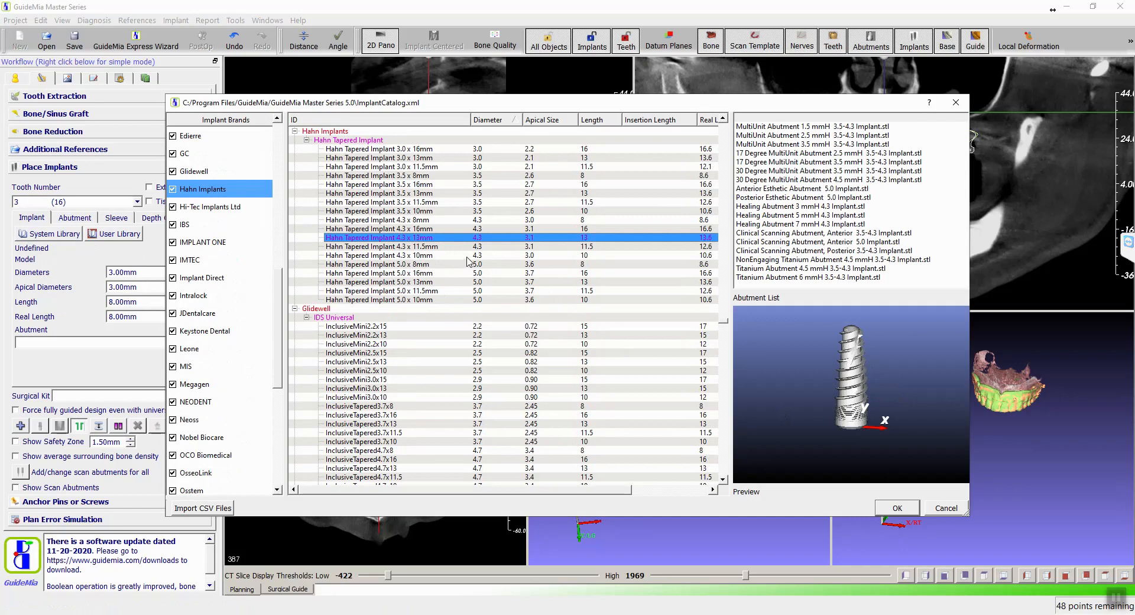
pyautogui.click(898, 509)
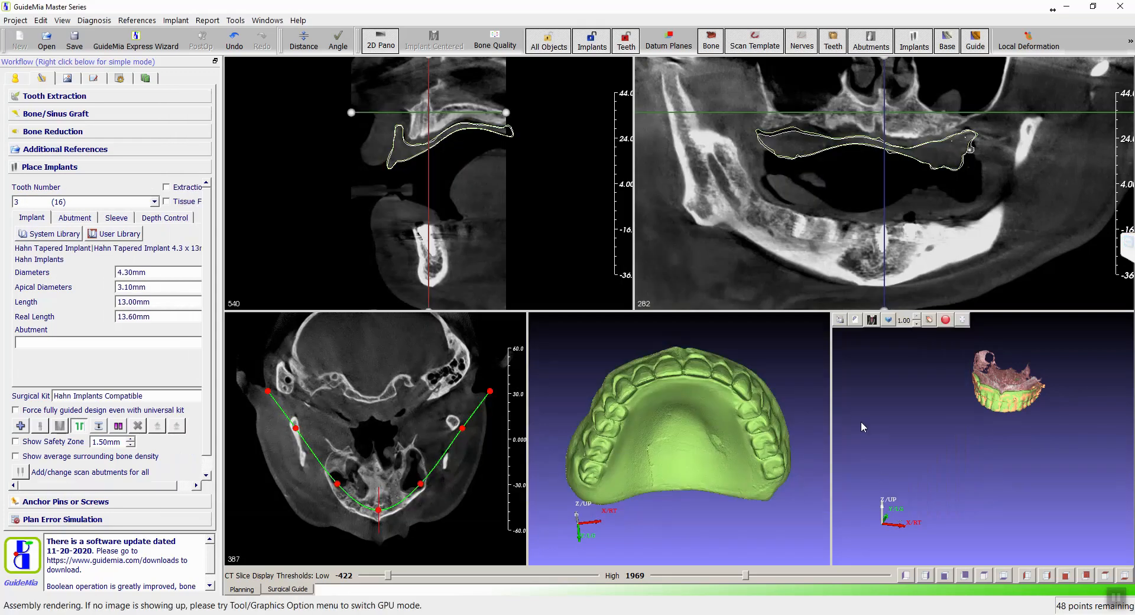
# Place the tooth 3 implant in the posterior upper jaw bone, tilt and shift it to follow the bone, and check its axis against the denture teeth.
pyautogui.click(826, 118)
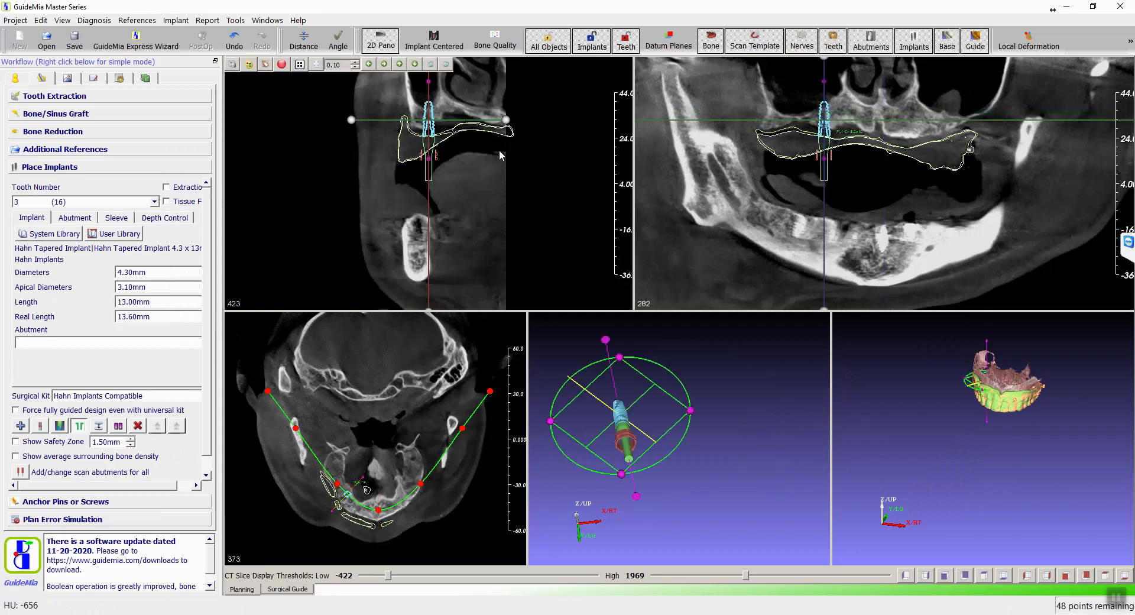
pyautogui.moveTo(826, 86); pyautogui.dragTo(846, 85)
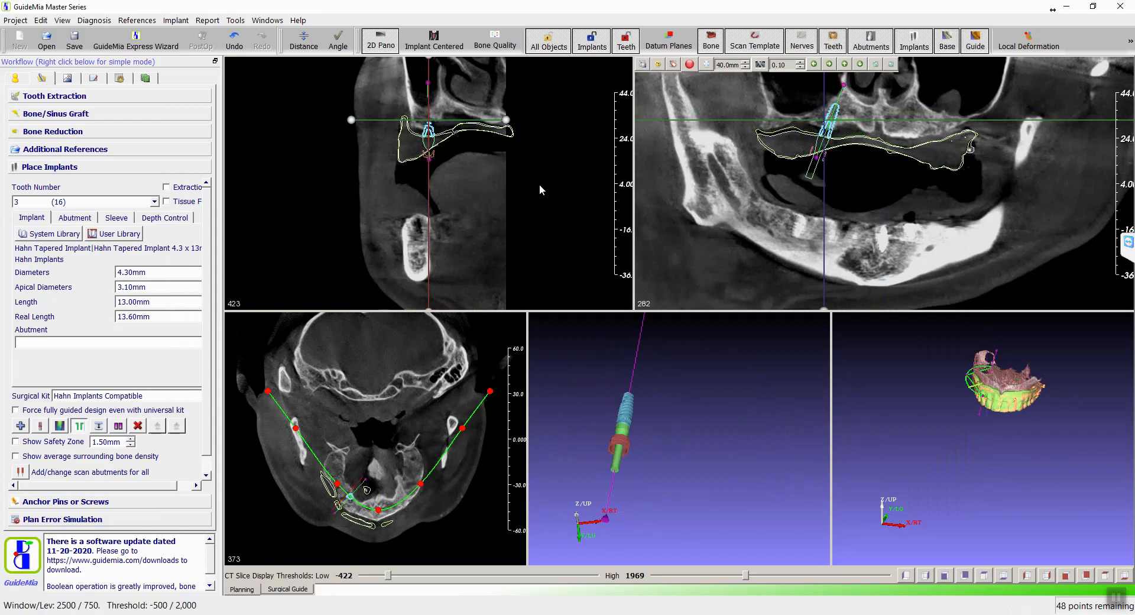
pyautogui.moveTo(430, 161); pyautogui.dragTo(423, 138)
pyautogui.moveTo(425, 129); pyautogui.dragTo(439, 116)
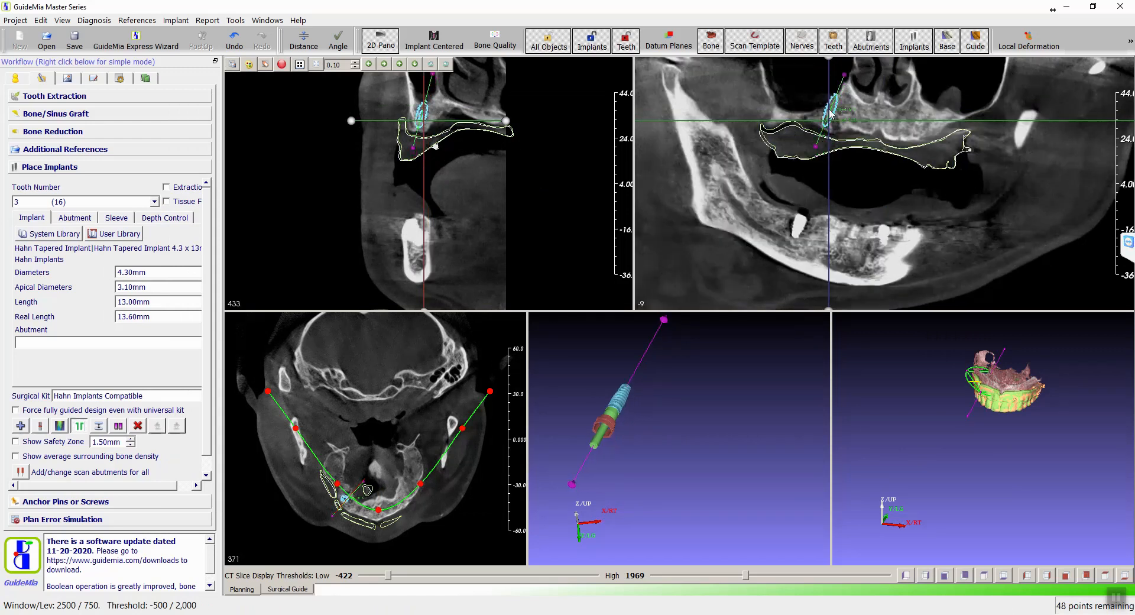
pyautogui.moveTo(836, 113); pyautogui.dragTo(847, 109)
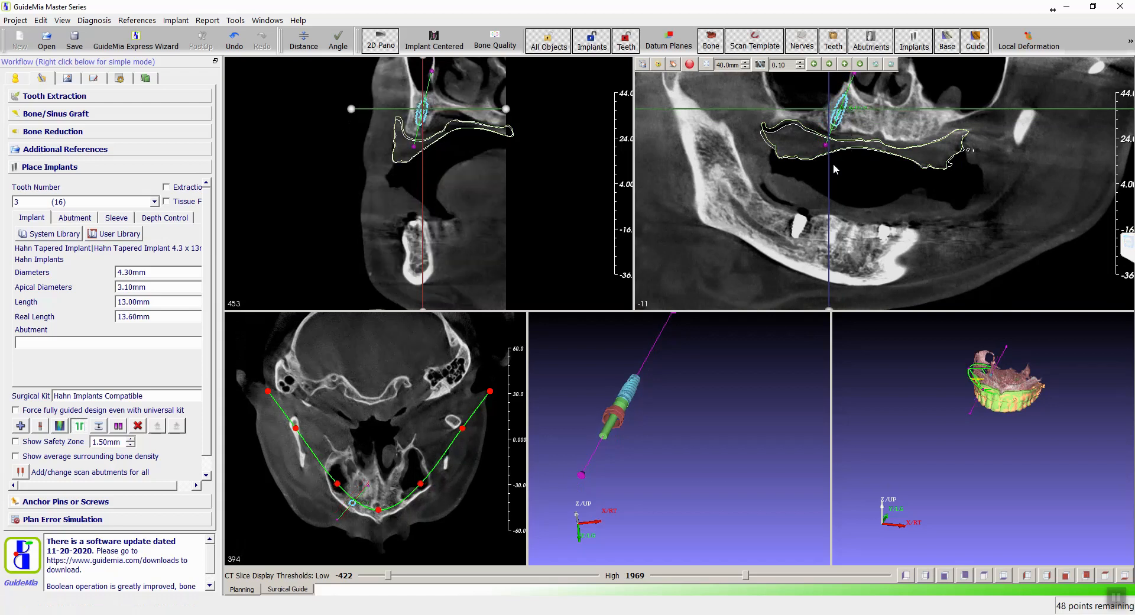
pyautogui.moveTo(927, 501); pyautogui.dragTo(927, 373)
pyautogui.scroll(7, 927, 375)
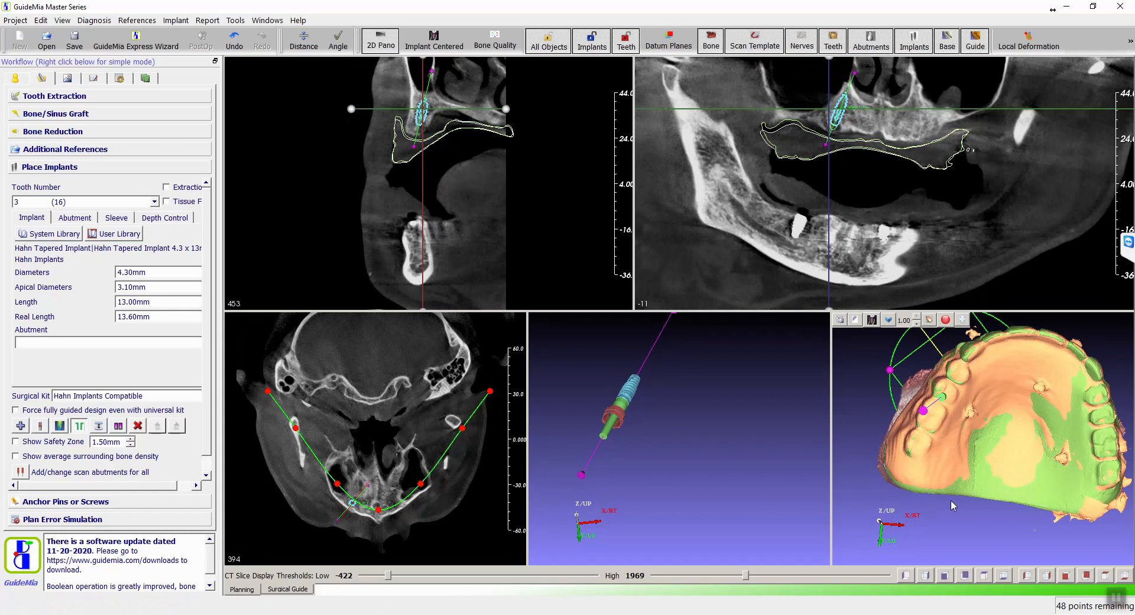
pyautogui.scroll(-3, 950, 499)
pyautogui.moveTo(951, 528); pyautogui.dragTo(981, 537)
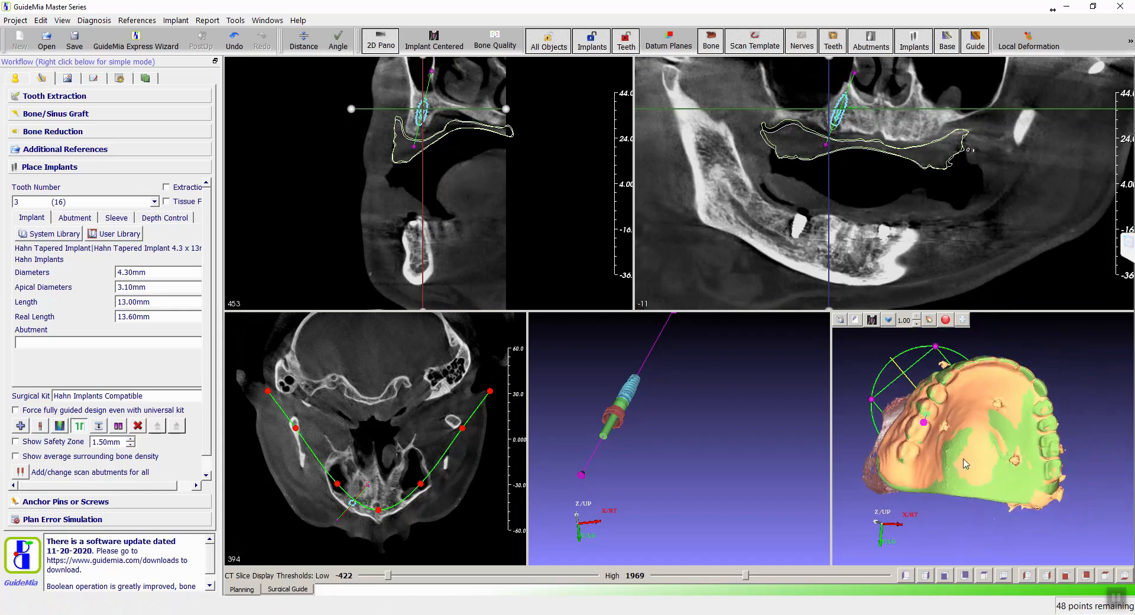
pyautogui.moveTo(1041, 360)
pyautogui.mouseDown()
pyautogui.moveTo(1059, 350)
pyautogui.moveTo(1055, 522)
pyautogui.moveTo(1017, 314)
pyautogui.moveTo(1060, 368)
pyautogui.moveTo(1057, 341)
pyautogui.moveTo(1051, 354)
pyautogui.mouseUp()
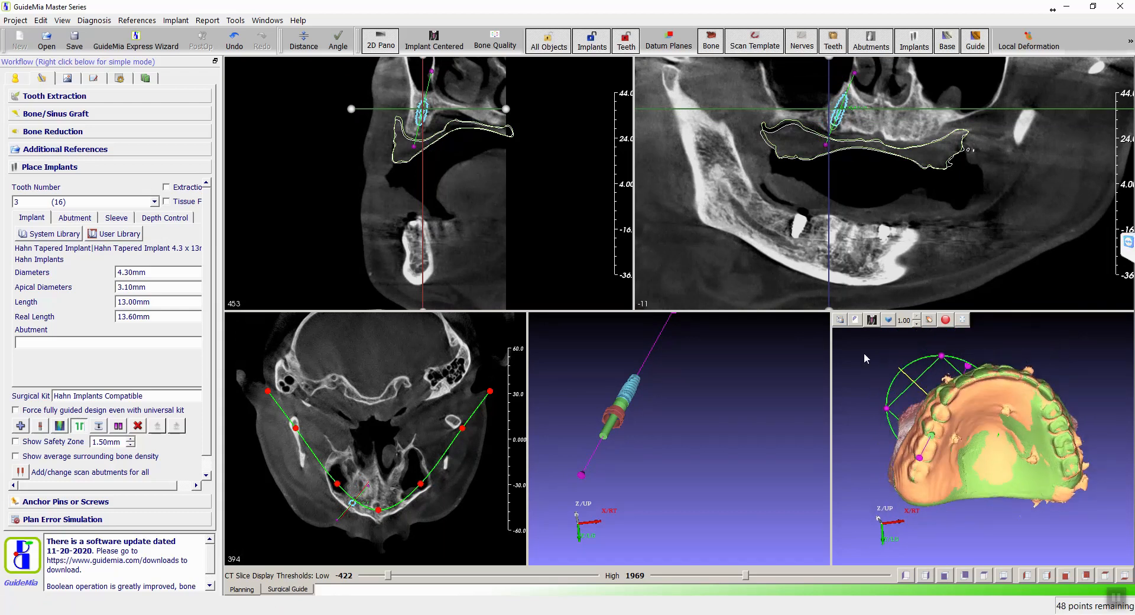
# Add a second implant of the same model for tooth 5 (14) in front of the first and tilt it along the ridge in cross-section.
pyautogui.click(87, 202)
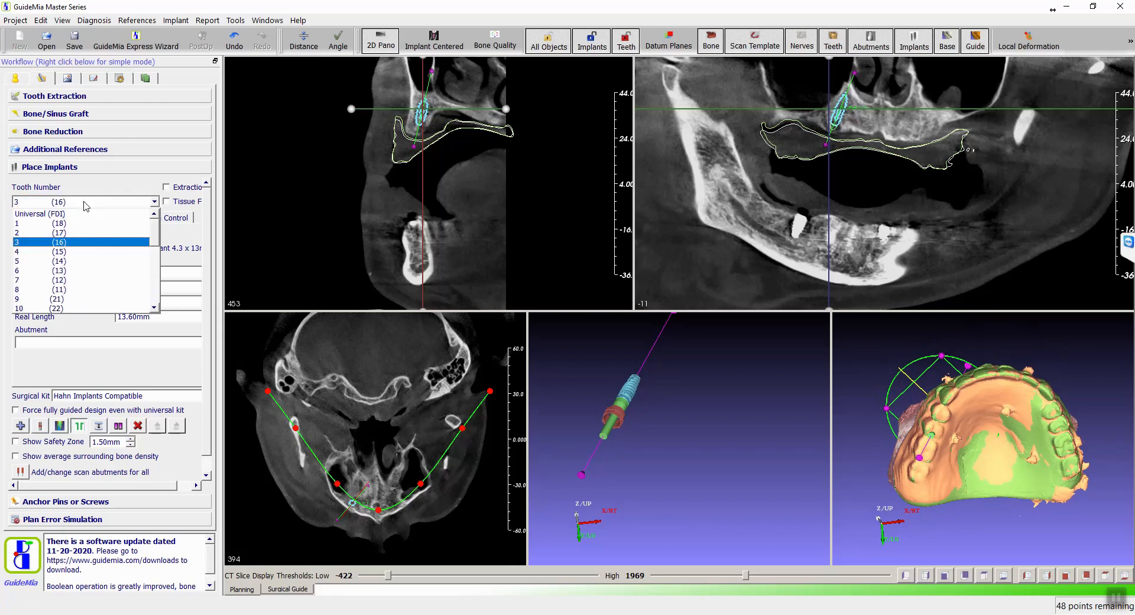
pyautogui.click(52, 261)
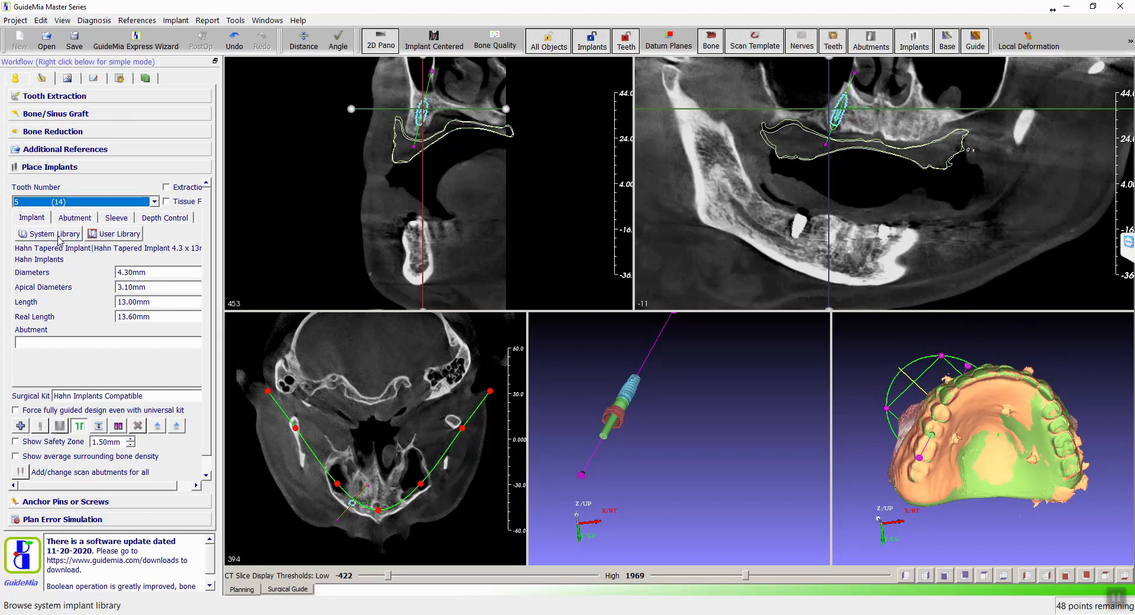
pyautogui.click(21, 429)
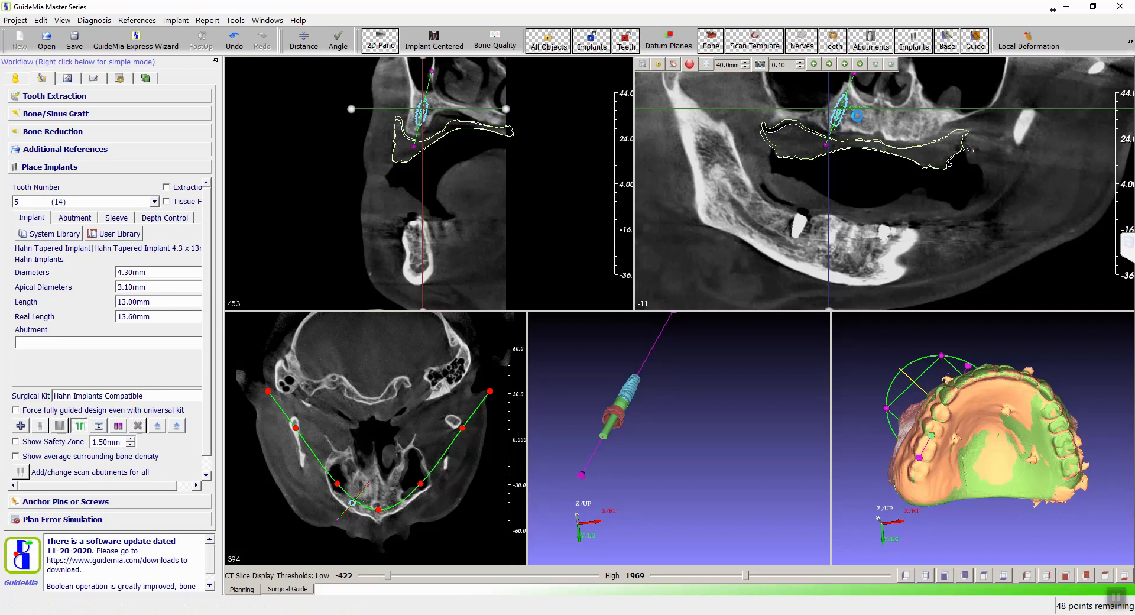
pyautogui.click(858, 121)
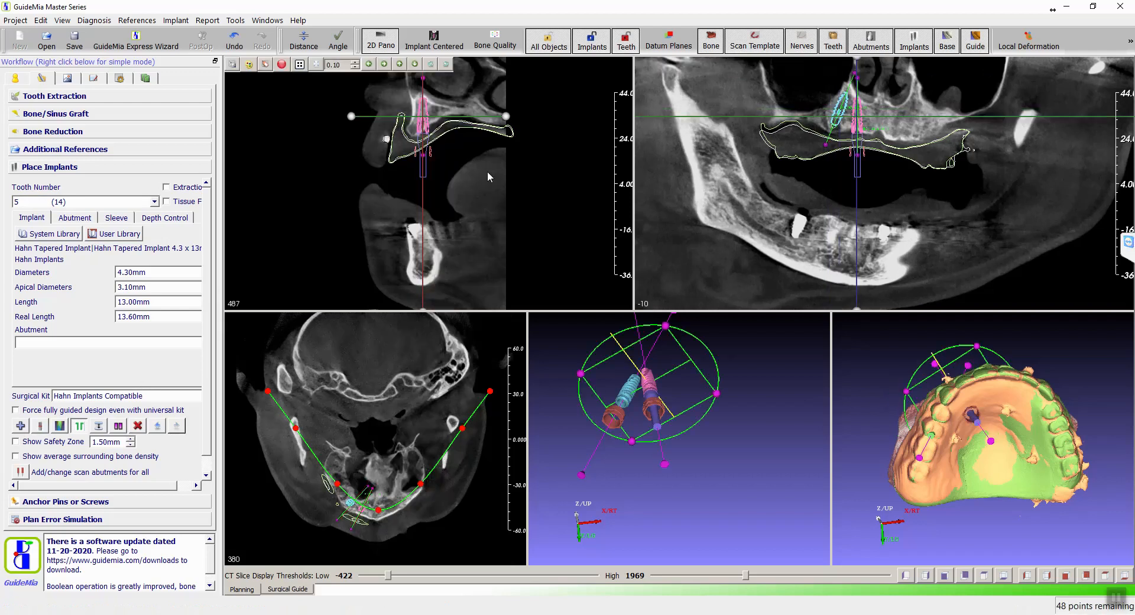
pyautogui.moveTo(424, 155); pyautogui.dragTo(411, 154)
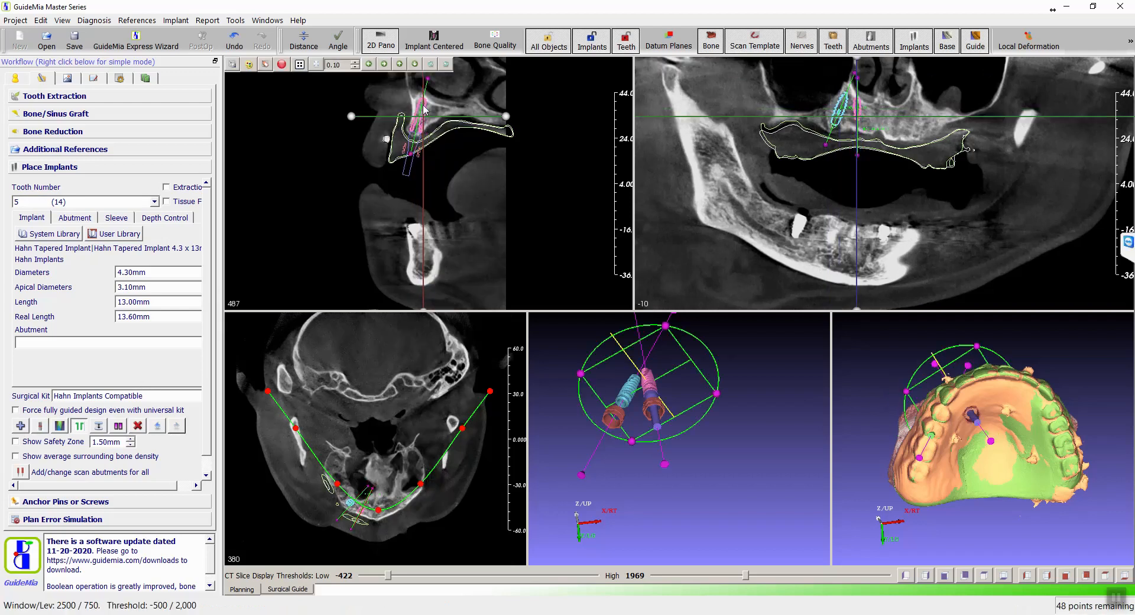
pyautogui.moveTo(429, 78); pyautogui.dragTo(436, 81)
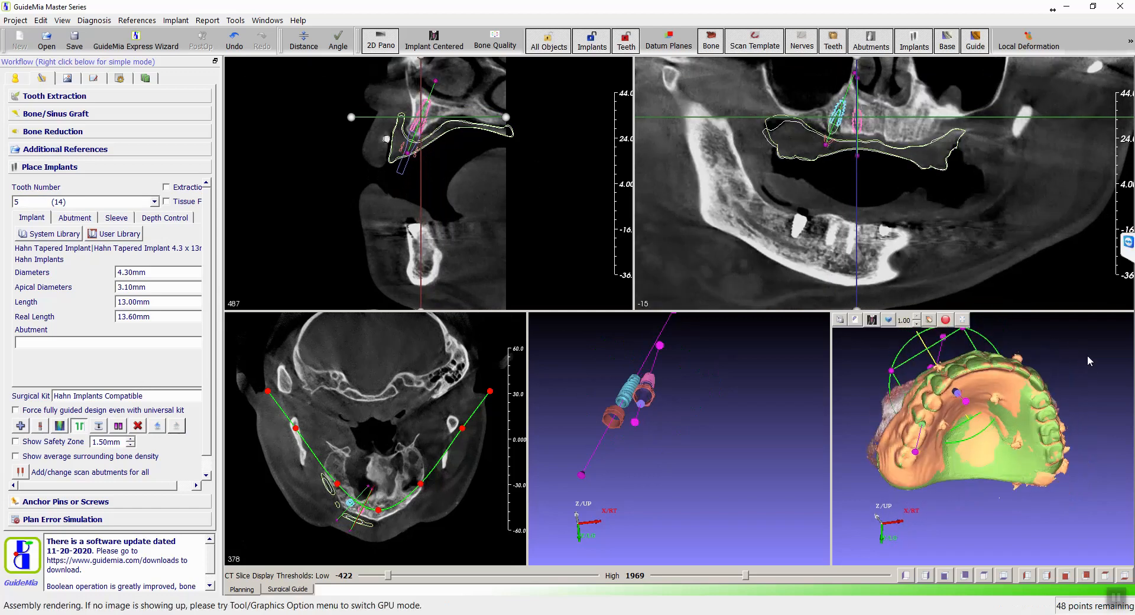
# Check the tooth 5 implant against the denture and through the panoramic slices, and shift it slightly higher into the bone.
pyautogui.moveTo(1067, 356); pyautogui.dragTo(1041, 358)
pyautogui.scroll(-1, 896, 207)
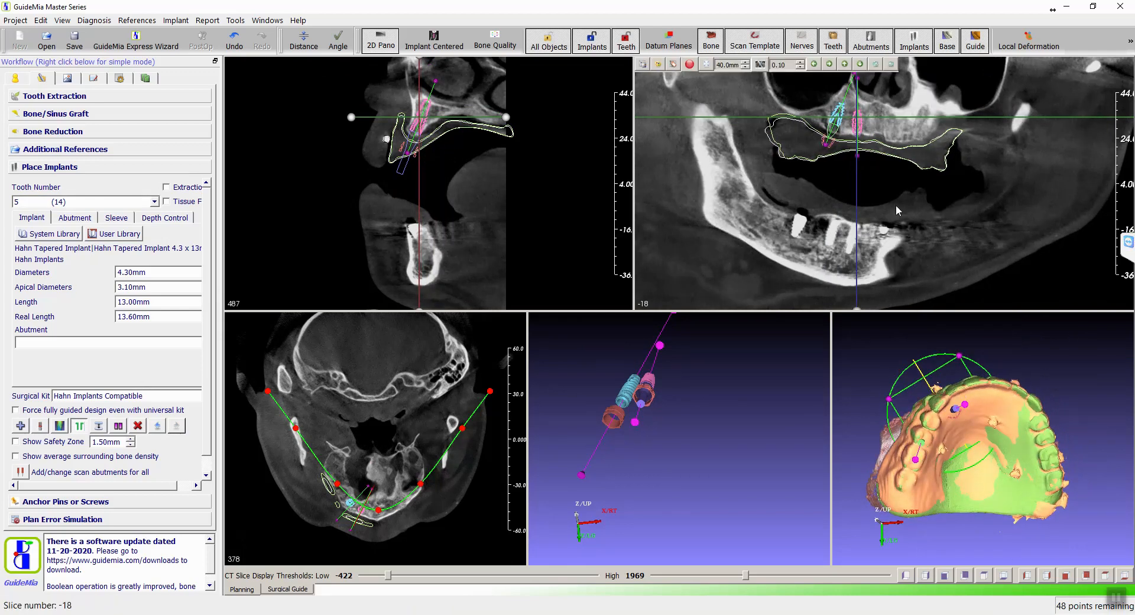
pyautogui.scroll(-1, 883, 168)
pyautogui.scroll(6, 882, 168)
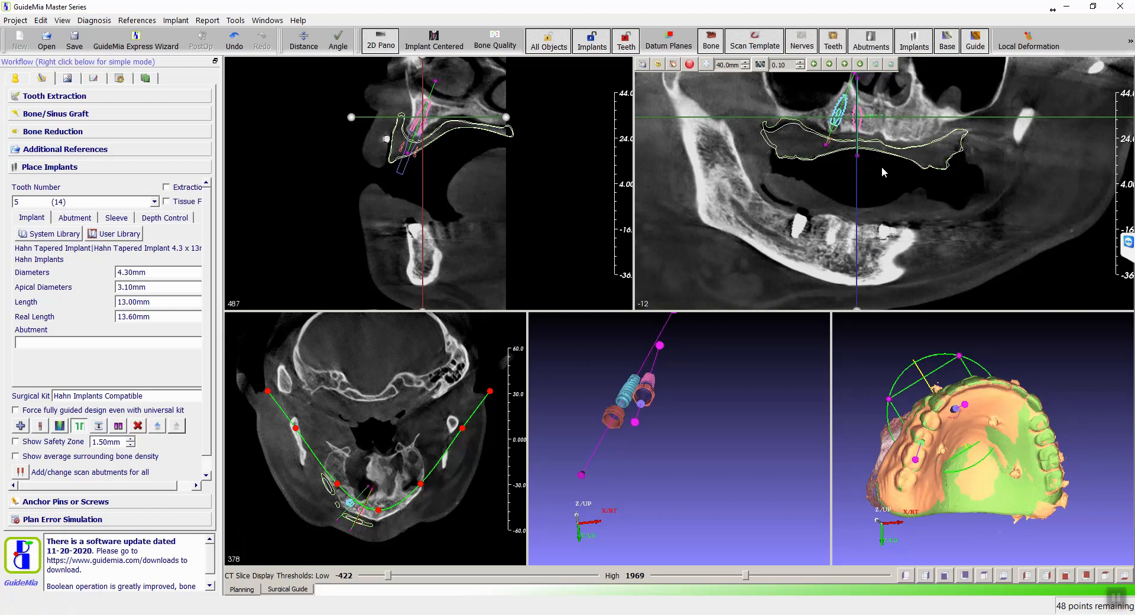
pyautogui.moveTo(1061, 318); pyautogui.dragTo(1057, 350)
pyautogui.scroll(-2, 915, 178)
pyautogui.scroll(-6, 915, 176)
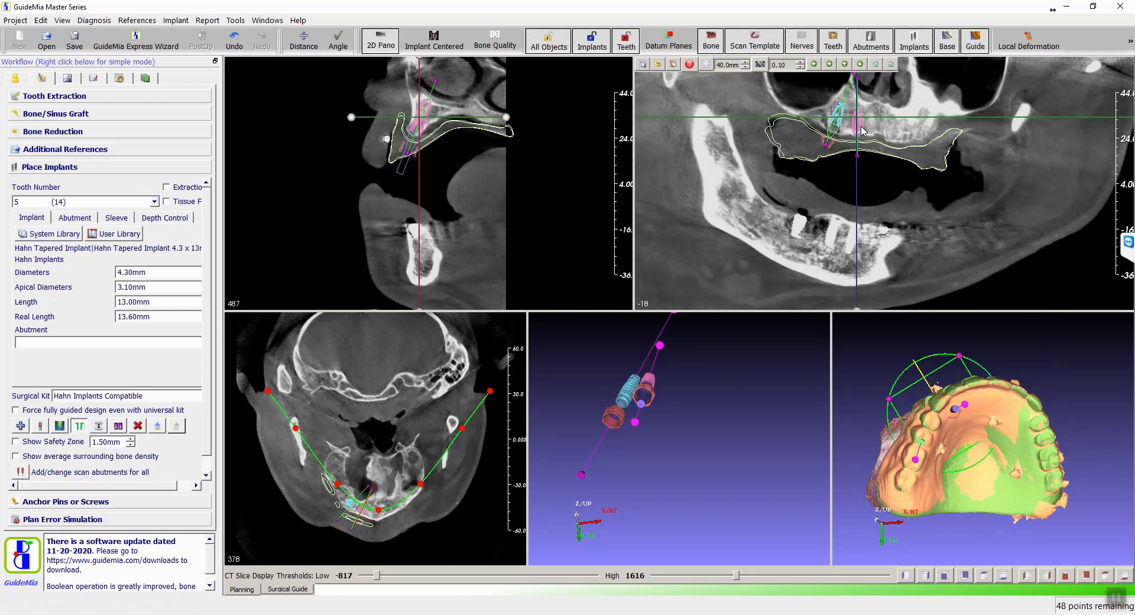
pyautogui.scroll(3, 862, 128)
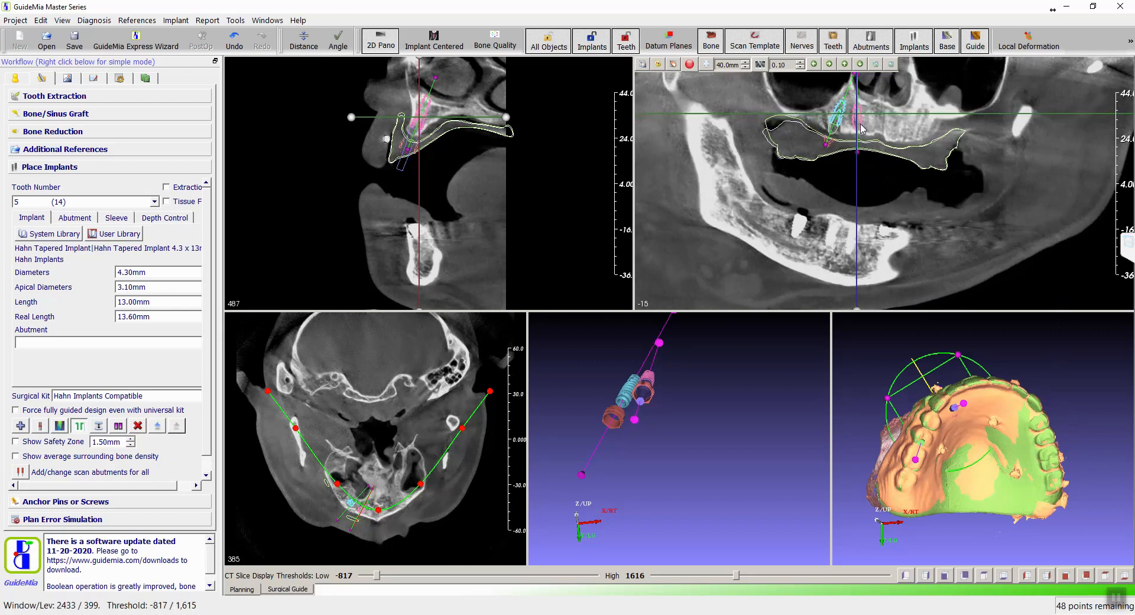
# Hide the green and orange denture models and inspect both implants against the jaw bone in 3D and in the panoramic slices.
pyautogui.moveTo(1048, 347); pyautogui.dragTo(971, 457)
pyautogui.rightClick(1012, 474)
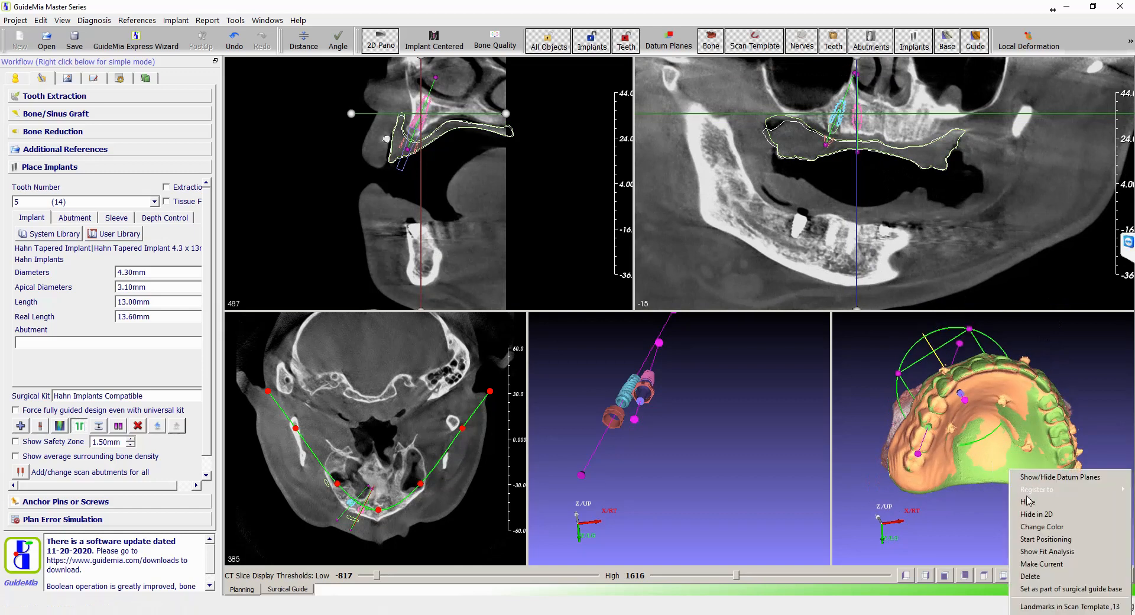
pyautogui.click(1029, 500)
pyautogui.rightClick(987, 456)
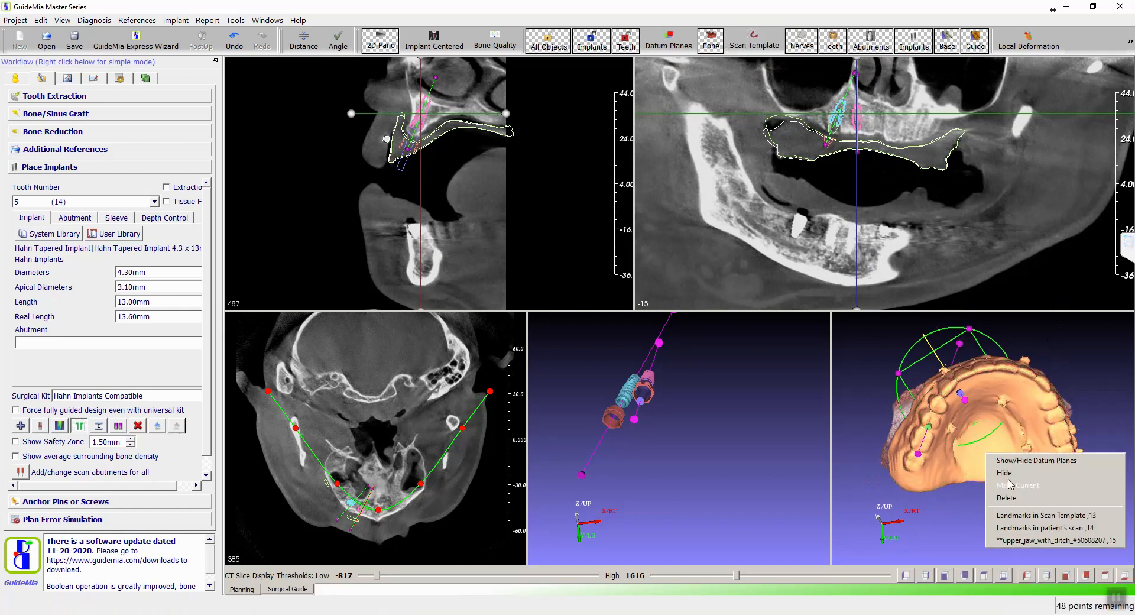
pyautogui.click(1005, 473)
pyautogui.moveTo(1077, 371); pyautogui.dragTo(1079, 543)
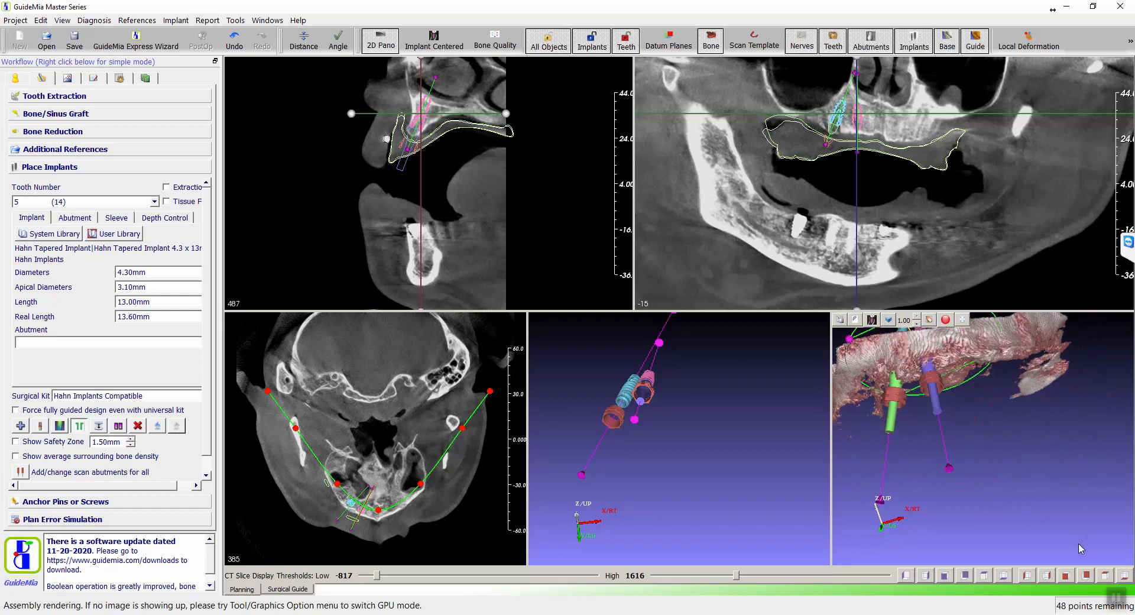
pyautogui.scroll(2, 857, 118)
pyautogui.scroll(10, 858, 118)
pyautogui.scroll(2, 857, 119)
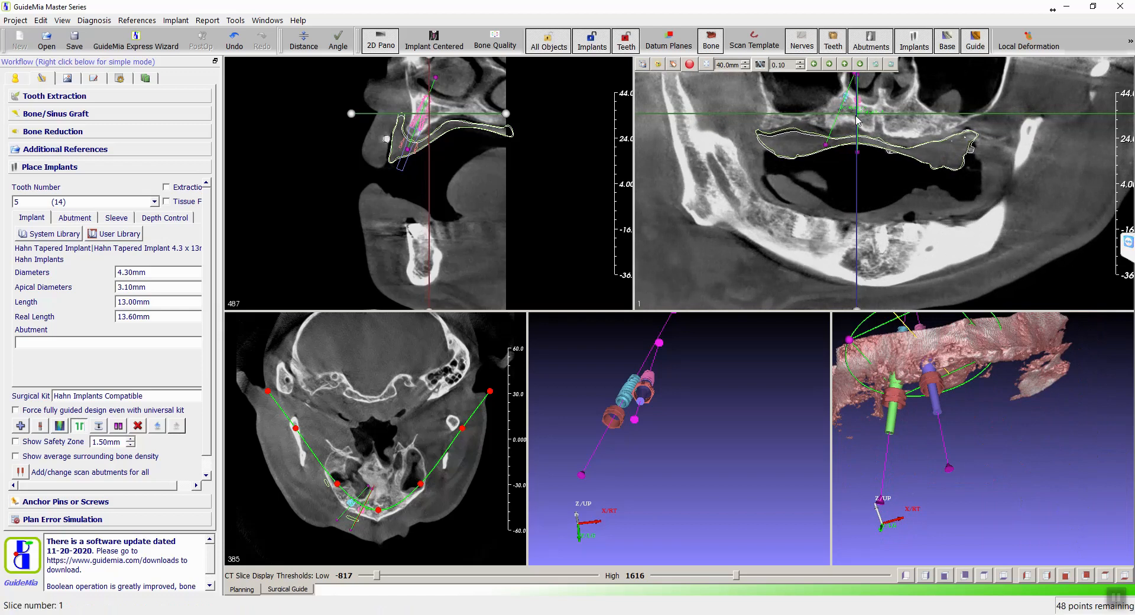
# Change the tooth 5 implant to the Hahn Tapered Implant 4.3 x 11.5mm and check its fit in the panoramic and cross-sectional slices.
pyautogui.click(52, 234)
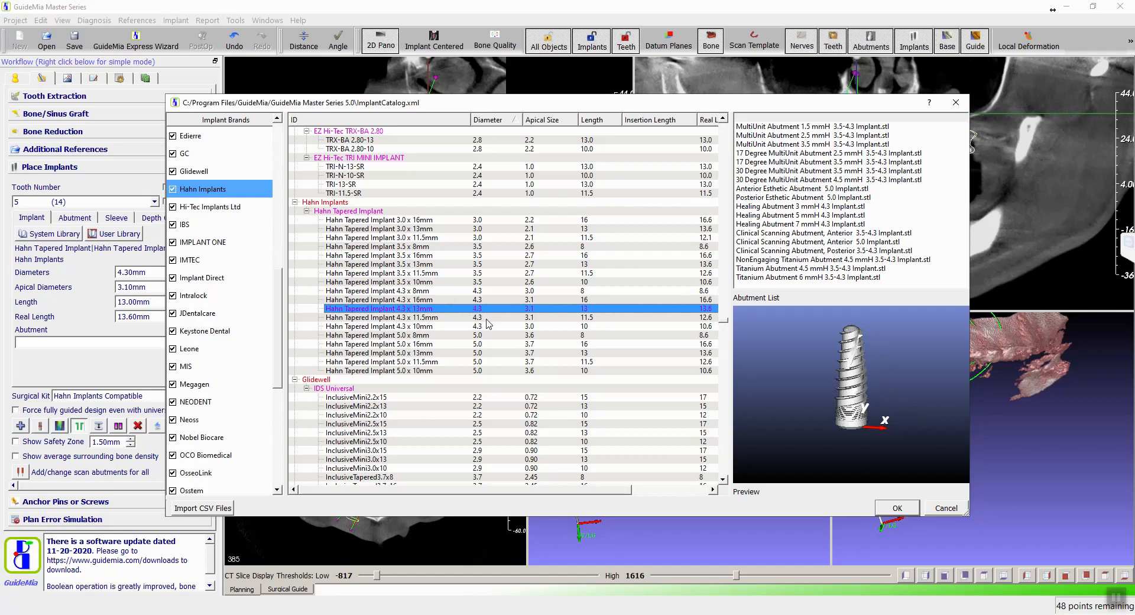
pyautogui.click(488, 318)
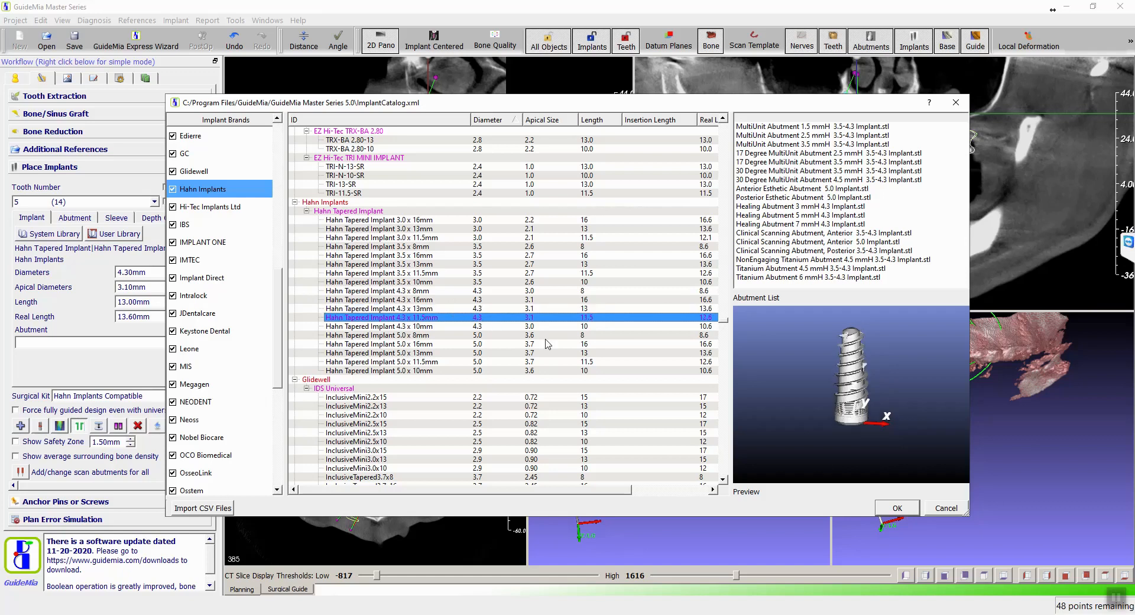
pyautogui.click(908, 512)
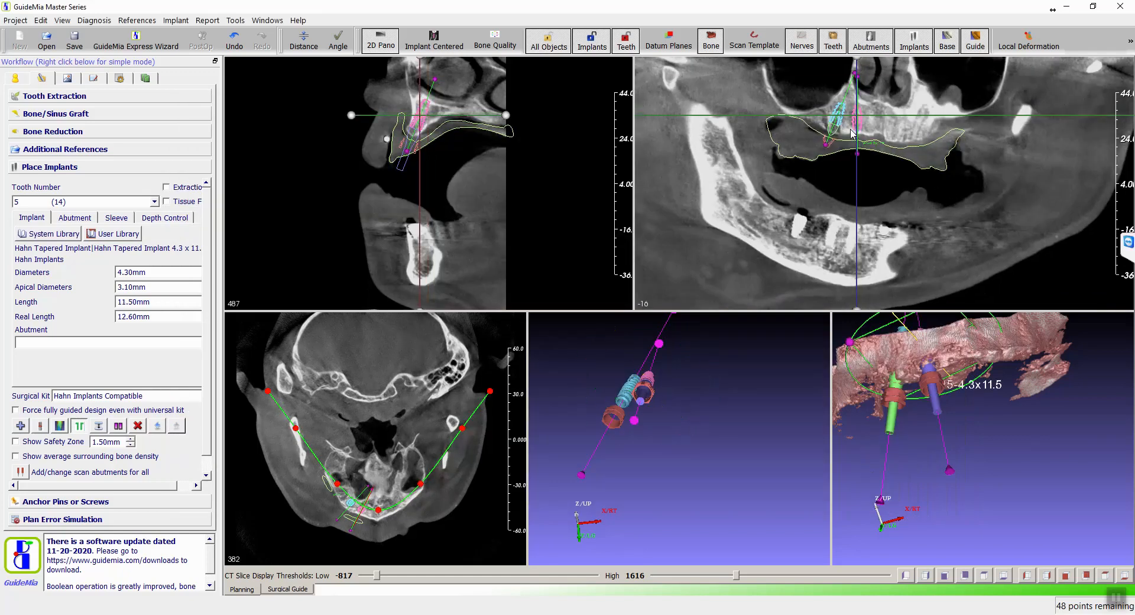
pyautogui.scroll(5, 853, 134)
pyautogui.scroll(-3, 470, 112)
pyautogui.scroll(4, 471, 111)
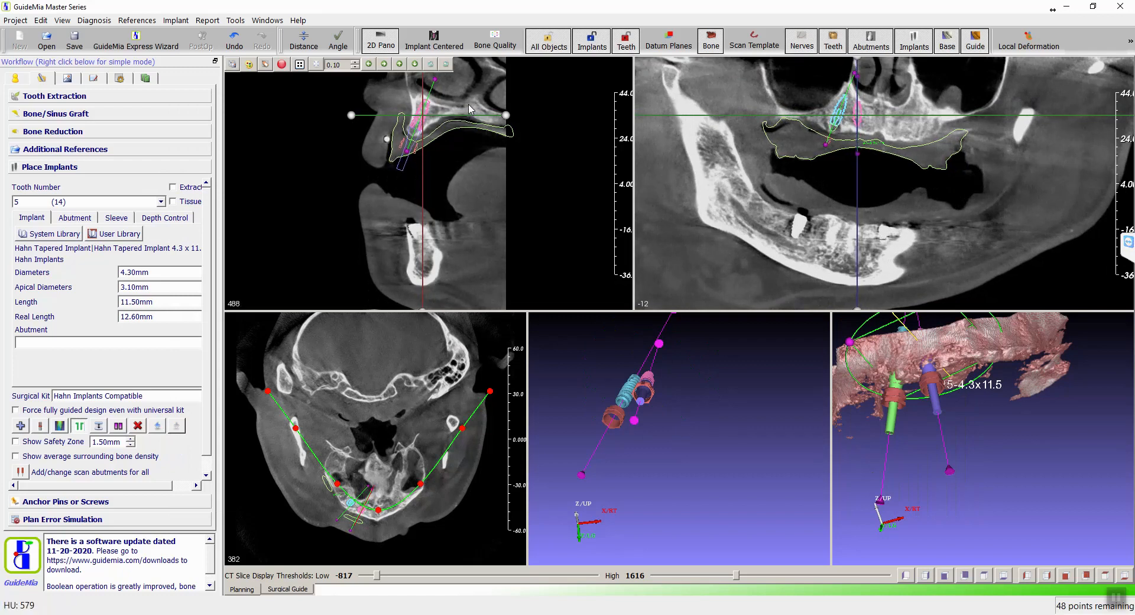
pyautogui.scroll(2, 471, 111)
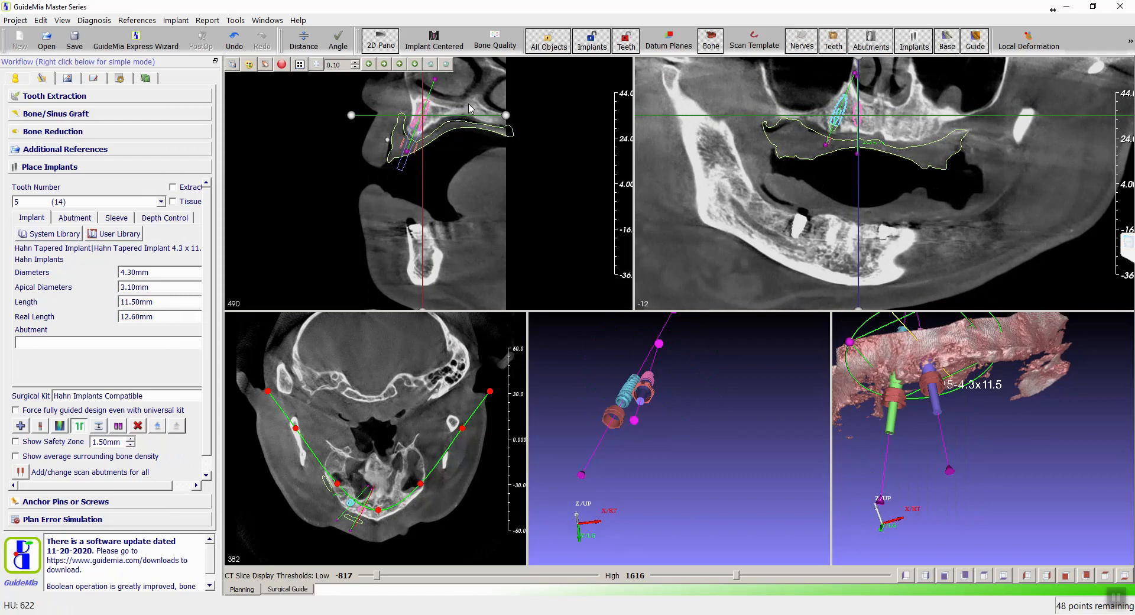
# Add a third implant for tooth 7 (12) in the panoramic slice, just in front of the tooth 5 implant.
pyautogui.click(846, 135)
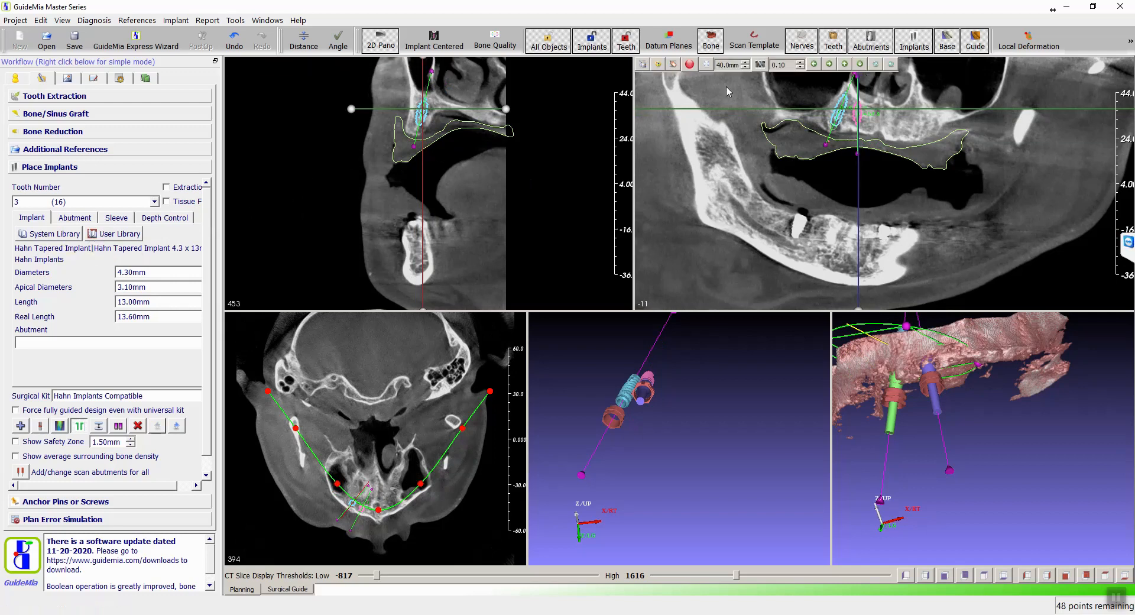
pyautogui.scroll(-6, 837, 114)
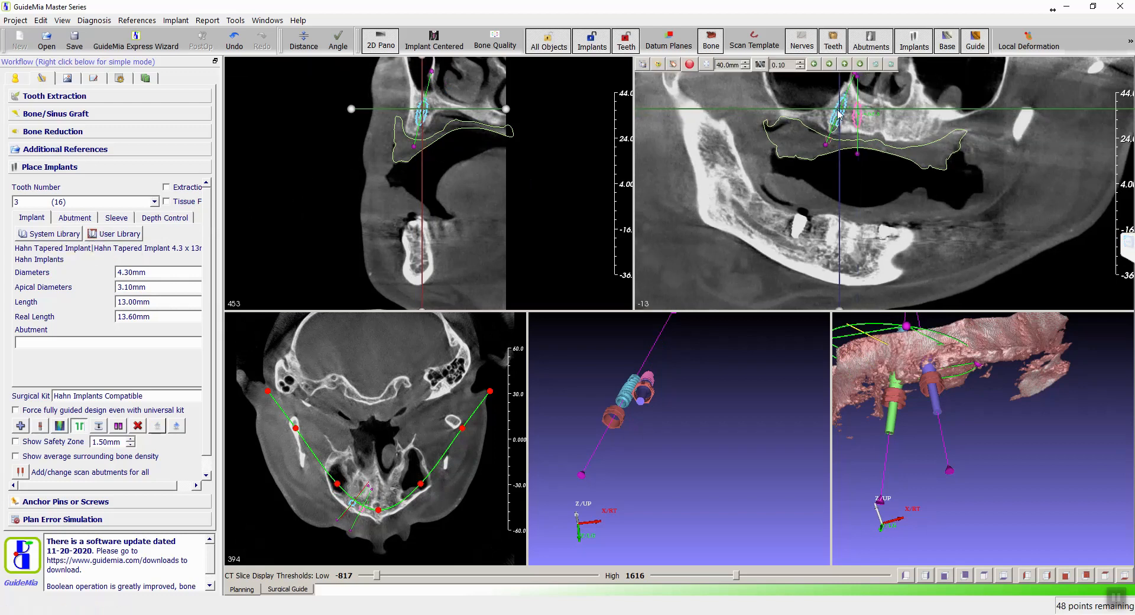
pyautogui.scroll(-2, 835, 110)
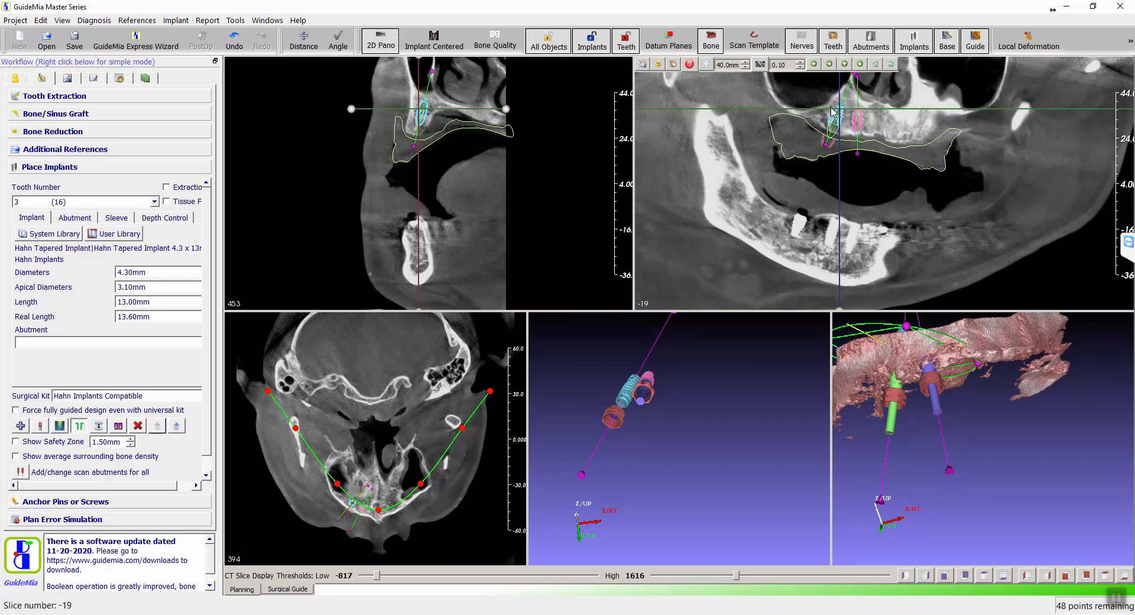
pyautogui.scroll(-2, 834, 114)
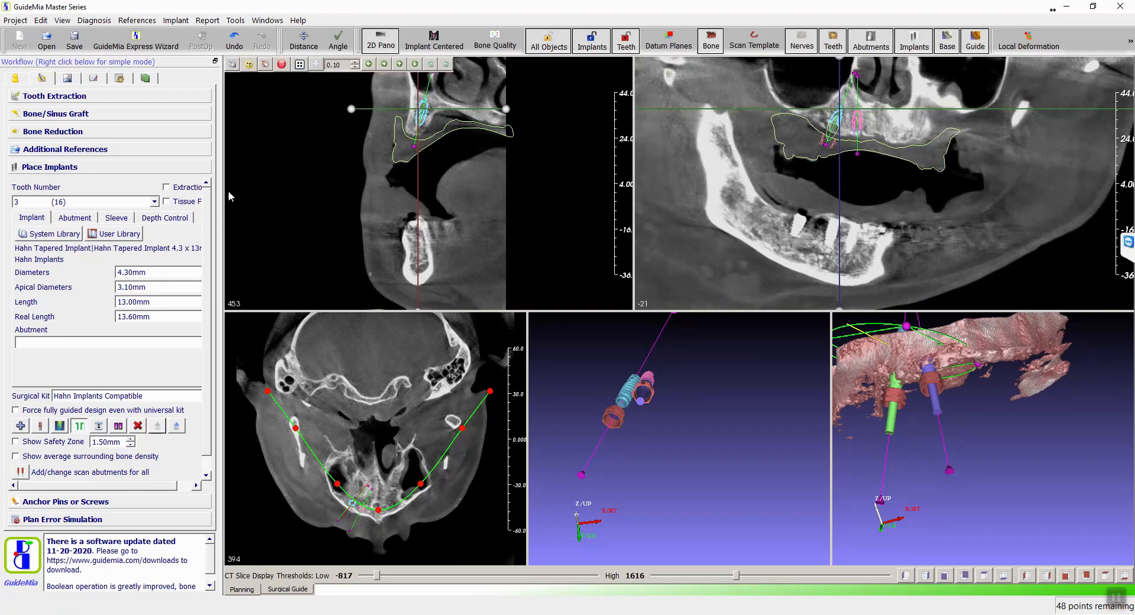
pyautogui.click(84, 202)
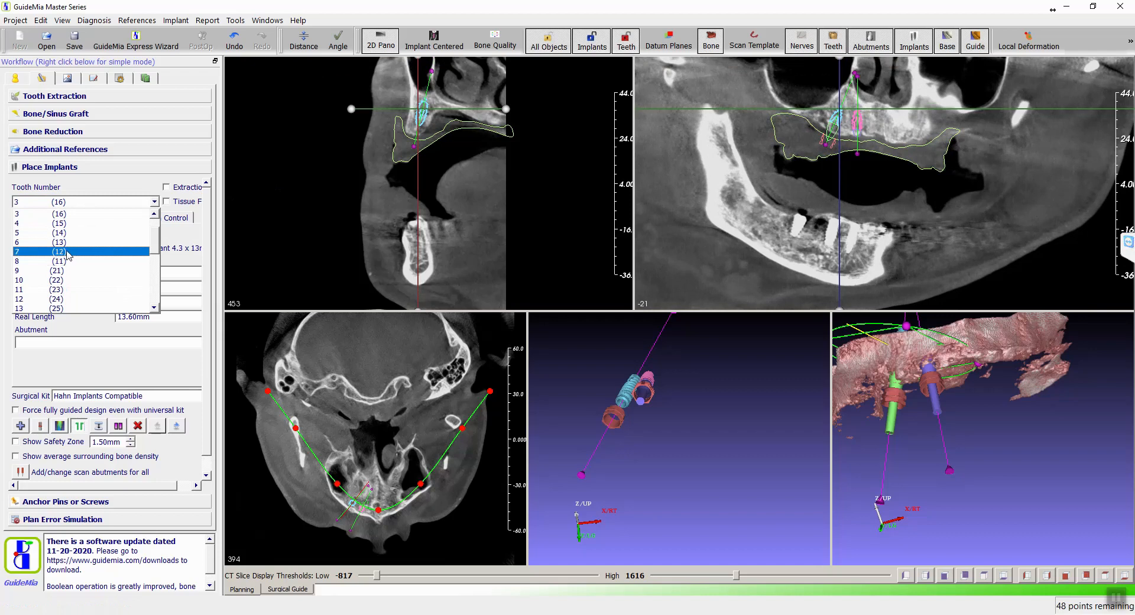
pyautogui.click(68, 253)
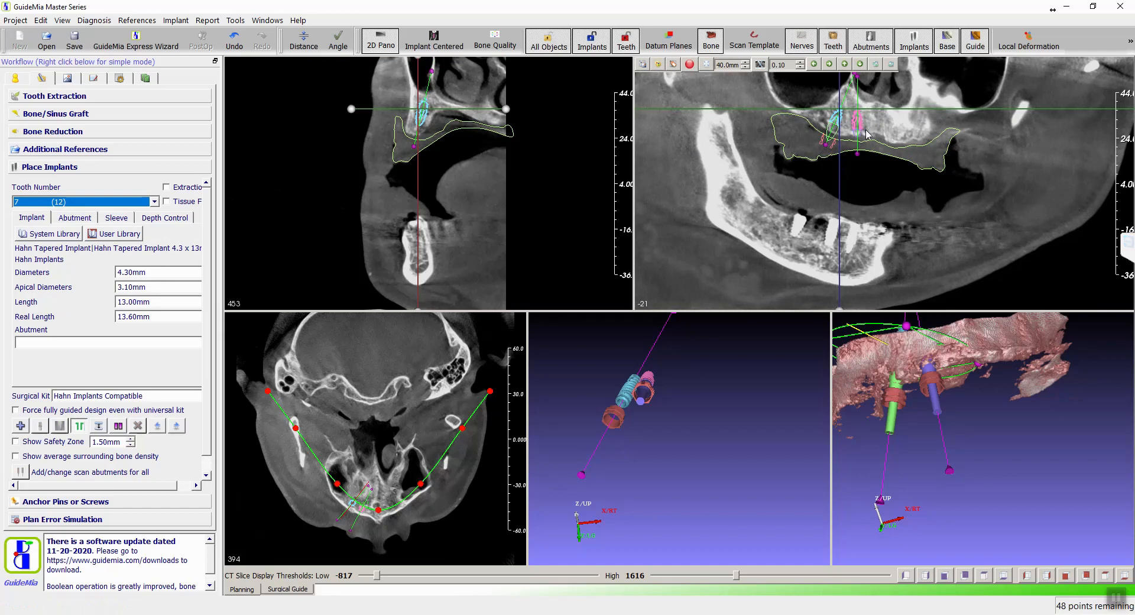
pyautogui.click(23, 427)
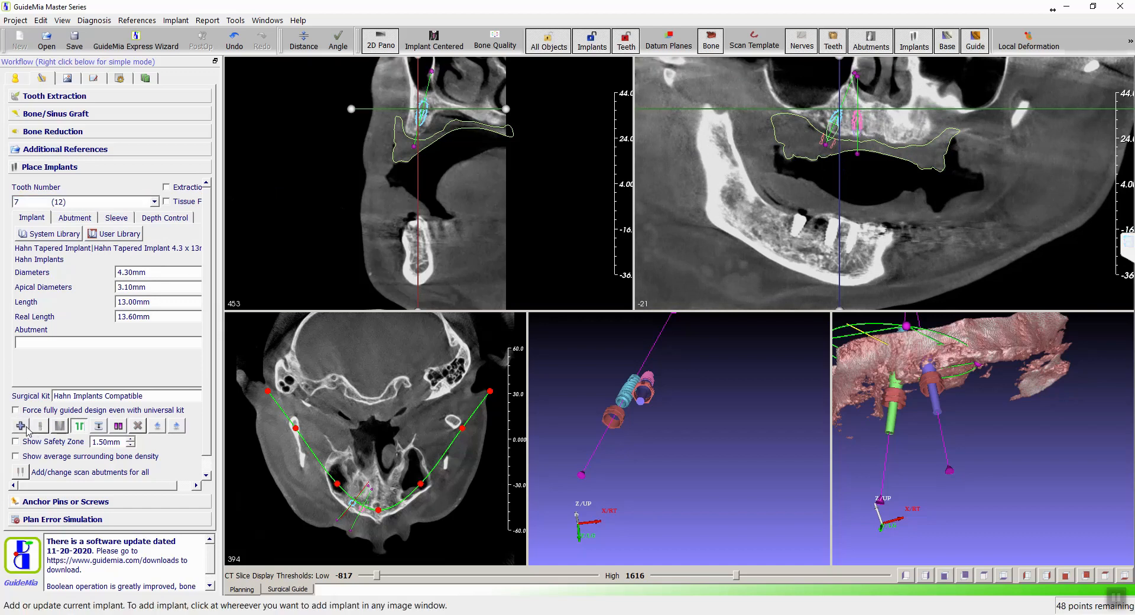
pyautogui.click(870, 131)
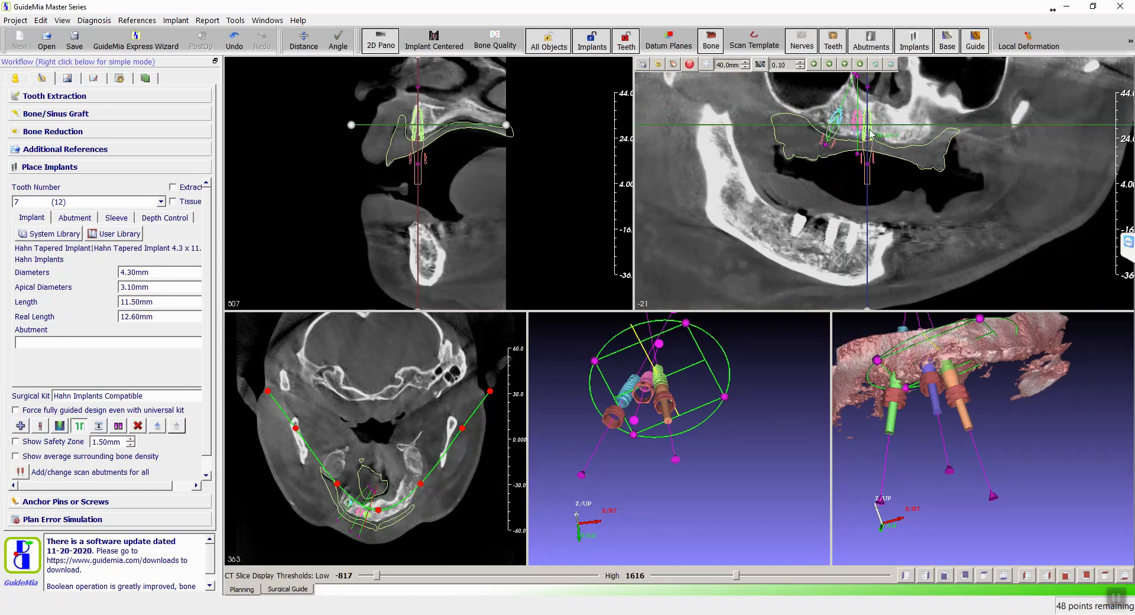
# Shift the tooth 7 implant slightly forward and tilt it along the ridge in cross-section, checking it through the panoramic slices.
pyautogui.moveTo(870, 134); pyautogui.dragTo(873, 129)
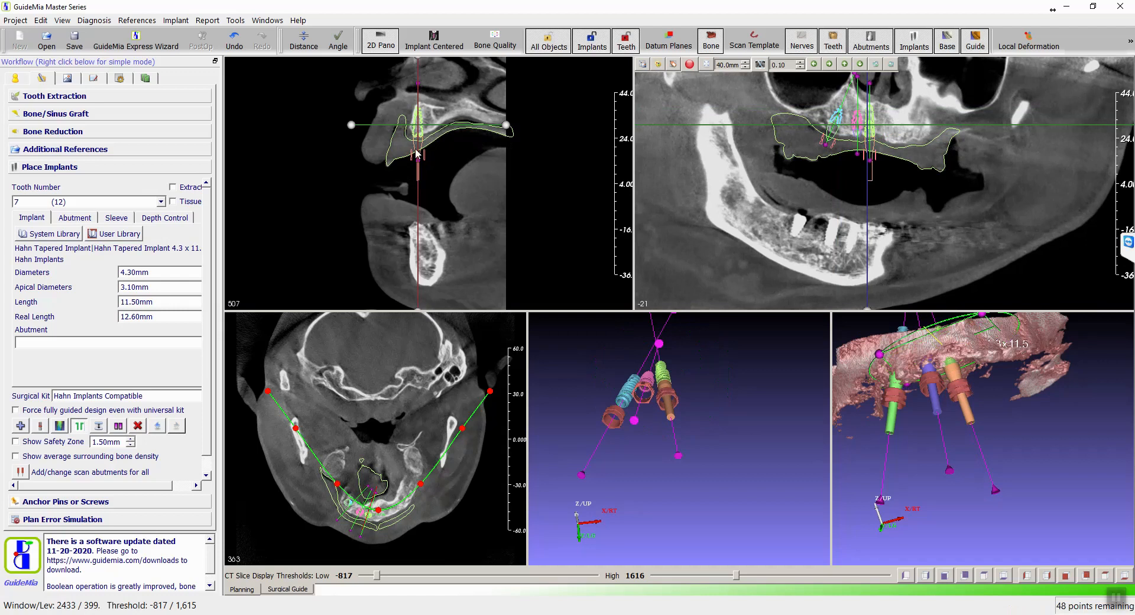
pyautogui.moveTo(420, 166); pyautogui.dragTo(429, 109)
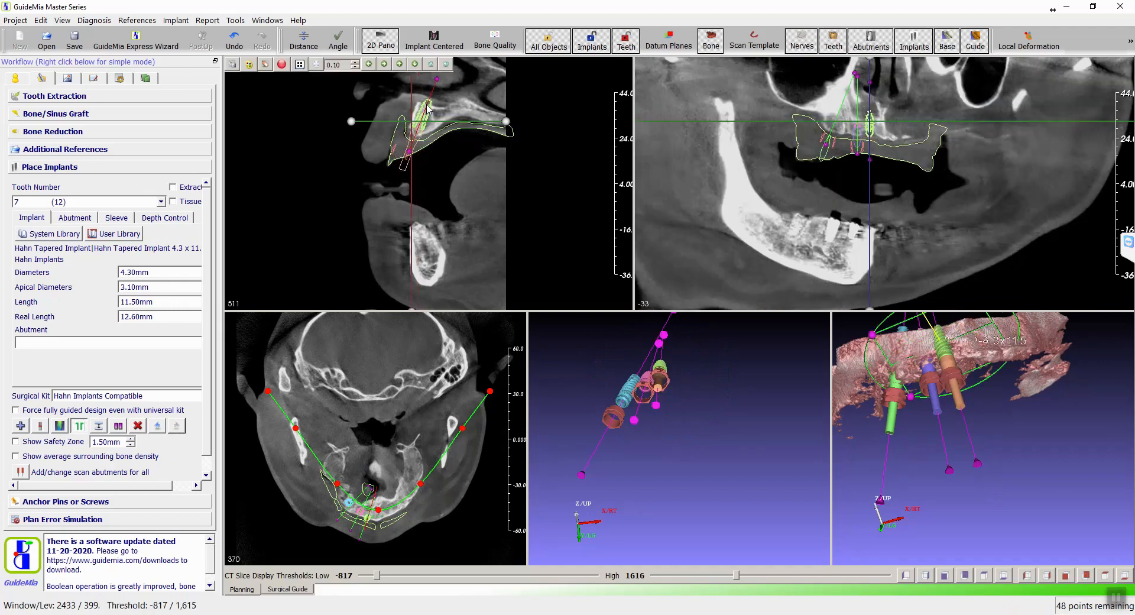
pyautogui.scroll(3, 884, 134)
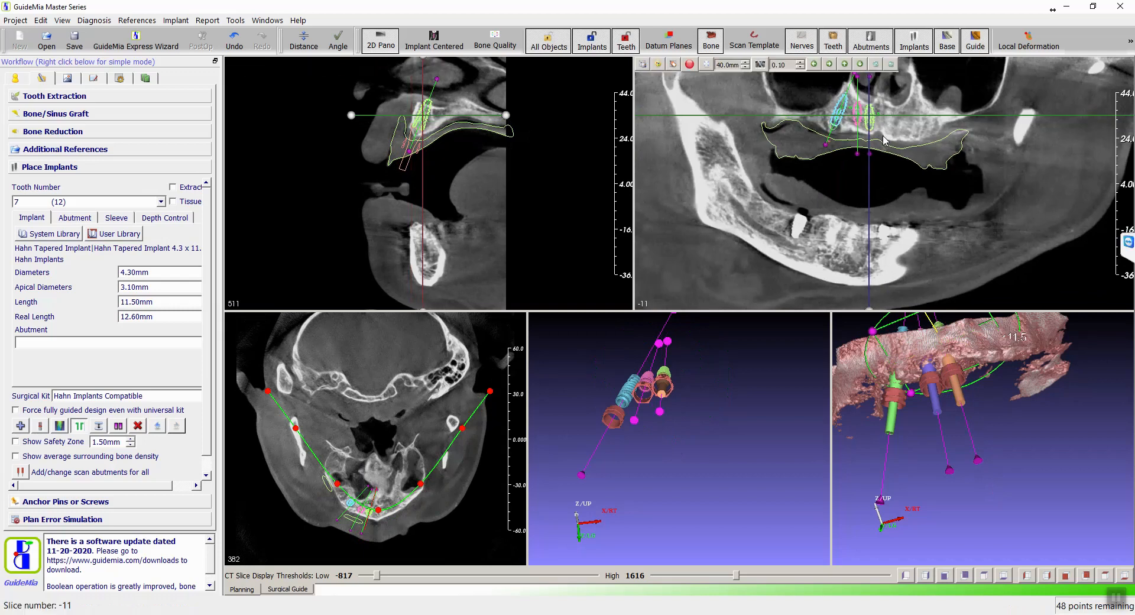
pyautogui.scroll(3, 884, 132)
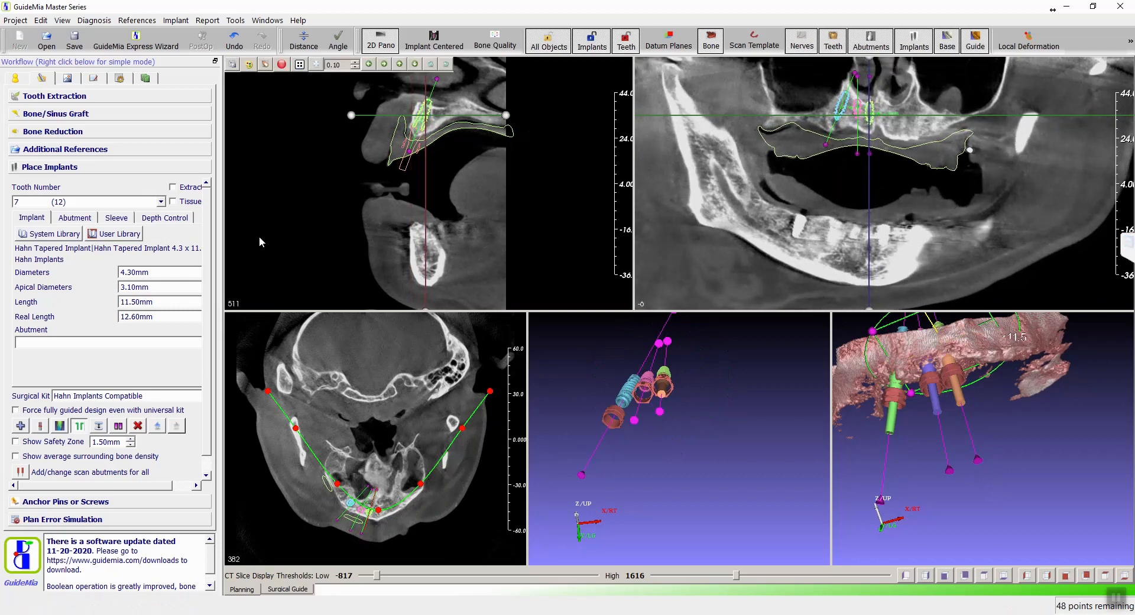
# Change the tooth 7 implant to the Hahn Tapered Implant 4.3 x 10mm from the system library.
pyautogui.click(62, 233)
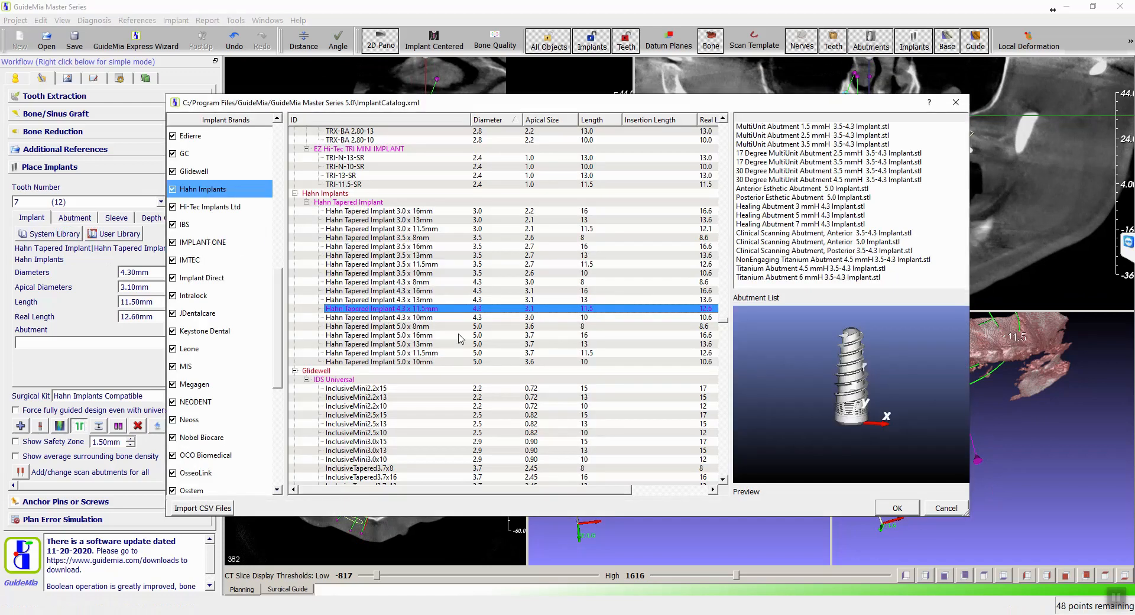
pyautogui.click(462, 318)
pyautogui.click(894, 508)
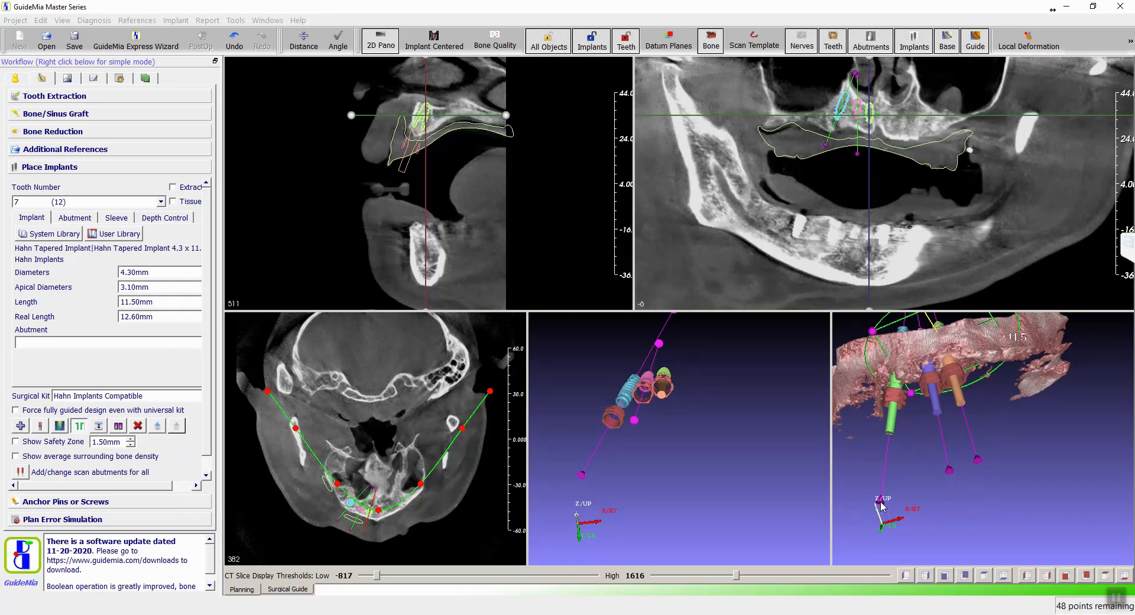
pyautogui.scroll(2, 880, 141)
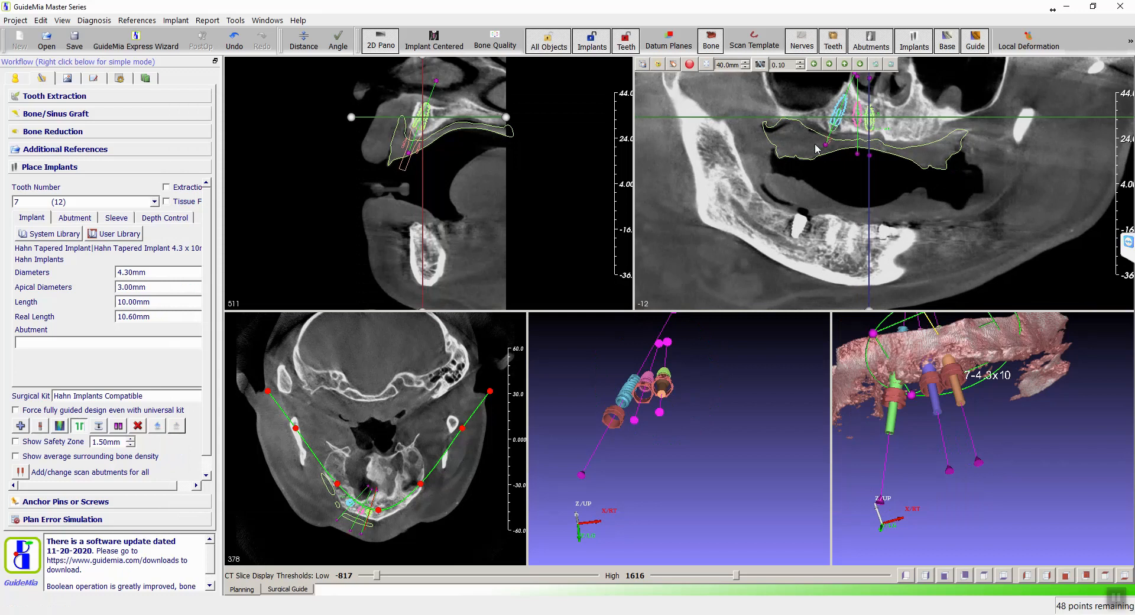
# Nudge the tooth 7 implant slightly within the ridge in cross-section and check its fit through the panoramic slices.
pyautogui.moveTo(428, 114); pyautogui.dragTo(430, 116)
pyautogui.scroll(9, 899, 142)
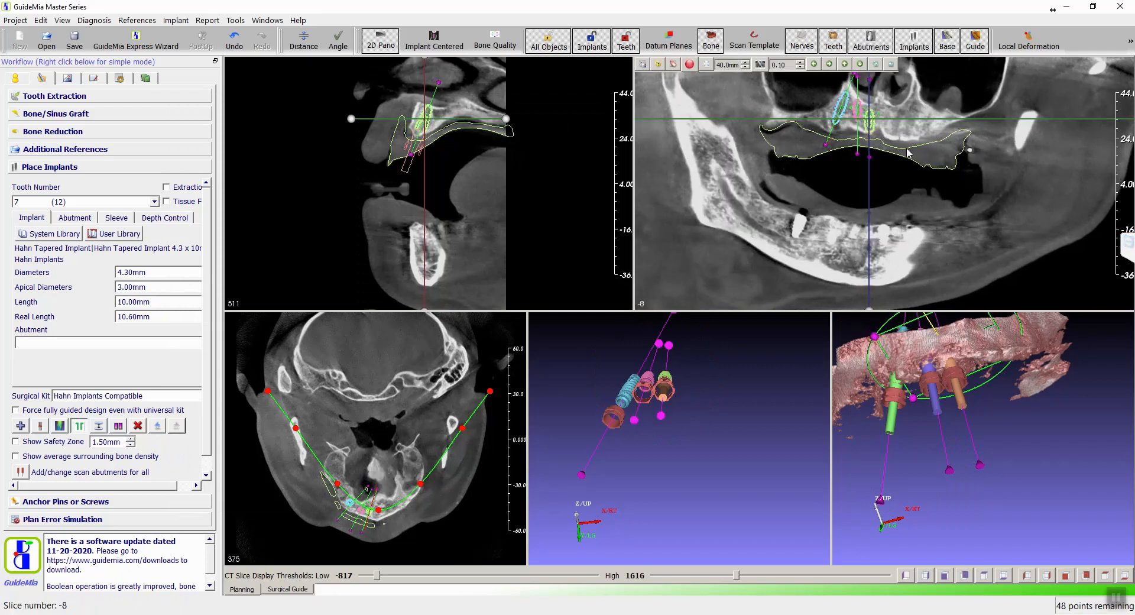
pyautogui.scroll(4, 893, 140)
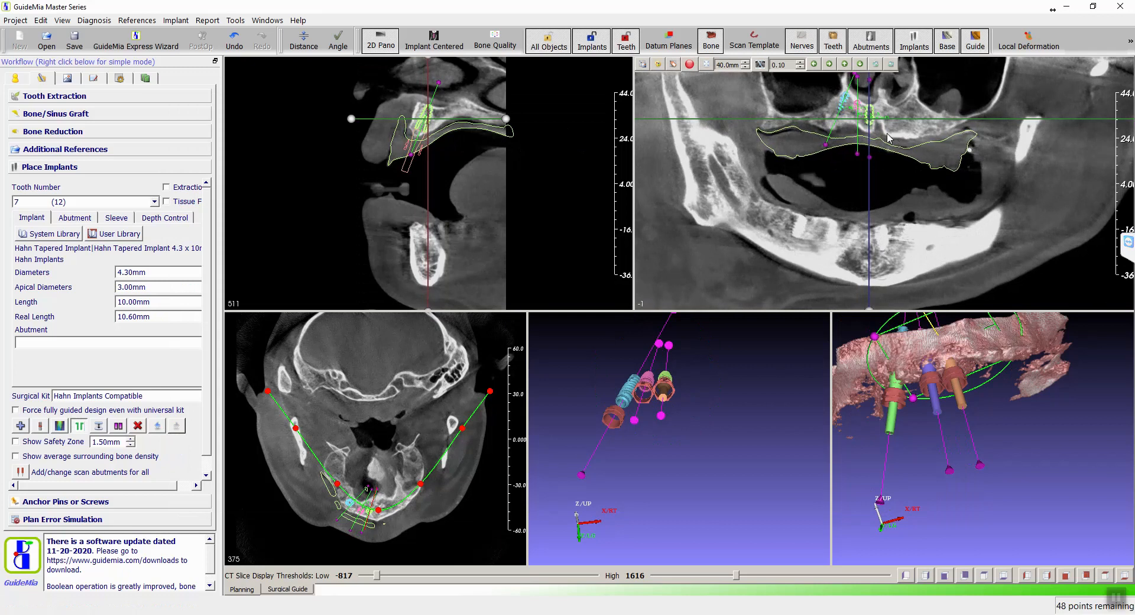
pyautogui.scroll(-9, 887, 136)
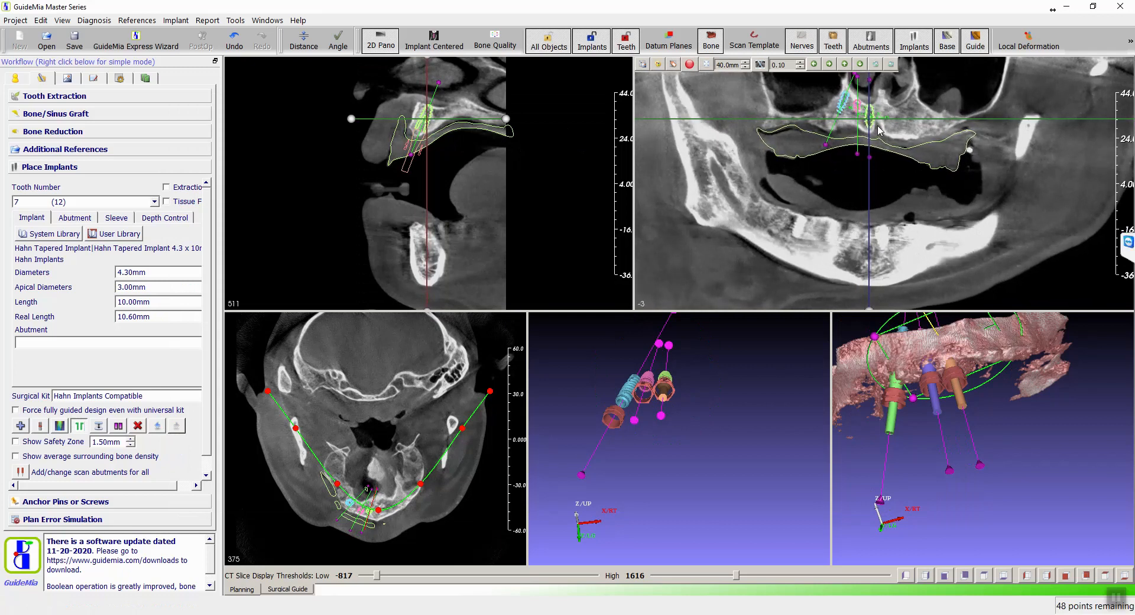
pyautogui.scroll(-5, 874, 140)
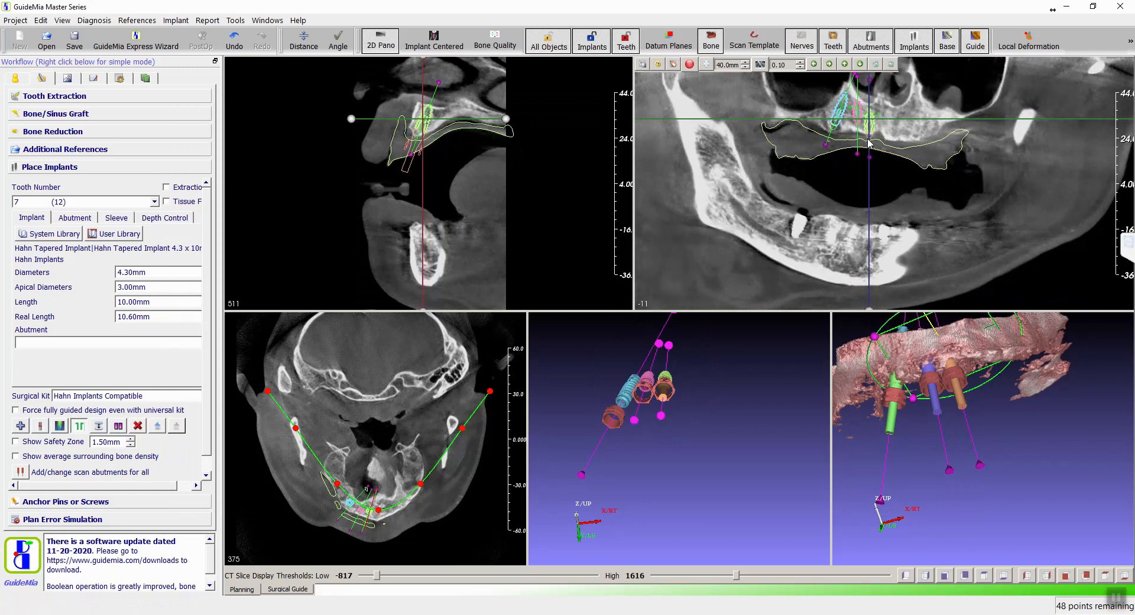
# Move the tooth 5 implant slightly away from the tooth 7 implant and check their spacing in the panoramic slices.
pyautogui.moveTo(1057, 539); pyautogui.dragTo(1043, 456)
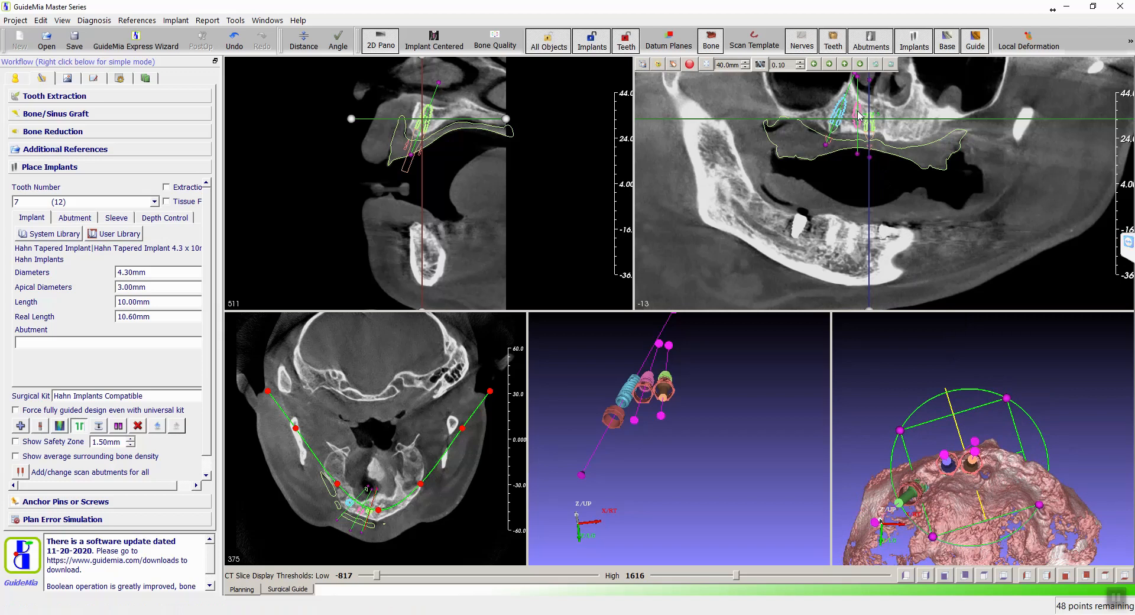
pyautogui.moveTo(860, 117); pyautogui.dragTo(857, 118)
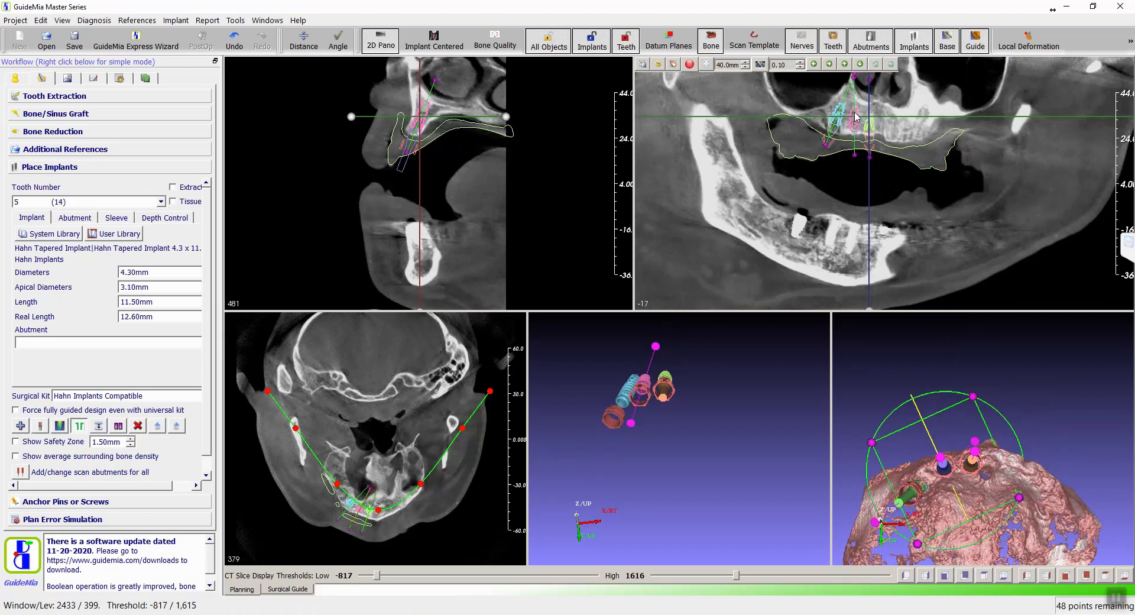
pyautogui.scroll(6, 870, 131)
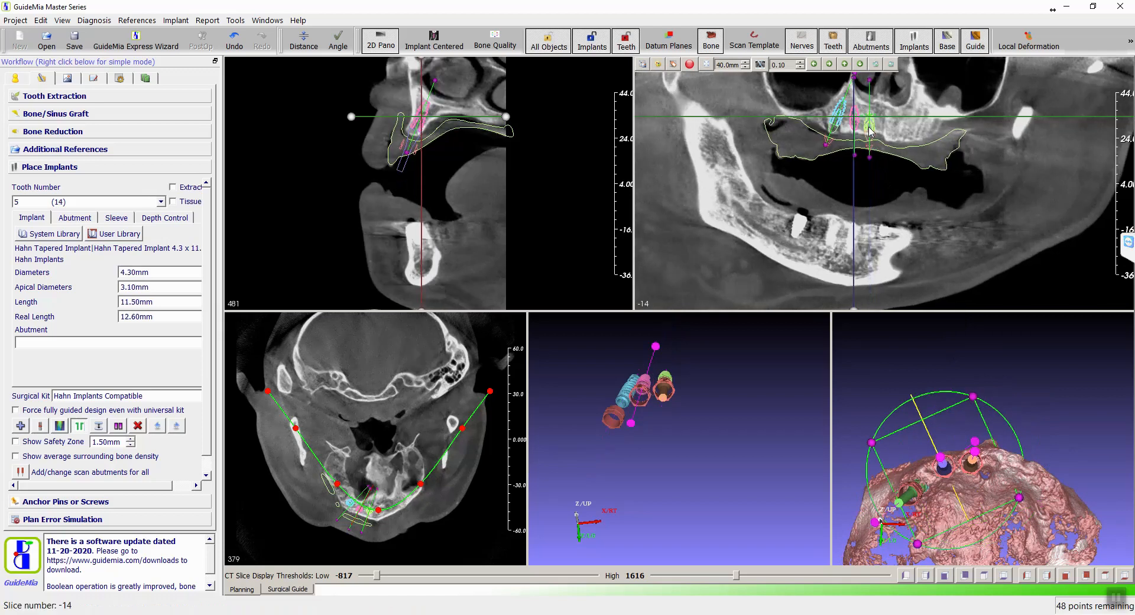
pyautogui.scroll(8, 870, 132)
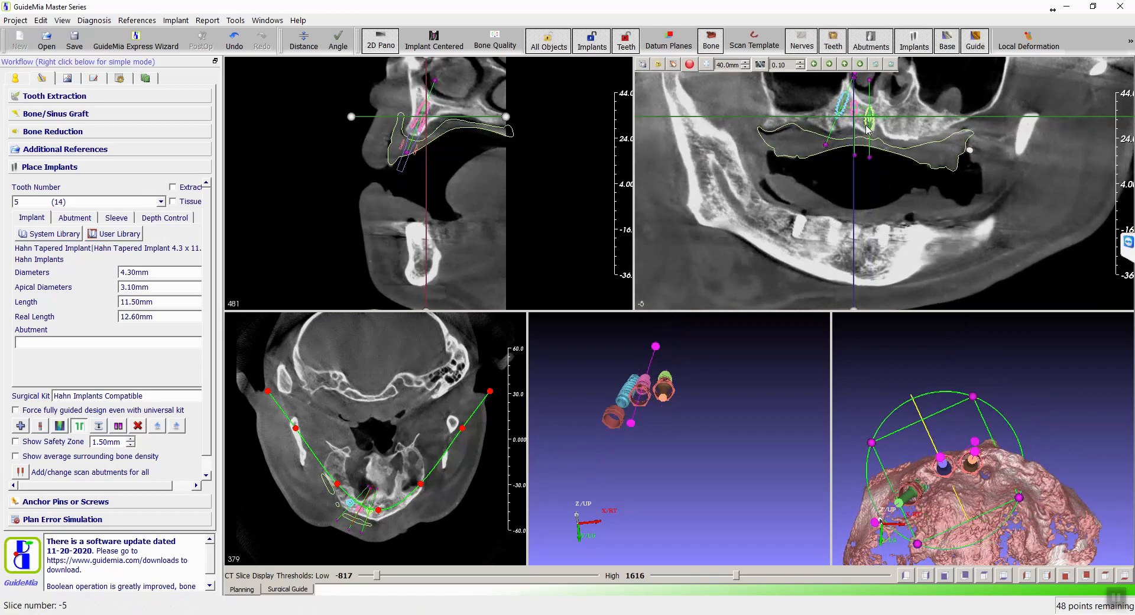
pyautogui.scroll(-2, 867, 128)
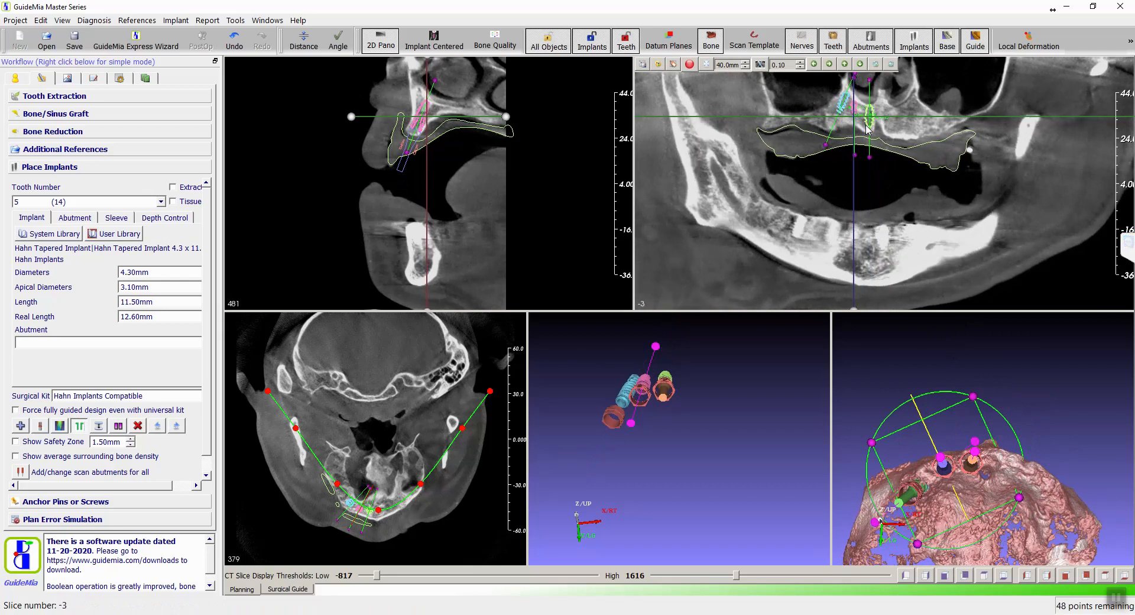
pyautogui.scroll(-2, 867, 128)
# Show the 1.50mm safety zone around the implants and inspect the clearance between all three in the 3D views.
pyautogui.moveTo(753, 413); pyautogui.dragTo(740, 456)
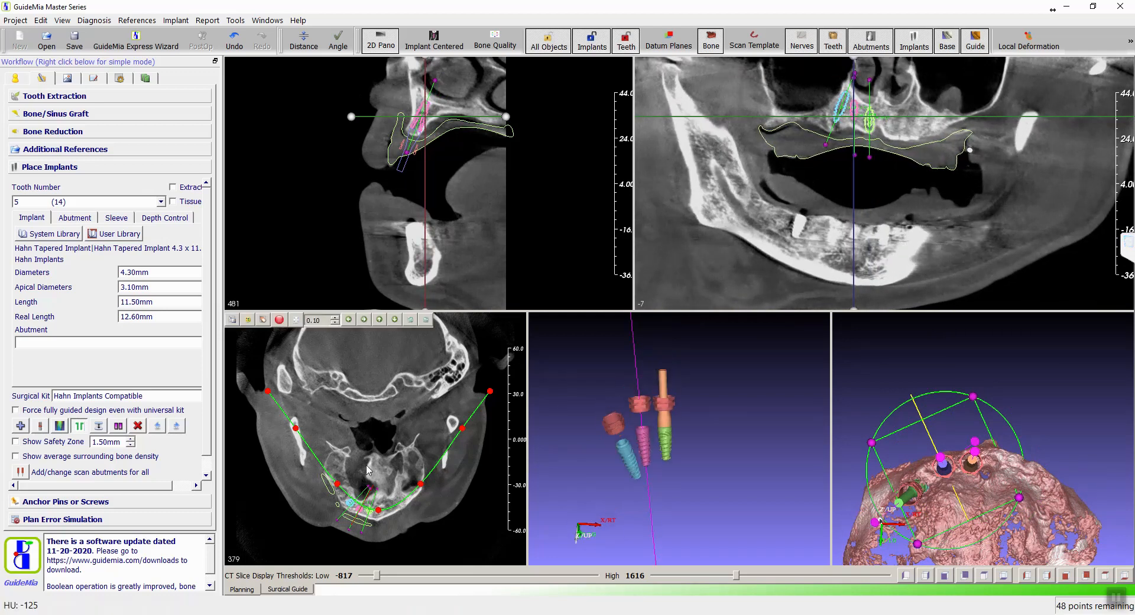
pyautogui.click(34, 444)
pyautogui.moveTo(722, 492); pyautogui.dragTo(715, 401, button='right')
pyautogui.moveTo(715, 401); pyautogui.dragTo(714, 452)
pyautogui.moveTo(1076, 459)
pyautogui.mouseDown()
pyautogui.moveTo(1074, 382)
pyautogui.moveTo(1092, 448)
pyautogui.mouseUp()
pyautogui.moveTo(1091, 444); pyautogui.dragTo(1094, 455, button='middle')
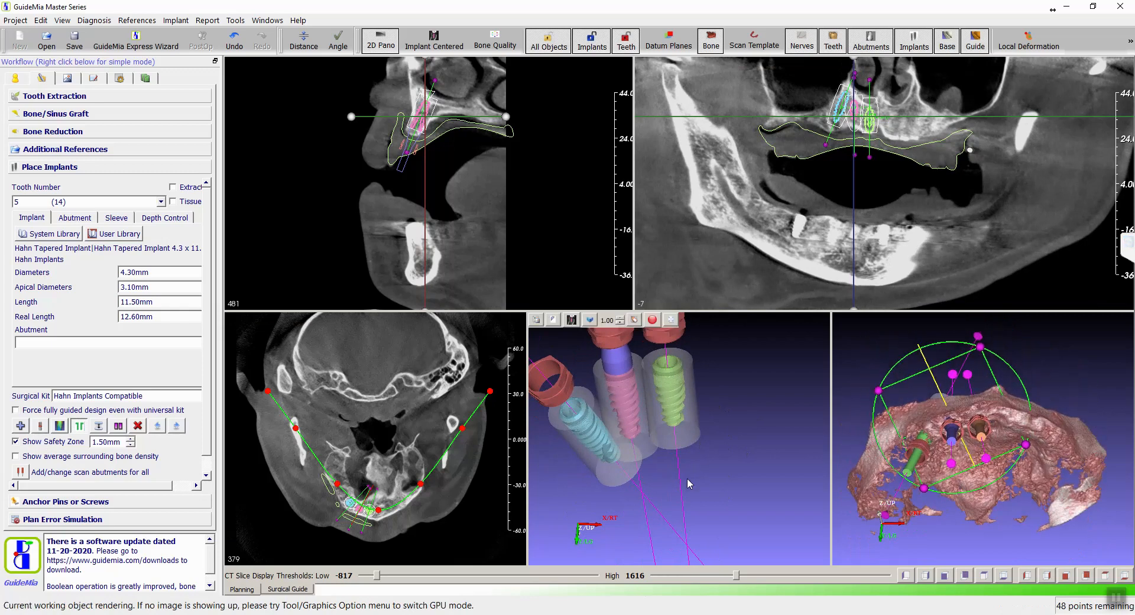
pyautogui.moveTo(688, 478); pyautogui.dragTo(755, 355)
pyautogui.moveTo(761, 356); pyautogui.dragTo(757, 370)
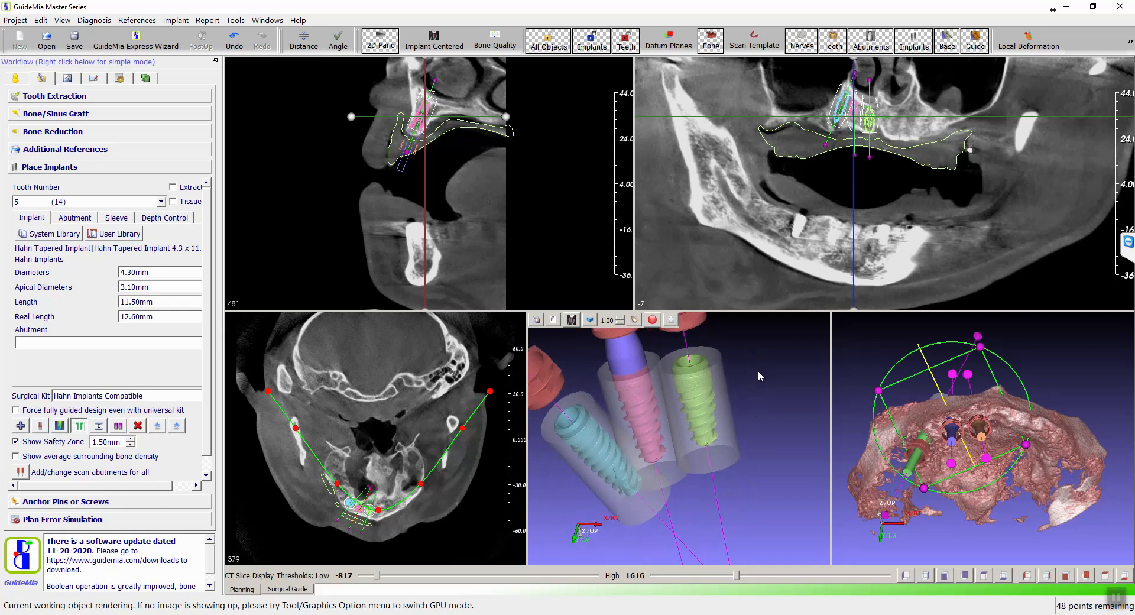
# Examine the three implants and their safety zones against the bone through the panoramic slices and in the 3D jaw view.
pyautogui.scroll(3, 927, 171)
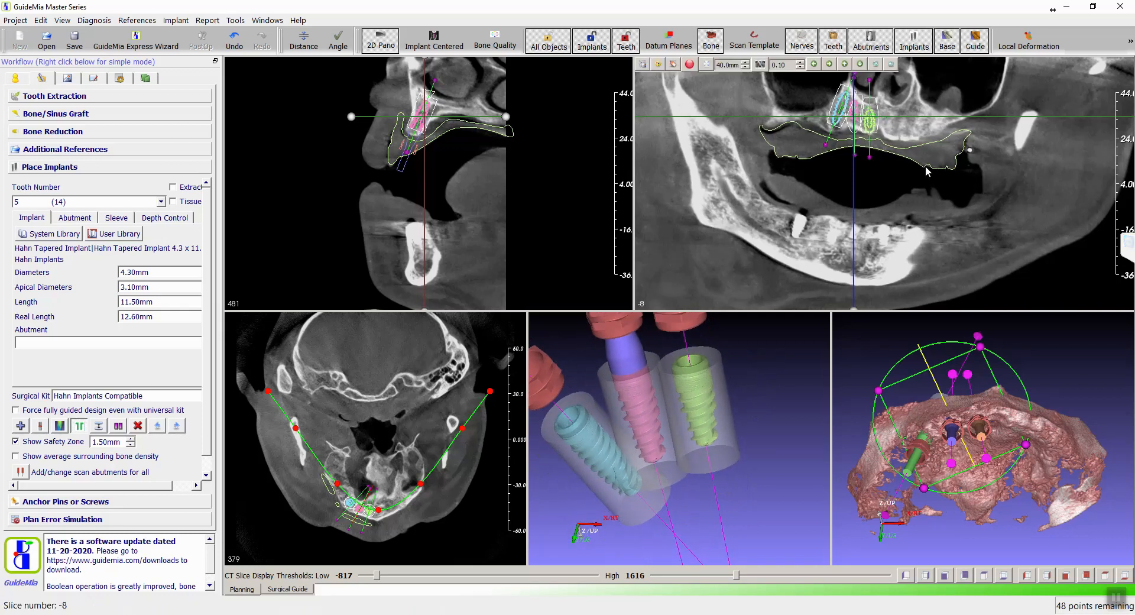
pyautogui.scroll(7, 926, 171)
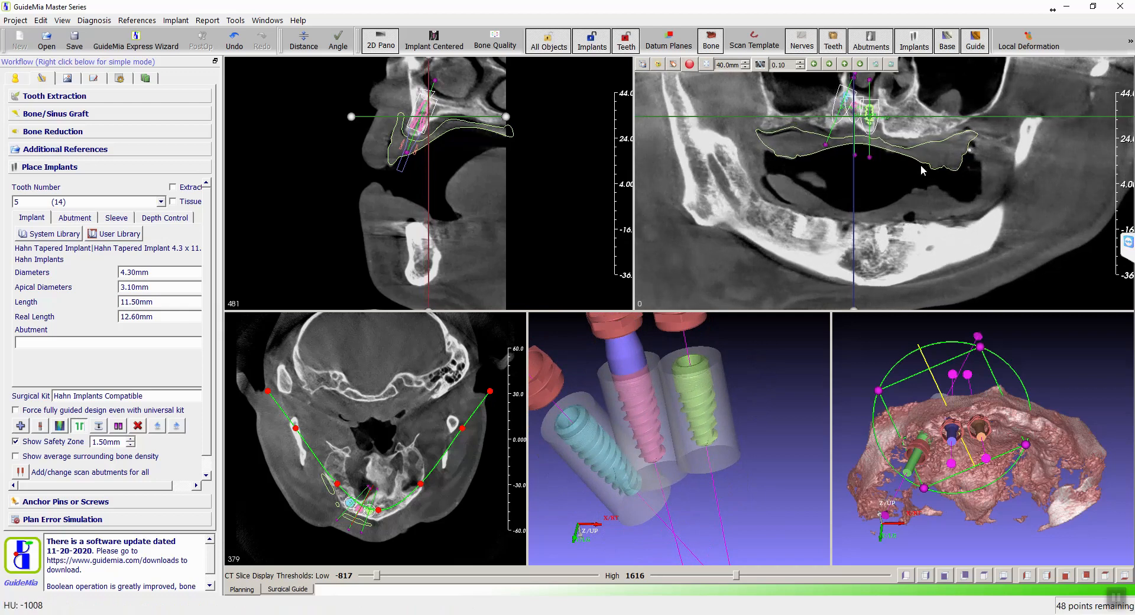
pyautogui.scroll(2, 924, 171)
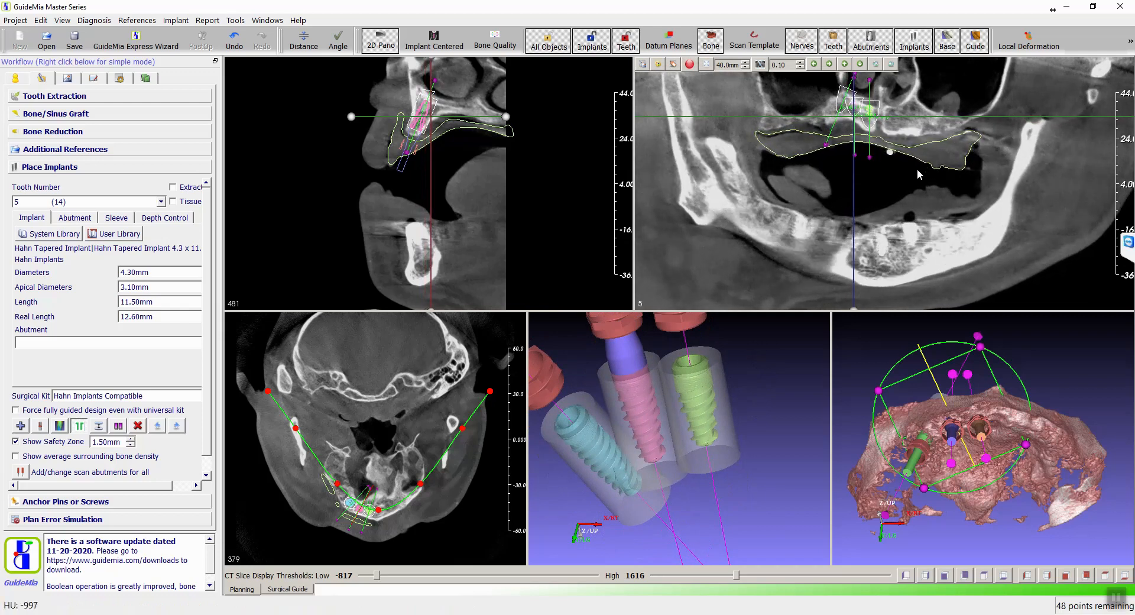
pyautogui.scroll(-3, 906, 191)
pyautogui.scroll(-8, 905, 186)
pyautogui.scroll(-5, 896, 175)
pyautogui.moveTo(1057, 345); pyautogui.dragTo(1062, 395)
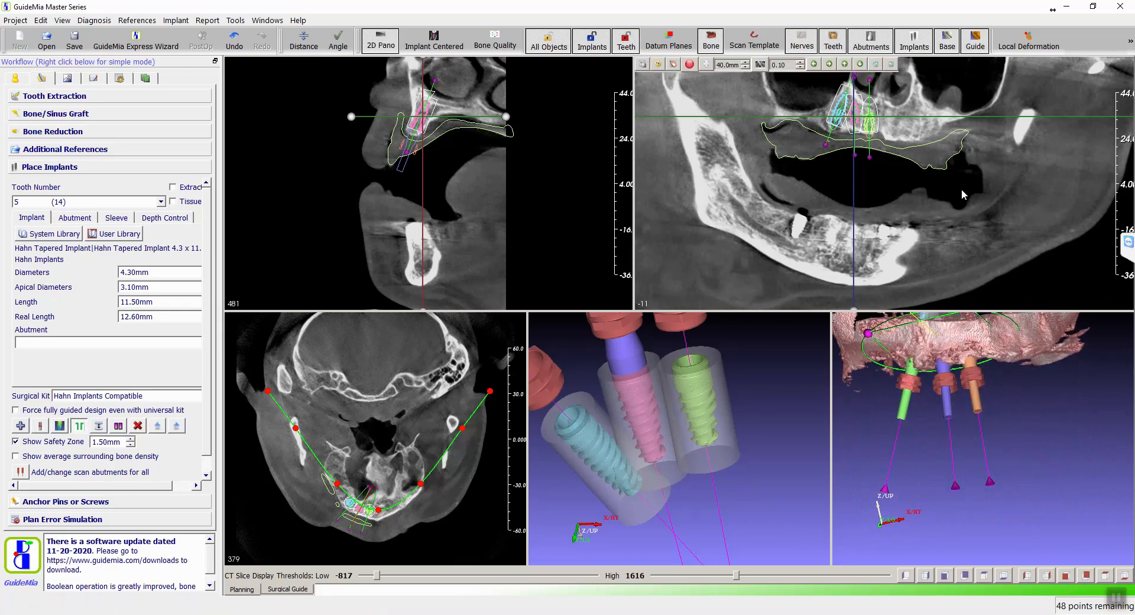
pyautogui.scroll(3, 956, 193)
pyautogui.scroll(8, 943, 181)
pyautogui.scroll(7, 931, 178)
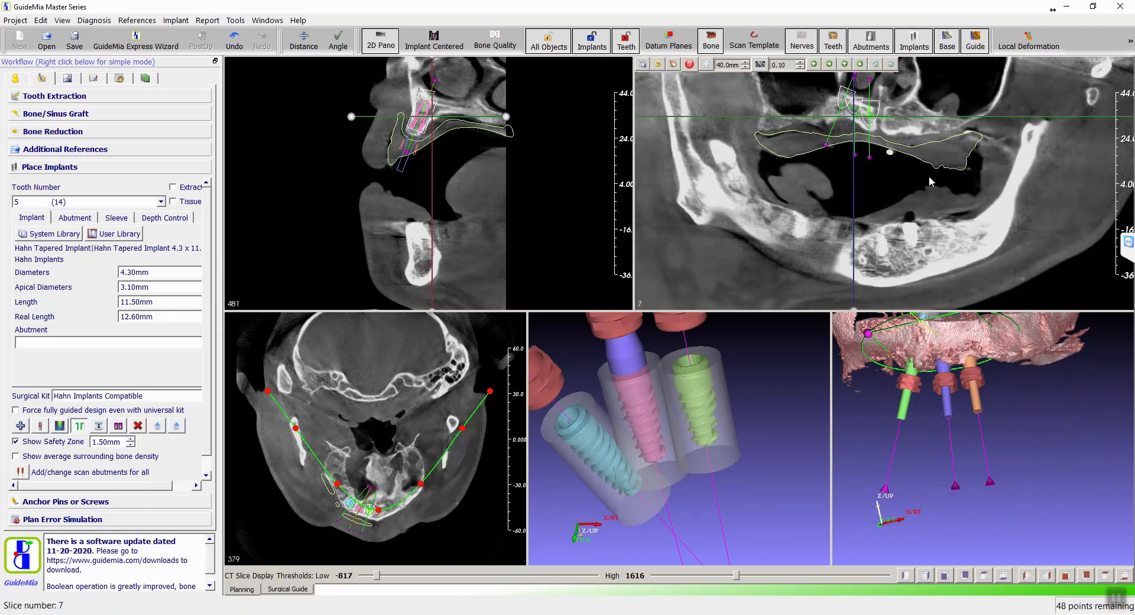
pyautogui.scroll(-5, 928, 175)
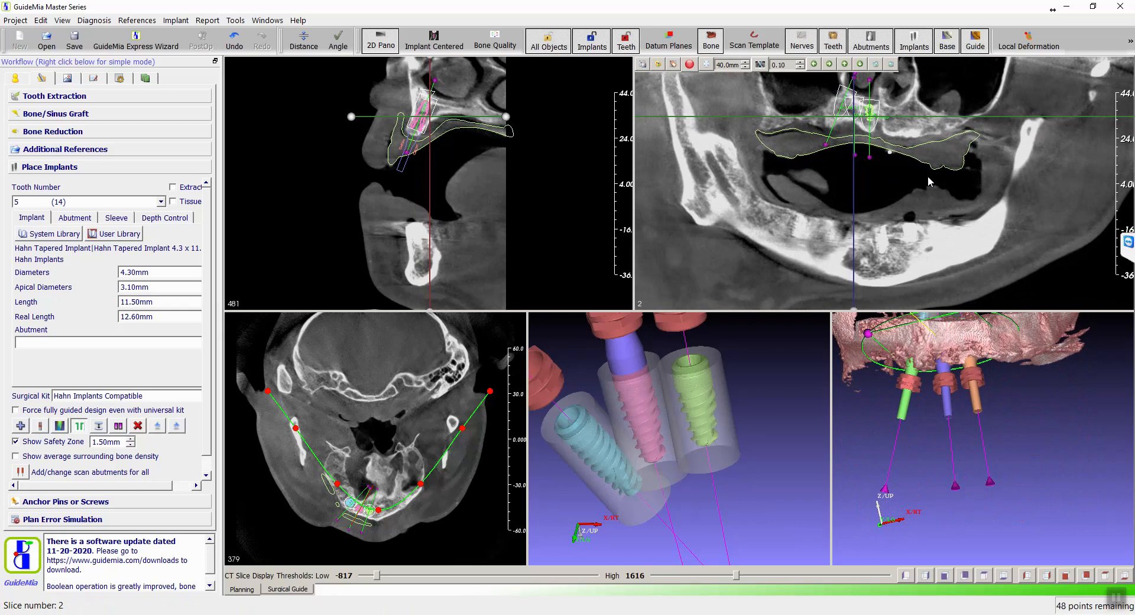
pyautogui.scroll(-6, 928, 176)
pyautogui.scroll(-8, 928, 177)
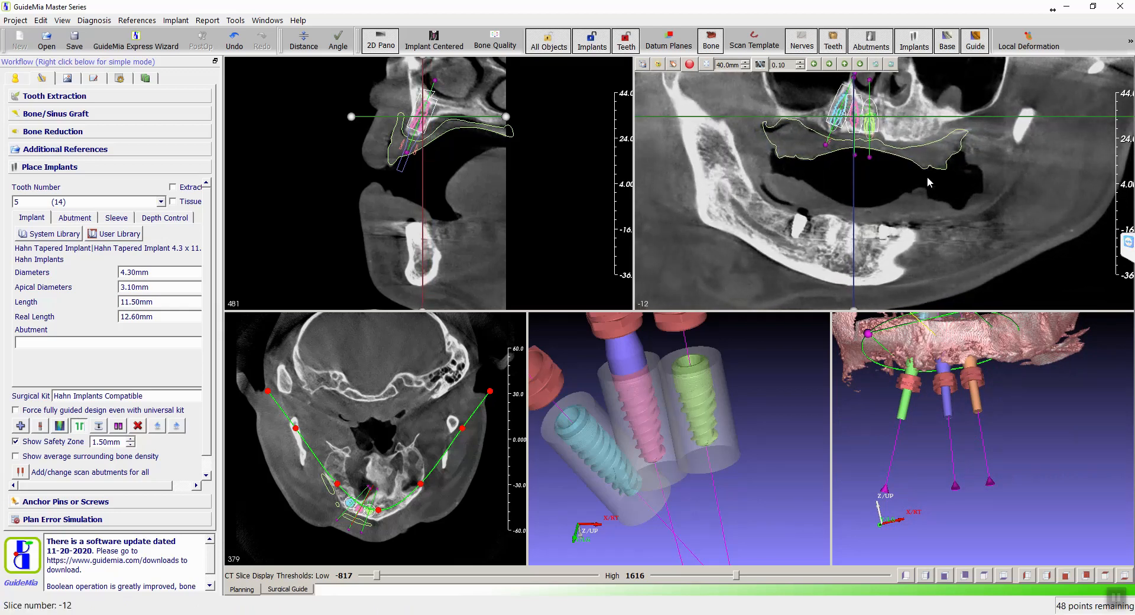
pyautogui.scroll(-2, 927, 176)
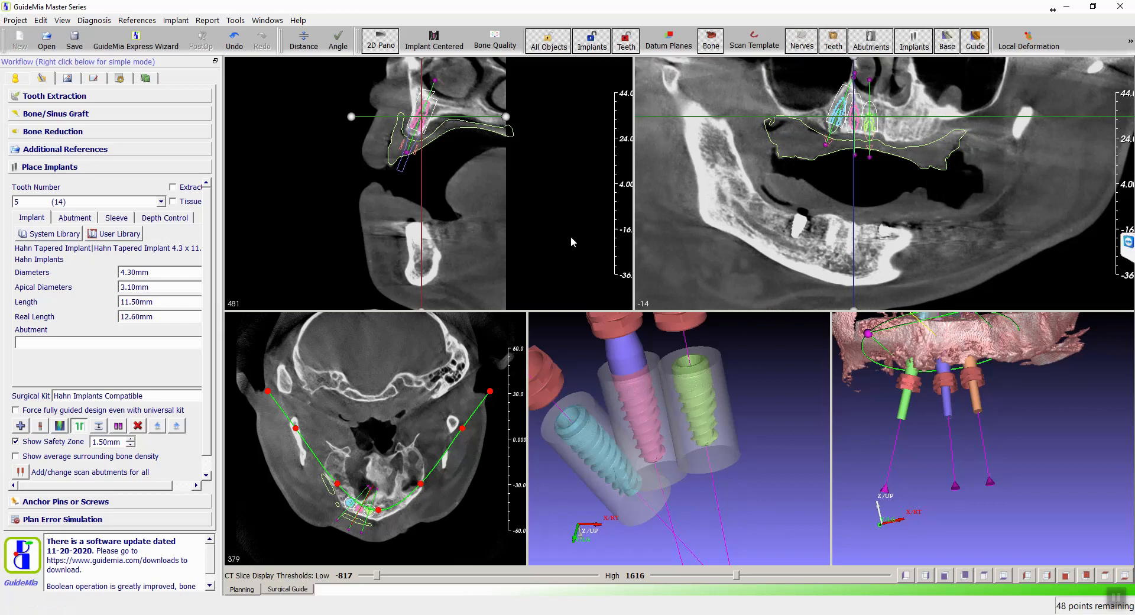
# Place a Hahn Tapered Implant 4.3 x 10mm at tooth 10 in the panoramic view, reusing the tooth 7 implant's size.
pyautogui.click(871, 130)
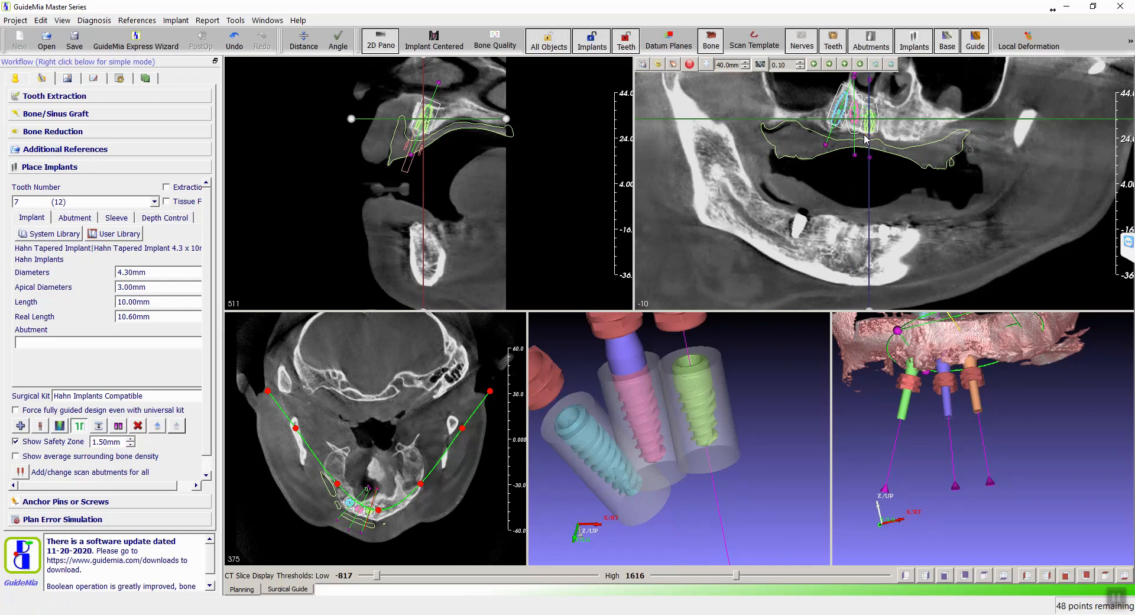
pyautogui.click(31, 200)
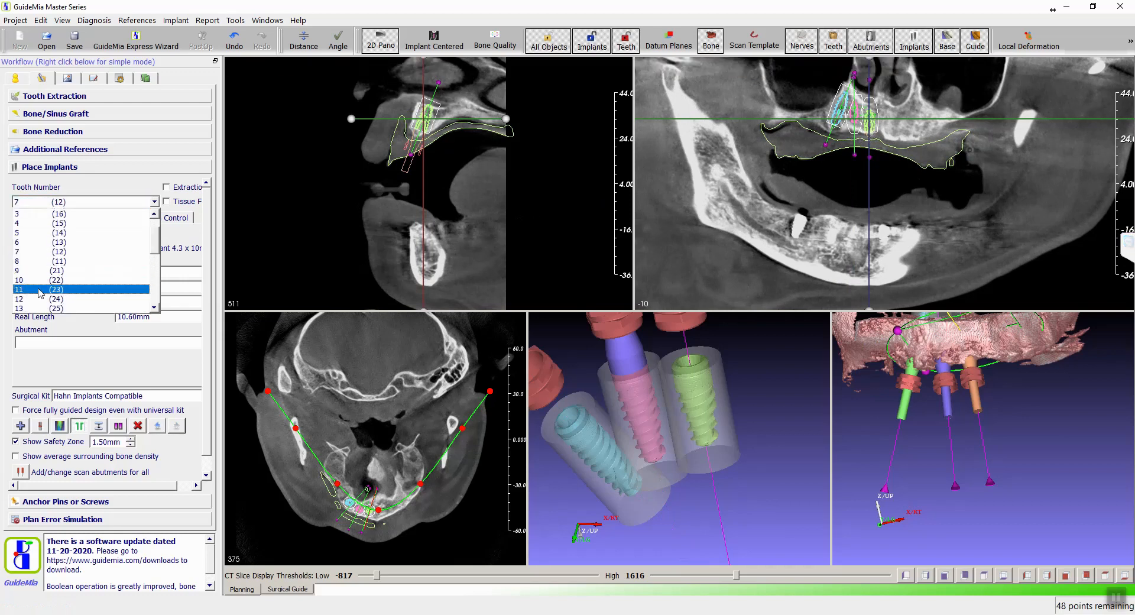
pyautogui.click(37, 281)
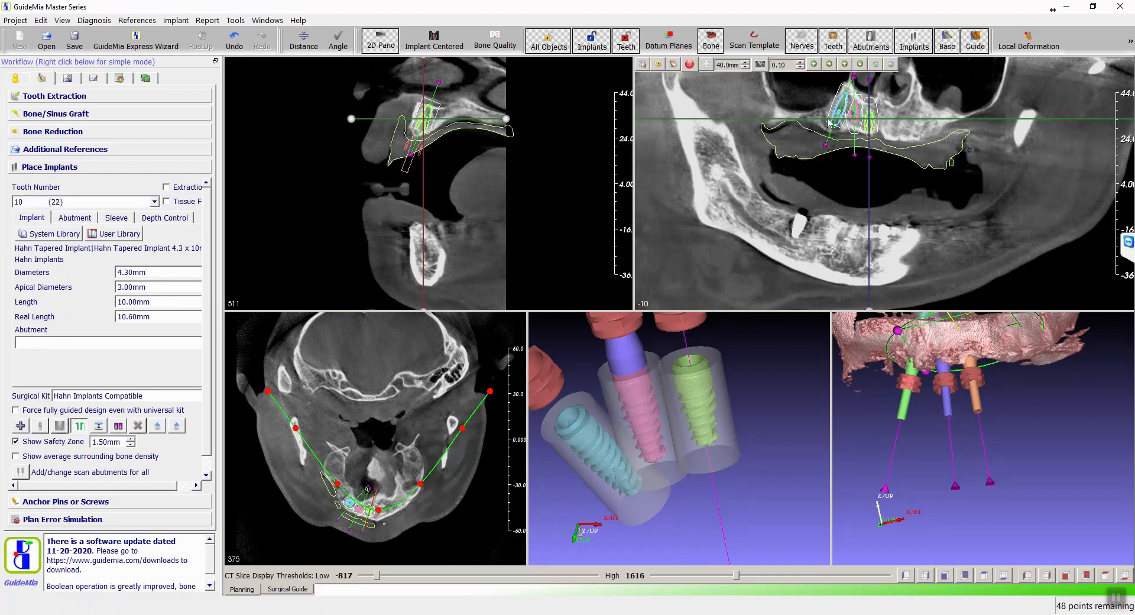
pyautogui.click(886, 127)
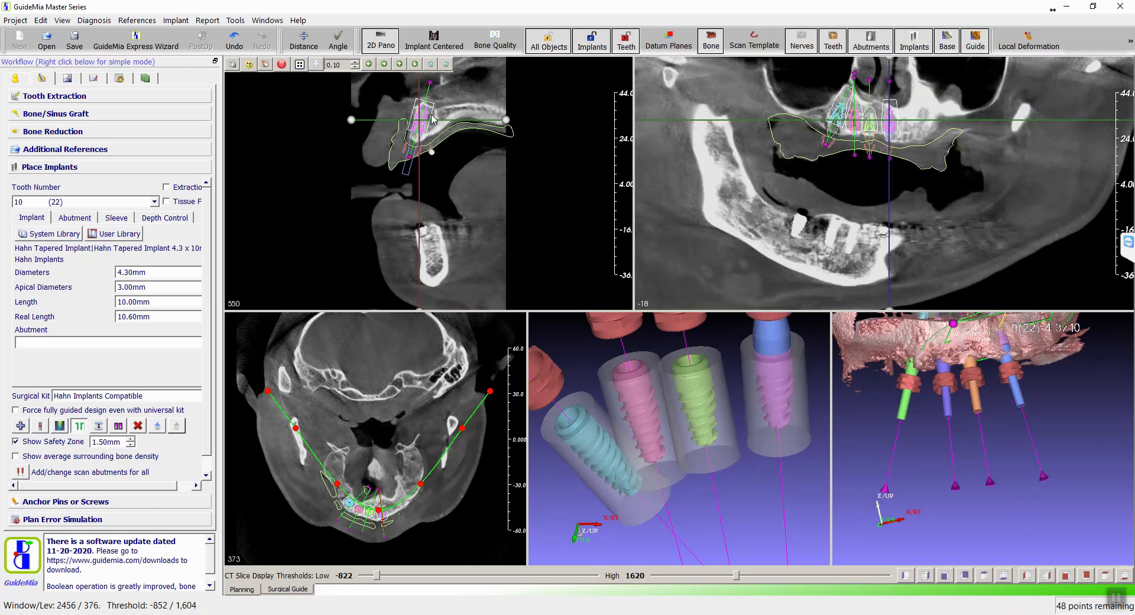
# Reposition the tooth 10 implant within the ridge in cross-section and check it through the panoramic slices and from the occlusal side in 3D.
pyautogui.moveTo(435, 116); pyautogui.dragTo(423, 117)
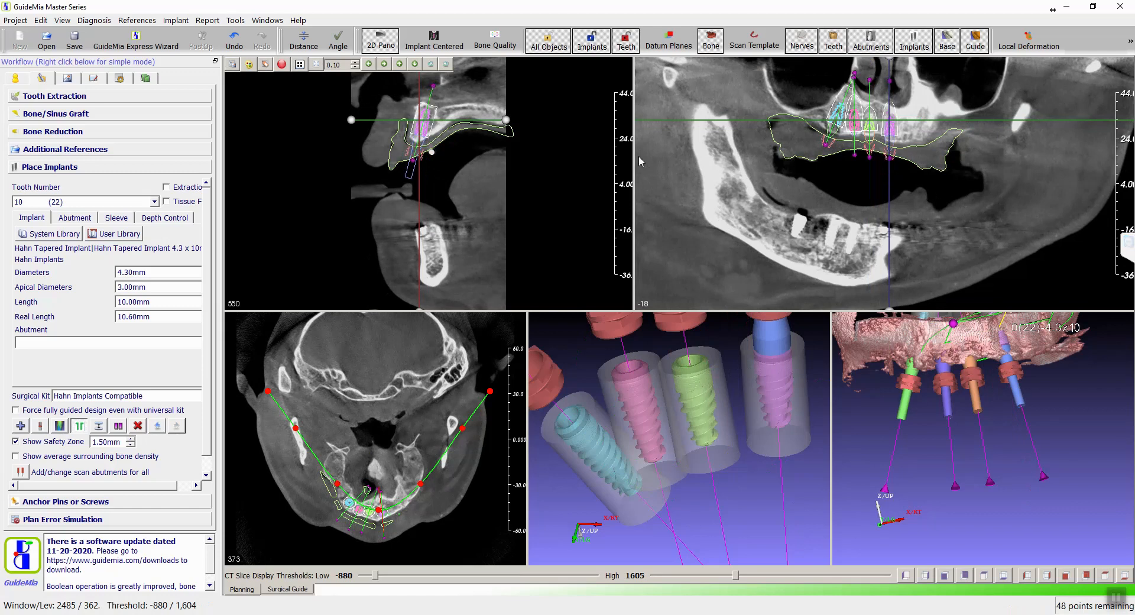
pyautogui.scroll(4, 885, 152)
pyautogui.scroll(3, 890, 142)
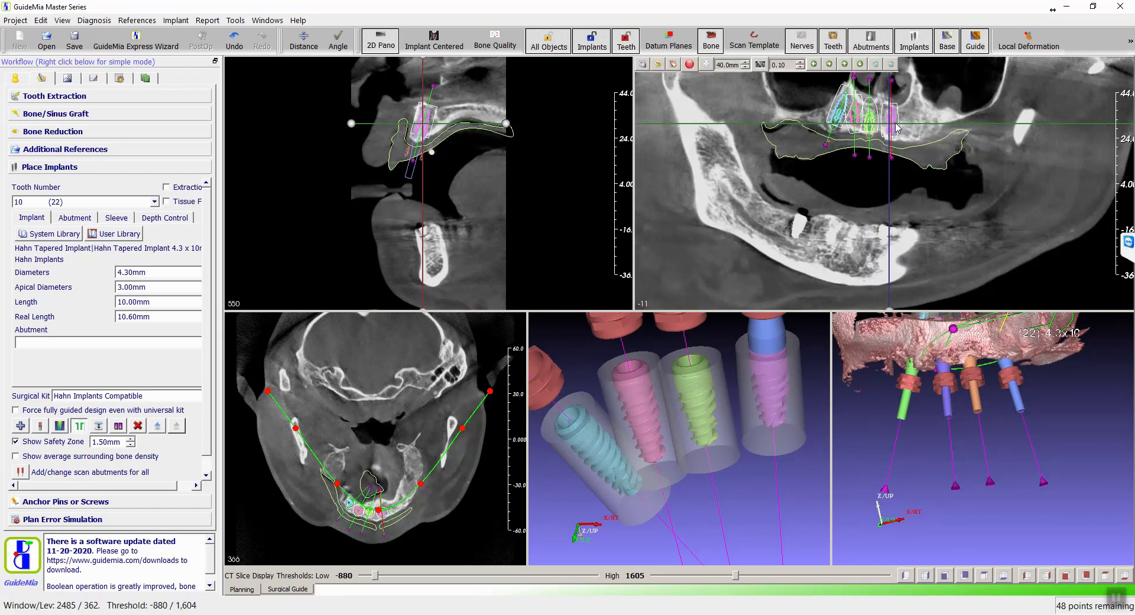
pyautogui.scroll(-2, 895, 127)
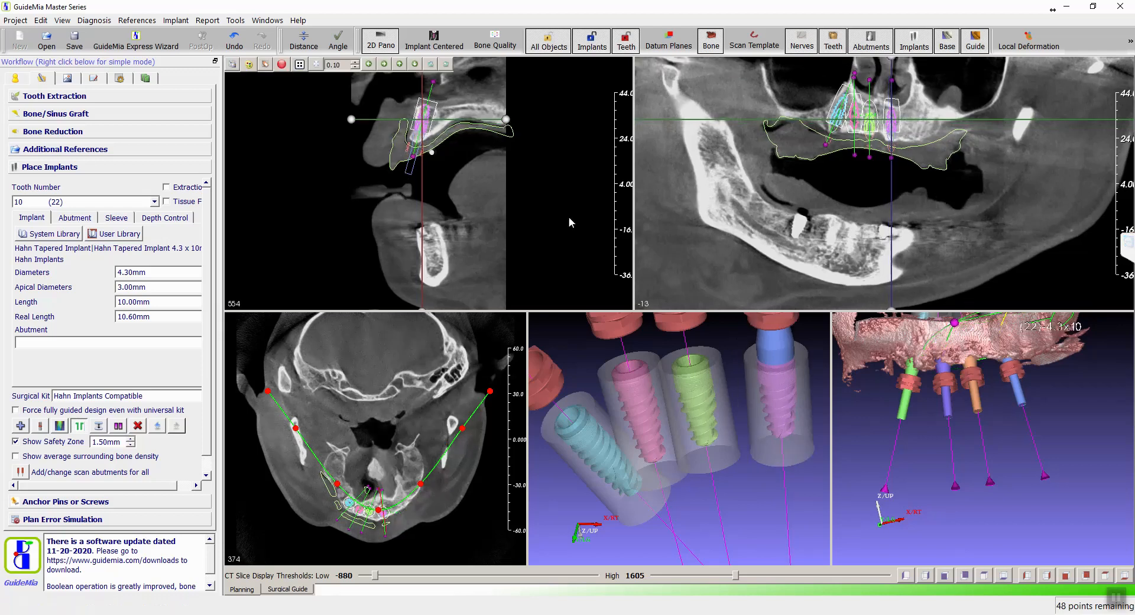
pyautogui.moveTo(425, 117); pyautogui.dragTo(425, 125)
pyautogui.scroll(1, 927, 164)
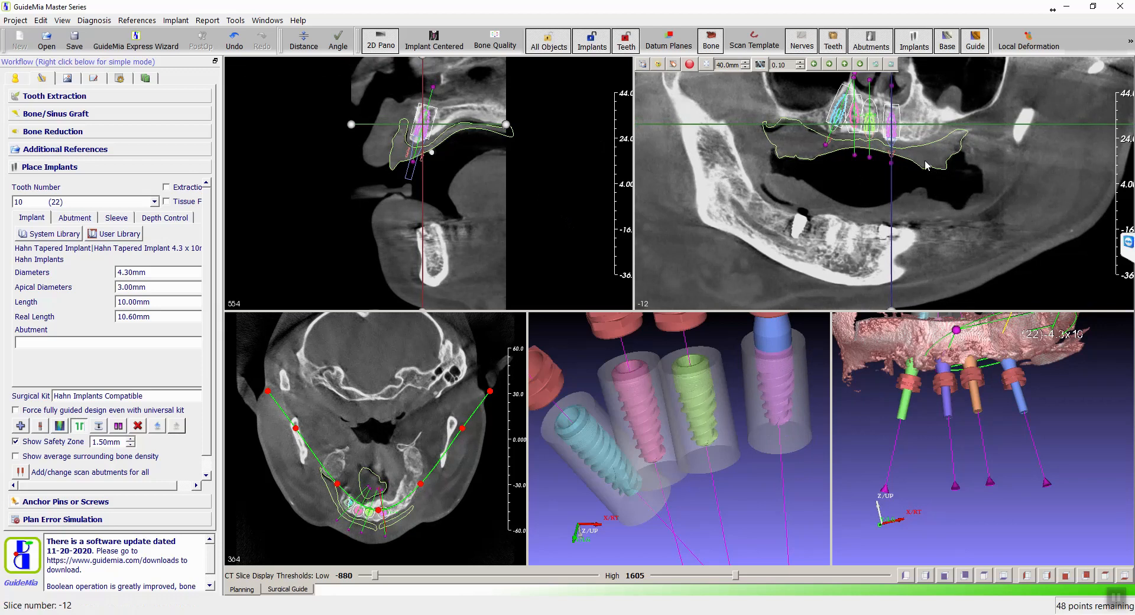
pyautogui.scroll(2, 927, 166)
pyautogui.moveTo(1080, 451); pyautogui.dragTo(1086, 340)
pyautogui.scroll(-3, 898, 187)
pyautogui.scroll(7, 897, 186)
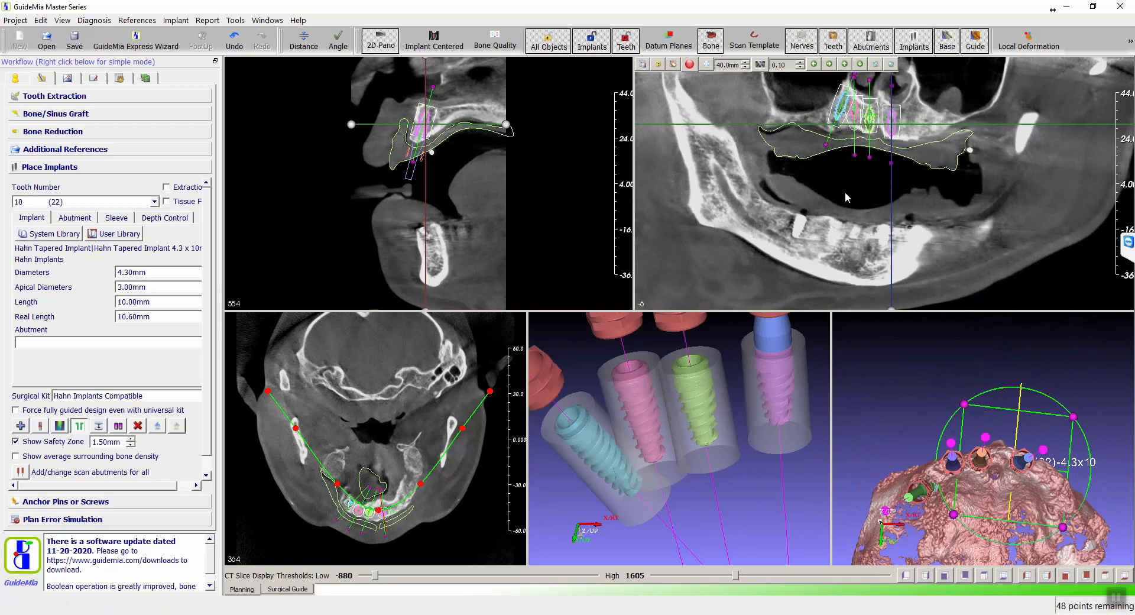
# Place a Hahn Tapered Implant 4.3 x 11.5mm from the system library at tooth 12 in the panoramic view.
pyautogui.click(70, 204)
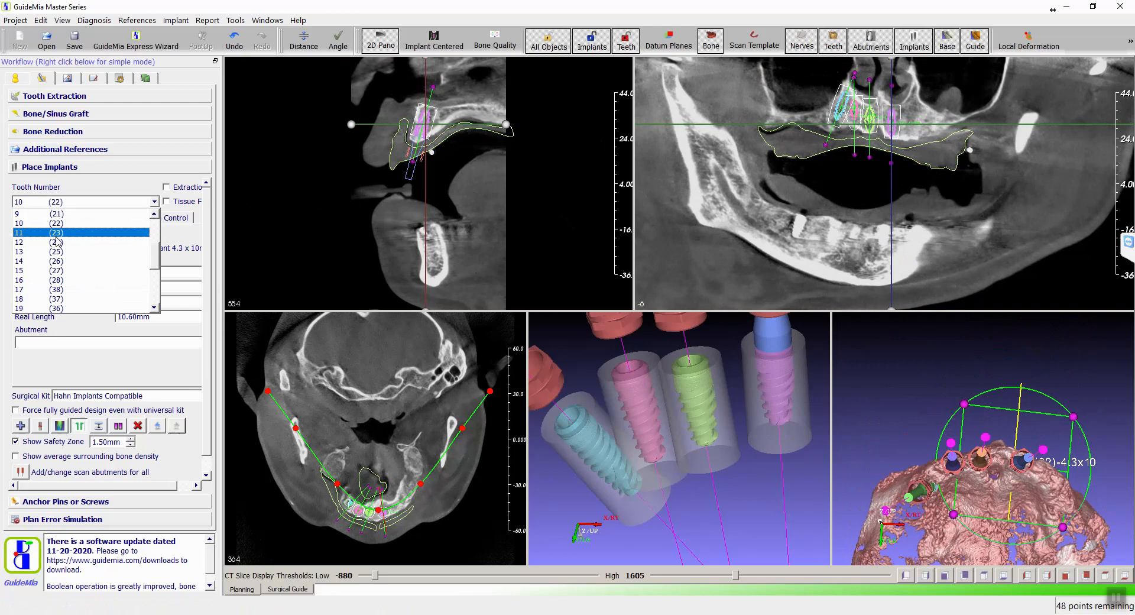
pyautogui.click(52, 242)
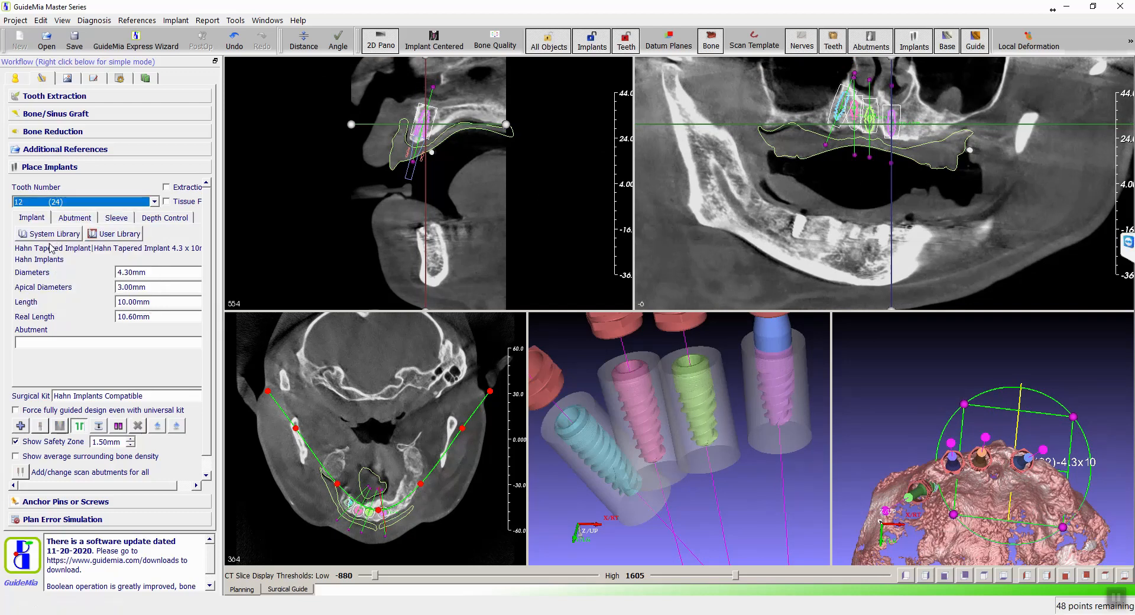
pyautogui.click(21, 427)
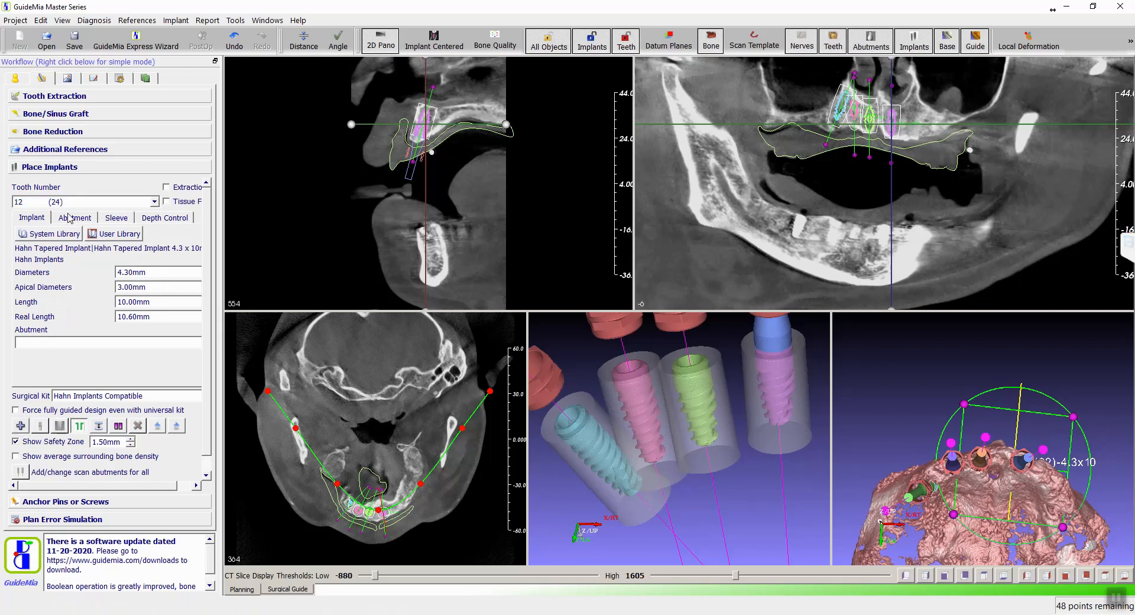
pyautogui.click(49, 233)
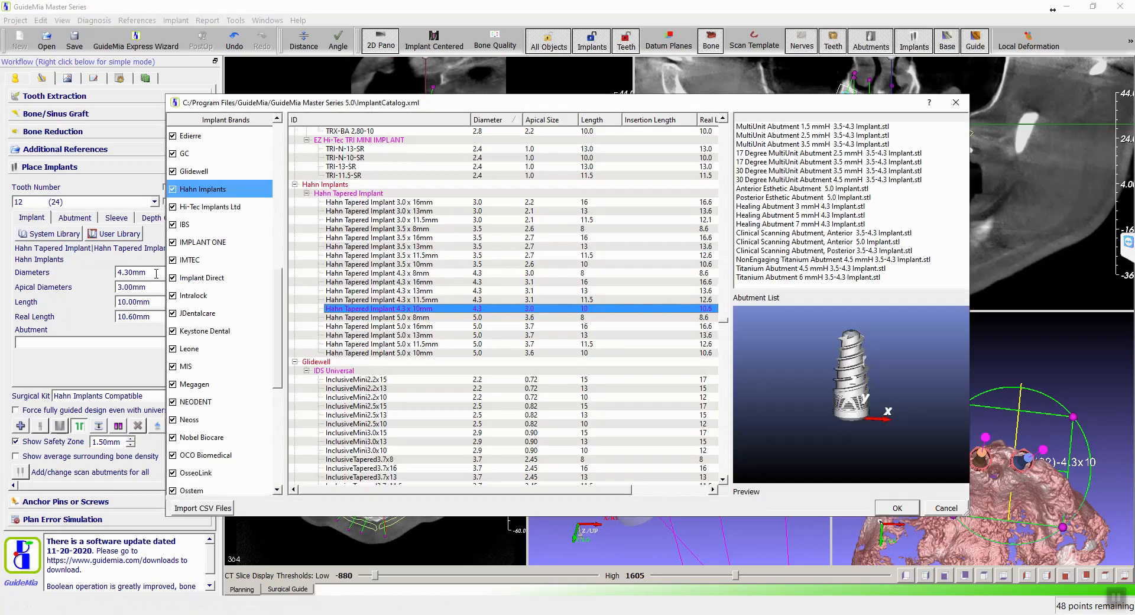
pyautogui.click(560, 299)
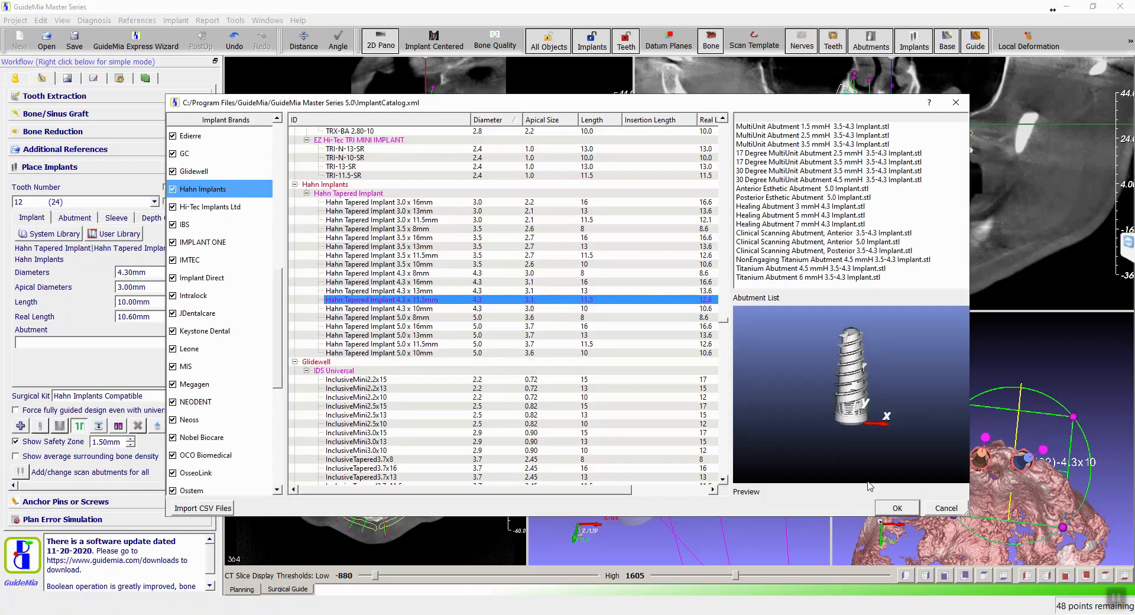
pyautogui.click(890, 508)
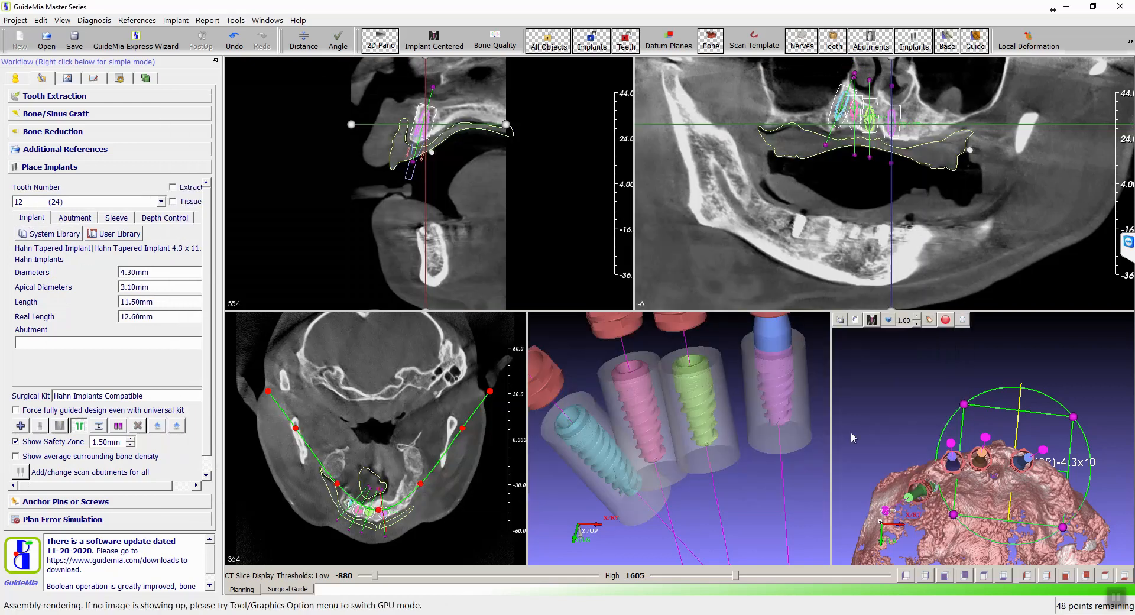
pyautogui.click(912, 133)
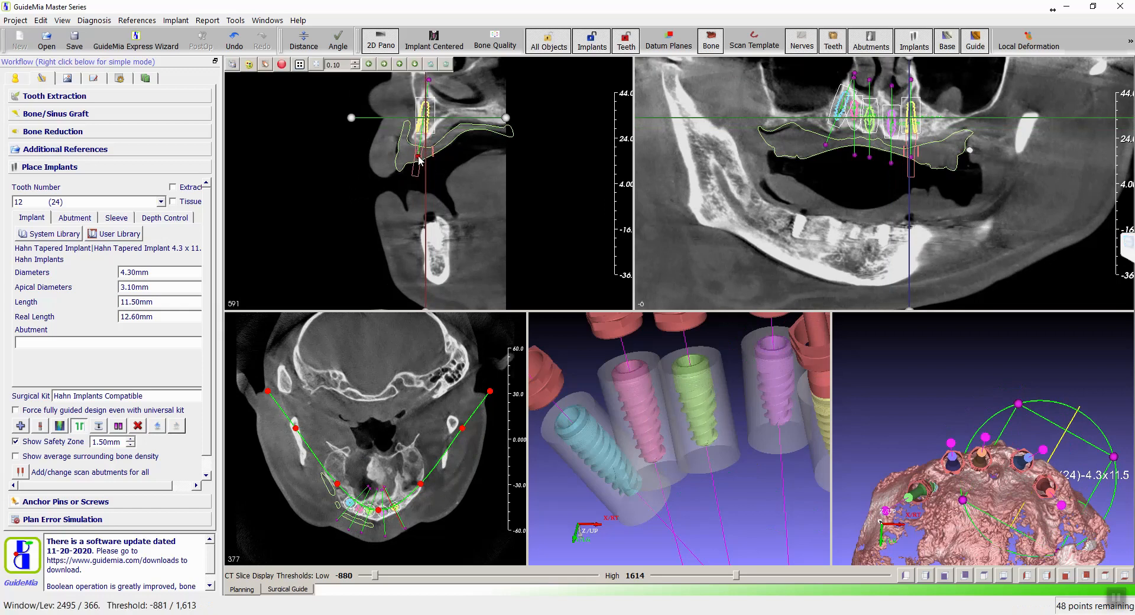
# Tilt and shift the tooth 12 implant to follow the ridge in cross-section and check its fit through the panoramic slices.
pyautogui.moveTo(429, 80); pyautogui.dragTo(436, 82)
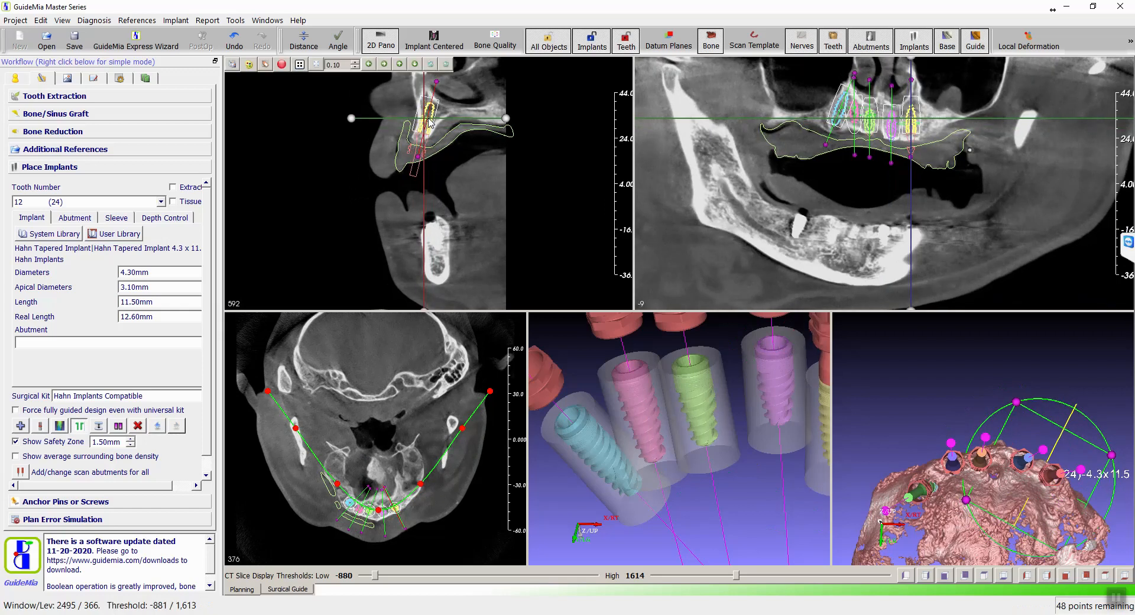
pyautogui.moveTo(427, 118); pyautogui.dragTo(430, 119)
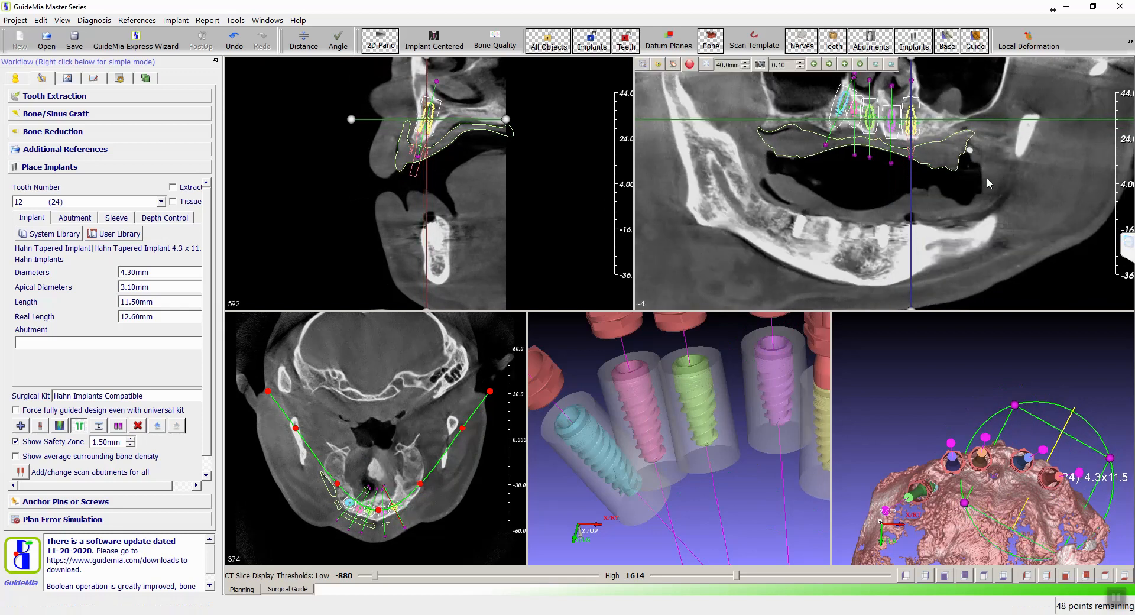
pyautogui.scroll(3, 967, 134)
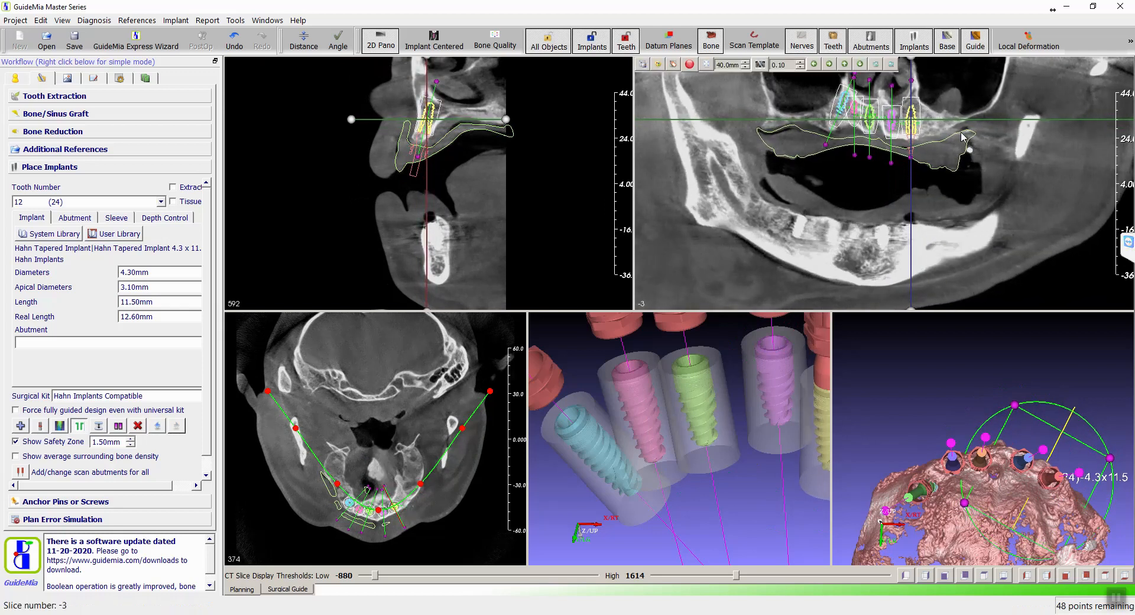
pyautogui.scroll(1, 963, 134)
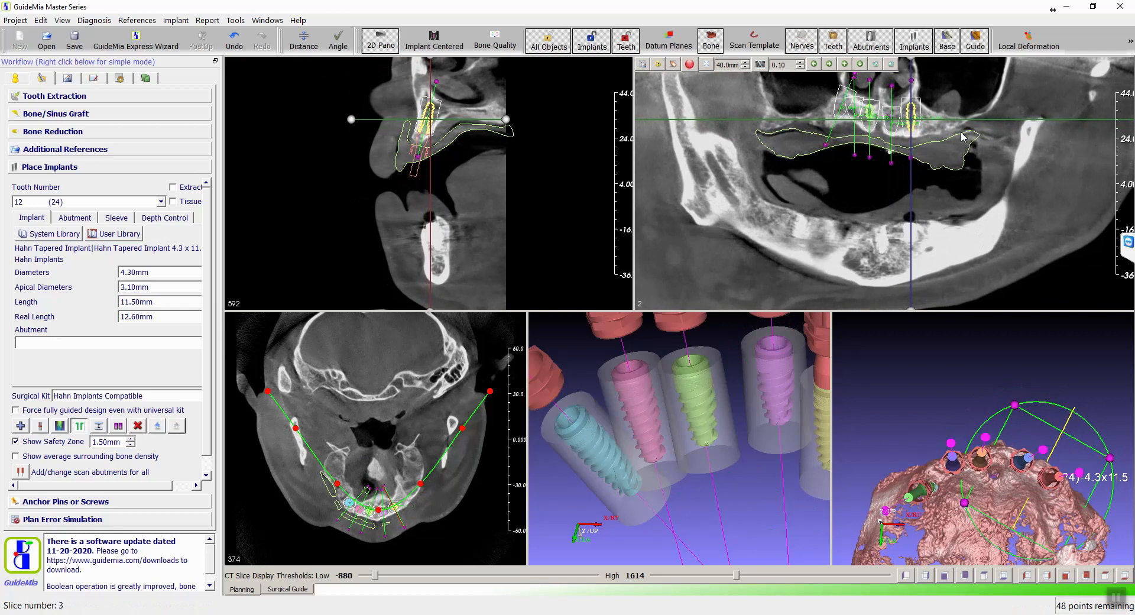
pyautogui.scroll(-7, 962, 138)
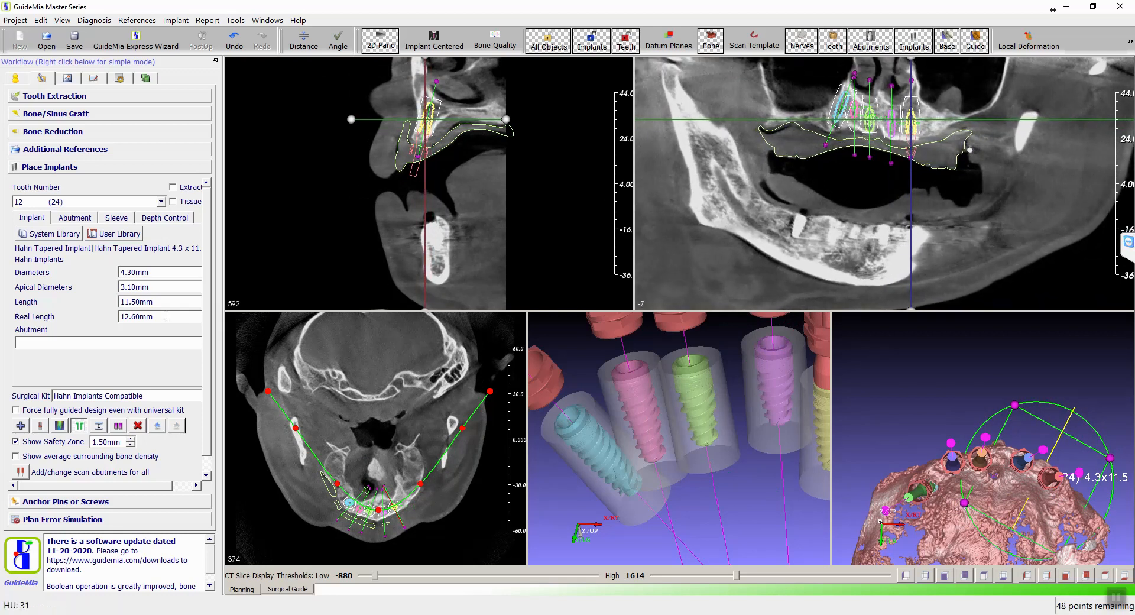
# Place another Hahn Tapered 4.3 x 11.5mm implant at tooth 14 in the panoramic view.
pyautogui.click(122, 202)
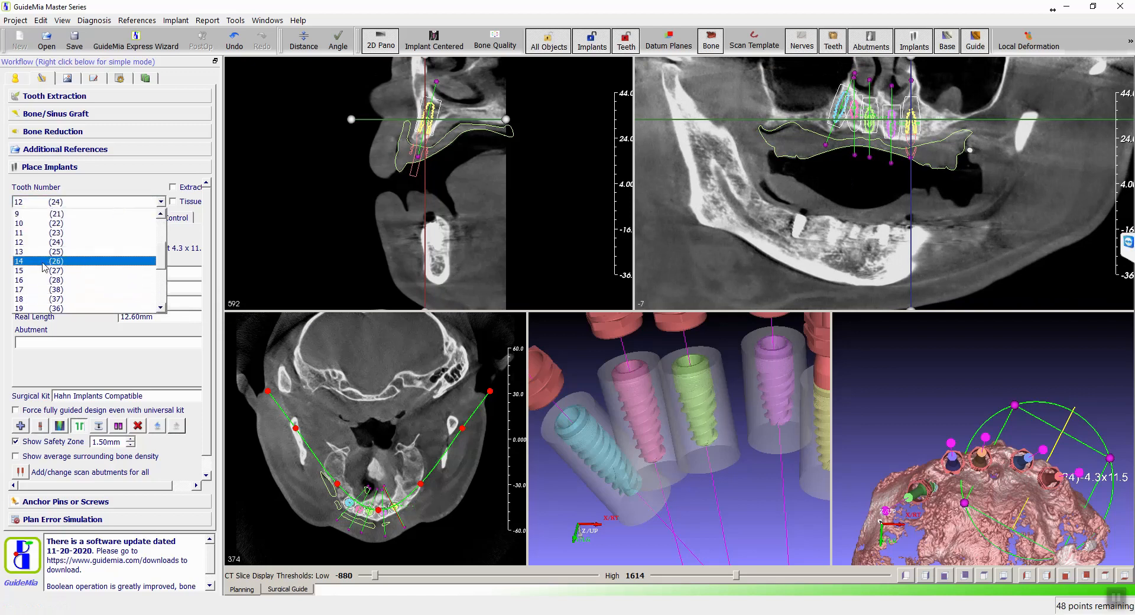
pyautogui.click(38, 263)
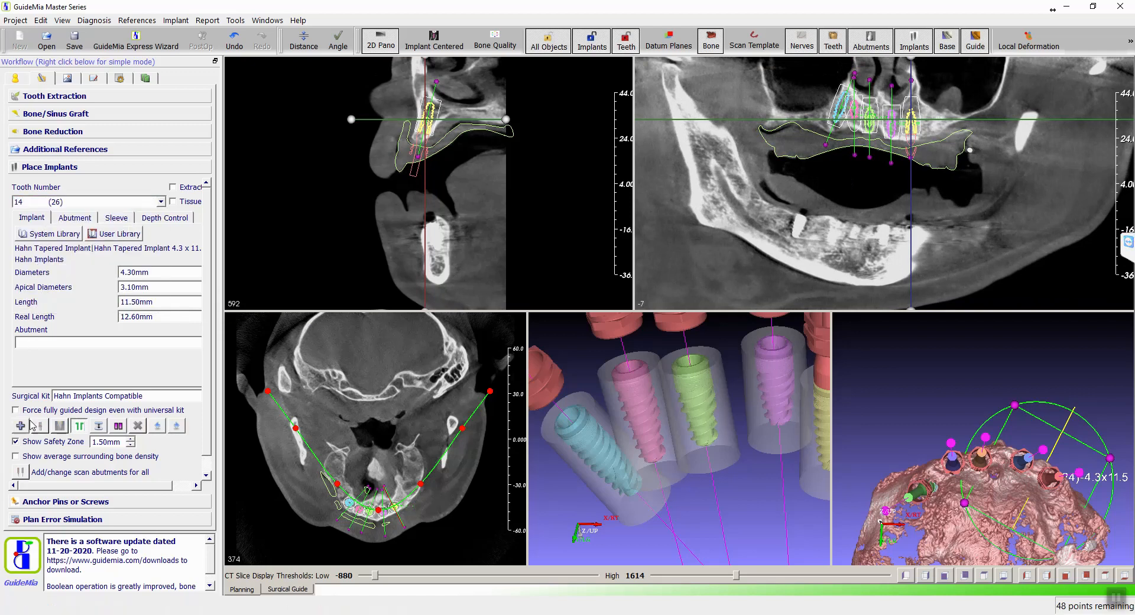
pyautogui.click(934, 136)
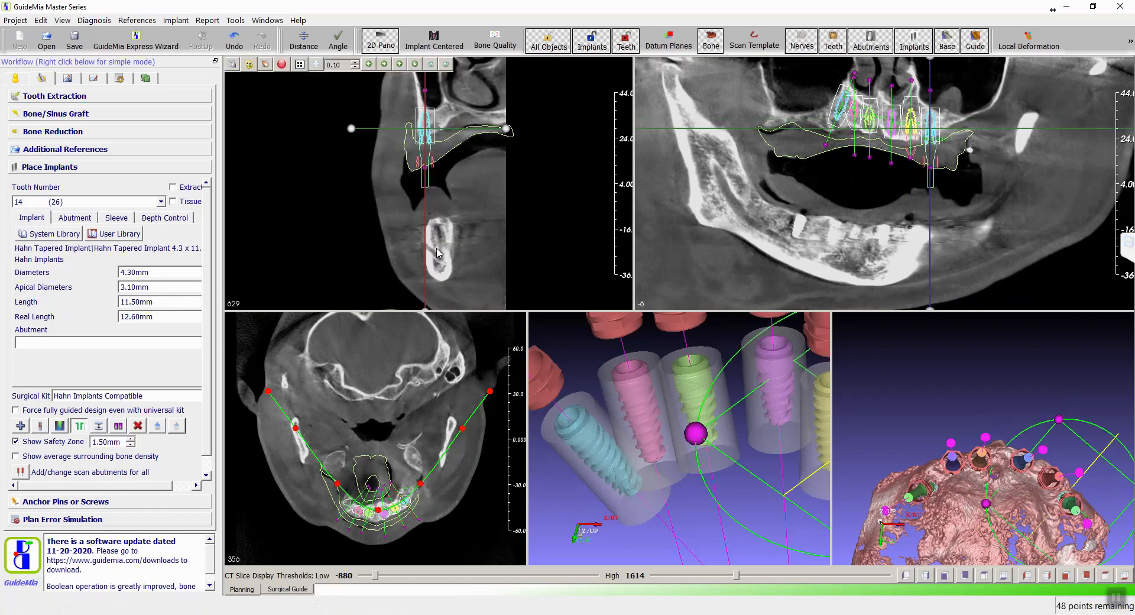
# Angle the tooth 14 implant in the panoramic and cross-section views and check its position through the panoramic slices.
pyautogui.moveTo(930, 172); pyautogui.dragTo(938, 167)
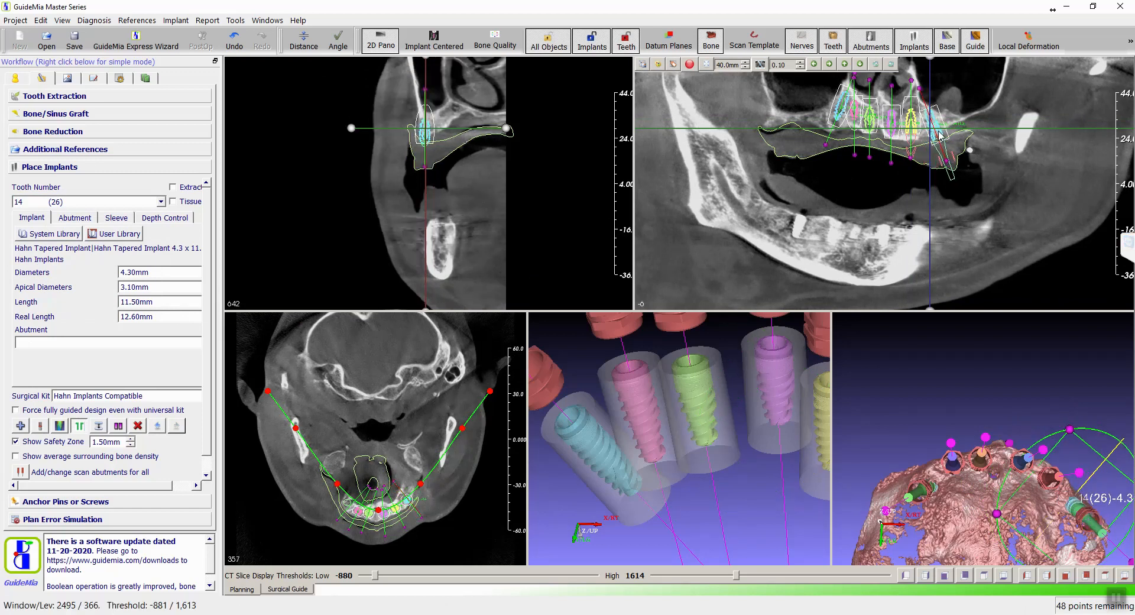
pyautogui.moveTo(939, 131); pyautogui.dragTo(940, 133)
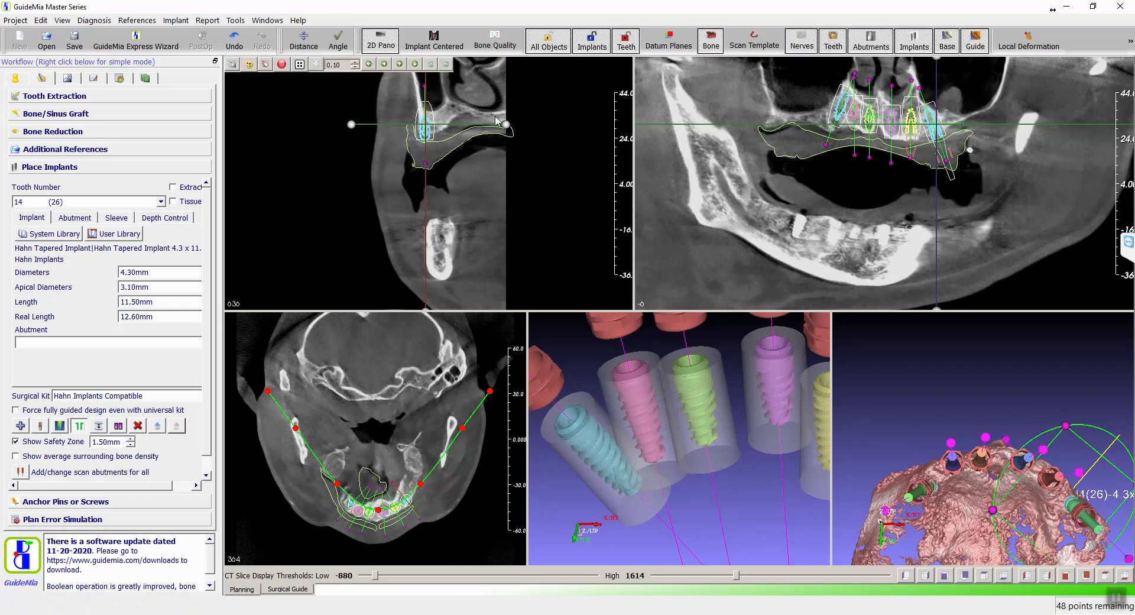
pyautogui.moveTo(424, 89); pyautogui.dragTo(438, 90)
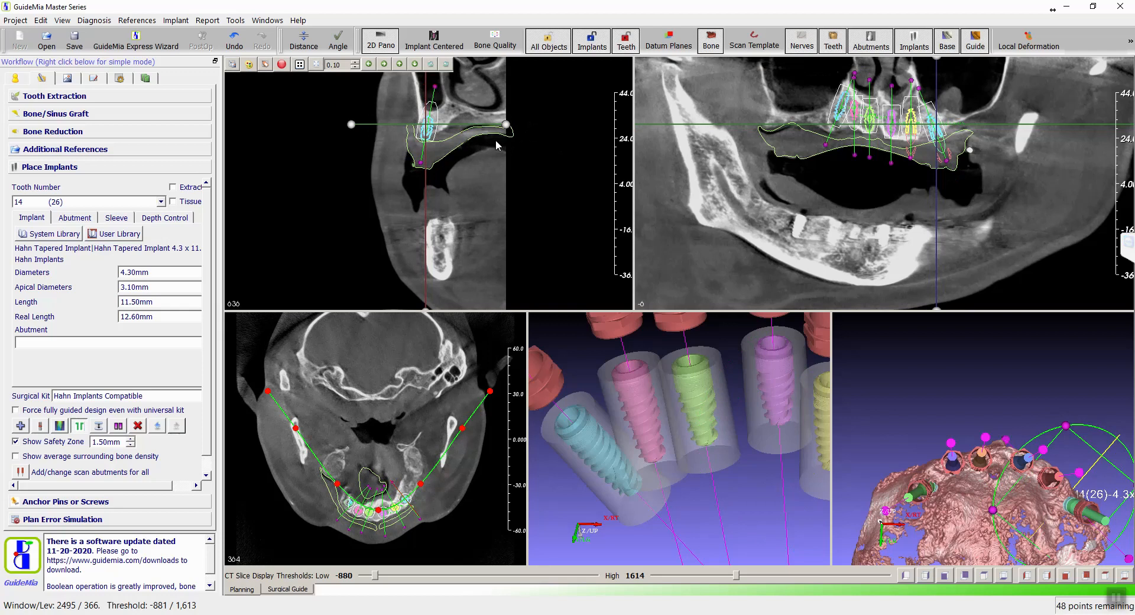
pyautogui.scroll(-8, 433, 139)
pyautogui.scroll(6, 893, 109)
pyautogui.scroll(-3, 919, 104)
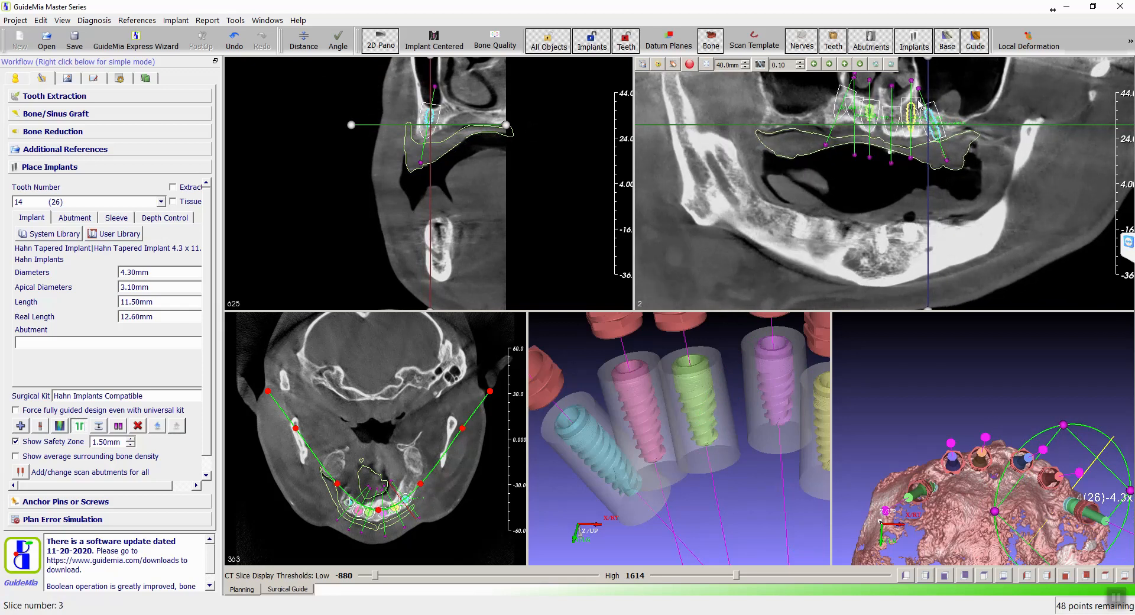
pyautogui.scroll(-2, 919, 103)
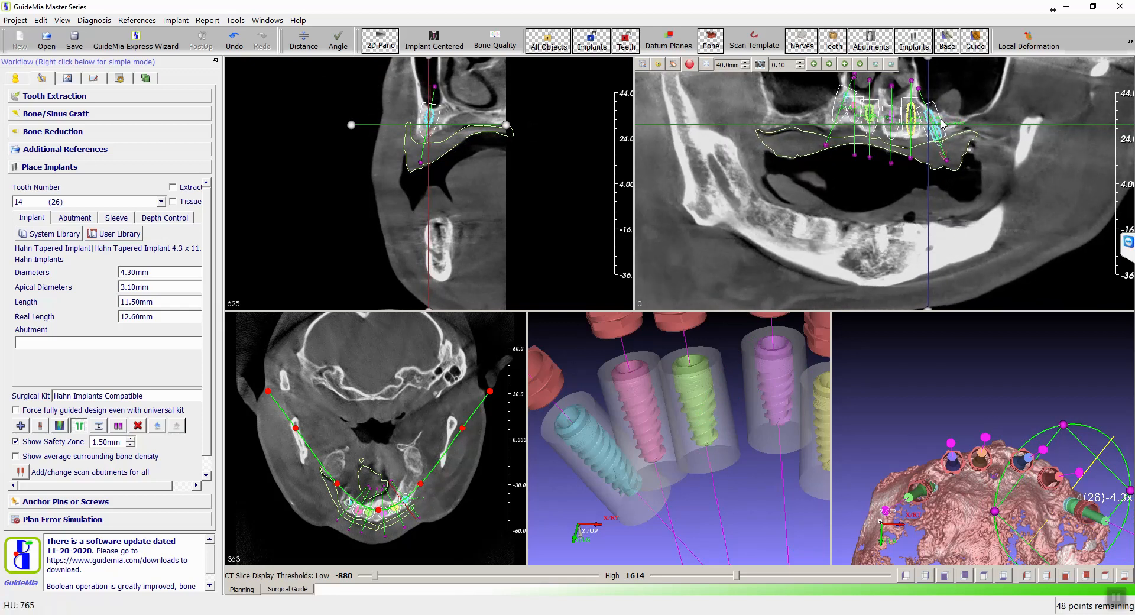
# Shift the tooth 14 implant slightly higher beside the tooth 12 implant and check its clearance from the sinus through the panoramic slices.
pyautogui.moveTo(929, 115)
pyautogui.mouseDown()
pyautogui.moveTo(907, 90)
pyautogui.moveTo(930, 112)
pyautogui.mouseUp()
pyautogui.scroll(-2, 955, 134)
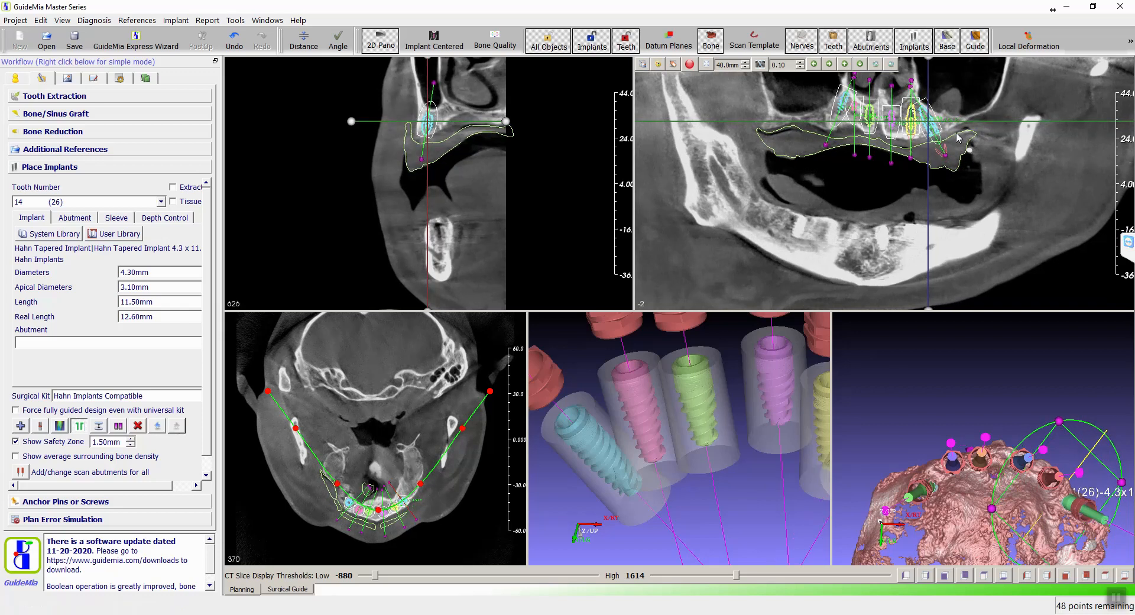
pyautogui.scroll(-1, 954, 133)
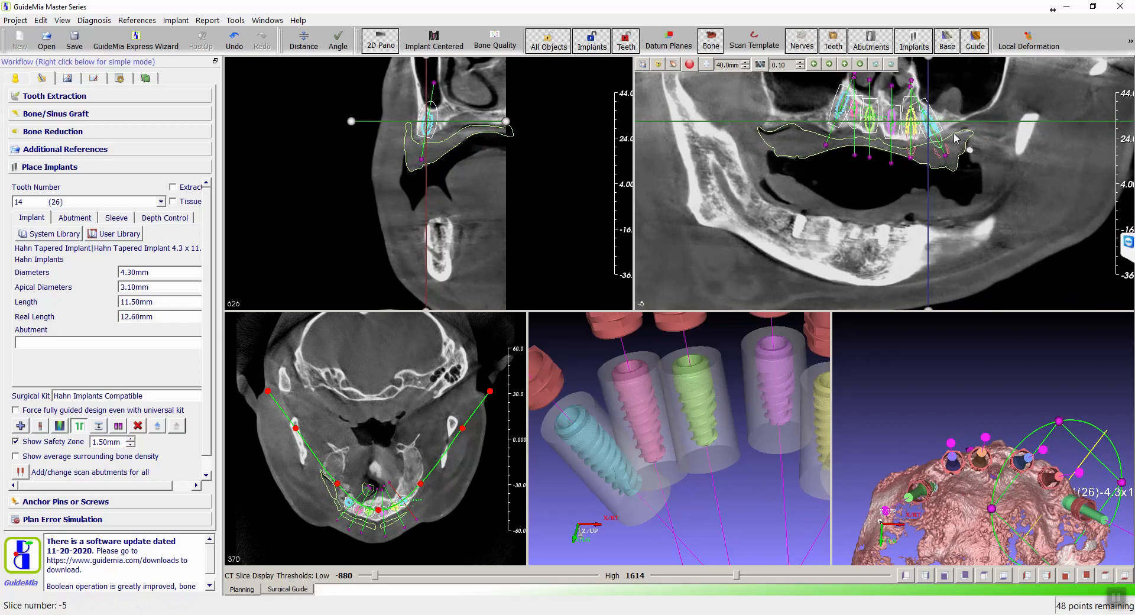
pyautogui.scroll(9, 955, 134)
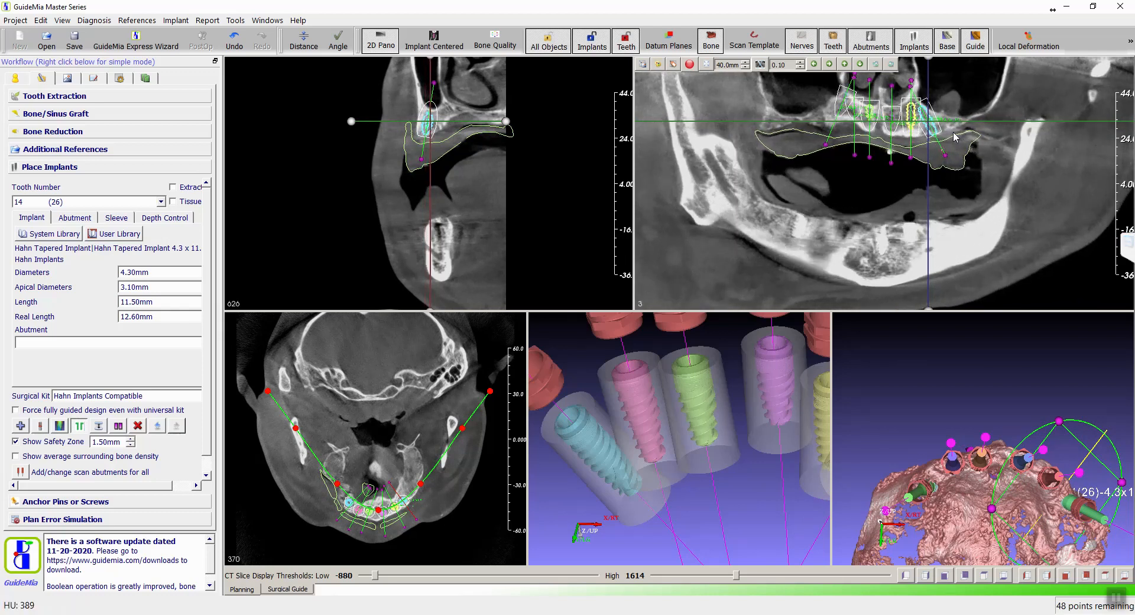
pyautogui.scroll(-4, 954, 136)
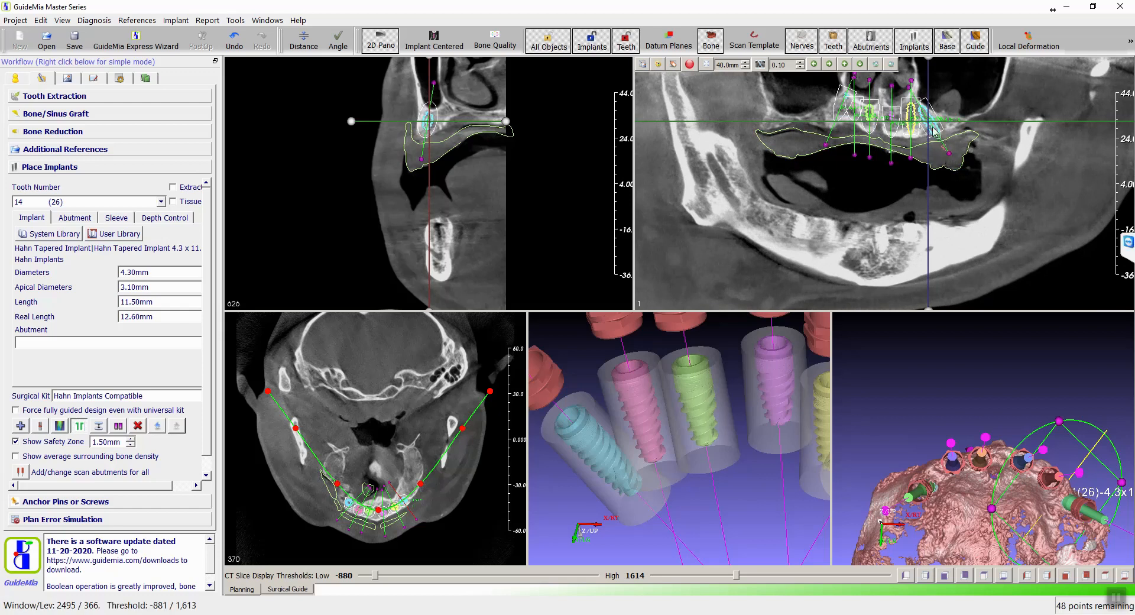
pyautogui.scroll(-5, 930, 126)
pyautogui.scroll(6, 928, 123)
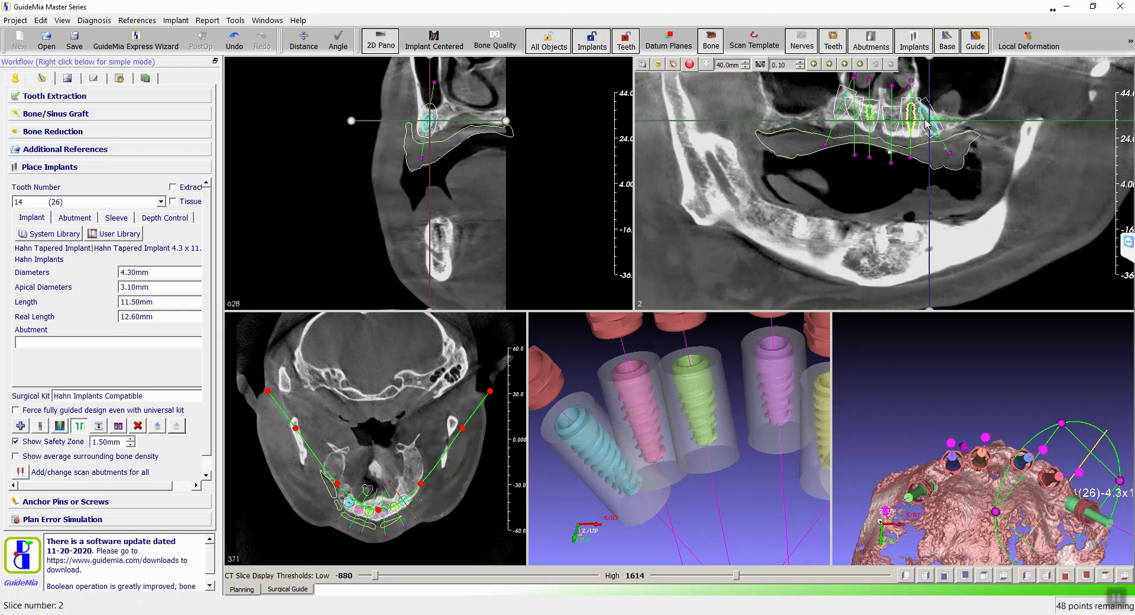
pyautogui.scroll(-3, 927, 122)
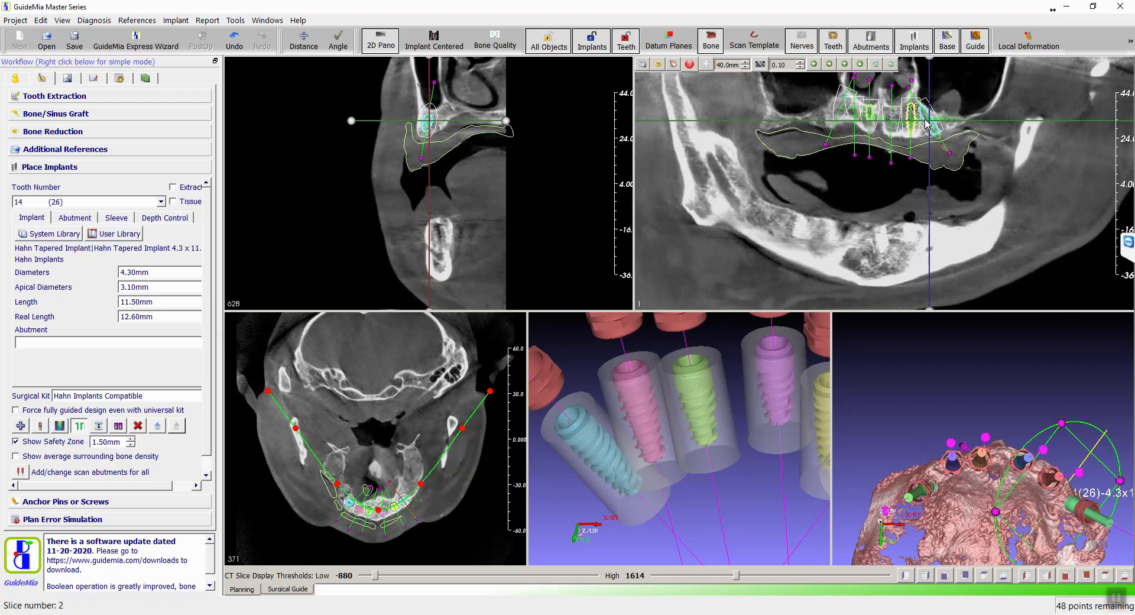
# Check the six implants' alignment on the bone model and their positions through the panoramic slices.
pyautogui.scroll(-1, 926, 122)
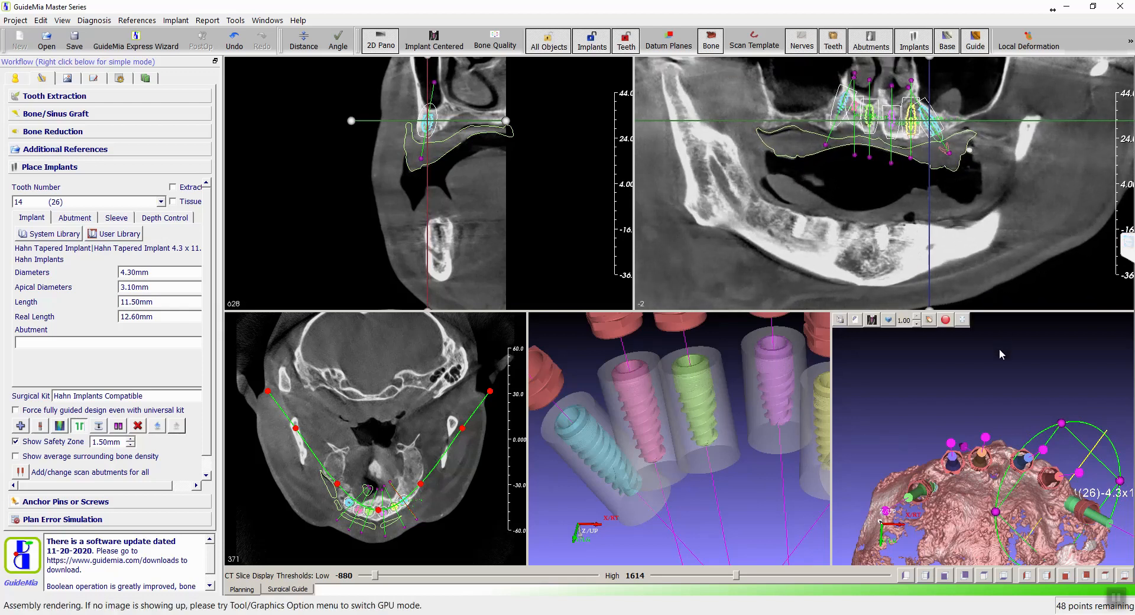
pyautogui.moveTo(988, 391); pyautogui.dragTo(891, 485)
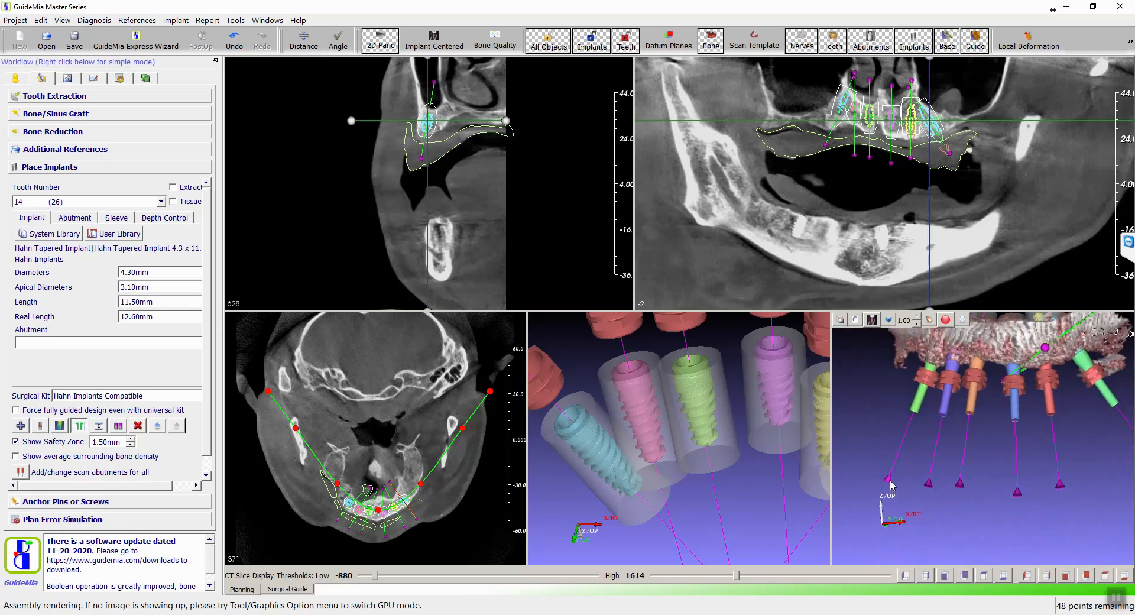
pyautogui.scroll(-3, 889, 203)
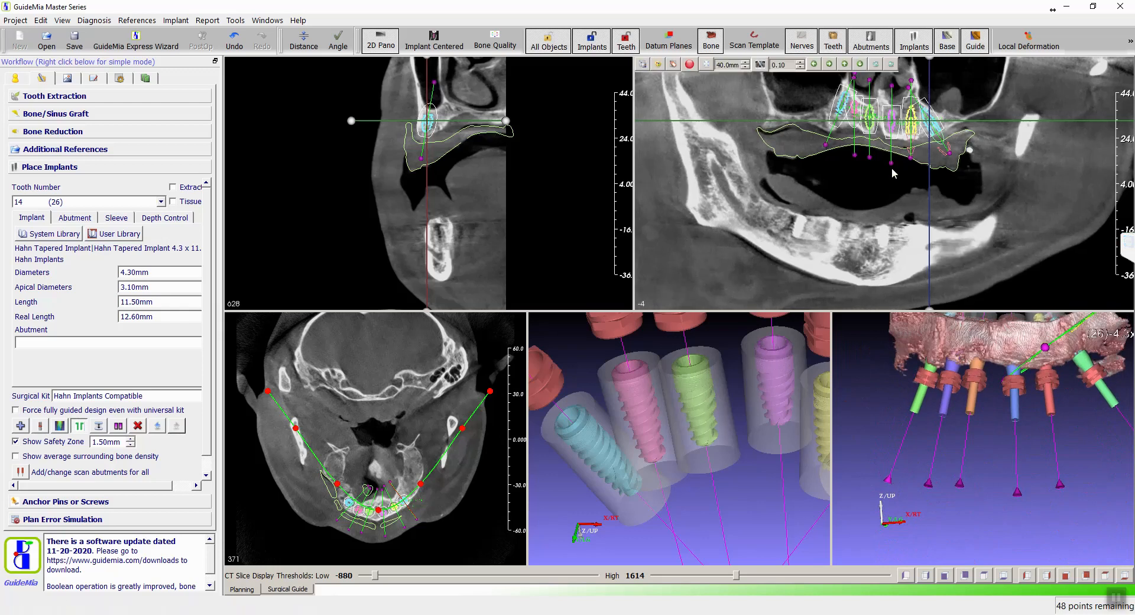
pyautogui.scroll(-6, 888, 202)
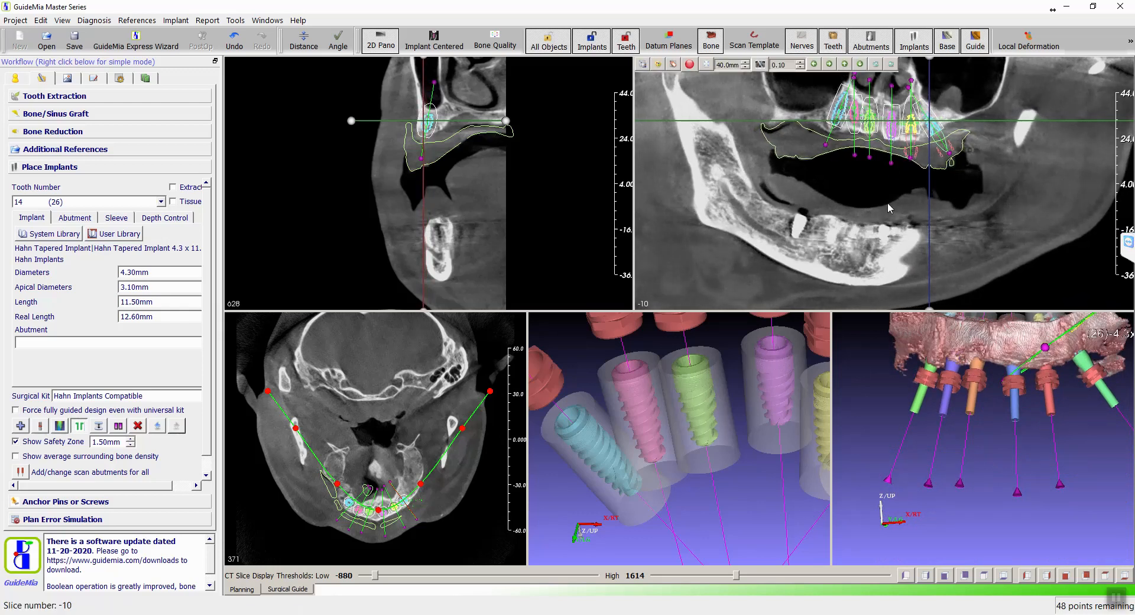
pyautogui.scroll(-1, 887, 202)
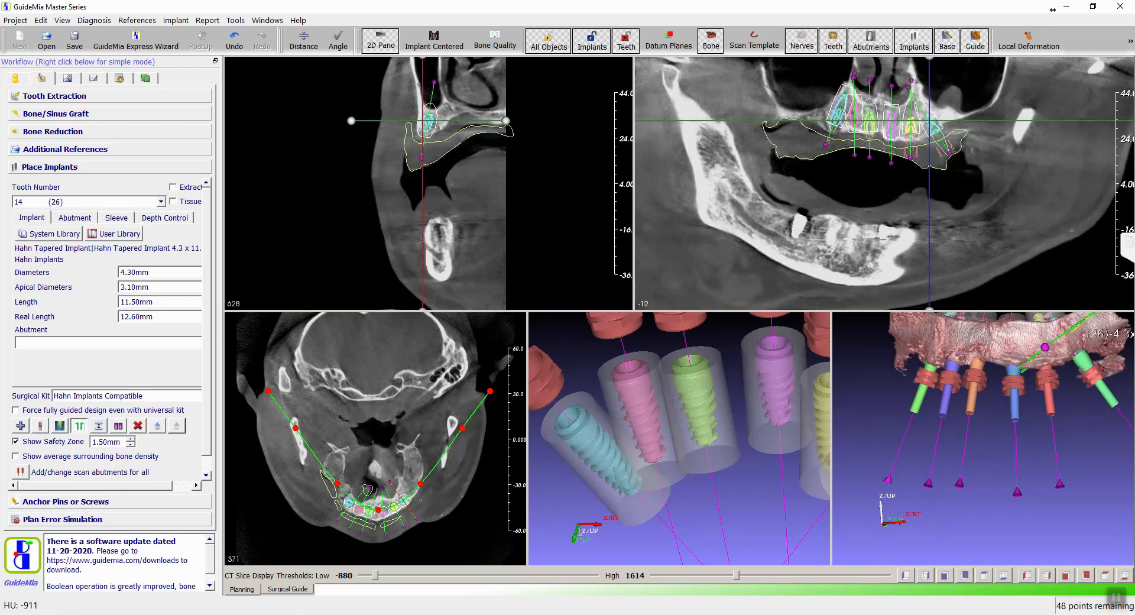
# Add a Hahn Implants L15 anchor pin on the facial side of the upper bone model, near the tooth 3 and 5 implants.
pyautogui.click(70, 504)
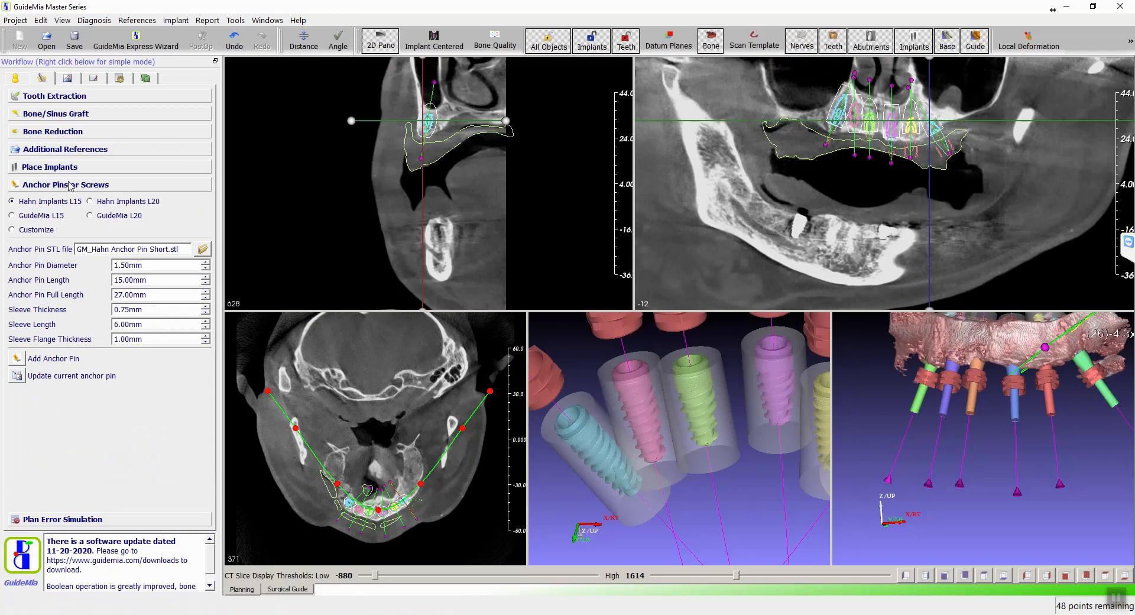
pyautogui.moveTo(866, 387); pyautogui.dragTo(884, 402)
pyautogui.moveTo(883, 399); pyautogui.dragTo(875, 460, button='middle')
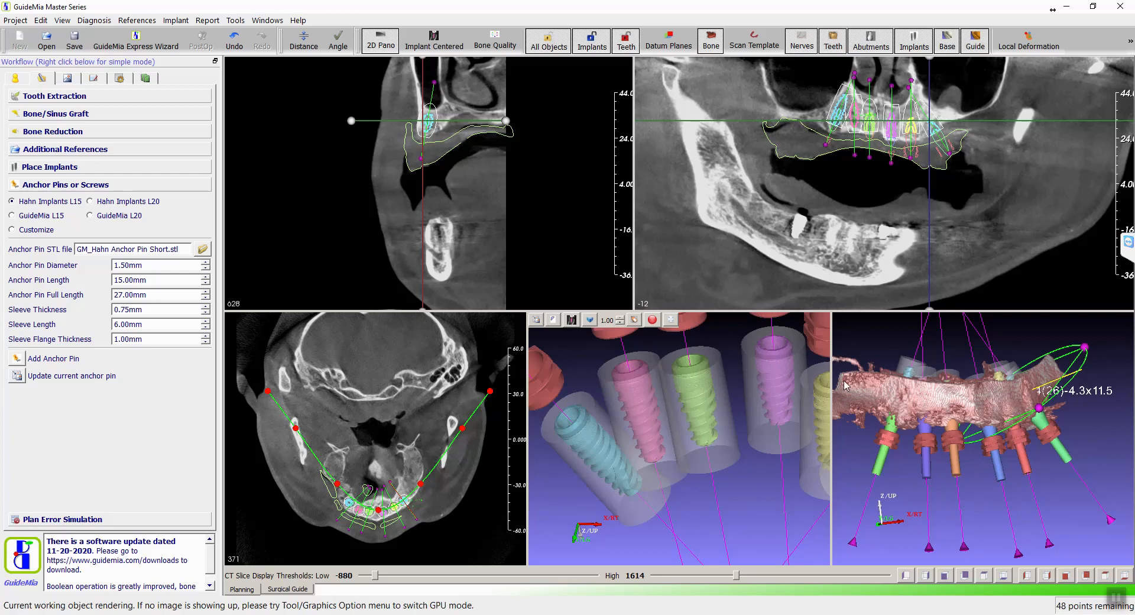
pyautogui.click(915, 404)
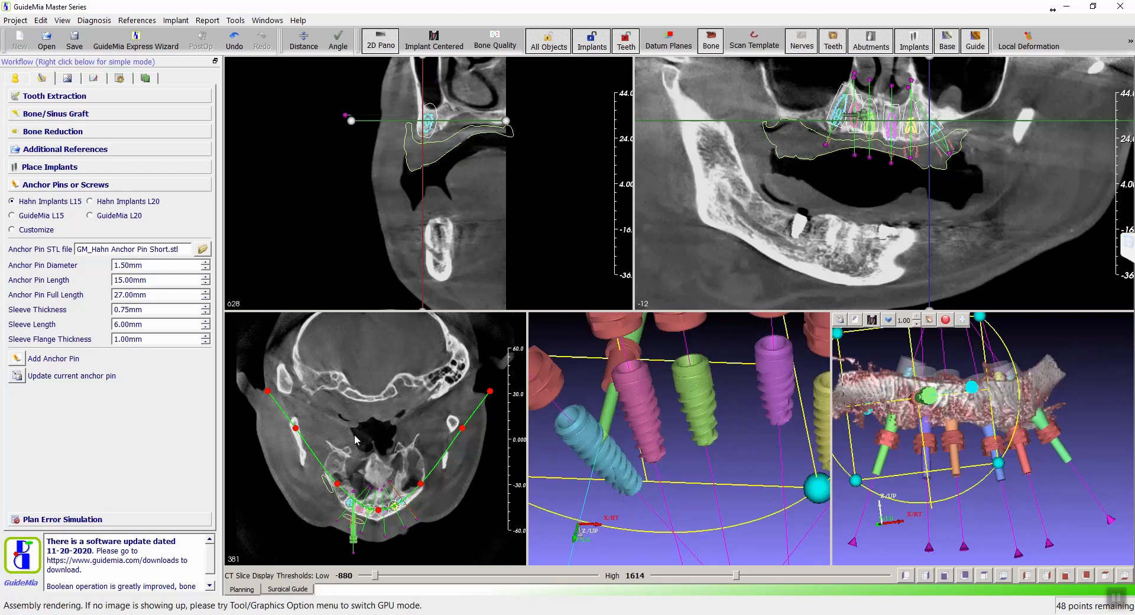
# Angle and shift the anchor pin in the axial view so its tip sits between the tooth 3 and tooth 5 implants.
pyautogui.moveTo(454, 514); pyautogui.dragTo(471, 431, button='middle')
pyautogui.scroll(2, 474, 434)
pyautogui.scroll(3, 475, 434)
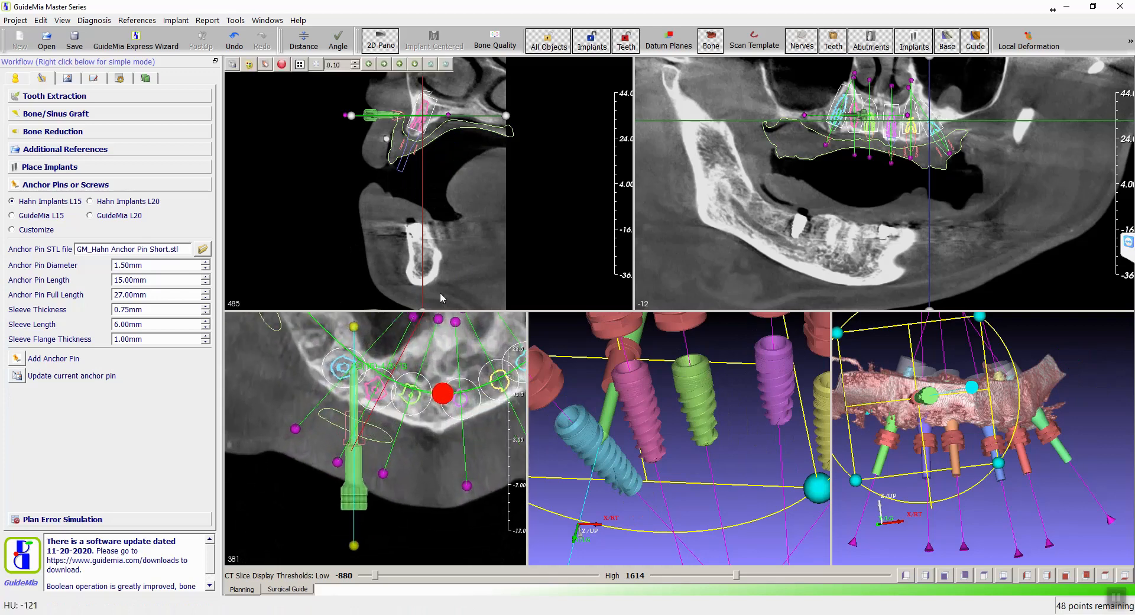
pyautogui.moveTo(358, 545); pyautogui.dragTo(289, 524)
pyautogui.moveTo(337, 465); pyautogui.dragTo(310, 451)
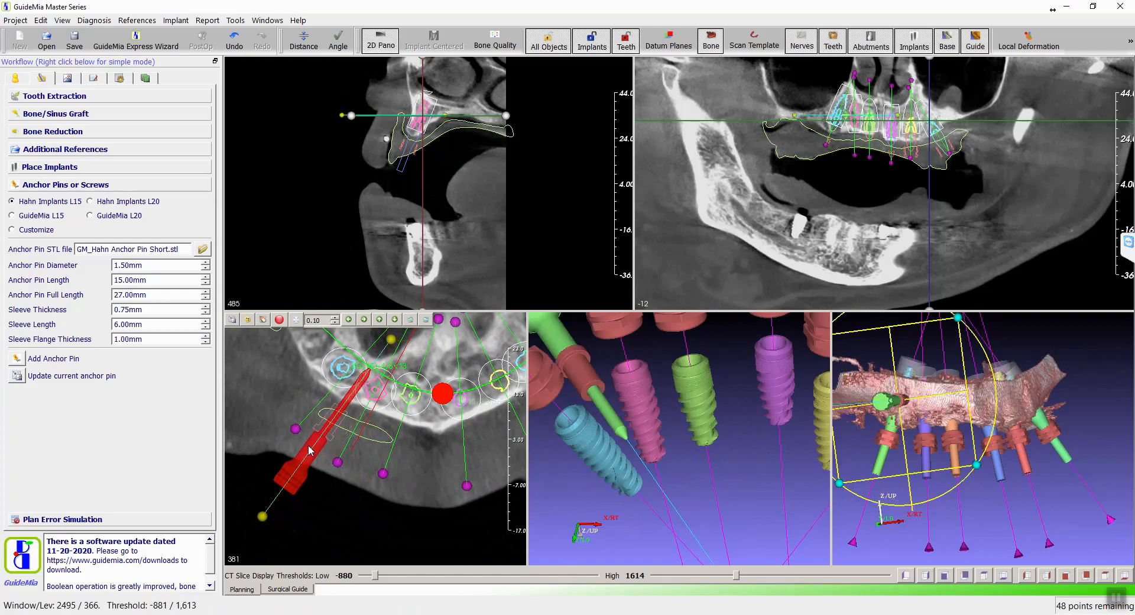
pyautogui.moveTo(311, 456); pyautogui.dragTo(304, 460)
# Check the first anchor pin's clearance from the tooth 3 and 5 implants through the axial and cross-section slices.
pyautogui.scroll(-4, 374, 94)
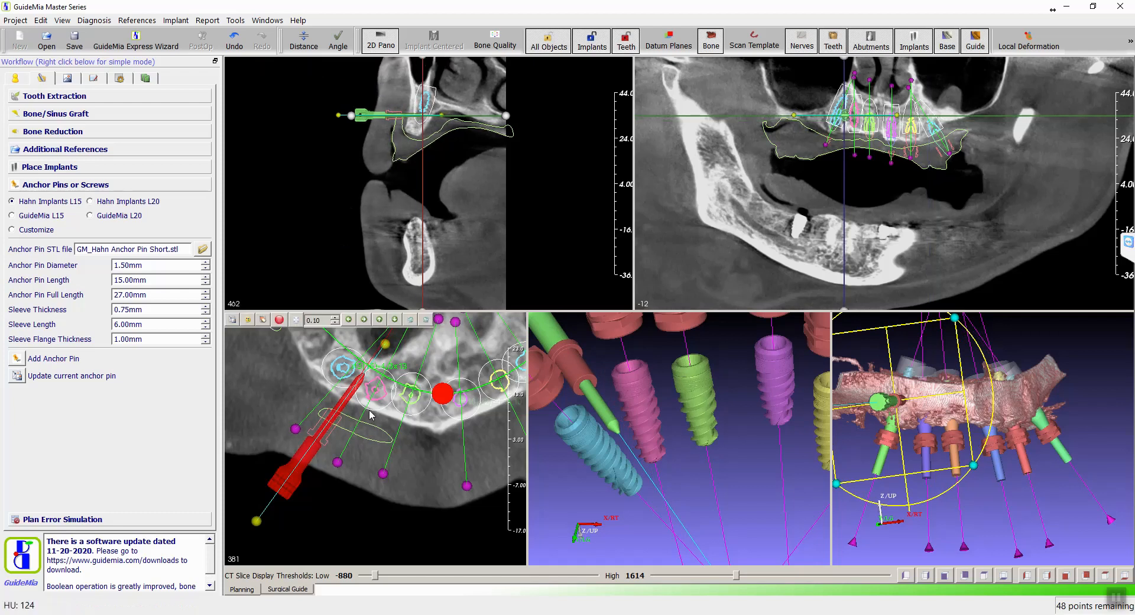
pyautogui.scroll(5, 365, 398)
pyautogui.scroll(-7, 363, 396)
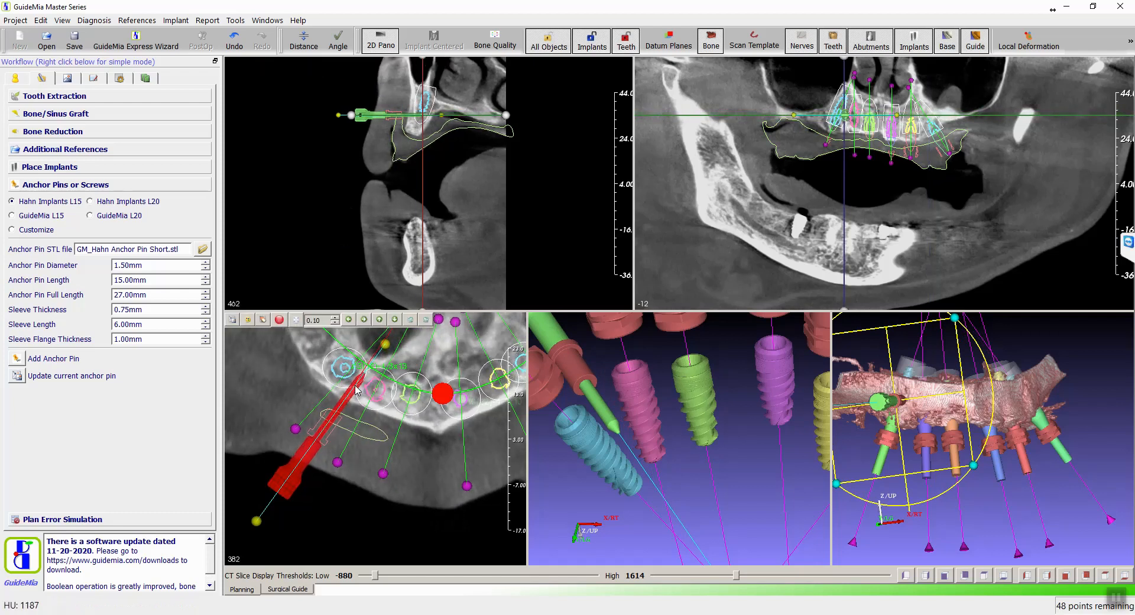
pyautogui.scroll(-4, 357, 390)
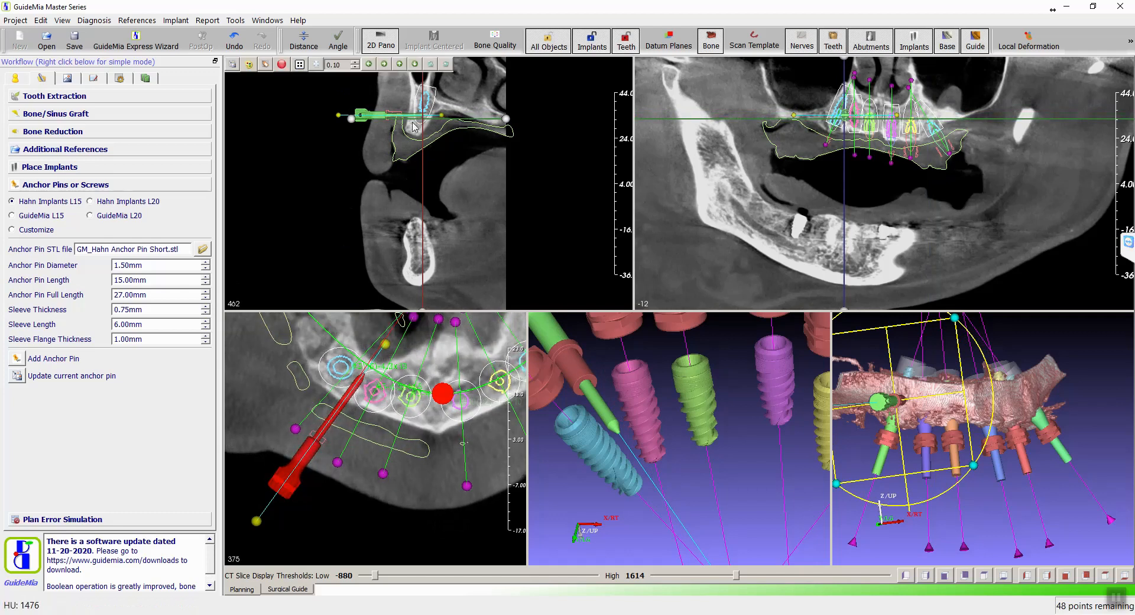
pyautogui.scroll(3, 403, 127)
pyautogui.scroll(2, 403, 127)
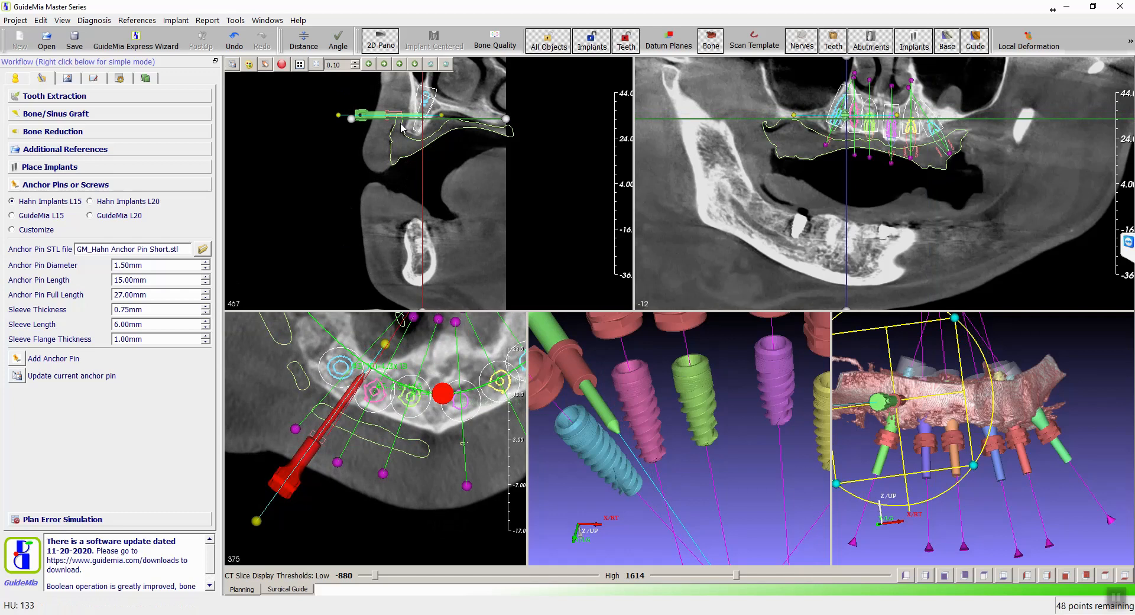
pyautogui.scroll(1, 402, 128)
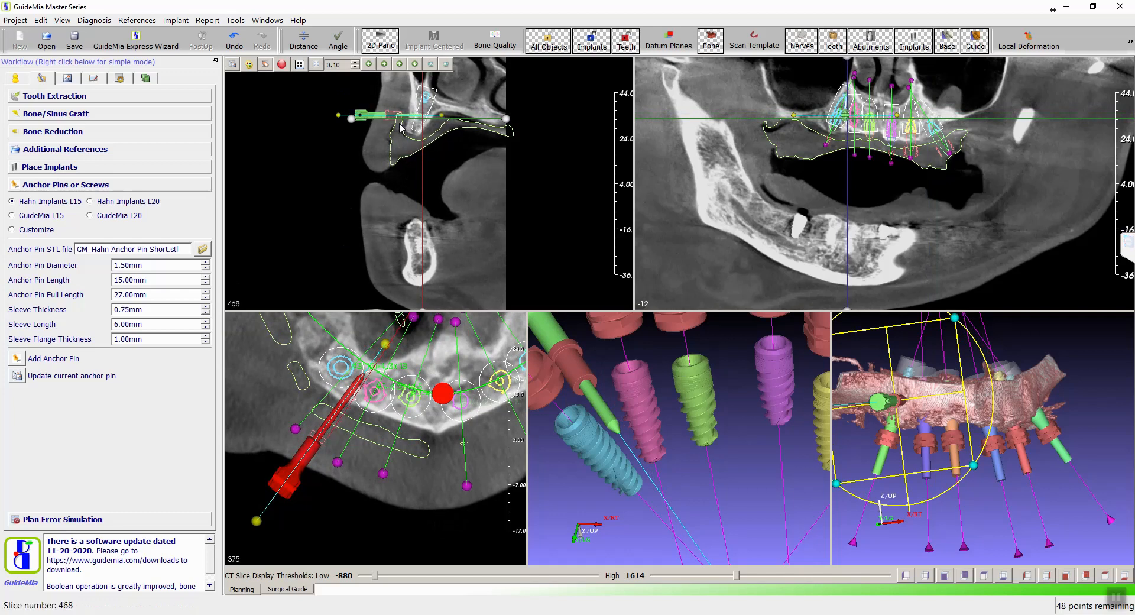
pyautogui.scroll(2, 400, 124)
pyautogui.scroll(-2, 400, 124)
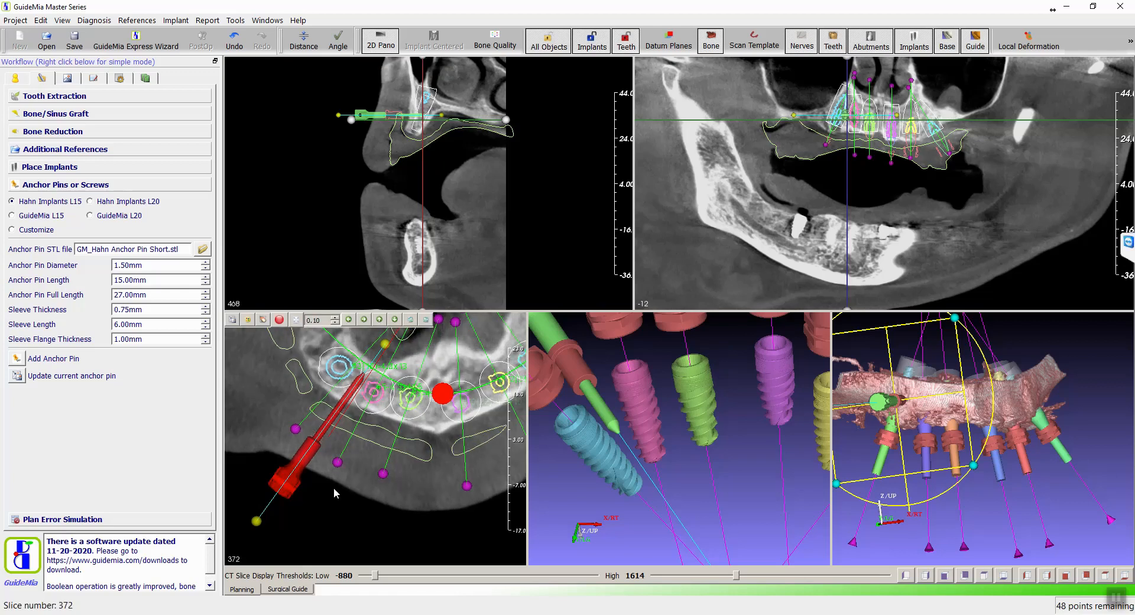
pyautogui.scroll(6, 327, 462)
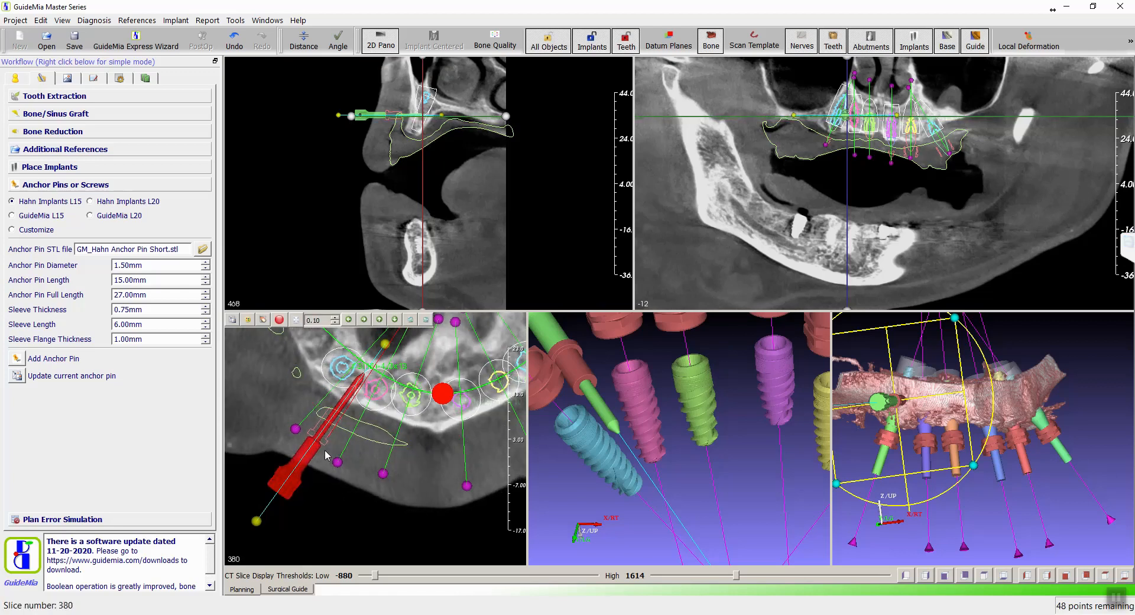
pyautogui.scroll(-1, 327, 452)
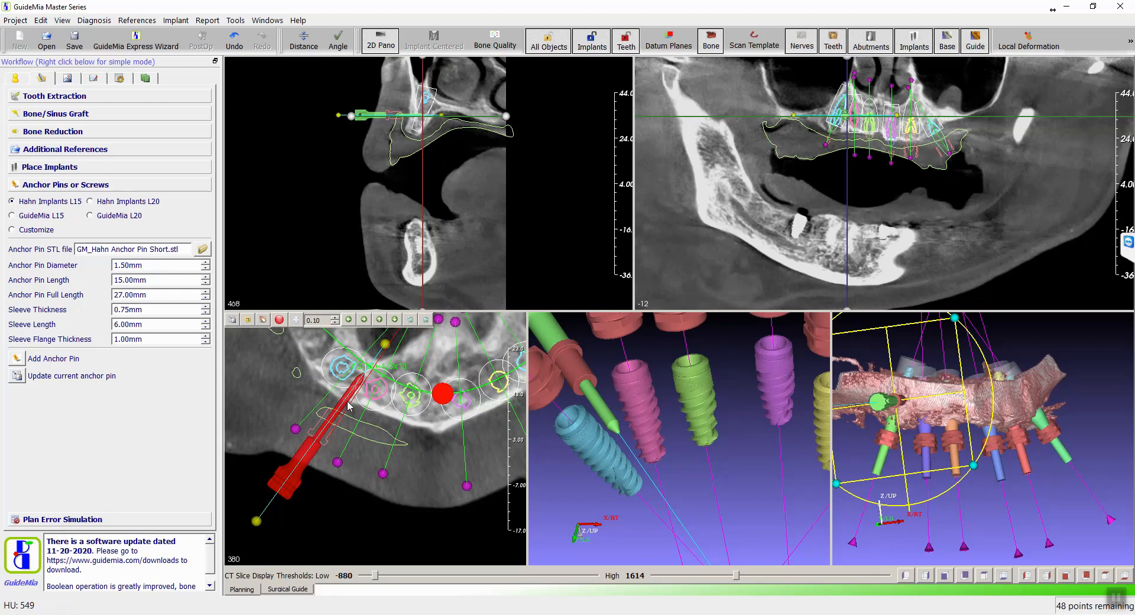
pyautogui.scroll(-1, 342, 420)
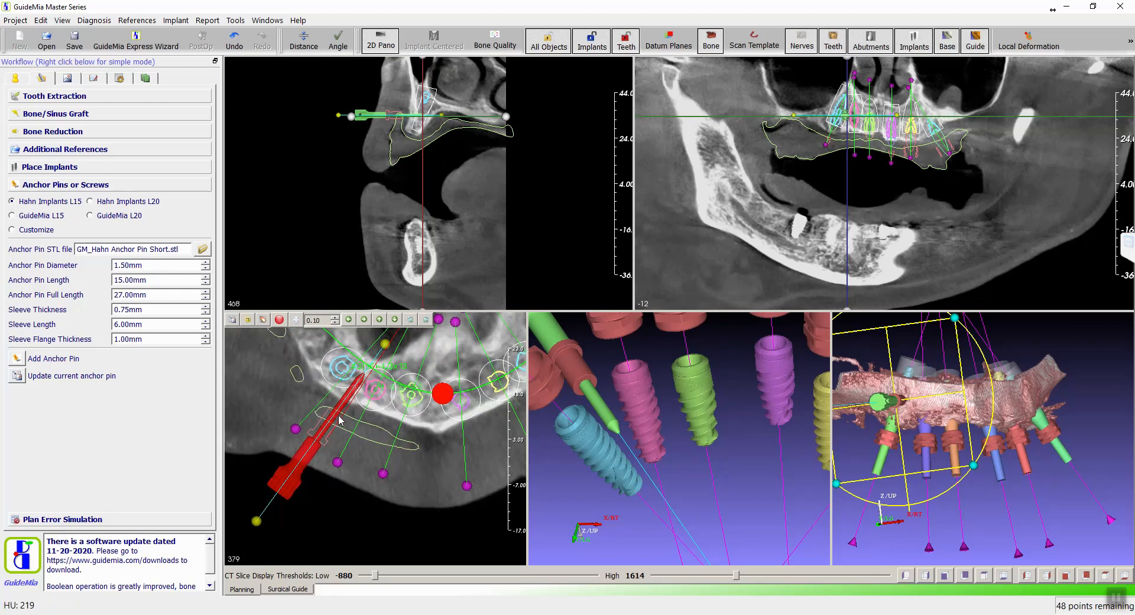
pyautogui.scroll(1, 341, 420)
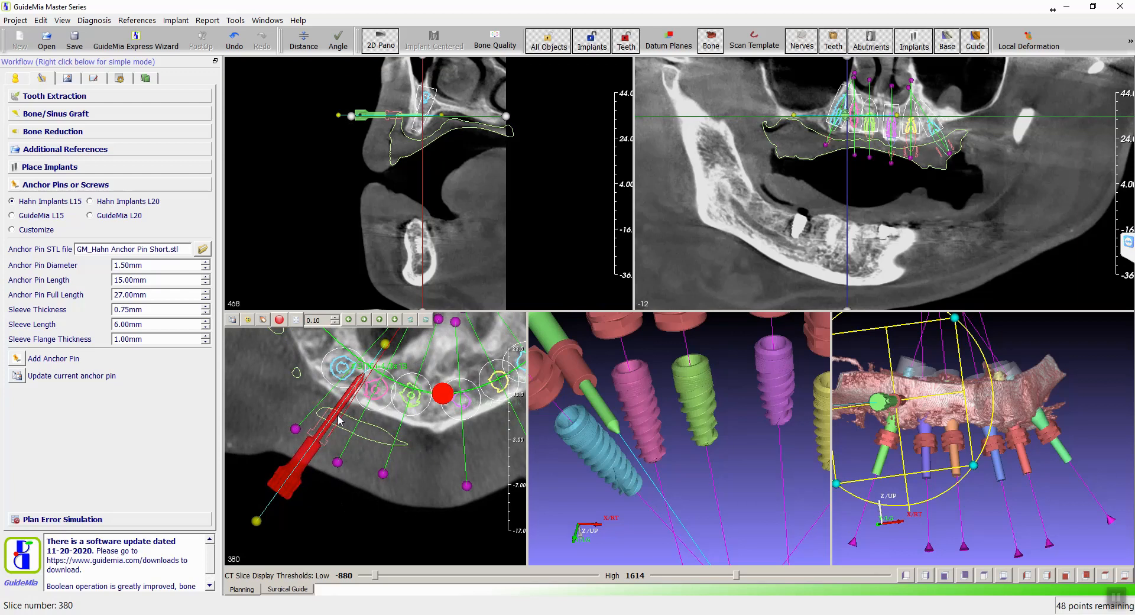
pyautogui.scroll(-1, 342, 417)
pyautogui.scroll(1, 343, 414)
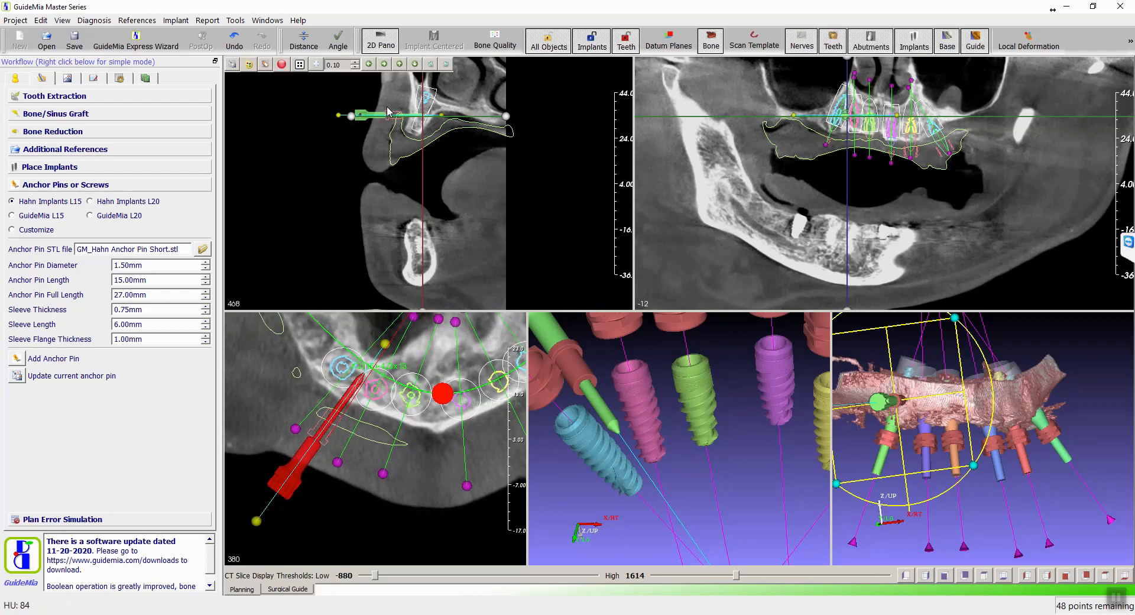
# Back the first anchor pin slightly out of the bone and shift it lower in the cross-section view.
pyautogui.moveTo(383, 116); pyautogui.dragTo(378, 117)
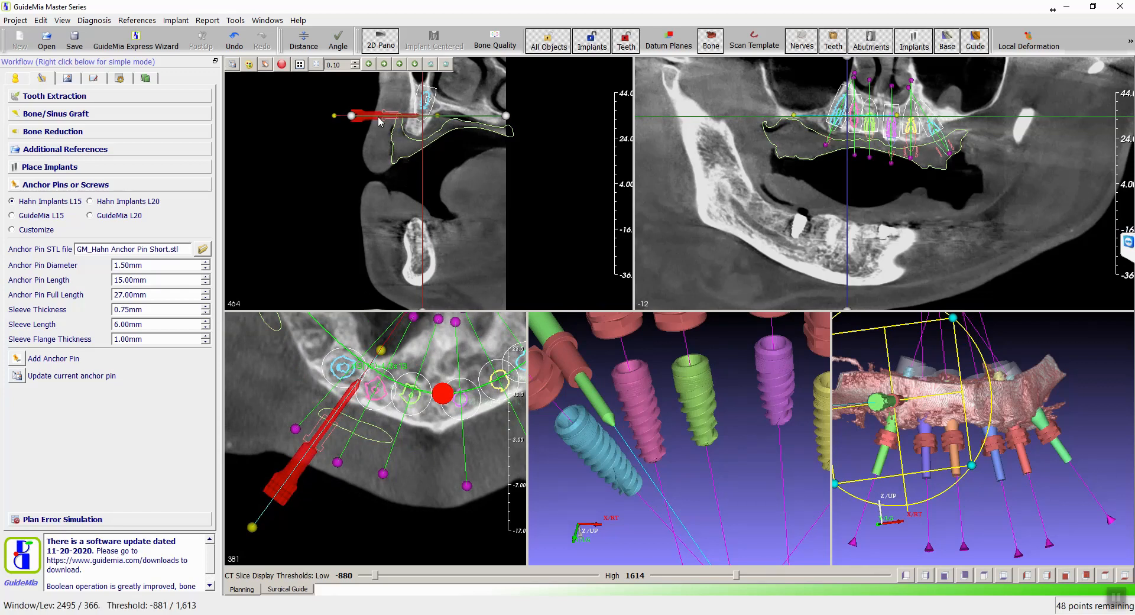
pyautogui.moveTo(379, 120); pyautogui.dragTo(380, 120)
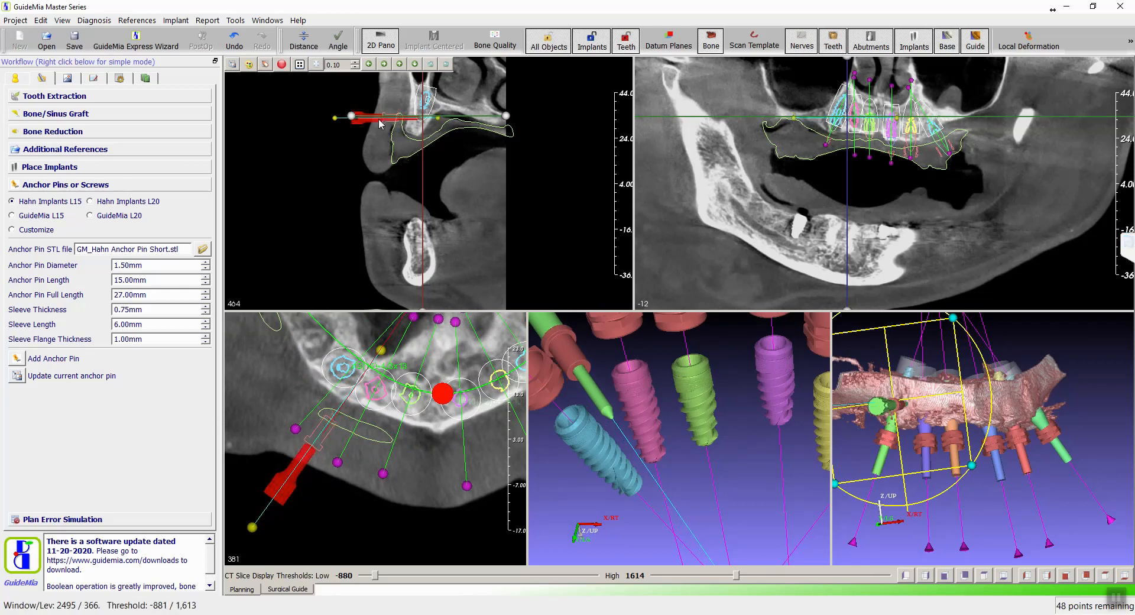
pyautogui.scroll(-3, 414, 141)
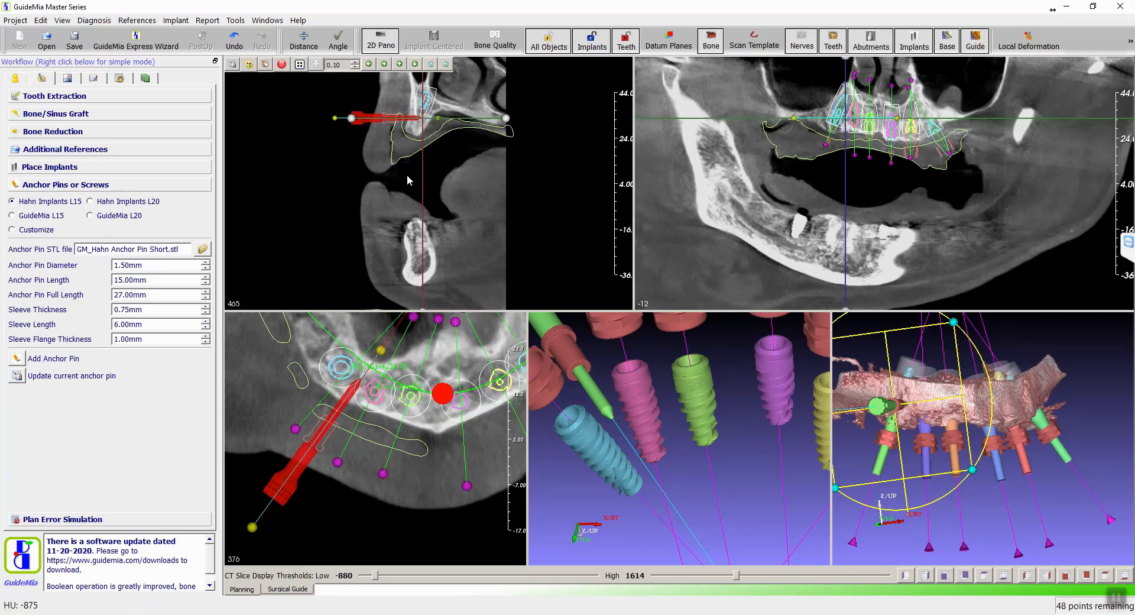
pyautogui.scroll(4, 405, 134)
pyautogui.moveTo(397, 126); pyautogui.dragTo(394, 126)
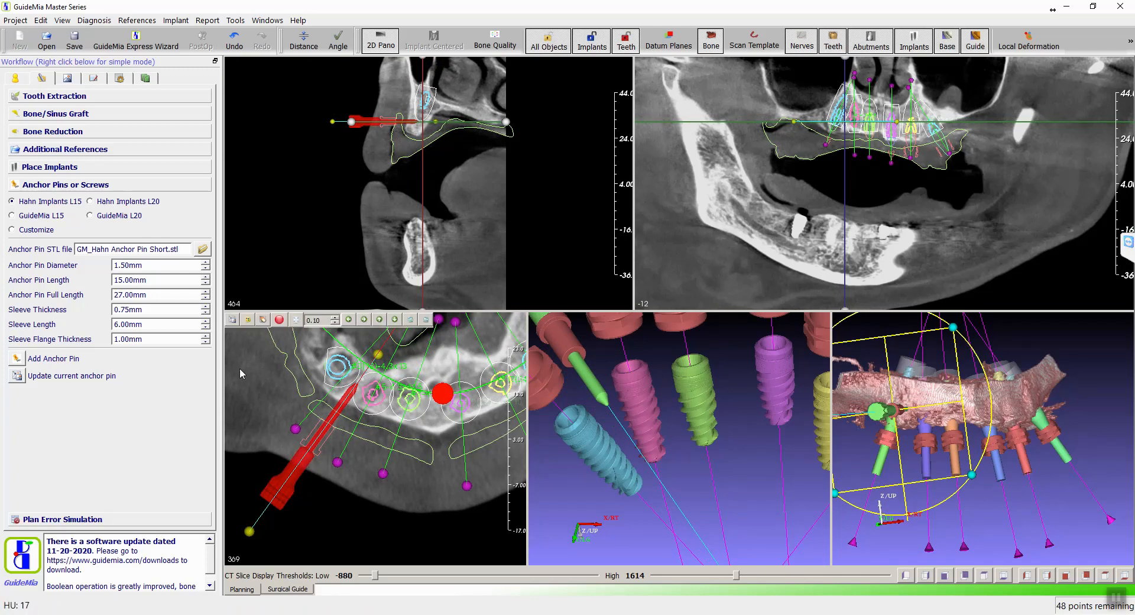
# Add a second Hahn Implants L15 anchor pin on the opposite facial side of the bone model, near the tooth 12 and 14 implants.
pyautogui.moveTo(1101, 406); pyautogui.dragTo(1041, 414)
pyautogui.moveTo(961, 506); pyautogui.dragTo(982, 438)
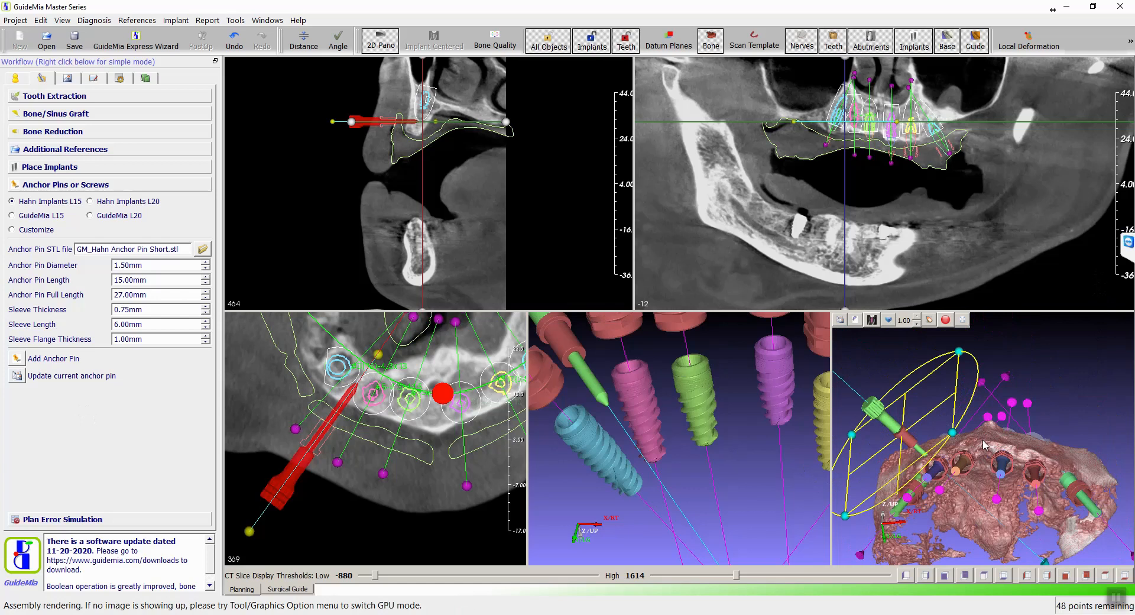
pyautogui.moveTo(1109, 354); pyautogui.dragTo(1009, 441)
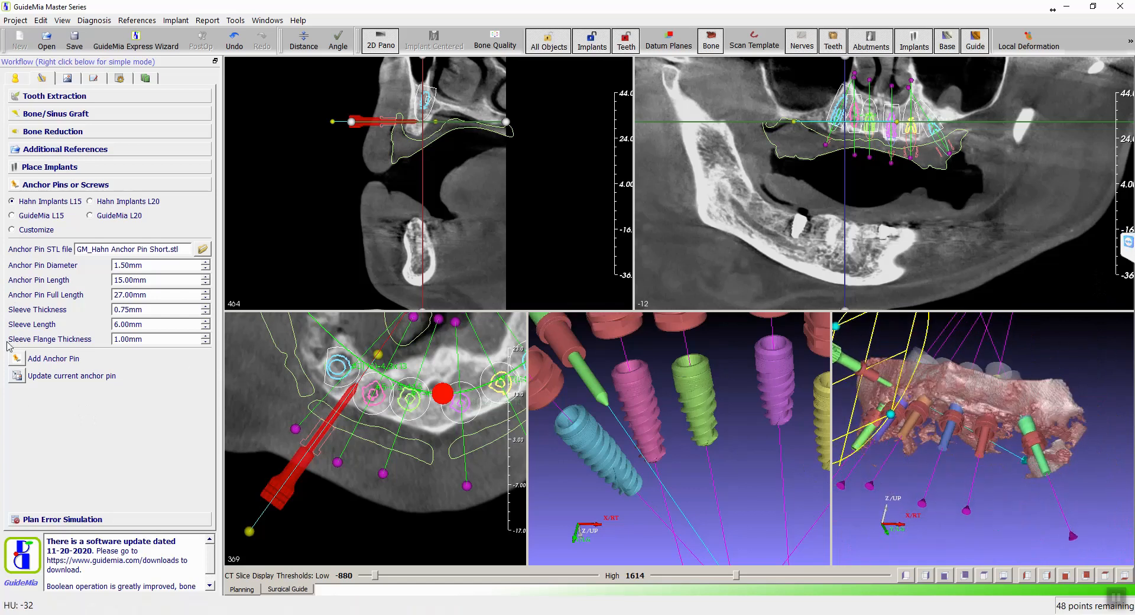
pyautogui.click(1007, 401)
# Angle and shift the second anchor pin in the axial view so its tip sits between the tooth 12 and 14 implants.
pyautogui.moveTo(415, 513); pyautogui.dragTo(360, 517, button='middle')
pyautogui.moveTo(461, 551); pyautogui.dragTo(501, 536)
pyautogui.moveTo(482, 498); pyautogui.dragTo(516, 494)
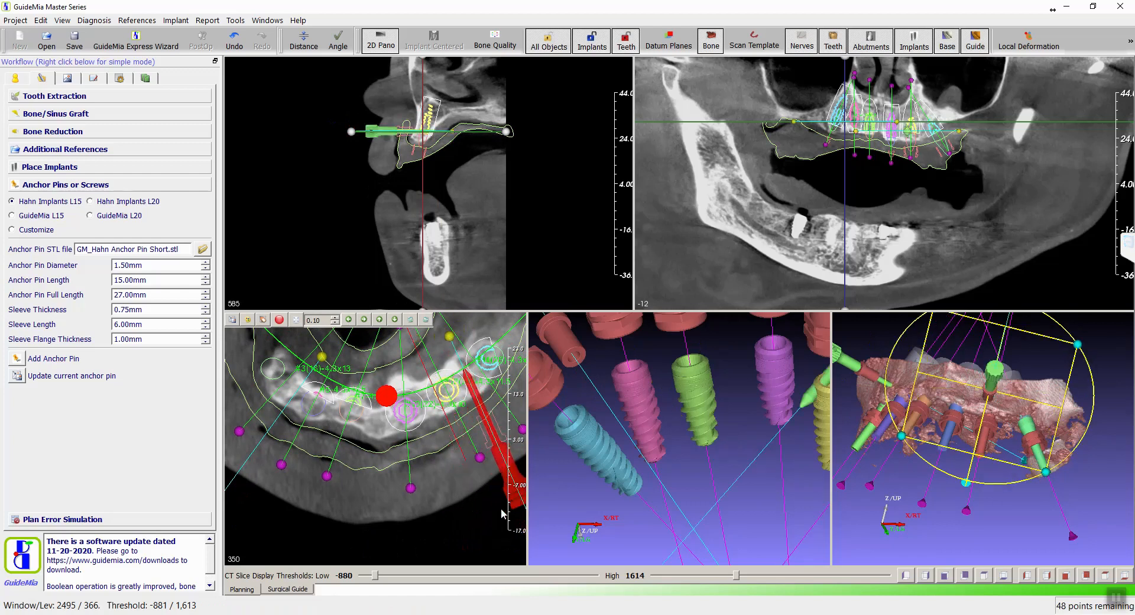
pyautogui.moveTo(461, 544); pyautogui.dragTo(412, 541, button='middle')
pyautogui.moveTo(489, 534); pyautogui.dragTo(493, 532)
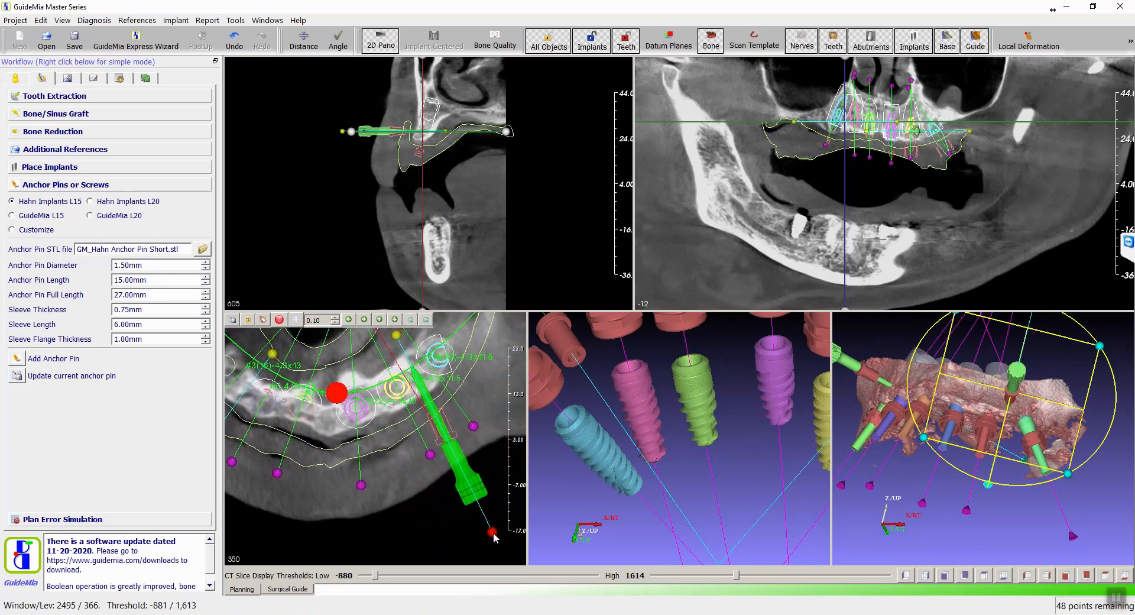
pyautogui.moveTo(476, 487); pyautogui.dragTo(480, 486)
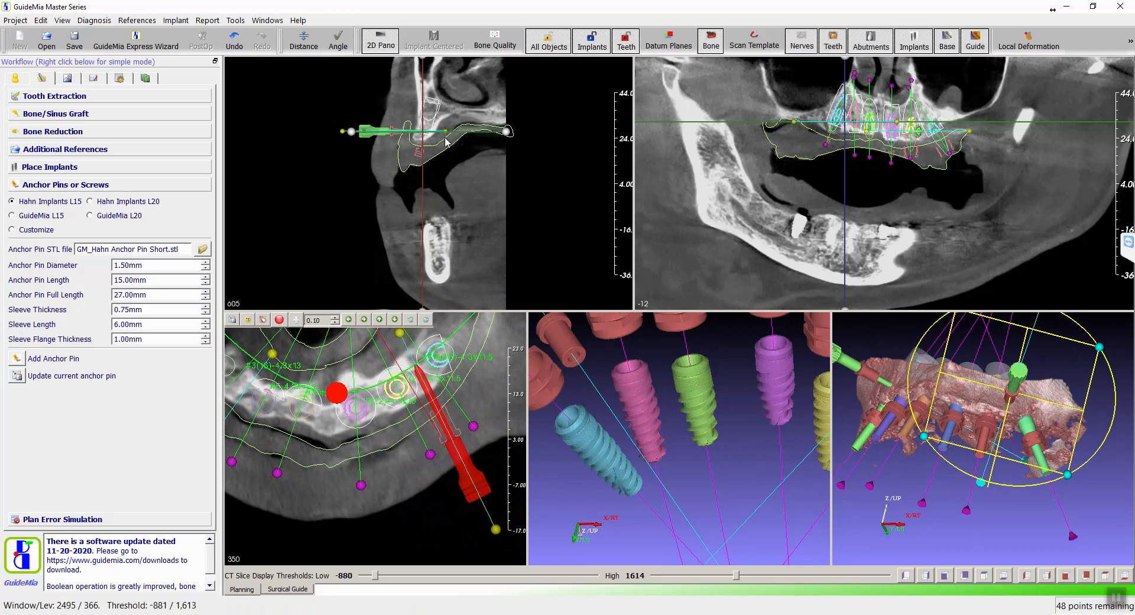
# Check the second anchor pin's bone engagement and clearance from the neighbouring implants through the cross-section slices.
pyautogui.scroll(3, 415, 121)
pyautogui.scroll(-6, 415, 123)
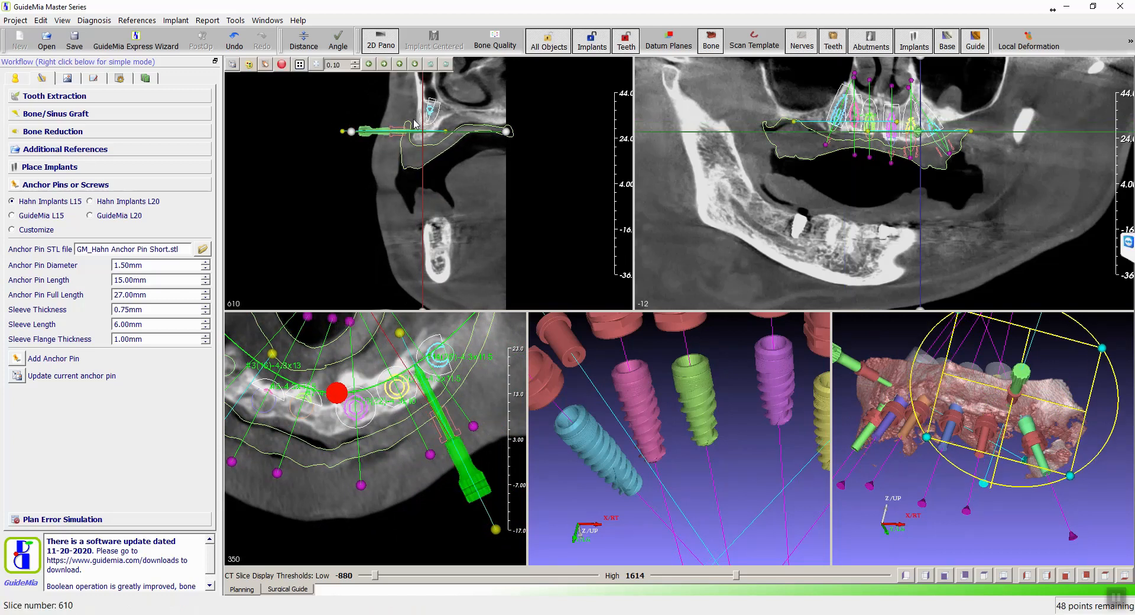
pyautogui.scroll(2, 414, 124)
pyautogui.scroll(-5, 415, 124)
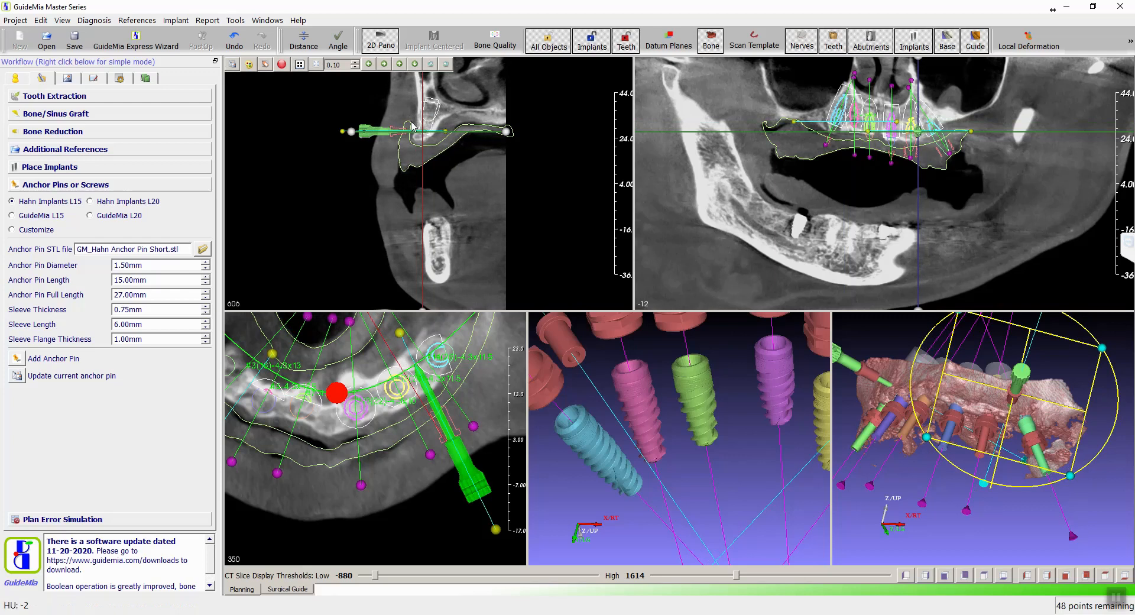
pyautogui.scroll(-2, 410, 137)
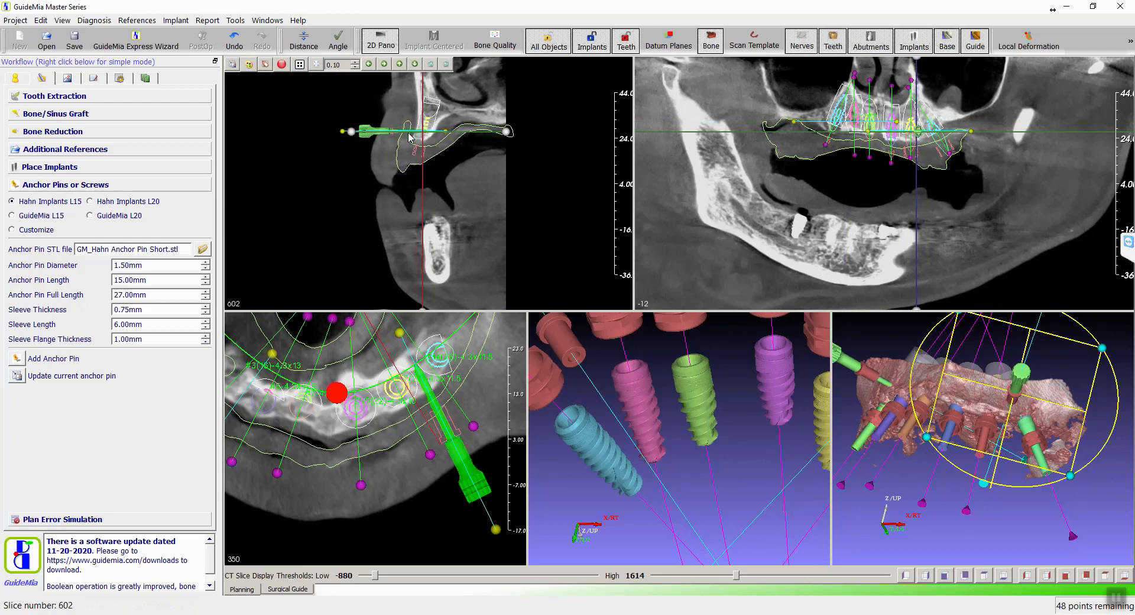
pyautogui.scroll(12, 410, 137)
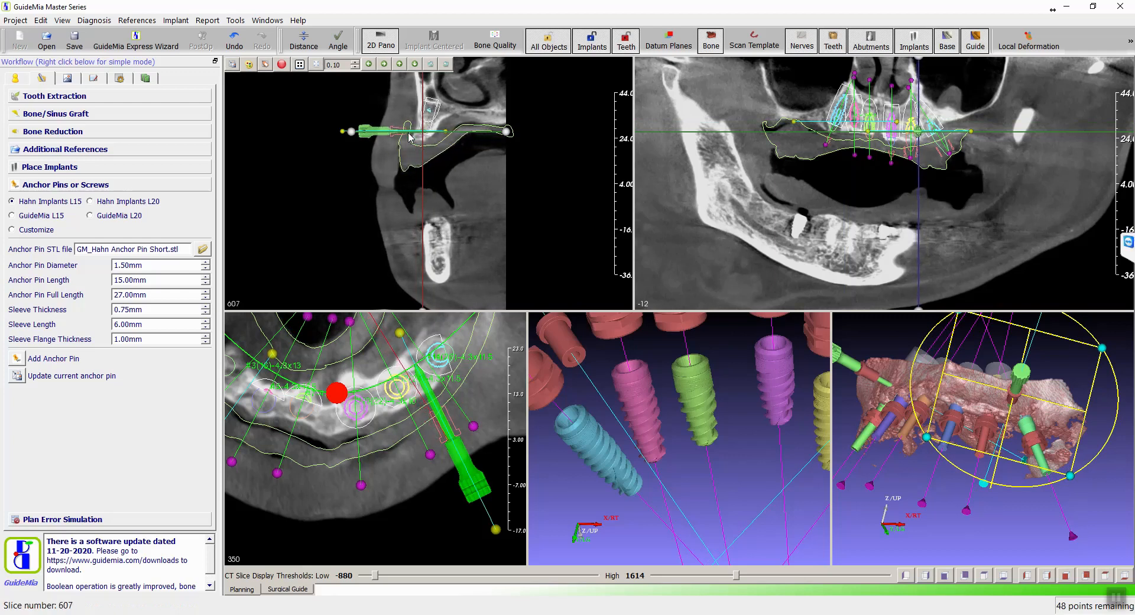
pyautogui.scroll(2, 416, 162)
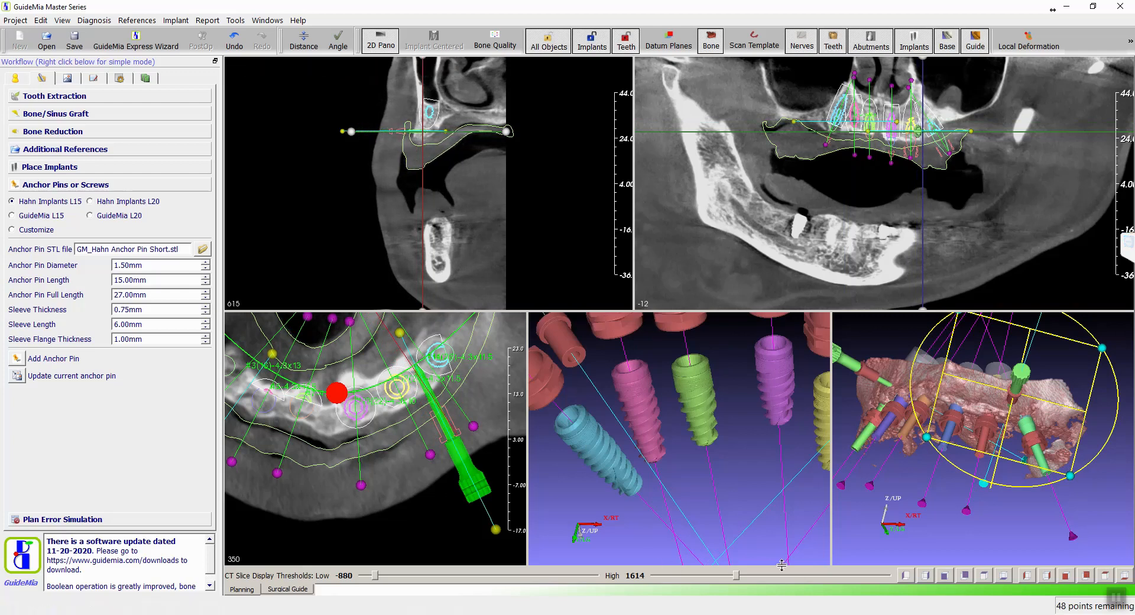
# Set the bone segmentation's tissue peeling thickness to 2.00 mm and apply it.
pyautogui.scroll(-1, 865, 556)
pyautogui.scroll(-1, 865, 559)
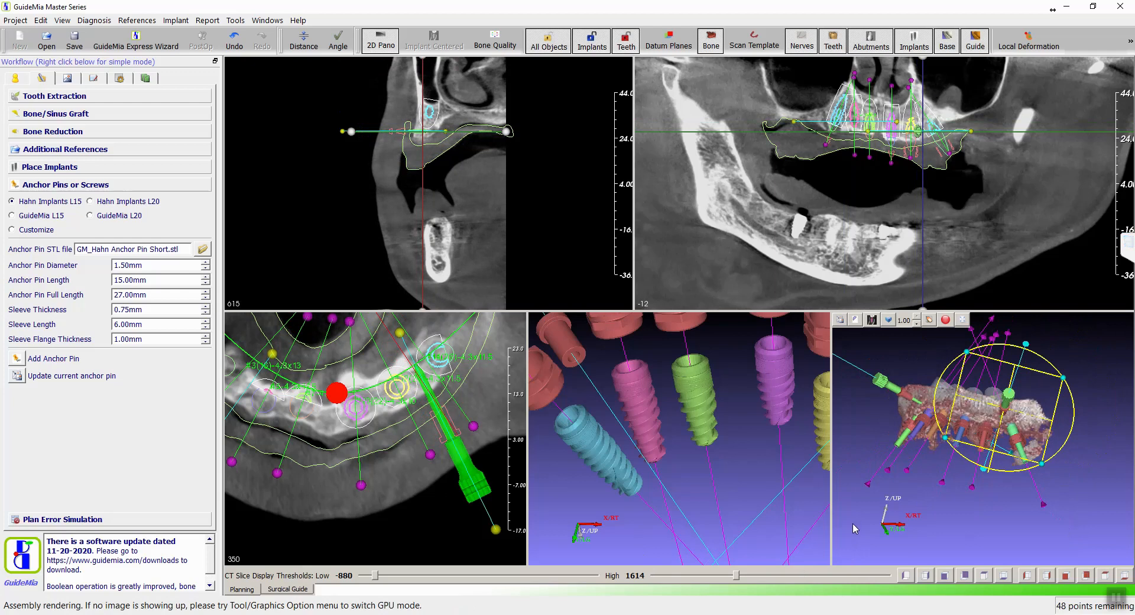
pyautogui.moveTo(852, 523); pyautogui.dragTo(854, 520)
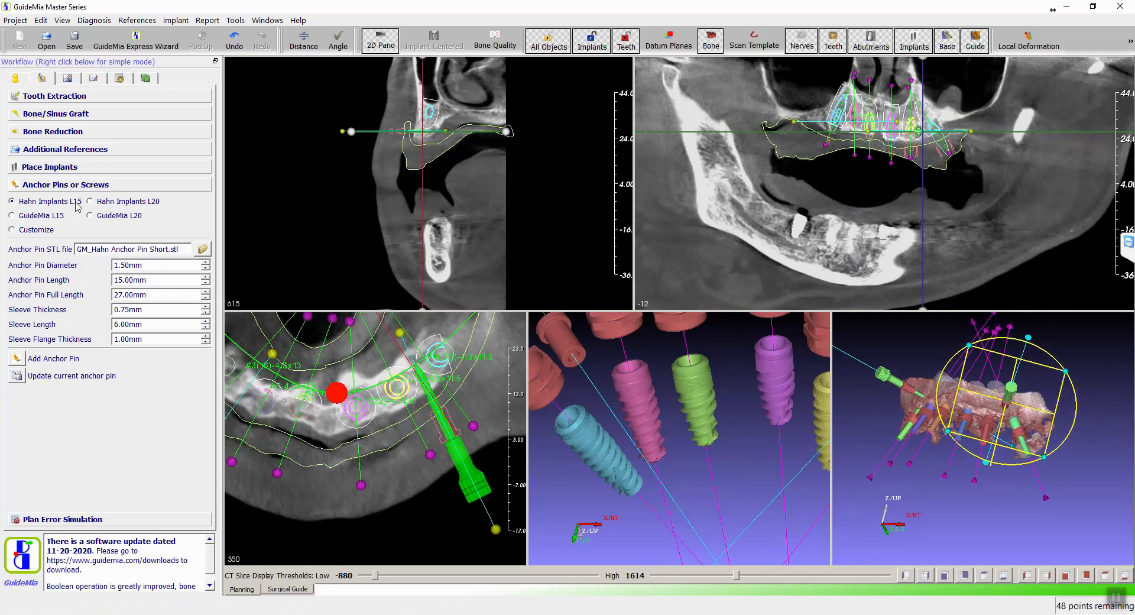
pyautogui.click(14, 78)
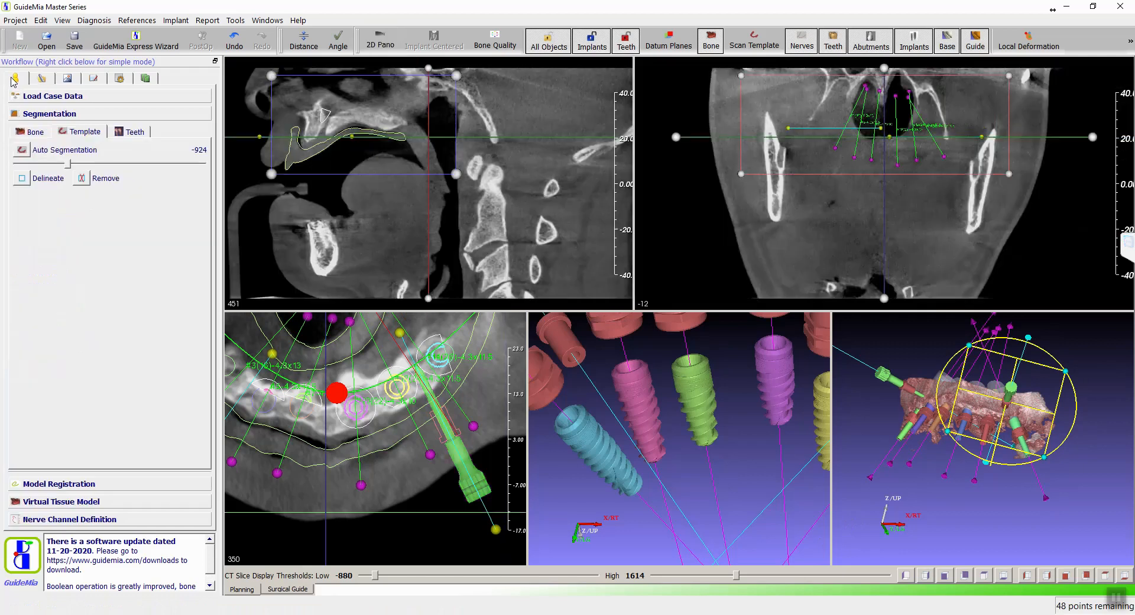
pyautogui.click(31, 132)
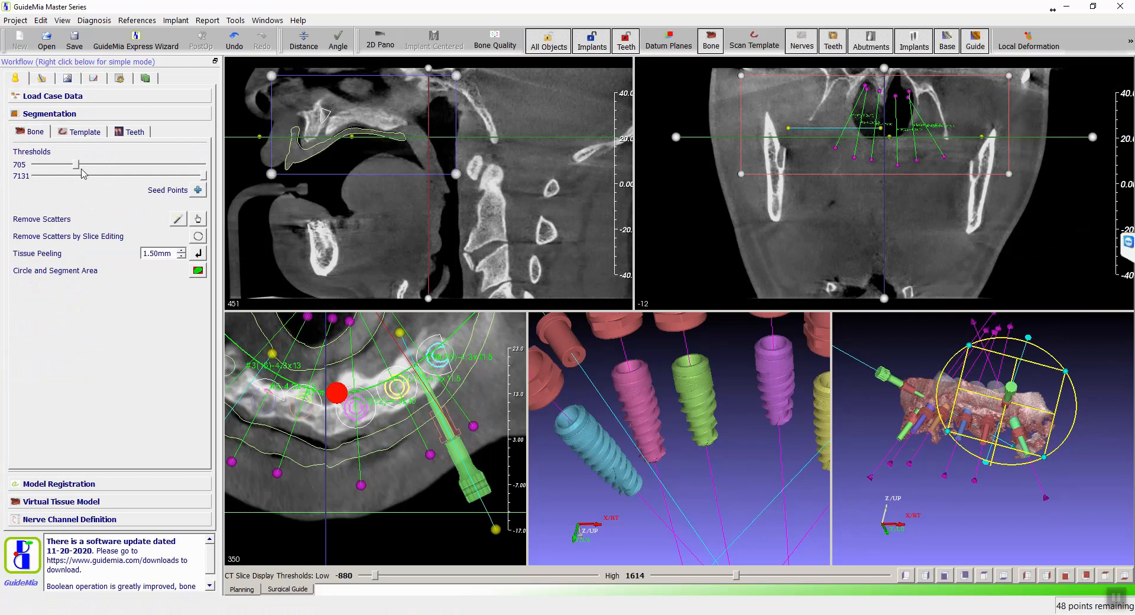
pyautogui.moveTo(159, 249); pyautogui.dragTo(143, 249)
pyautogui.write('2')
pyautogui.click(198, 253)
# Make the bone model the current working object and inspect its ridge surface from the palatal and front sides.
pyautogui.moveTo(569, 514)
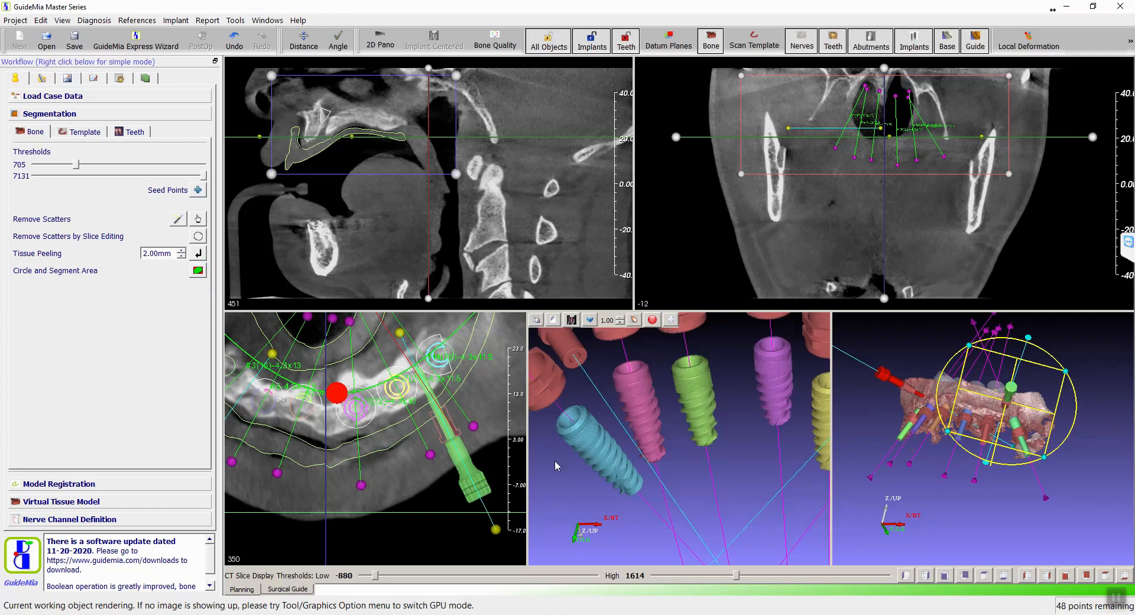
pyautogui.moveTo(555, 457); pyautogui.dragTo(566, 526, button='right')
pyautogui.moveTo(903, 371)
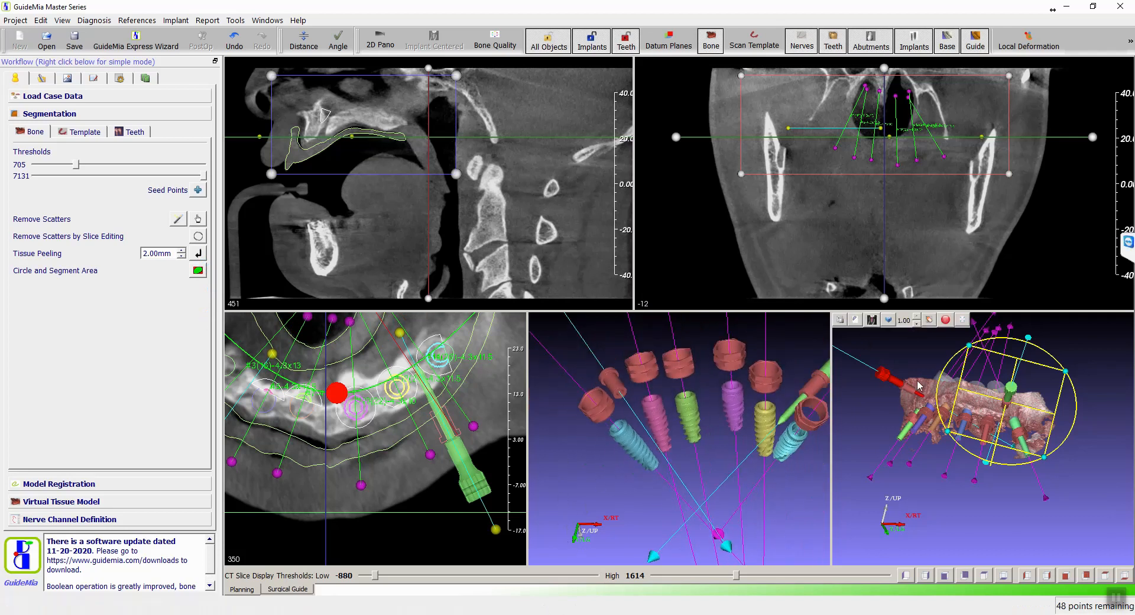
pyautogui.rightClick(918, 386)
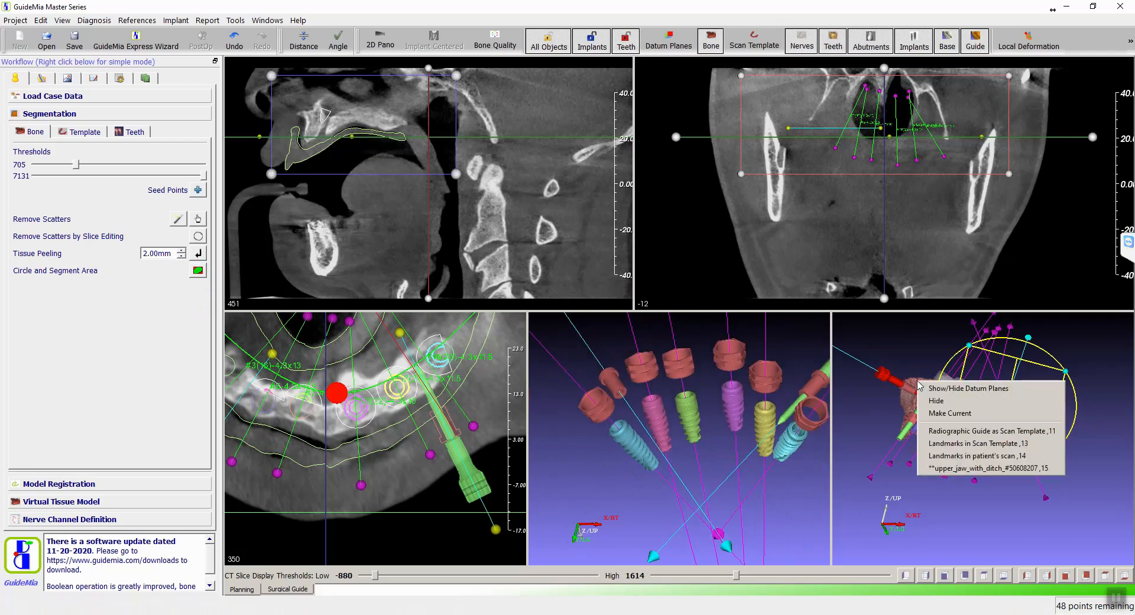
pyautogui.click(925, 417)
pyautogui.scroll(3, 716, 433)
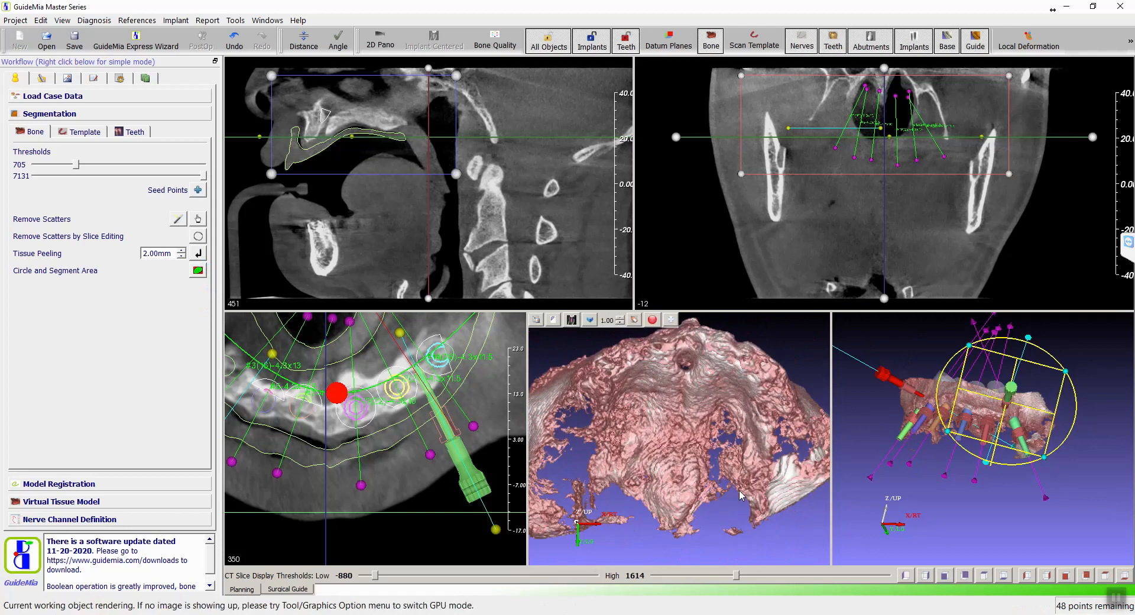
pyautogui.scroll(4, 707, 424)
pyautogui.moveTo(703, 421); pyautogui.dragTo(705, 469)
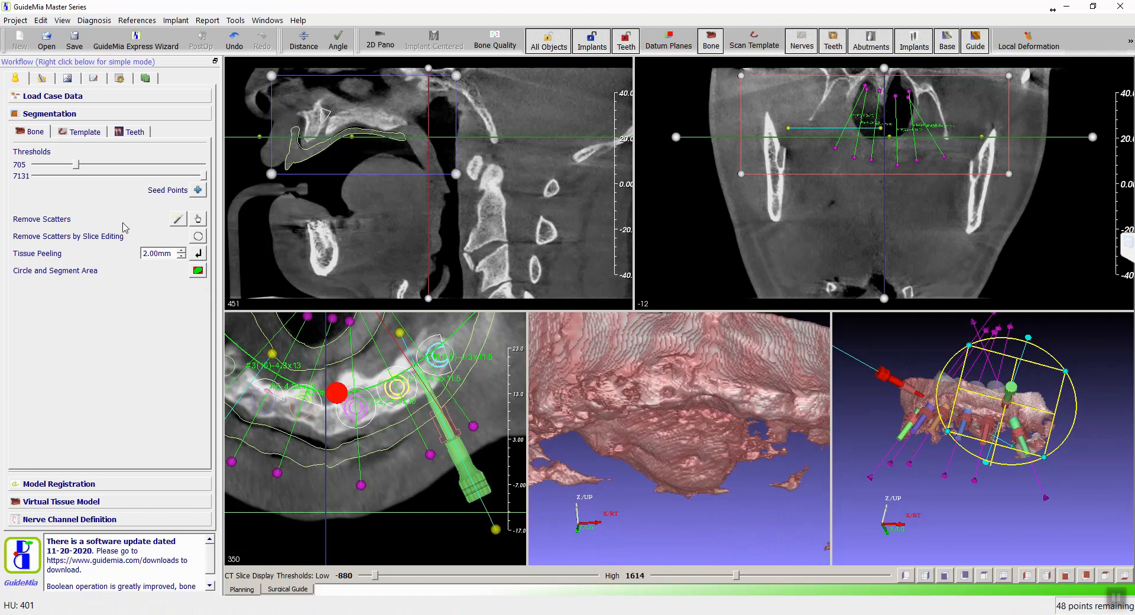
# Set the lower bone threshold to 675 and delete the SoftTissuePeeling operation from the bone structure.
pyautogui.moveTo(76, 164); pyautogui.dragTo(75, 164)
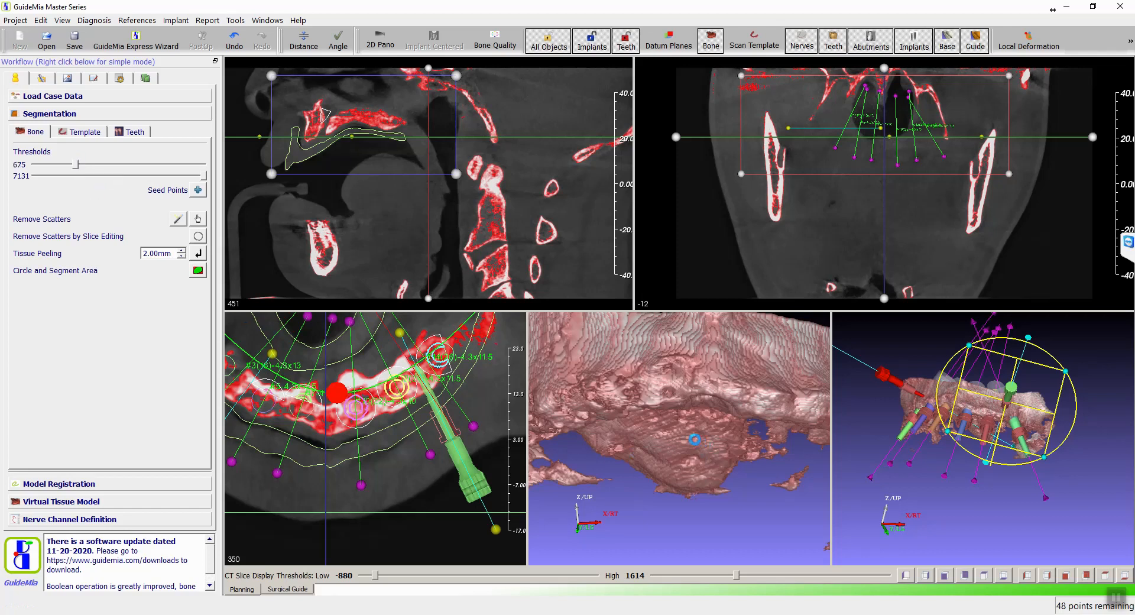
pyautogui.moveTo(704, 451); pyautogui.dragTo(720, 482)
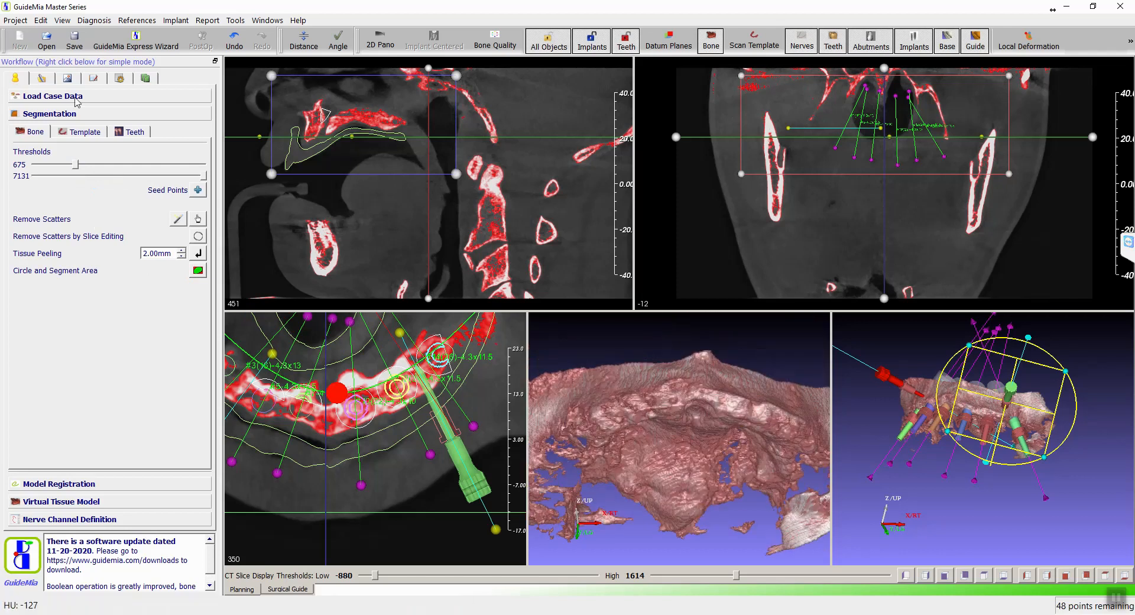
pyautogui.click(94, 79)
pyautogui.click(76, 156)
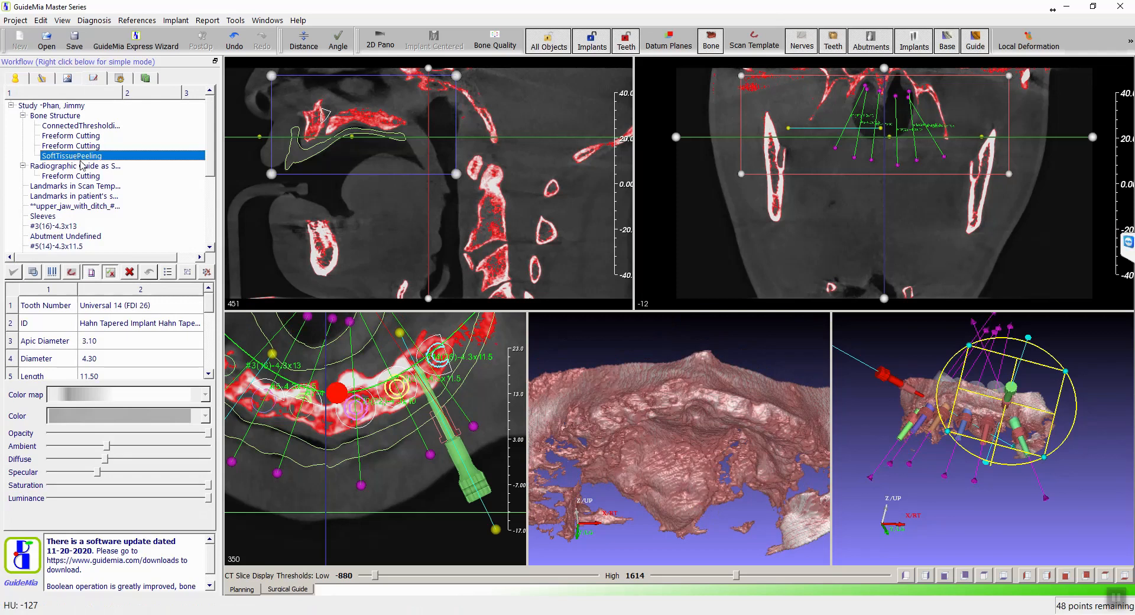
pyautogui.click(129, 272)
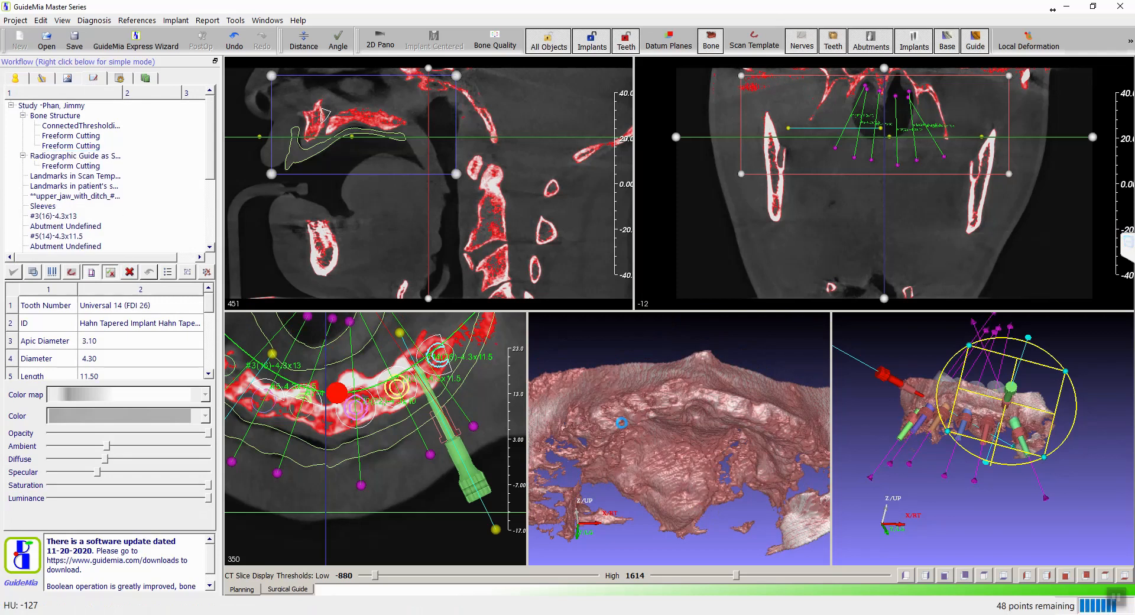
# Apply tissue peeling to the bone model with a thickness of 2.50 mm.
pyautogui.click(15, 79)
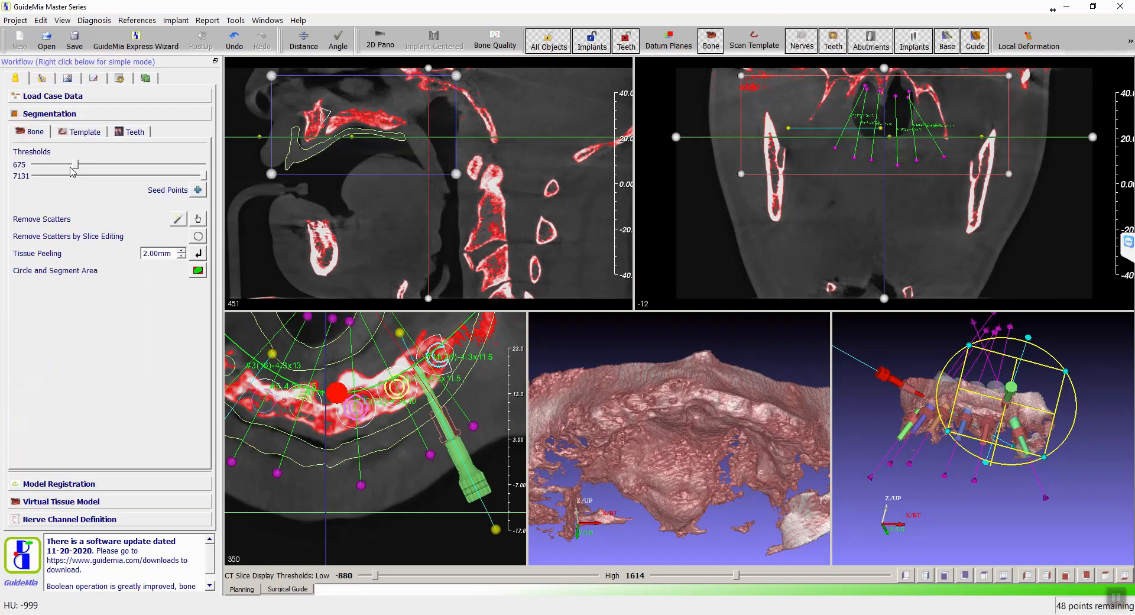
pyautogui.click(198, 254)
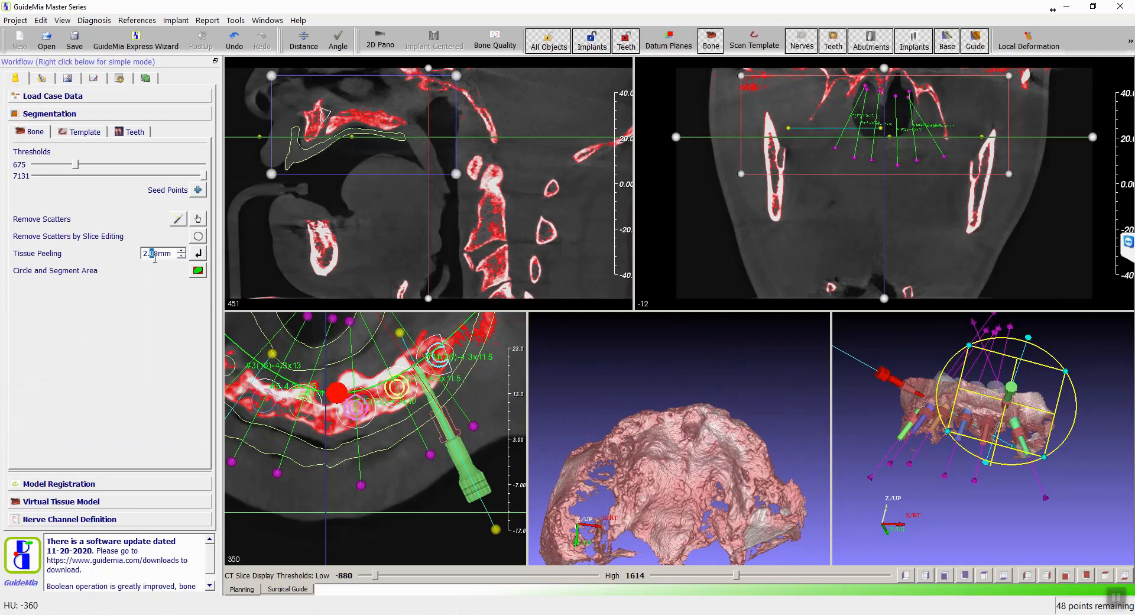
pyautogui.click(199, 253)
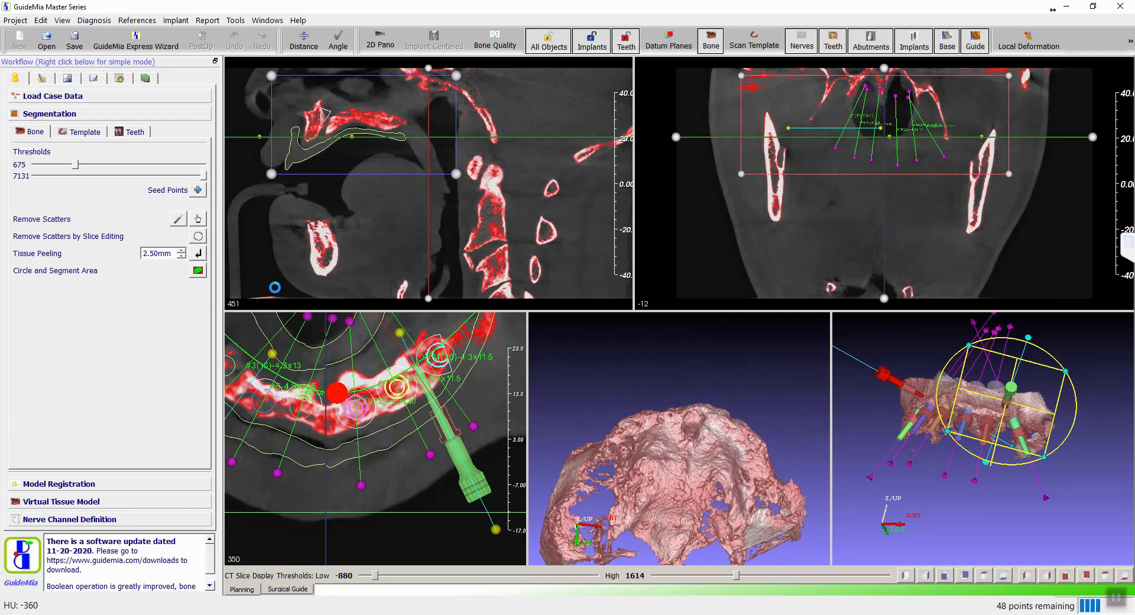
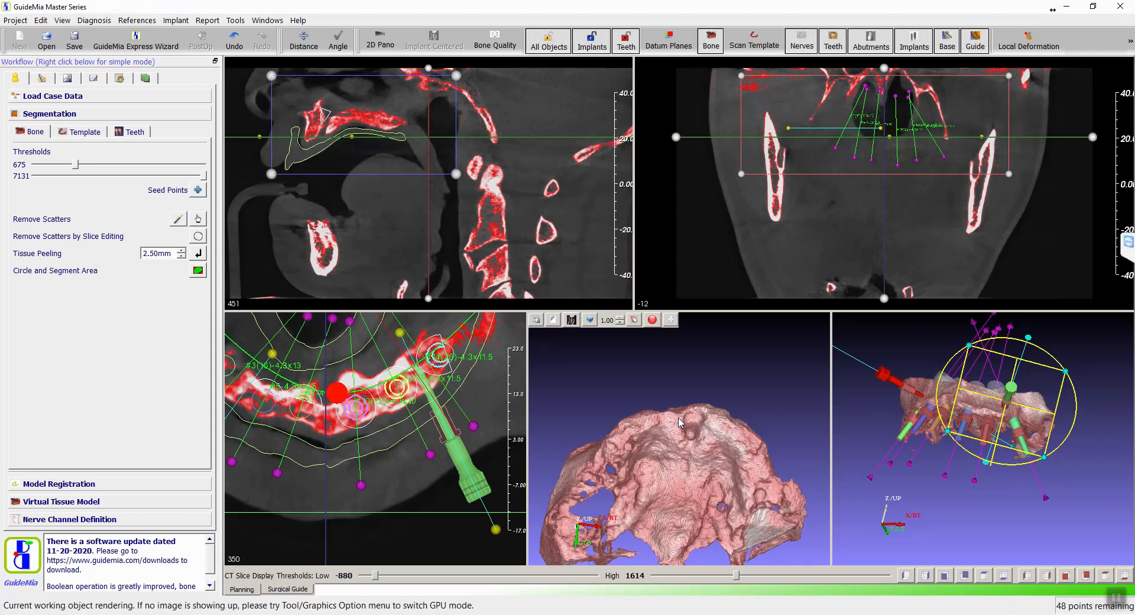
# Segment the alveolar ridge of the bone model by circling it along the outside of the arch with Circle and Segment Area.
pyautogui.moveTo(664, 390); pyautogui.dragTo(646, 406)
pyautogui.scroll(5, 647, 411)
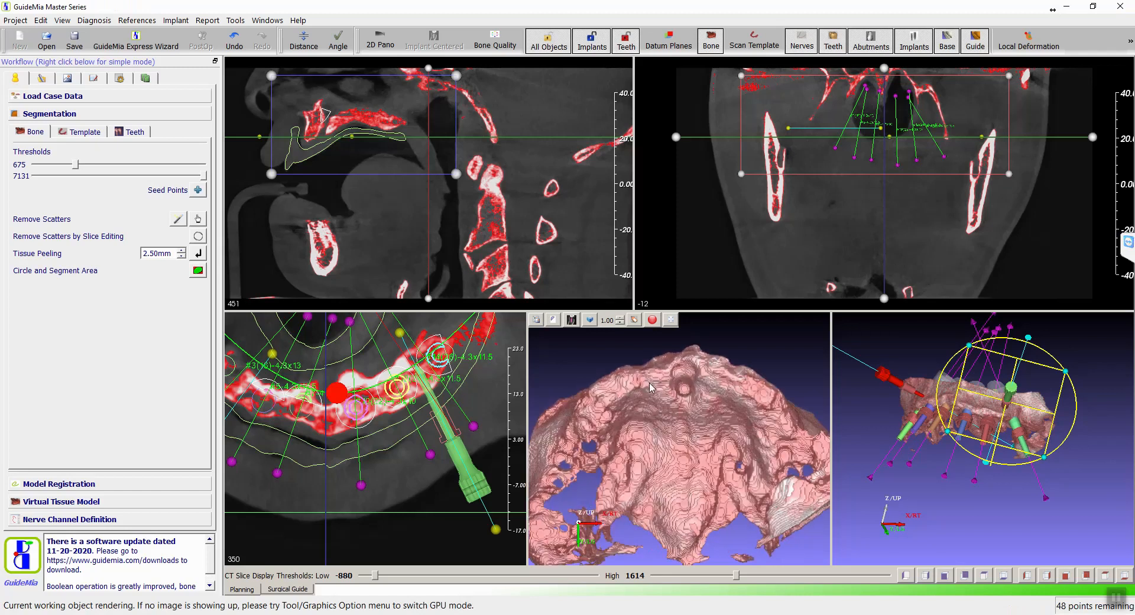
pyautogui.moveTo(647, 411); pyautogui.dragTo(783, 458)
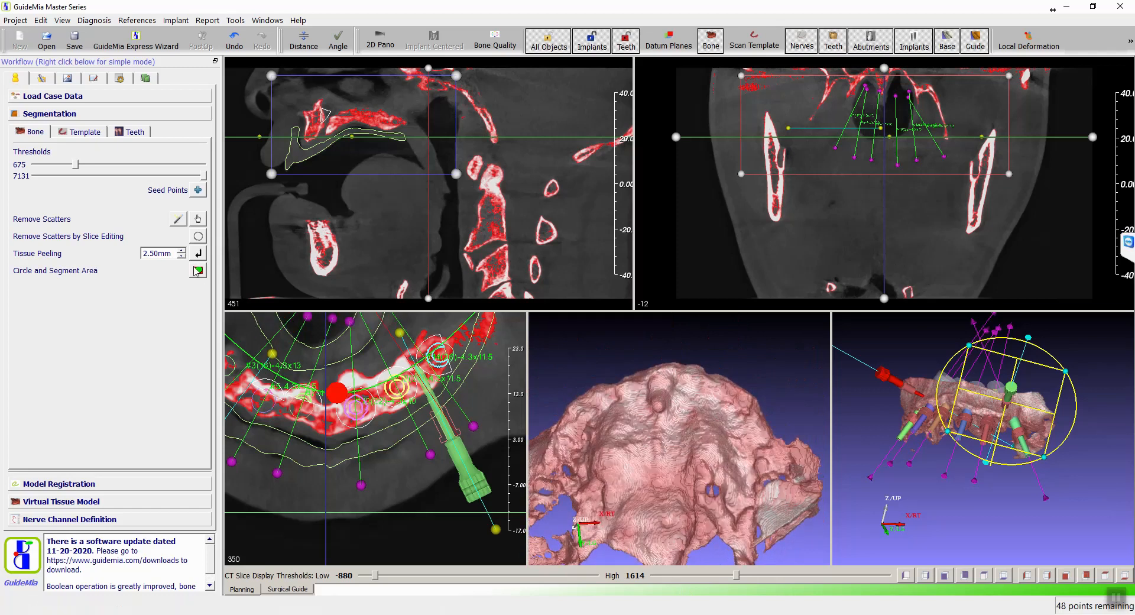
pyautogui.click(198, 271)
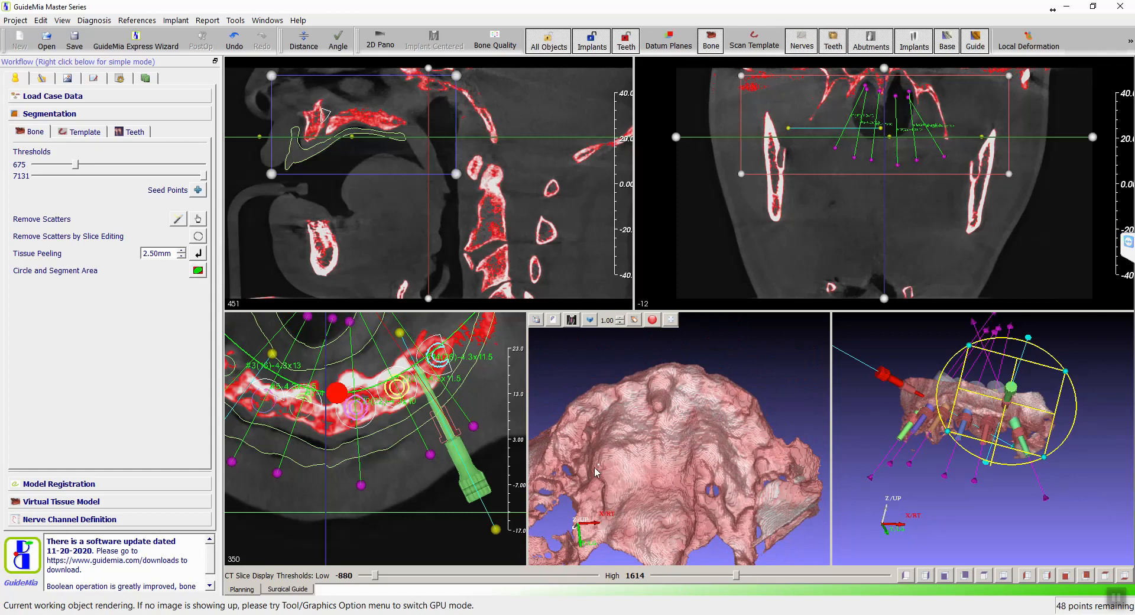
pyautogui.moveTo(552, 424); pyautogui.dragTo(579, 383)
pyautogui.click(654, 349)
pyautogui.click(744, 367)
pyautogui.click(780, 418)
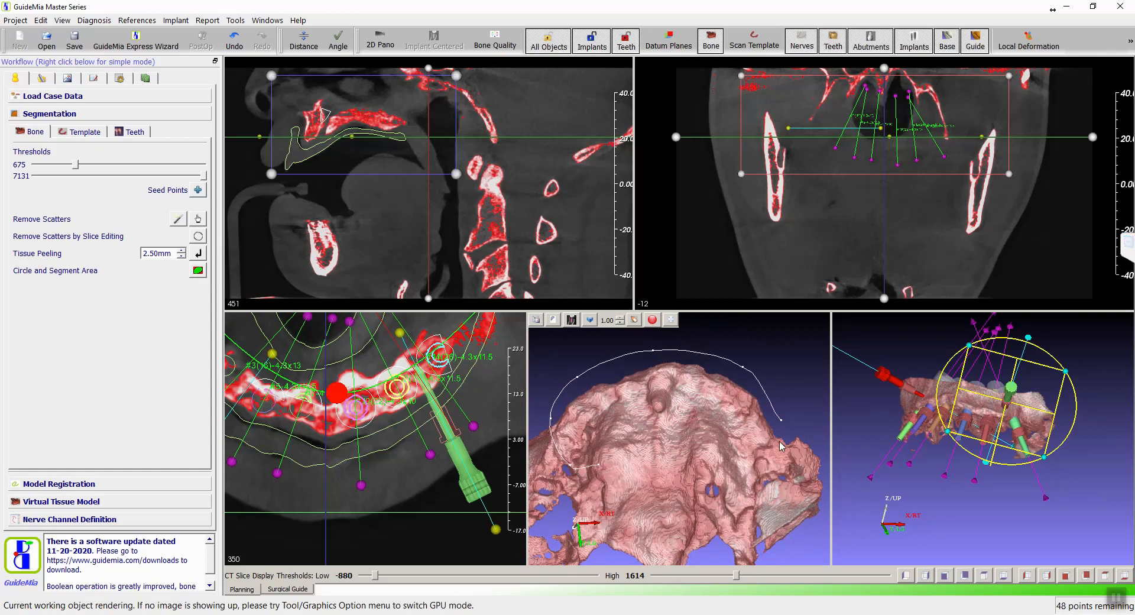
pyautogui.click(776, 458)
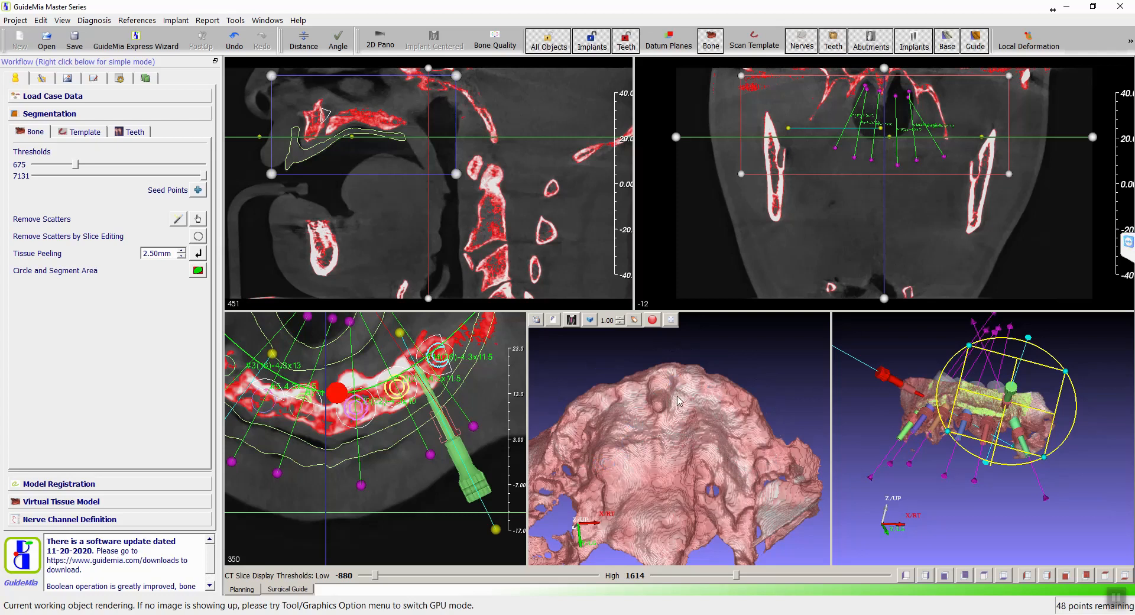
# Show the upper_jaw_with_ditch model in the assembly, make it the current working object and turn its tissue side to face the view.
pyautogui.moveTo(979, 541); pyautogui.dragTo(1018, 519)
pyautogui.scroll(-1, 611, 410)
pyautogui.scroll(-1, 612, 411)
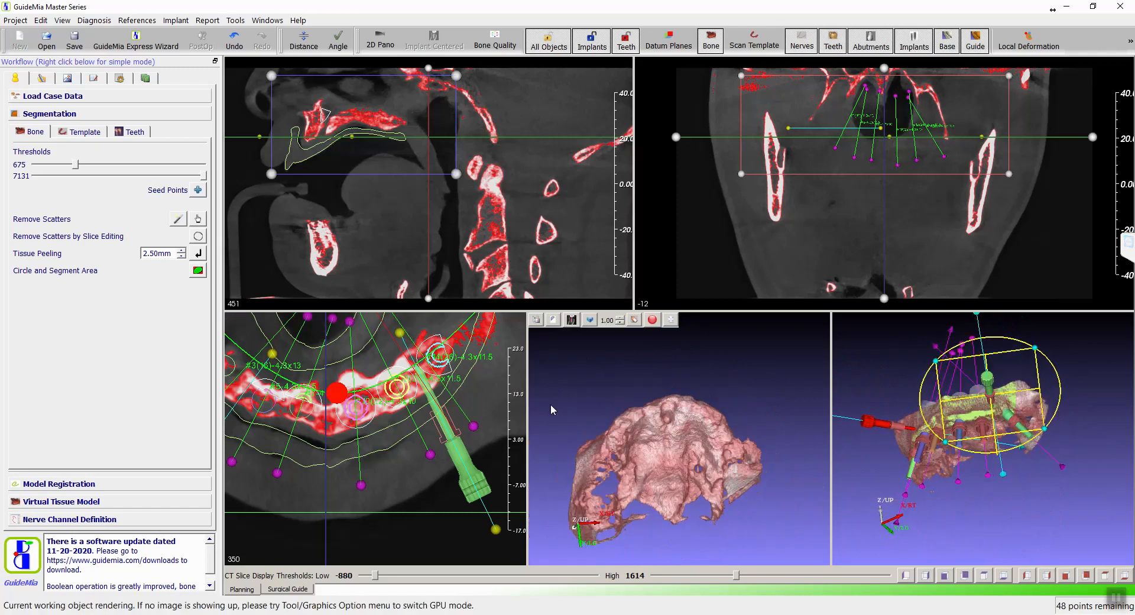
pyautogui.rightClick(860, 465)
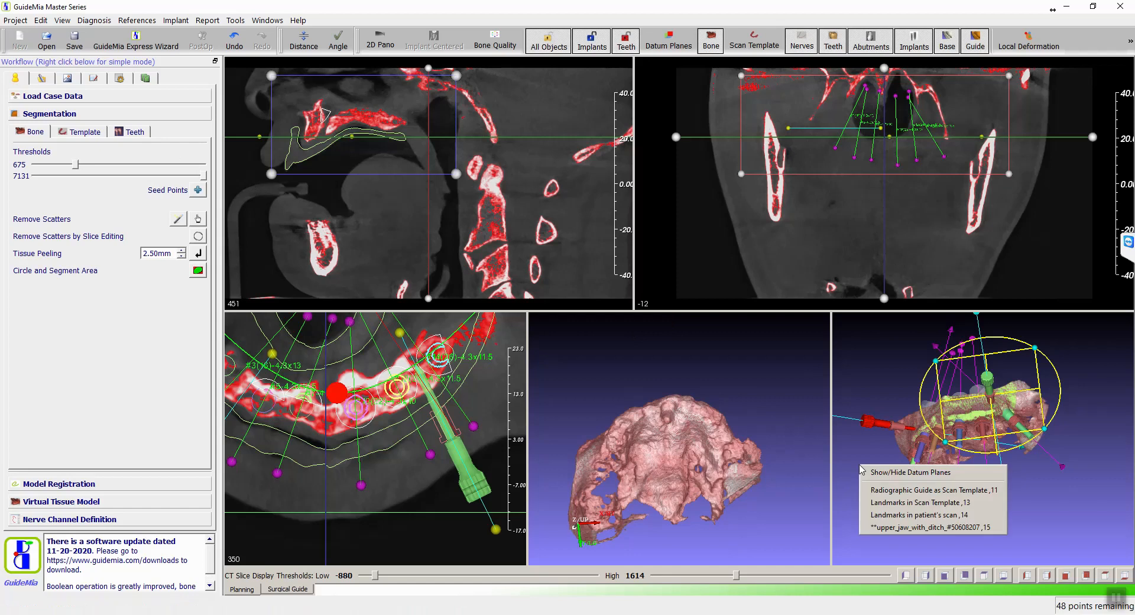
pyautogui.click(884, 527)
pyautogui.moveTo(964, 538); pyautogui.dragTo(976, 513)
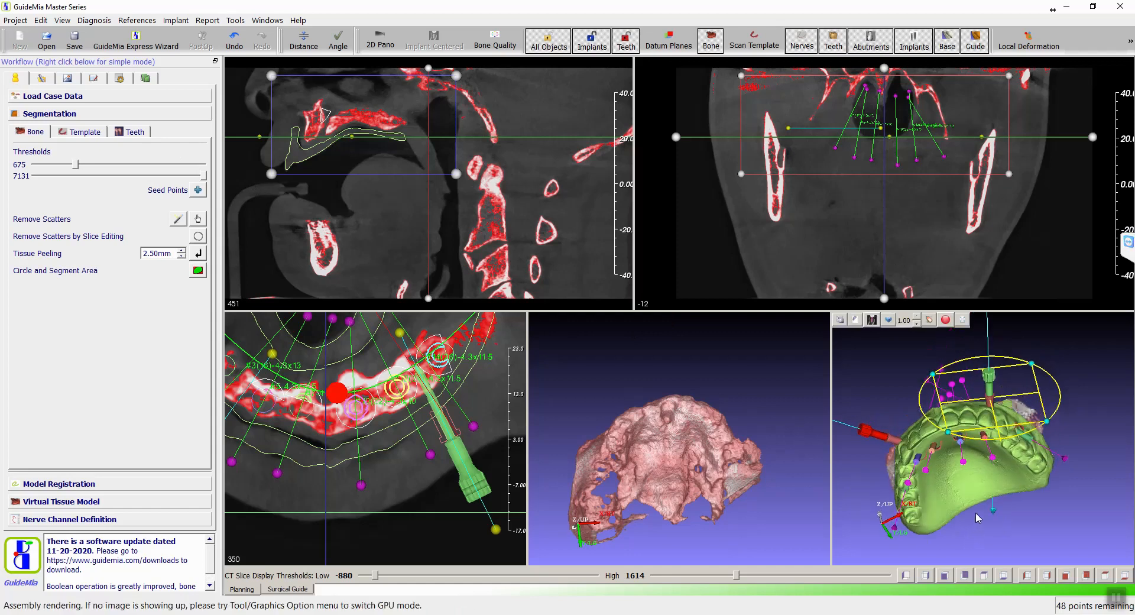
pyautogui.rightClick(942, 516)
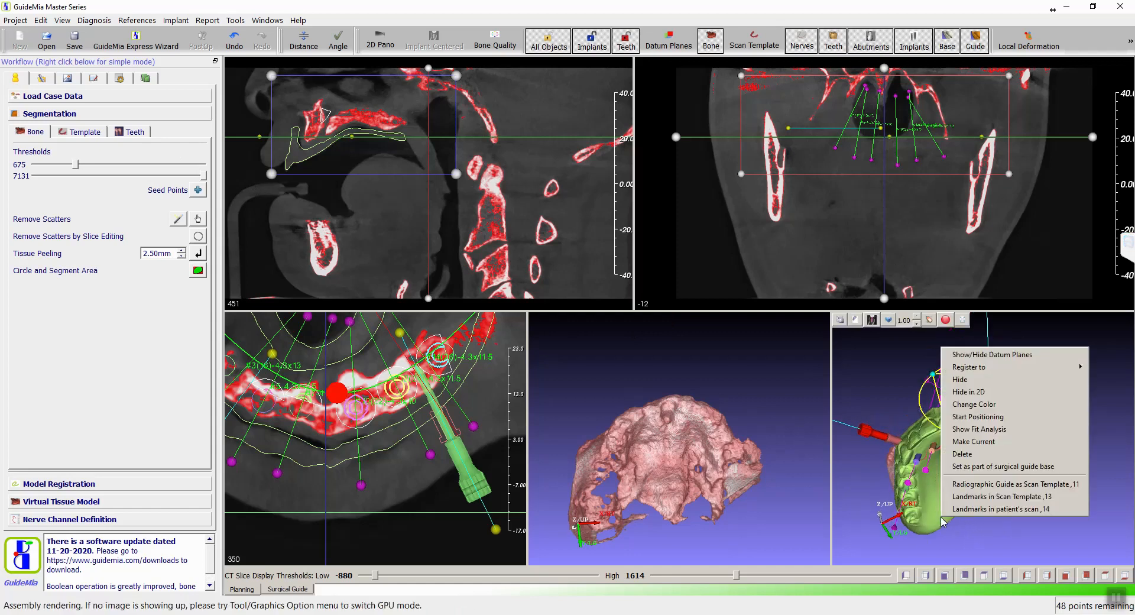
pyautogui.click(974, 441)
pyautogui.moveTo(781, 381); pyautogui.dragTo(675, 436)
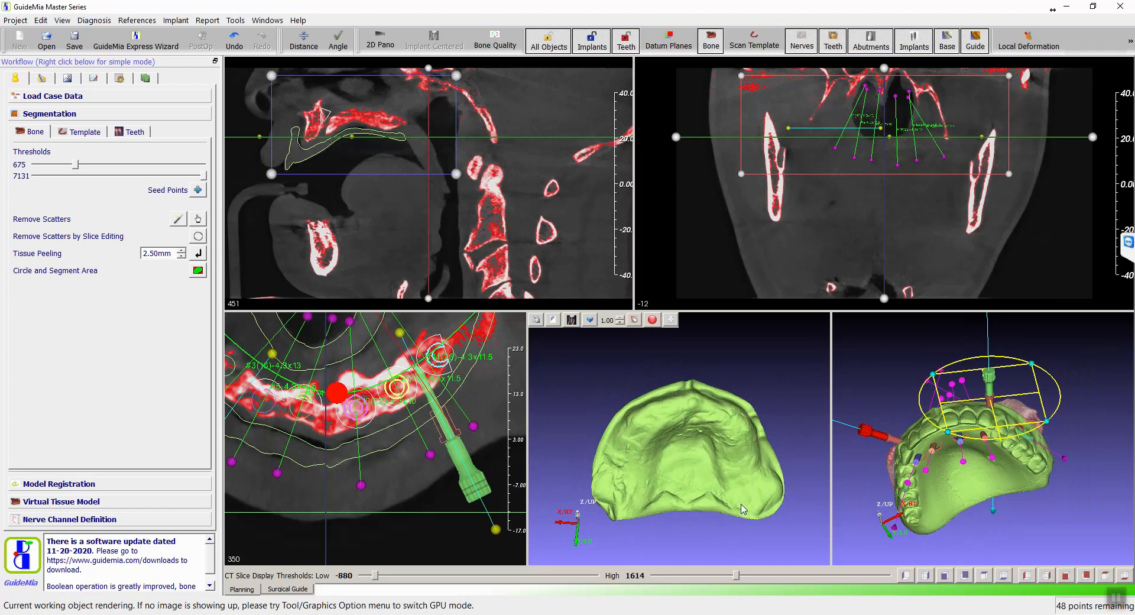
pyautogui.moveTo(761, 432)
pyautogui.mouseDown()
pyautogui.moveTo(782, 410)
pyautogui.moveTo(760, 421)
pyautogui.moveTo(765, 432)
pyautogui.mouseUp()
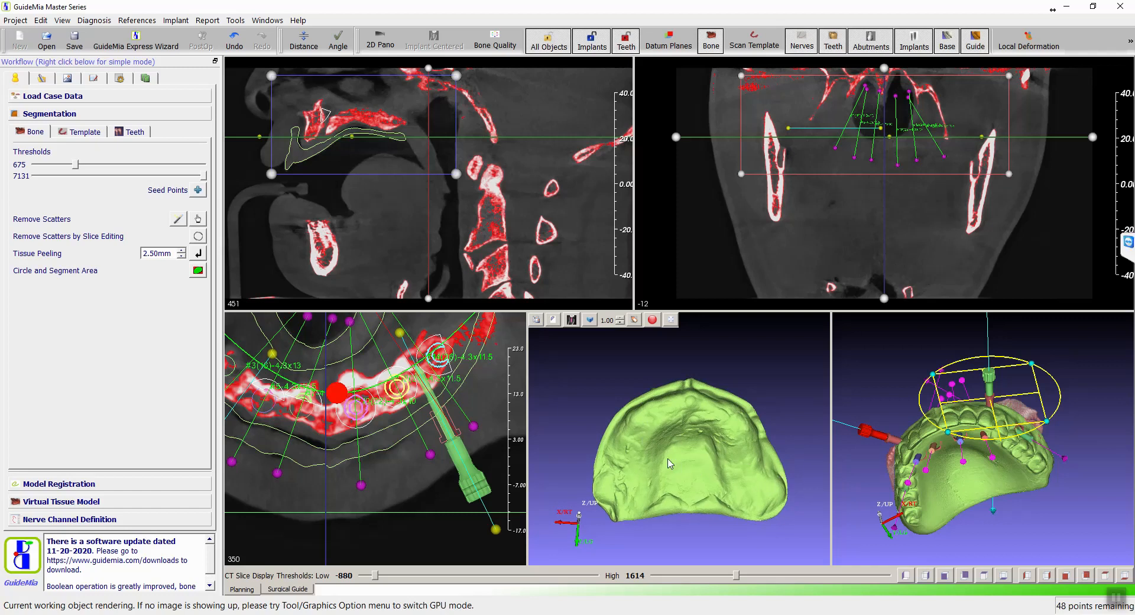
# Trim the outer border off the upper jaw model with Trim and make solid by outlining just inside its edge.
pyautogui.click(61, 97)
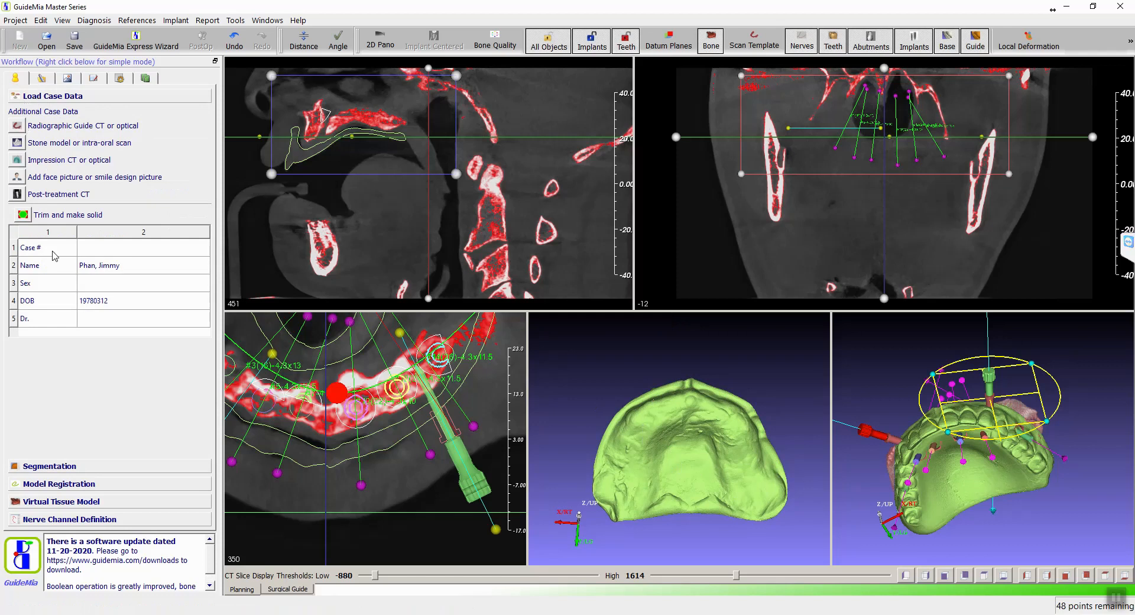
pyautogui.click(23, 215)
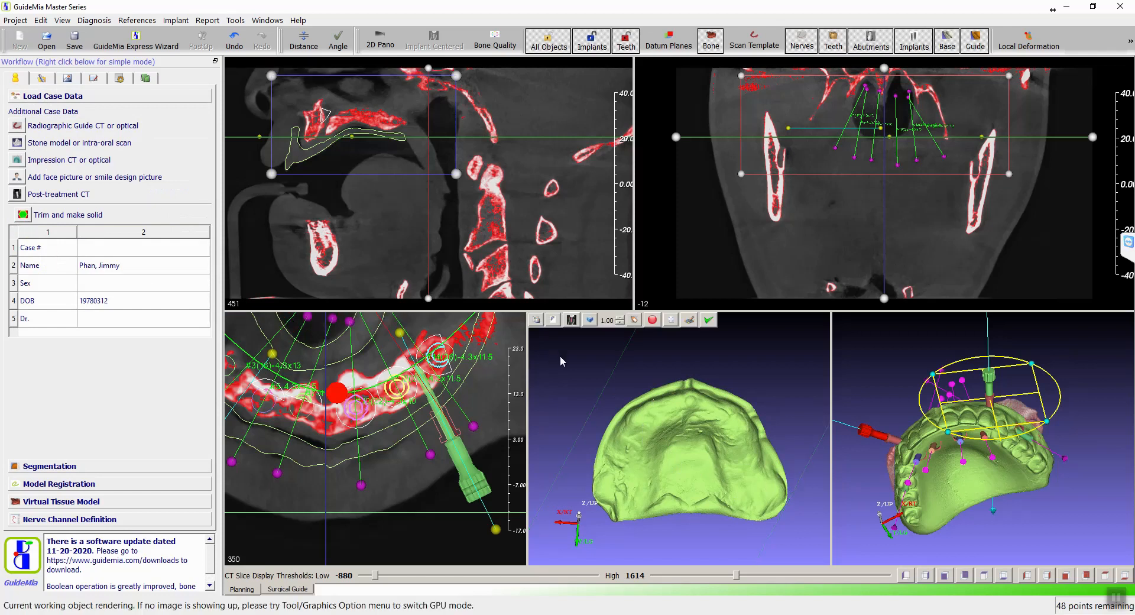
pyautogui.moveTo(611, 440); pyautogui.dragTo(571, 441)
pyautogui.moveTo(571, 441); pyautogui.dragTo(560, 324, button='right')
pyautogui.moveTo(547, 345); pyautogui.dragTo(546, 327, button='middle')
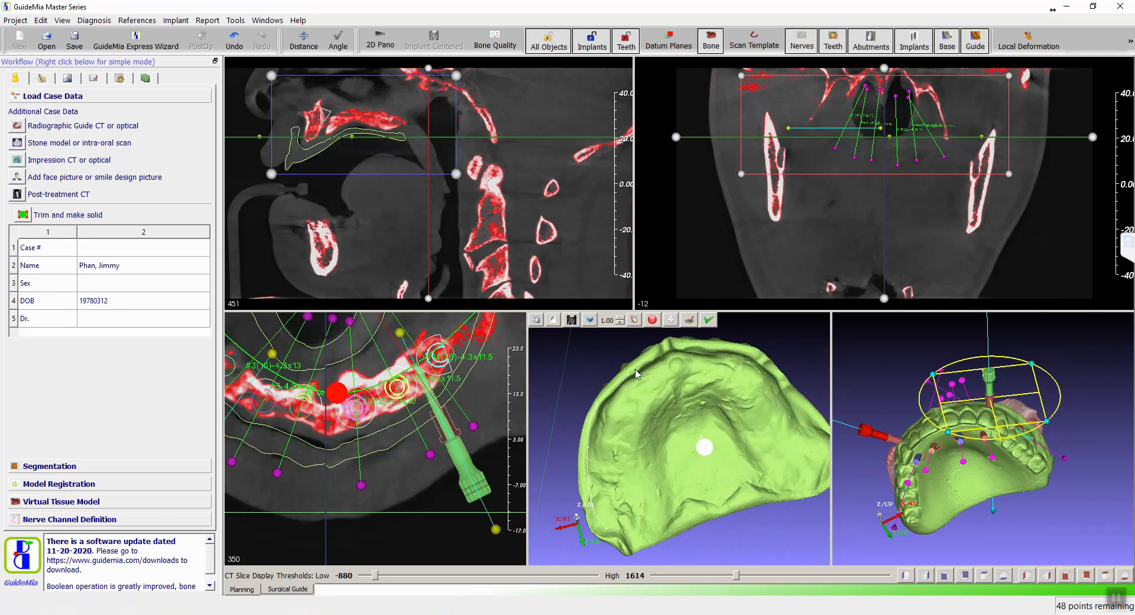
pyautogui.click(680, 347)
pyautogui.click(759, 366)
pyautogui.click(799, 413)
pyautogui.click(819, 449)
pyautogui.click(806, 489)
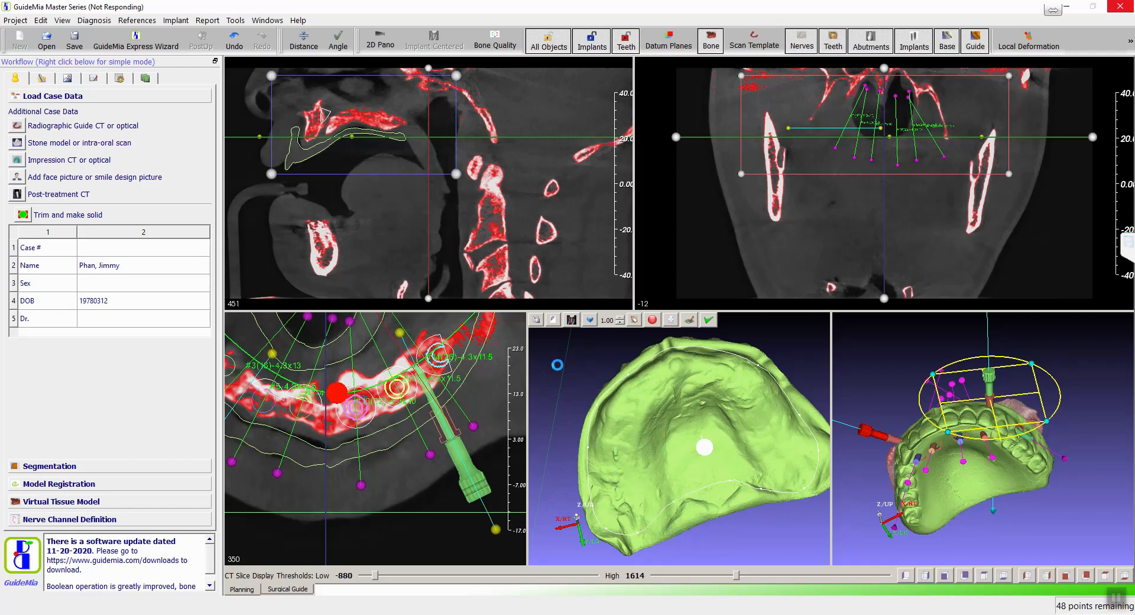
# Outline the tissue-side surface of the jaw model in a side view and trim away the teeth side.
pyautogui.moveTo(549, 378); pyautogui.dragTo(702, 528)
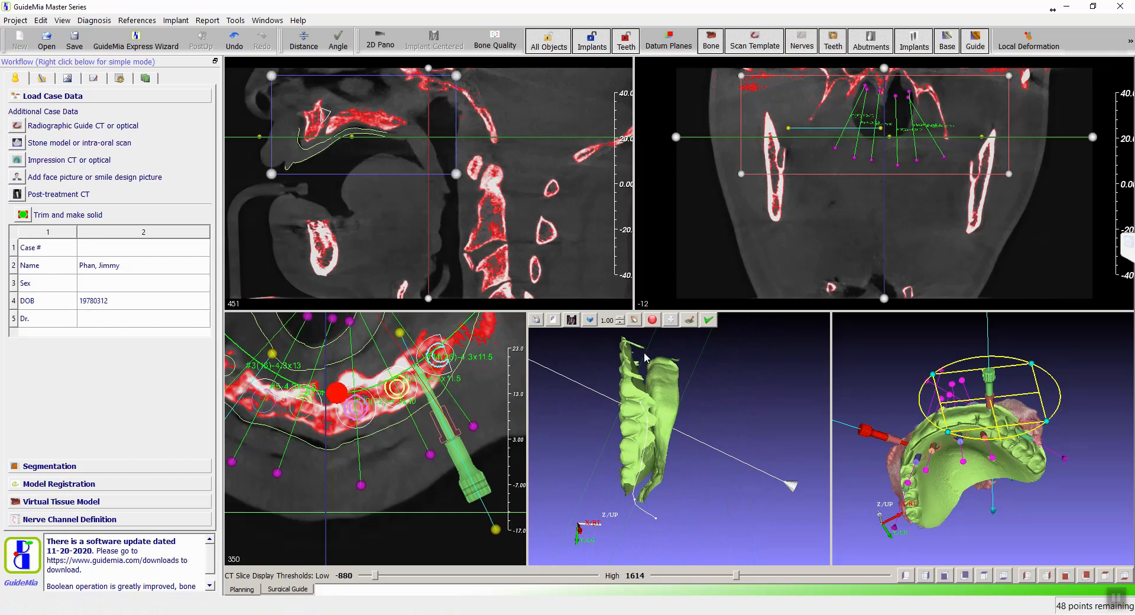
pyautogui.click(701, 410)
pyautogui.click(690, 487)
pyautogui.click(658, 520)
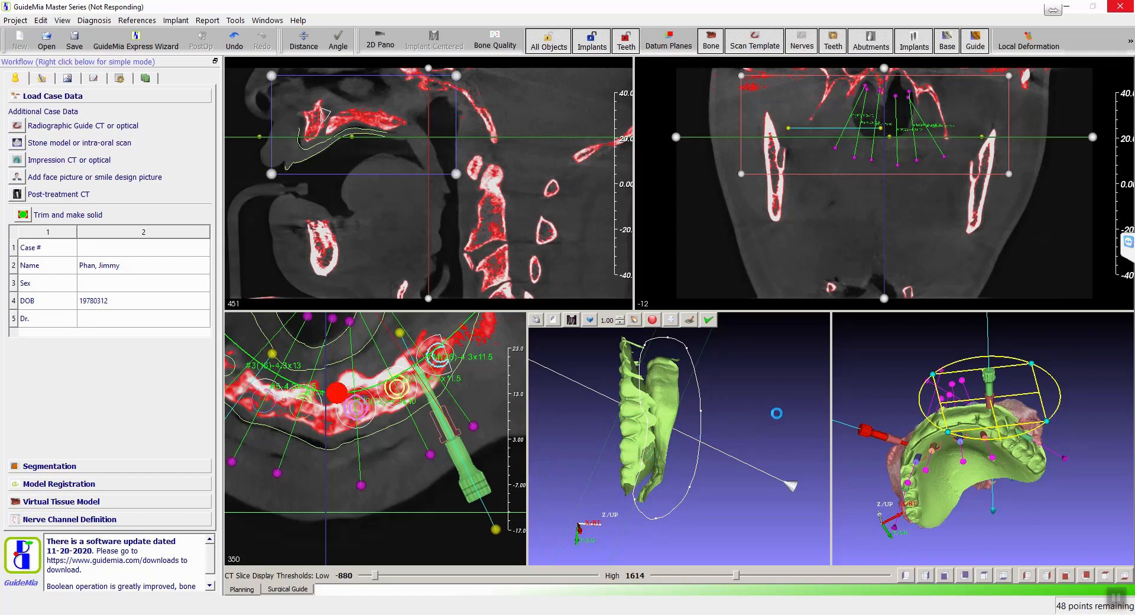
pyautogui.moveTo(639, 410); pyautogui.dragTo(619, 397)
pyautogui.moveTo(577, 351); pyautogui.dragTo(570, 373, button='right')
pyautogui.moveTo(569, 374)
pyautogui.mouseDown()
pyautogui.moveTo(660, 392)
pyautogui.moveTo(573, 362)
pyautogui.mouseUp()
pyautogui.moveTo(572, 361); pyautogui.dragTo(637, 469, button='right')
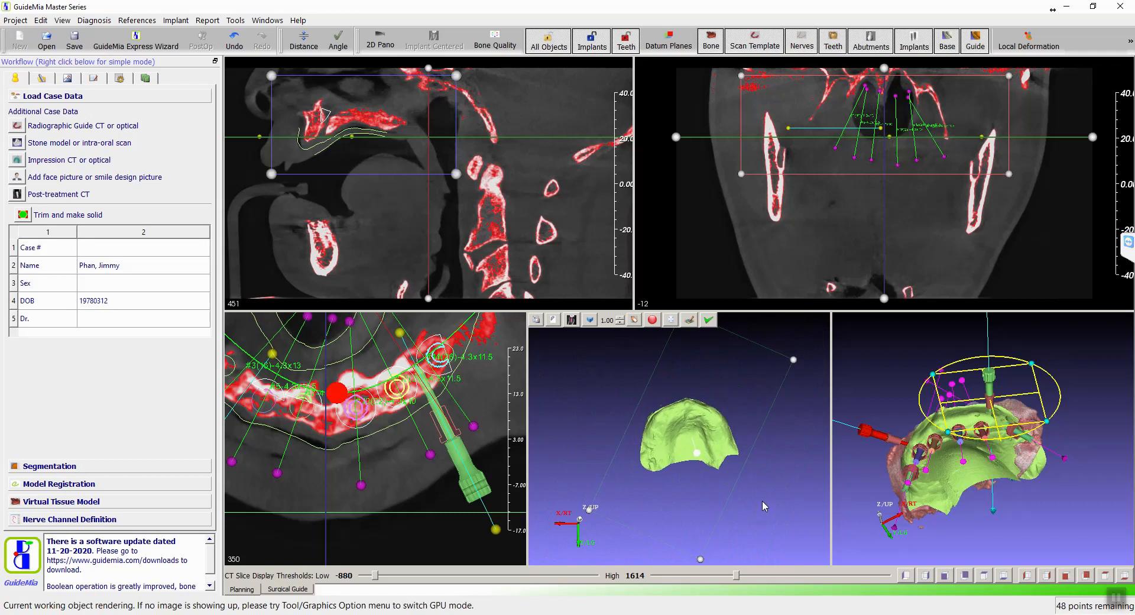
# Position the base plane just beyond the open teeth side of the trimmed jaw surface and make the model solid.
pyautogui.click(697, 454)
pyautogui.moveTo(698, 454); pyautogui.dragTo(694, 439)
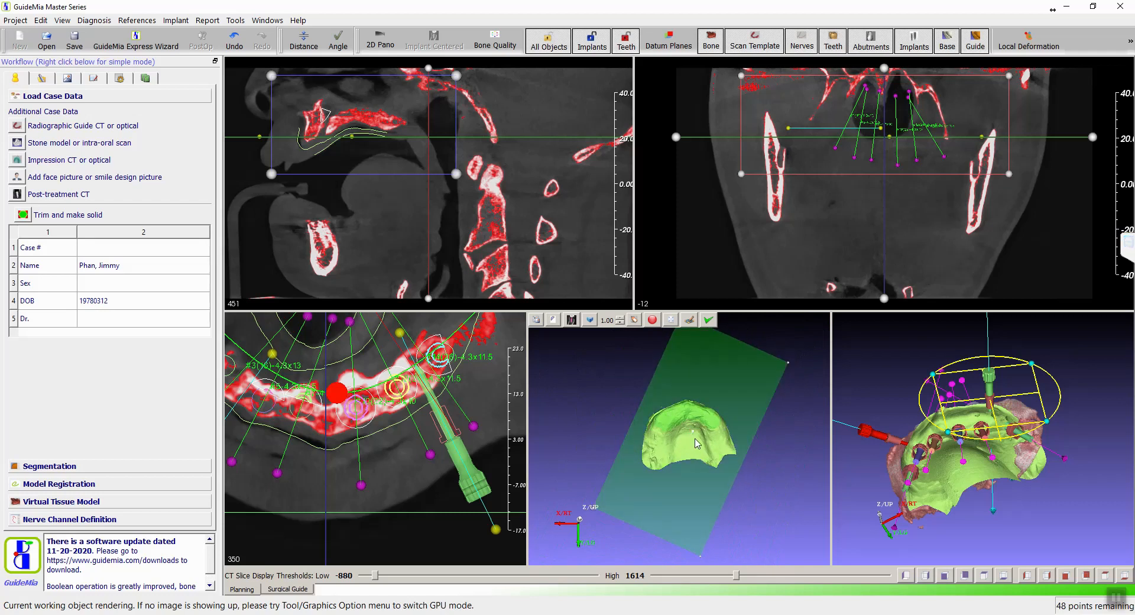
pyautogui.moveTo(586, 388); pyautogui.dragTo(681, 430)
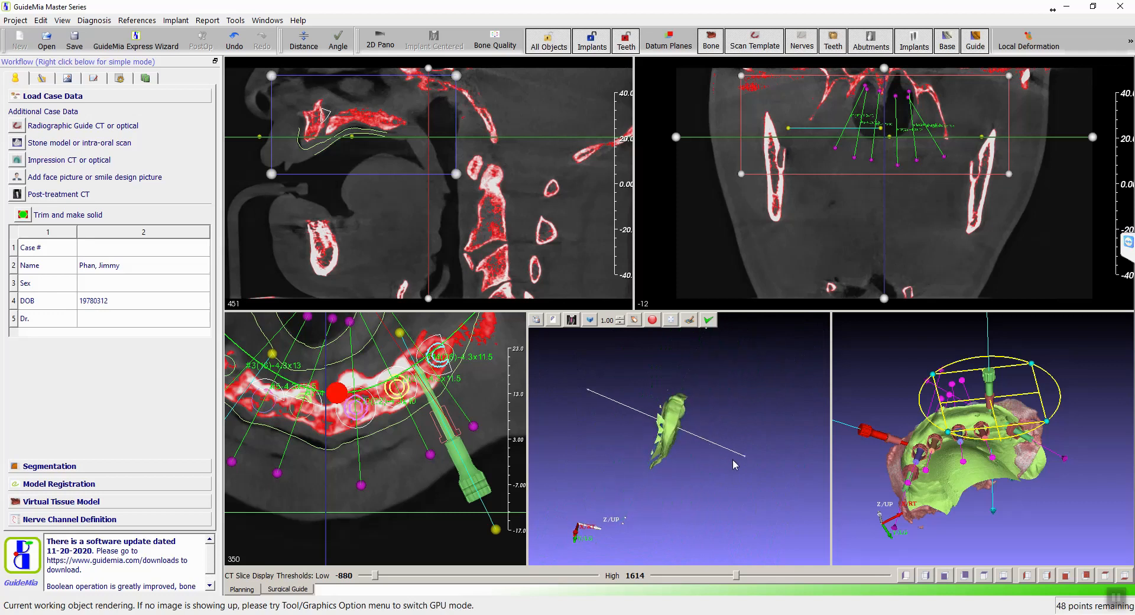
pyautogui.moveTo(771, 445)
pyautogui.mouseDown()
pyautogui.moveTo(753, 445)
pyautogui.moveTo(745, 462)
pyautogui.moveTo(768, 465)
pyautogui.mouseUp()
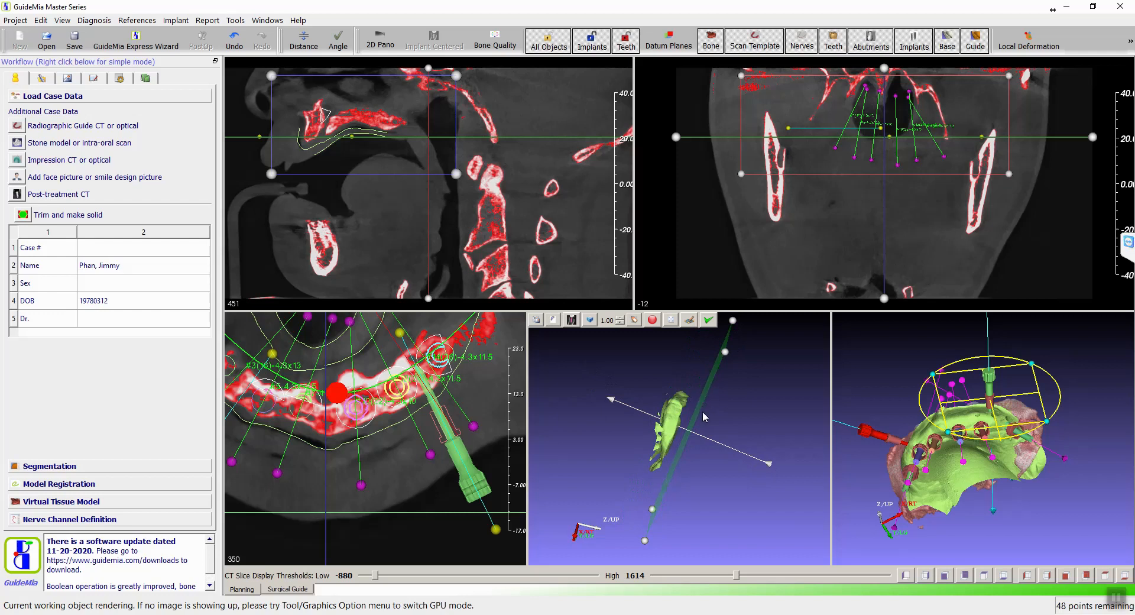
pyautogui.click(712, 323)
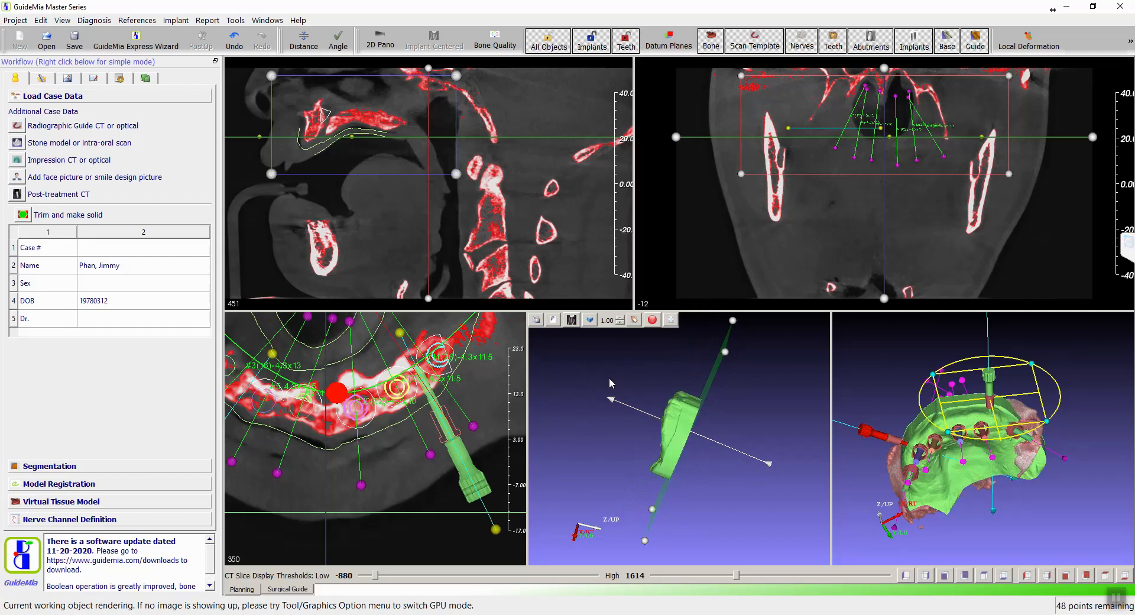
# Examine the solid jaw model from its tissue side, on its own and against the bone and implants in the assembly.
pyautogui.moveTo(569, 382); pyautogui.dragTo(733, 396)
pyautogui.scroll(3, 740, 379)
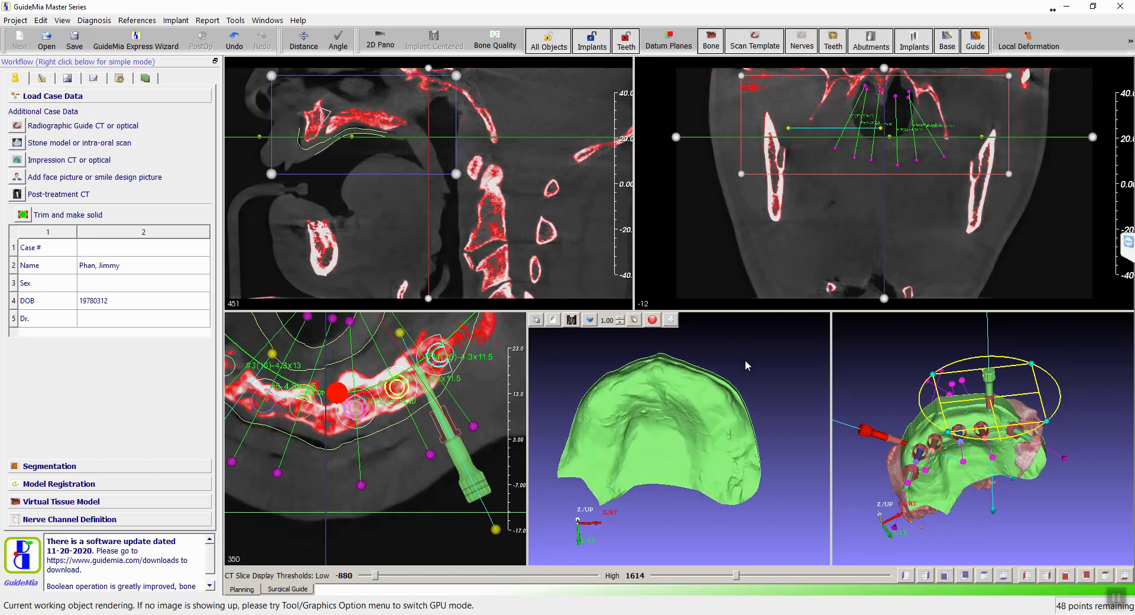
pyautogui.moveTo(747, 362)
pyautogui.mouseDown()
pyautogui.moveTo(765, 396)
pyautogui.moveTo(762, 368)
pyautogui.mouseUp()
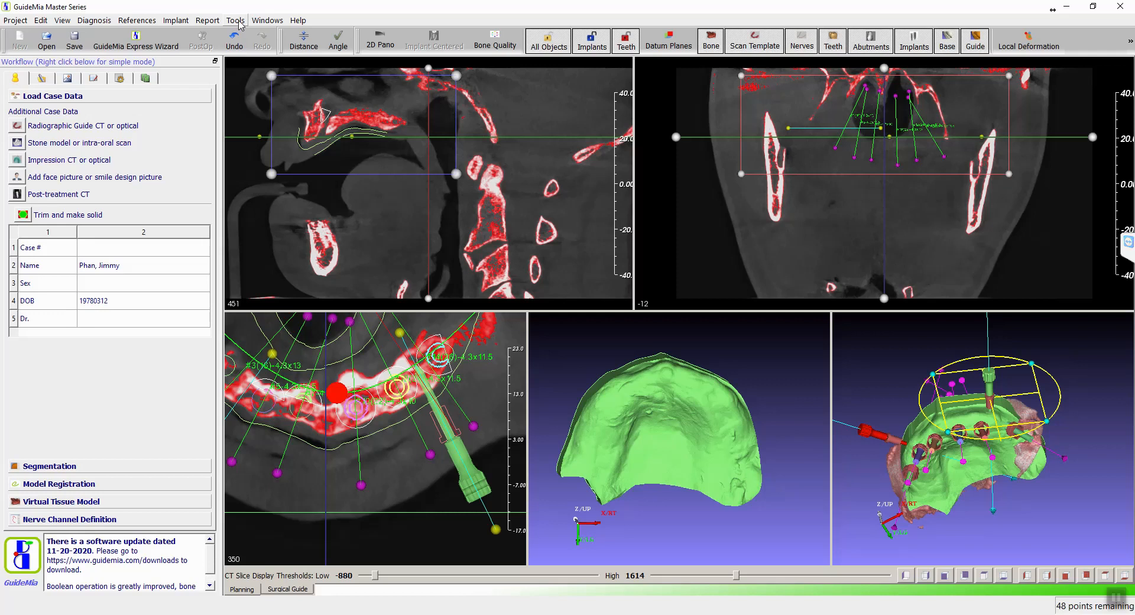
pyautogui.moveTo(942, 368)
pyautogui.moveTo(876, 380); pyautogui.dragTo(920, 348)
pyautogui.moveTo(865, 401); pyautogui.dragTo(910, 398)
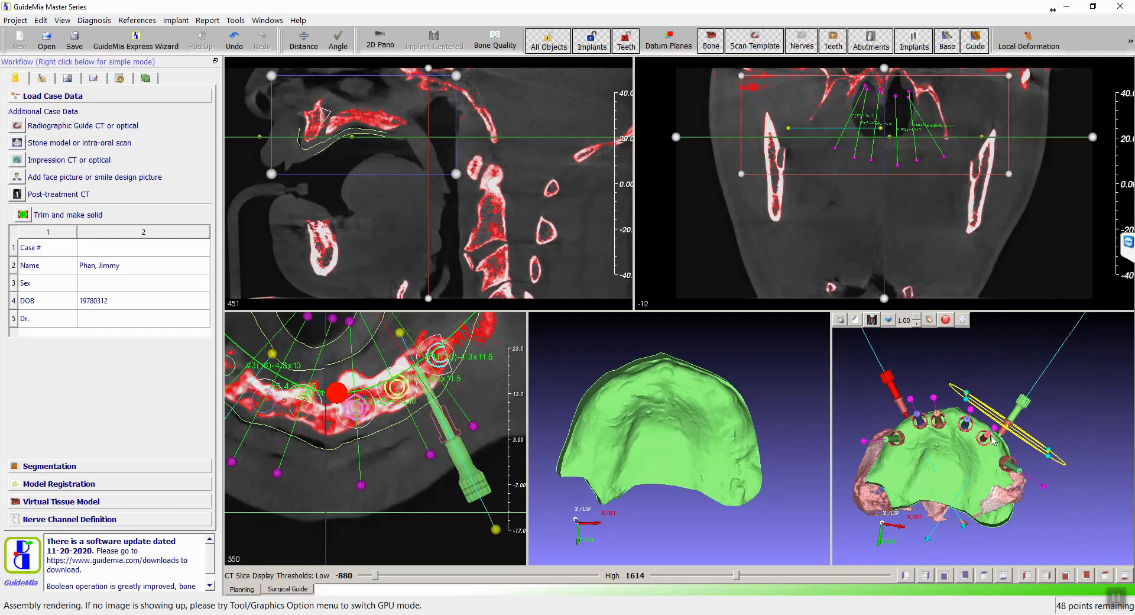
pyautogui.click(753, 475)
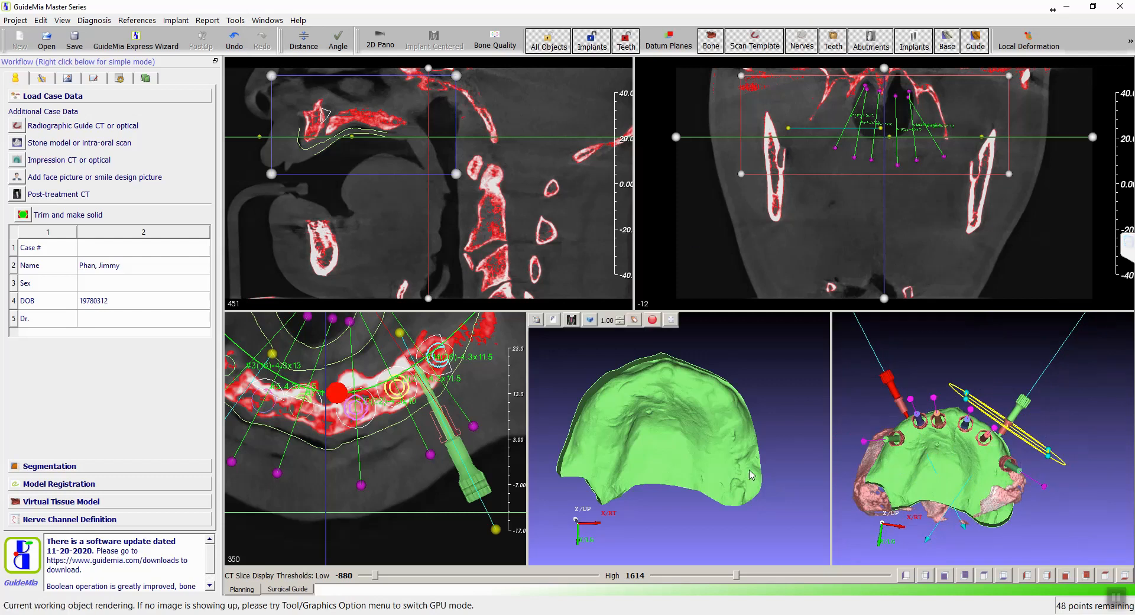
pyautogui.moveTo(782, 381); pyautogui.dragTo(753, 433)
pyautogui.click(894, 492)
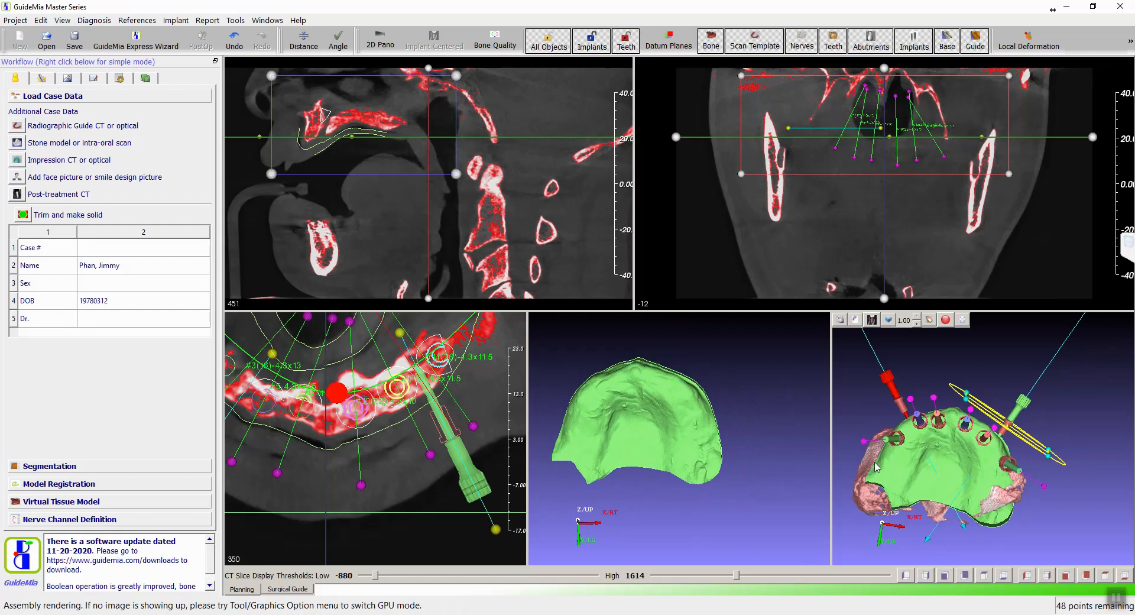
pyautogui.click(686, 527)
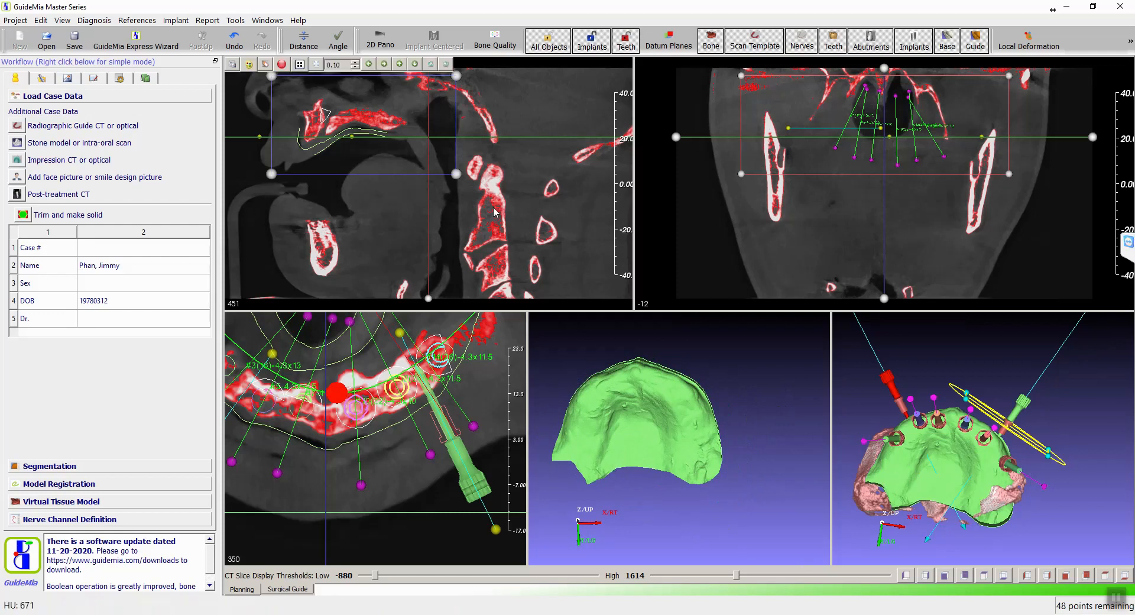
# Try to cut the jaw model with Cut by Profile along an outline around the arch excluding a rear corner, and undo it.
pyautogui.click(237, 21)
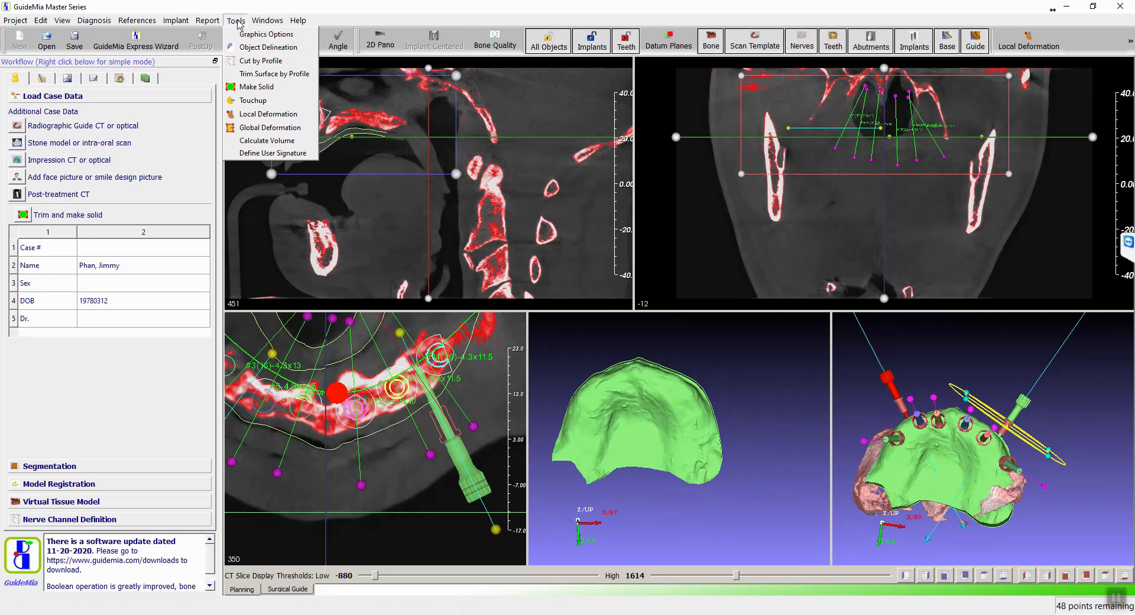
pyautogui.click(263, 61)
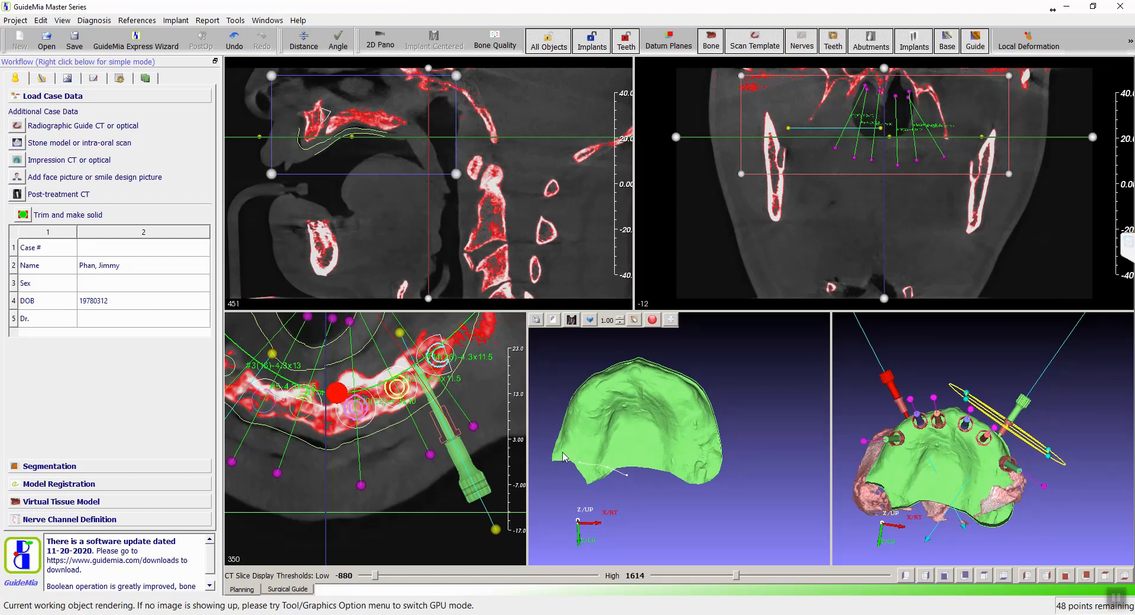
pyautogui.click(662, 339)
pyautogui.click(753, 417)
pyautogui.click(738, 495)
pyautogui.click(693, 498)
pyautogui.click(631, 478)
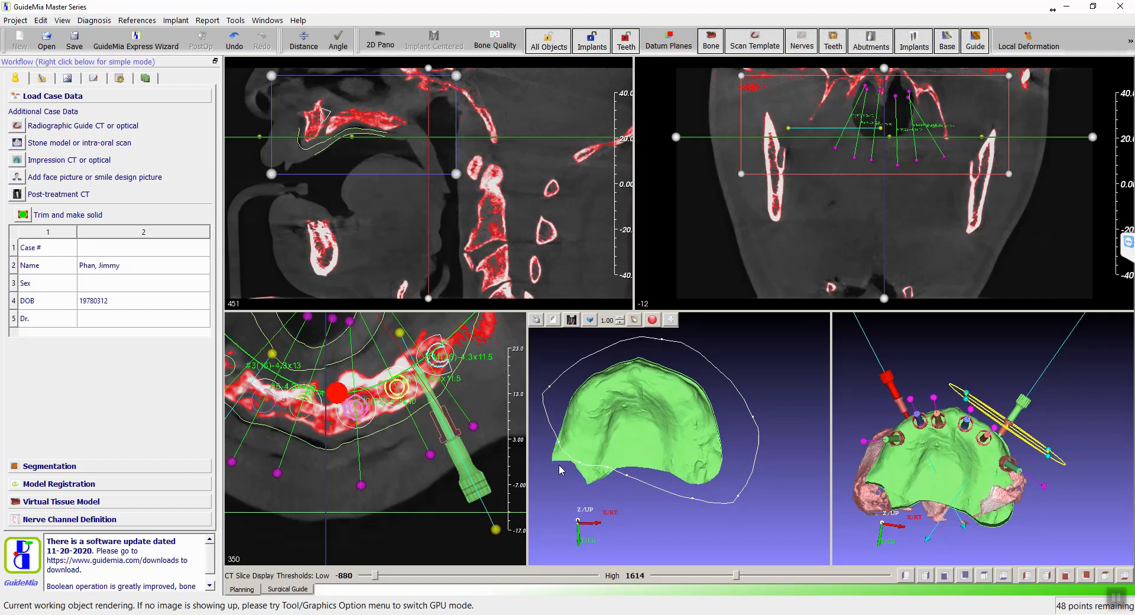
pyautogui.click(558, 470)
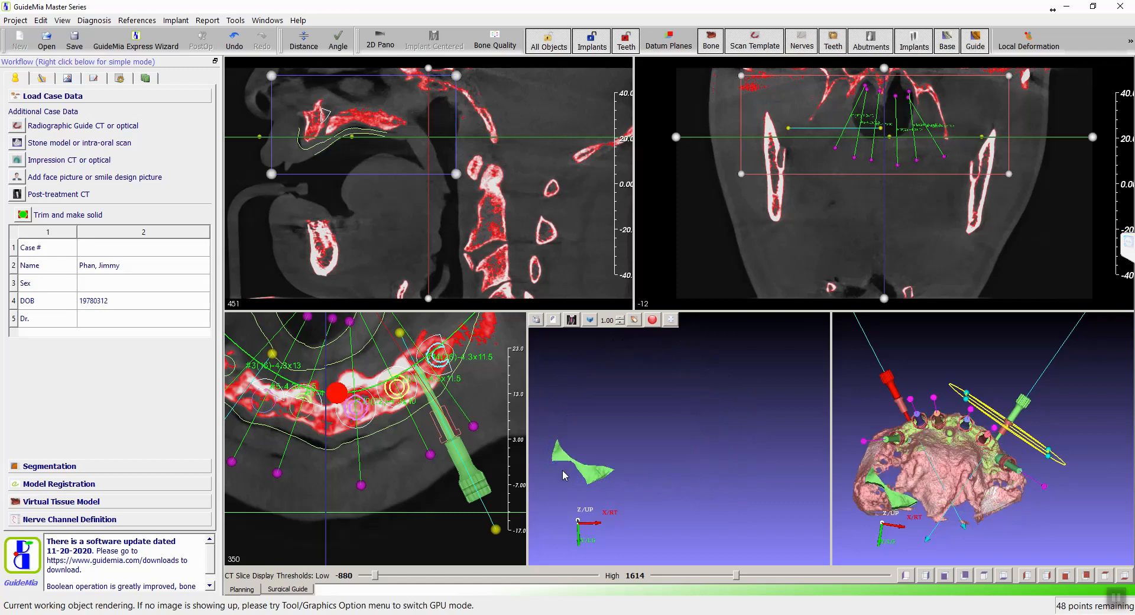
pyautogui.click(235, 40)
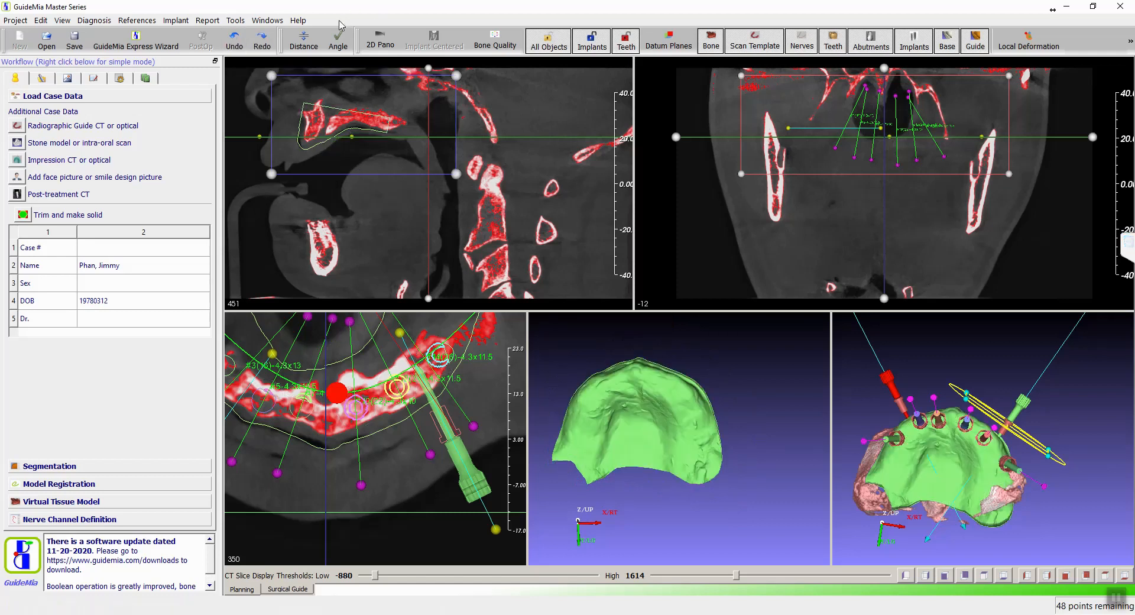
# Remove the protruding rear corner of the jaw model with Object Delineation by outlining the part to keep.
pyautogui.click(237, 22)
pyautogui.moveTo(236, 21)
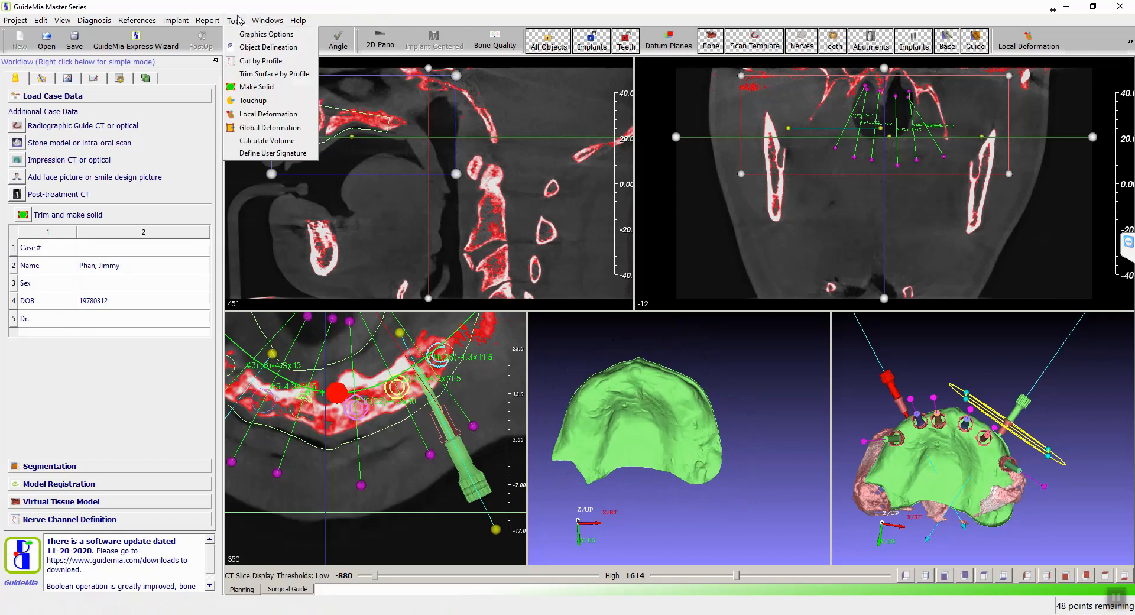
pyautogui.click(253, 48)
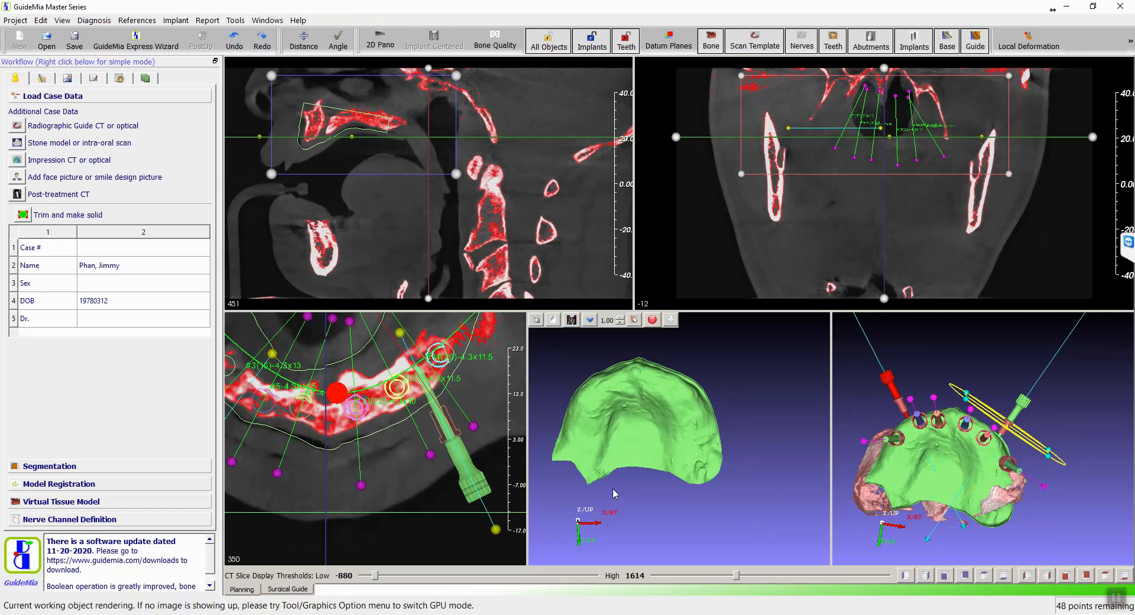
pyautogui.click(587, 458)
pyautogui.click(625, 343)
pyautogui.click(707, 353)
pyautogui.click(730, 418)
pyautogui.click(734, 461)
pyautogui.click(722, 481)
pyautogui.click(674, 486)
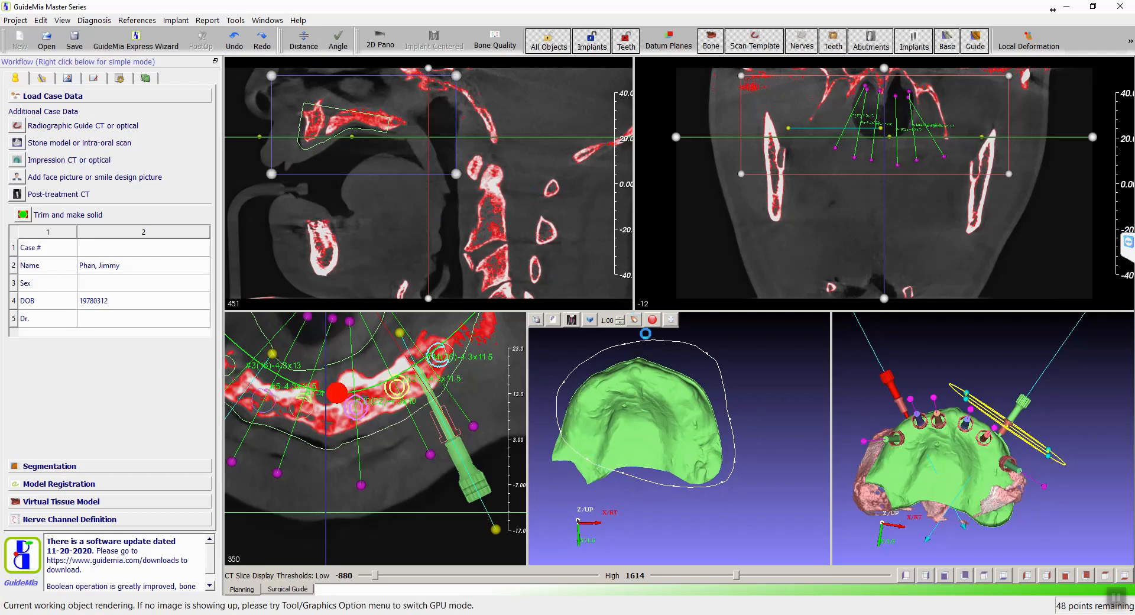
pyautogui.click(703, 391)
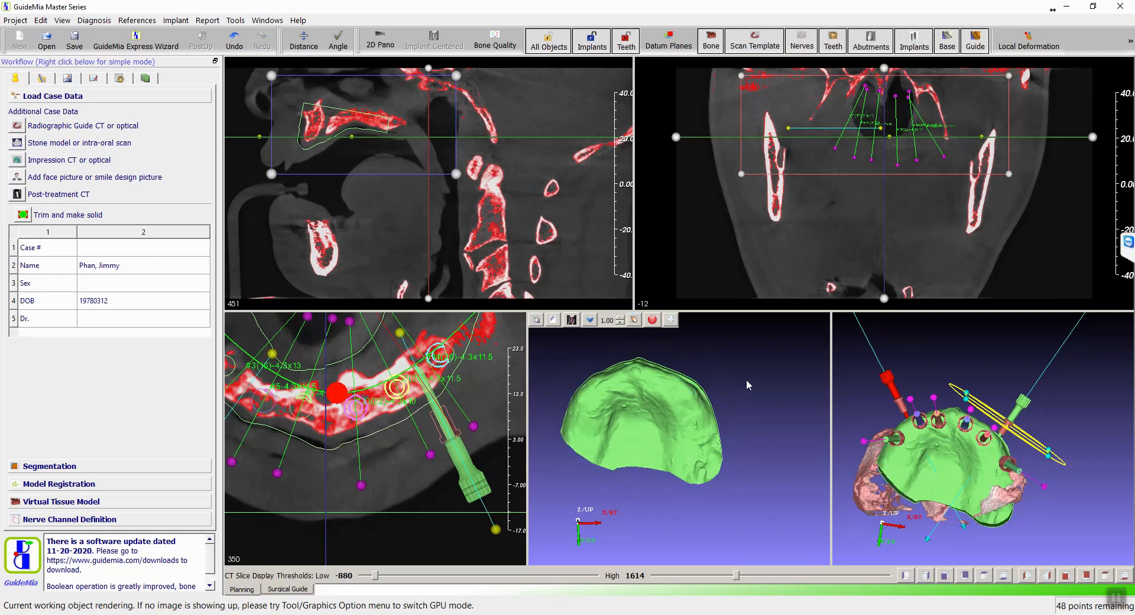
# Start a profile cut on the trimmed solid jaw model.
pyautogui.moveTo(747, 379); pyautogui.dragTo(785, 402, button='middle')
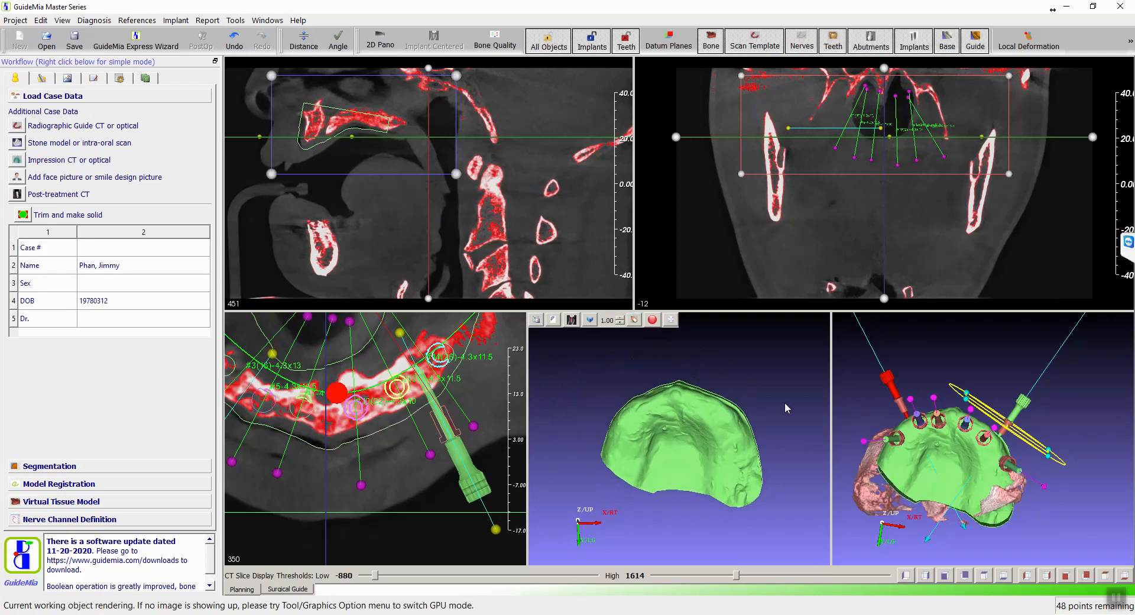
pyautogui.click(232, 21)
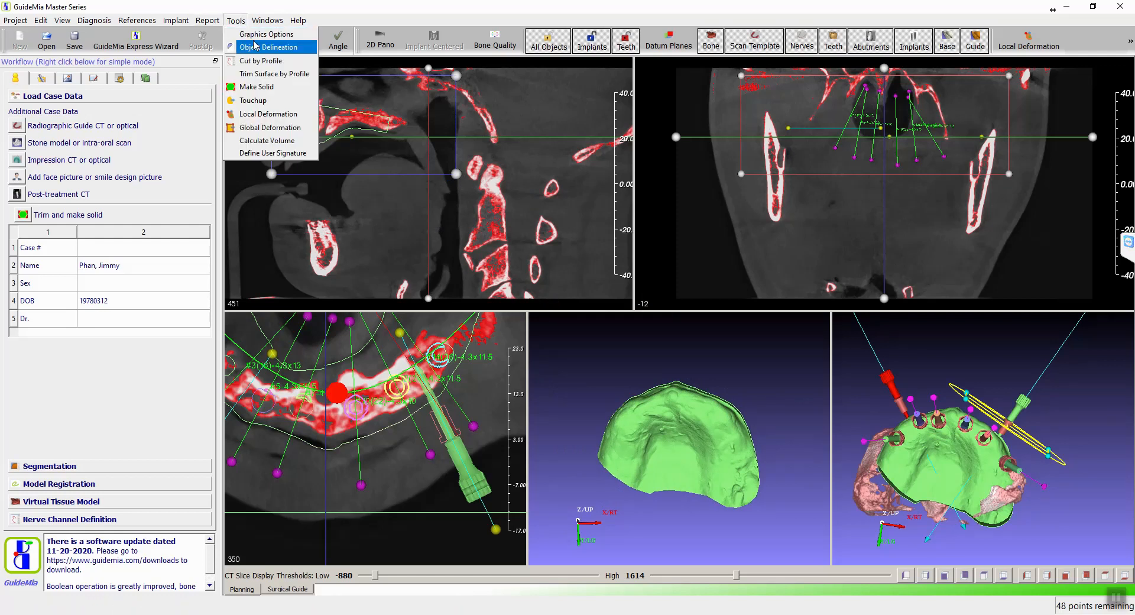
pyautogui.click(263, 62)
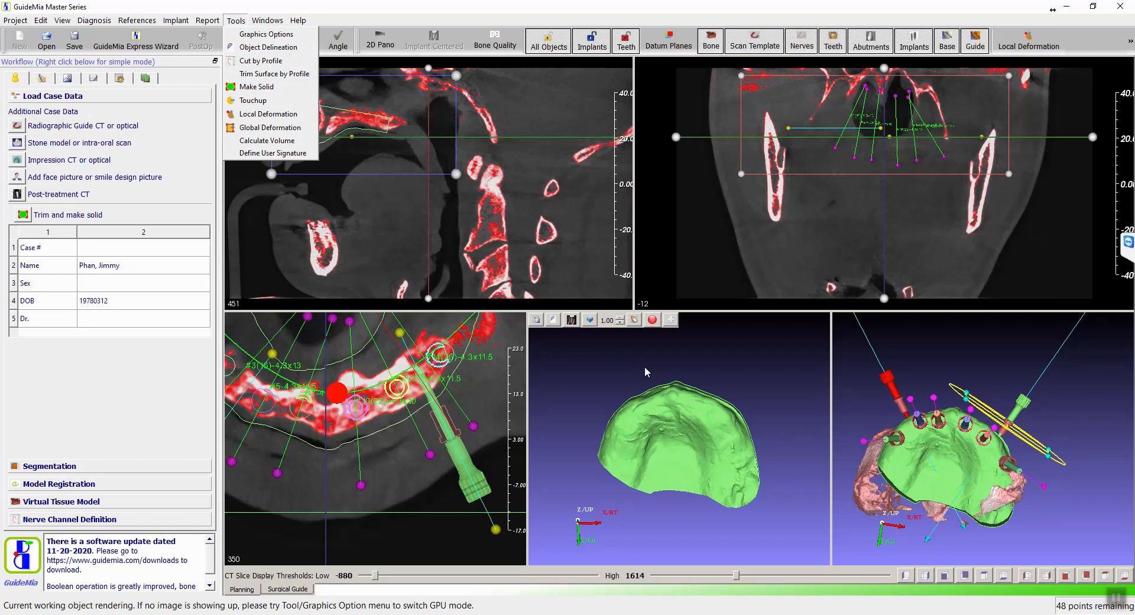
pyautogui.moveTo(735, 377)
pyautogui.mouseDown()
pyautogui.moveTo(738, 367)
pyautogui.moveTo(745, 375)
pyautogui.mouseUp()
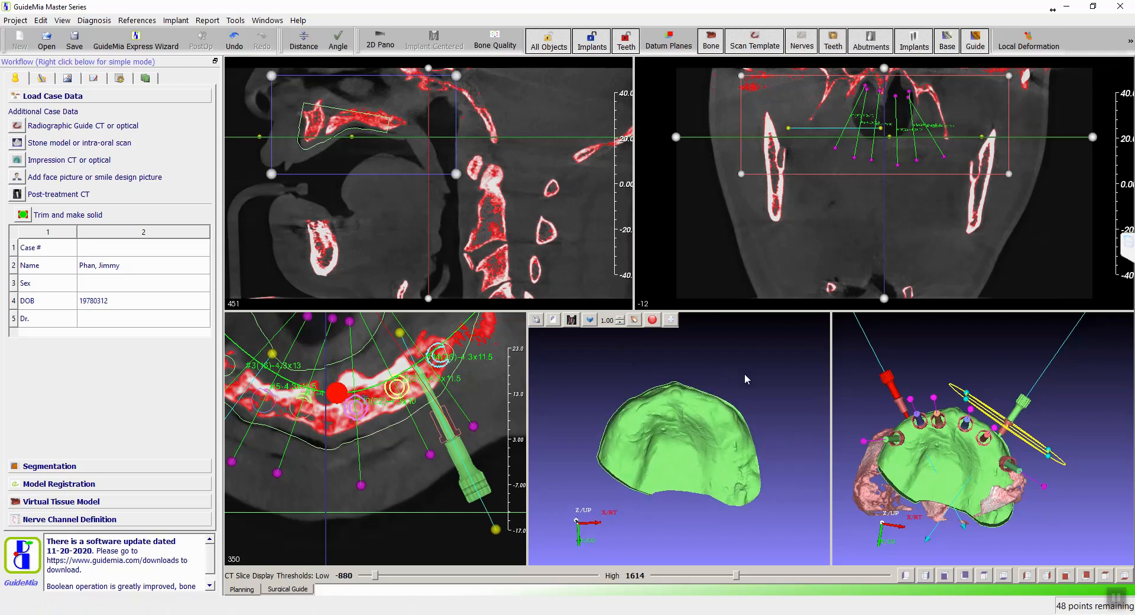
pyautogui.click(237, 22)
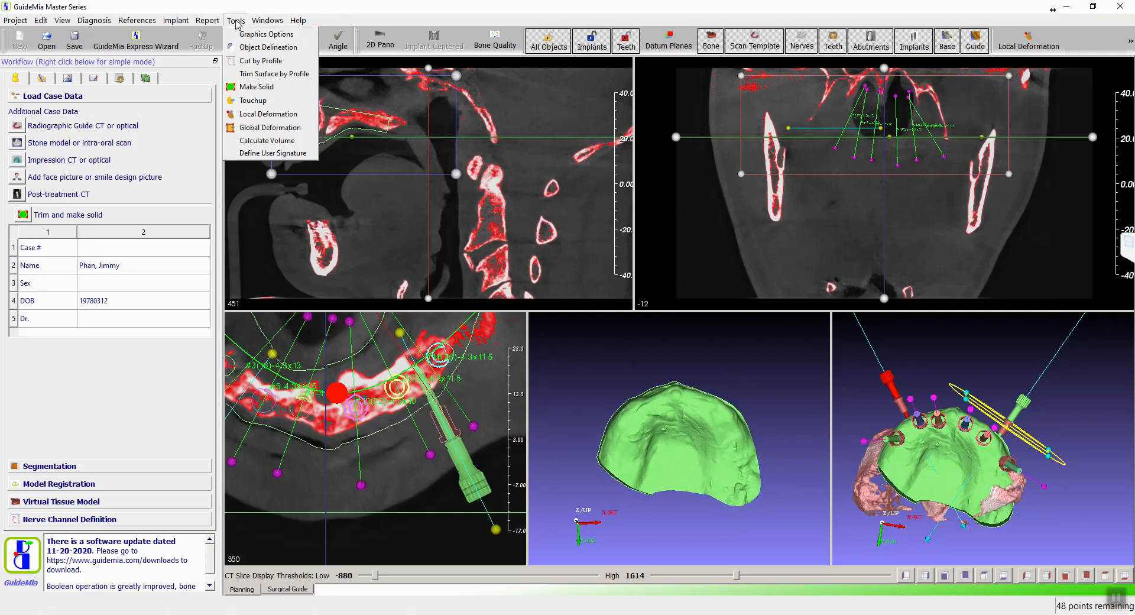
# Delineate the upper jaw model with a closed outline that cuts away the front arch and palate, keeping both posterior sides and the rear connecting band.
pyautogui.click(260, 48)
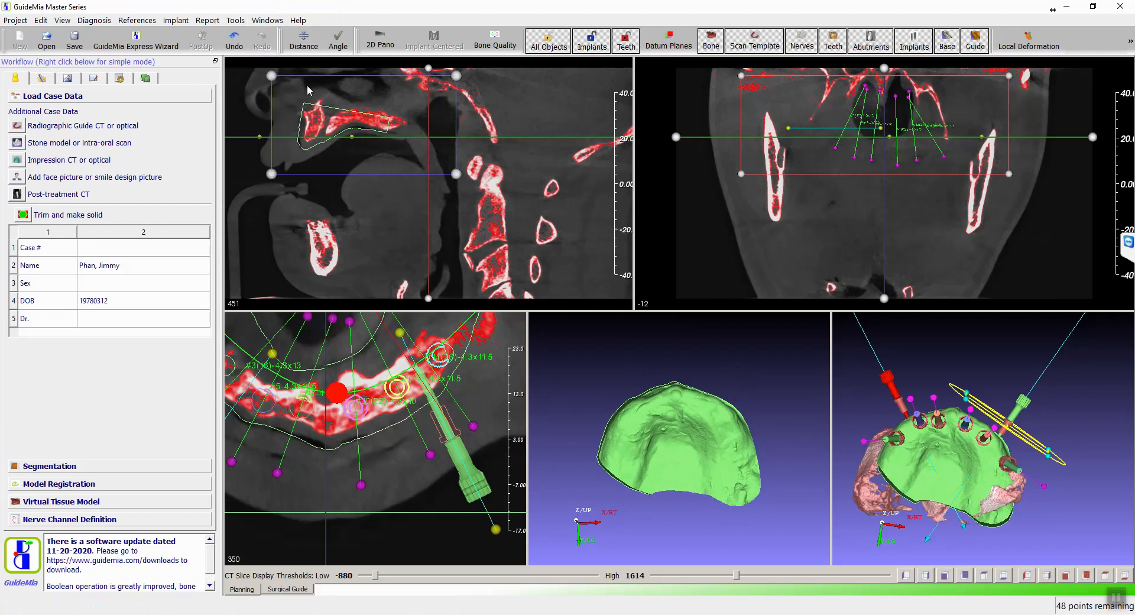
pyautogui.click(609, 395)
pyautogui.click(630, 395)
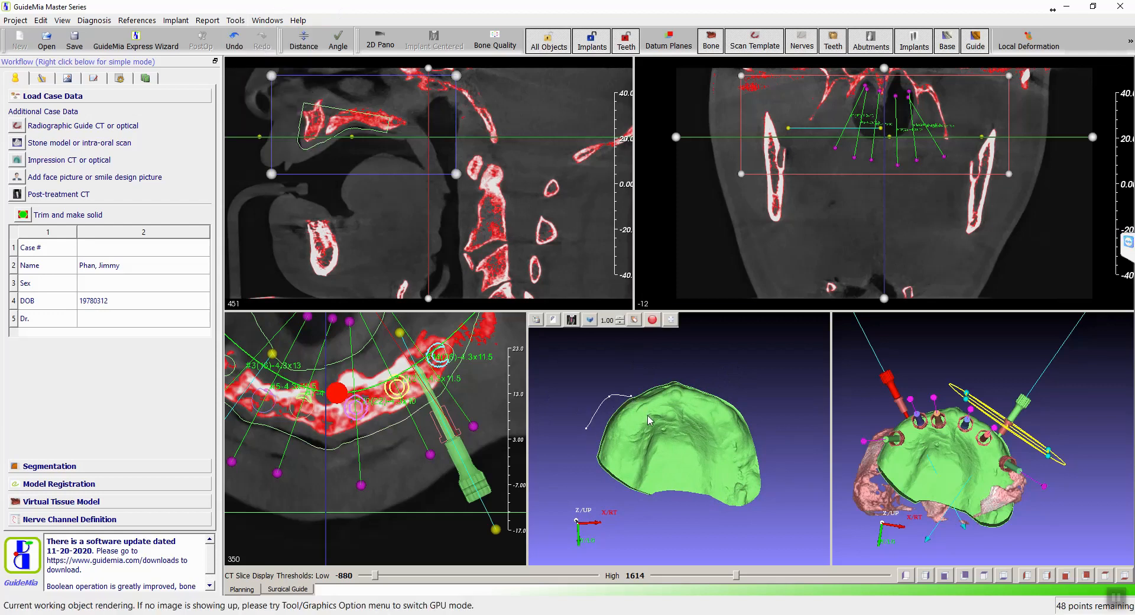
pyautogui.click(649, 461)
pyautogui.click(646, 482)
pyautogui.click(673, 478)
pyautogui.click(707, 478)
pyautogui.click(715, 417)
pyautogui.click(733, 401)
pyautogui.click(771, 429)
pyautogui.click(780, 496)
pyautogui.click(758, 534)
pyautogui.click(576, 482)
pyautogui.click(586, 431)
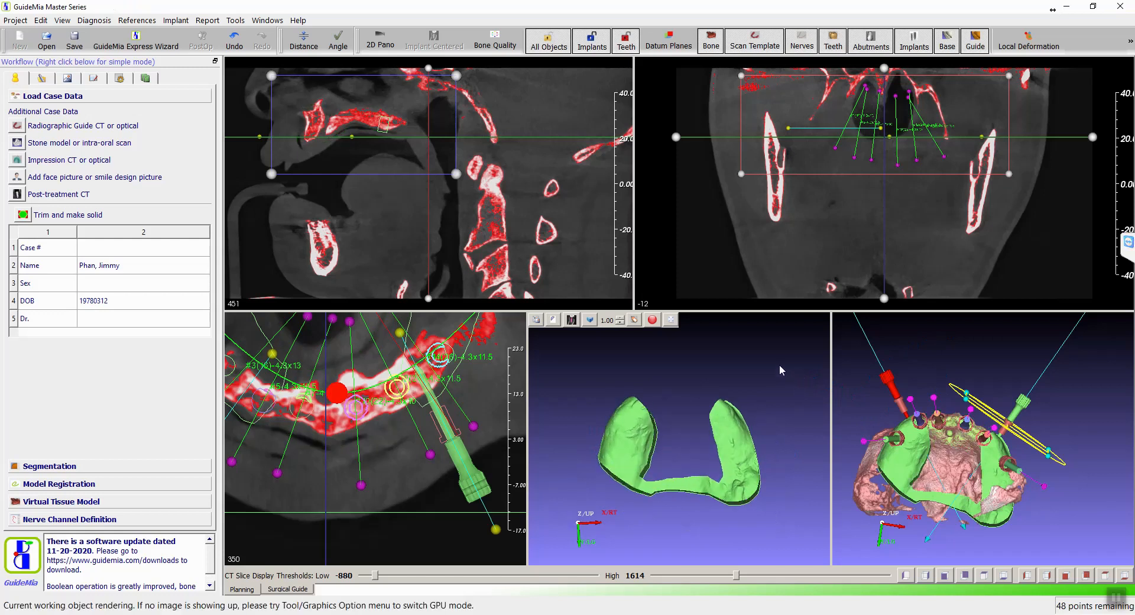
# Hide the trimmed upper jaw model in the assembly view to inspect the bone underneath, and show the model again.
pyautogui.click(855, 438)
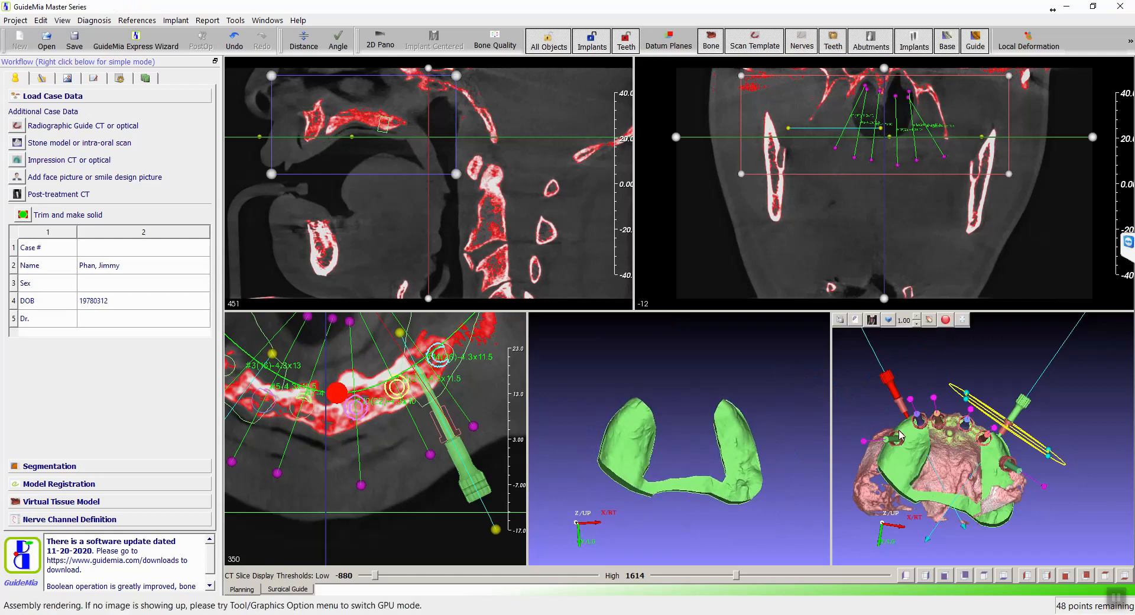
pyautogui.moveTo(846, 382); pyautogui.dragTo(925, 427)
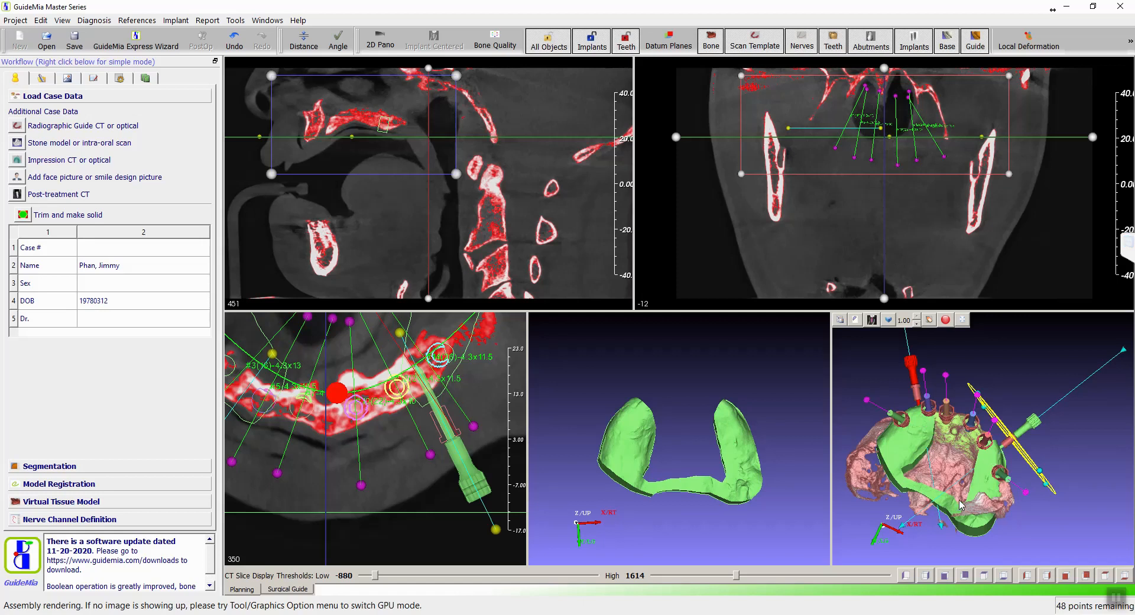
pyautogui.moveTo(1035, 503); pyautogui.dragTo(1037, 474)
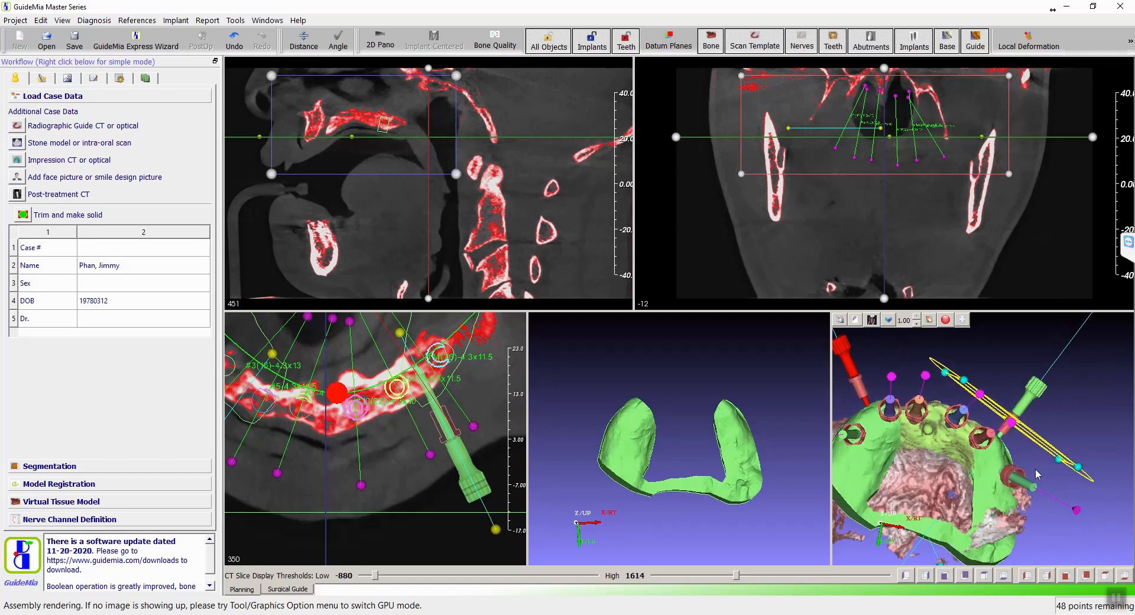
pyautogui.rightClick(871, 453)
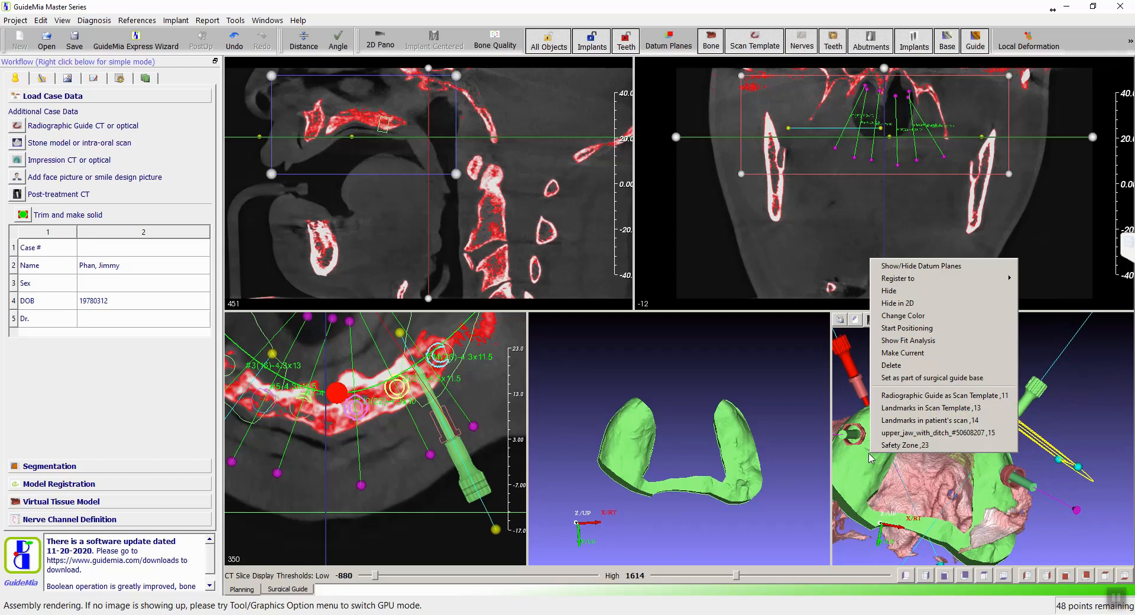
pyautogui.click(897, 294)
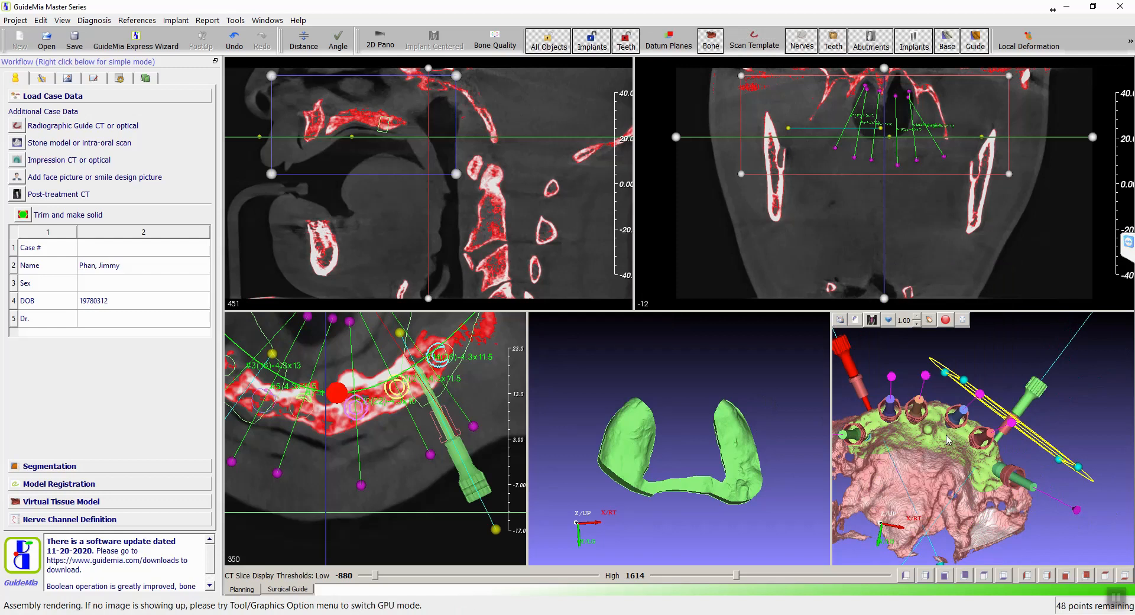
pyautogui.rightClick(884, 360)
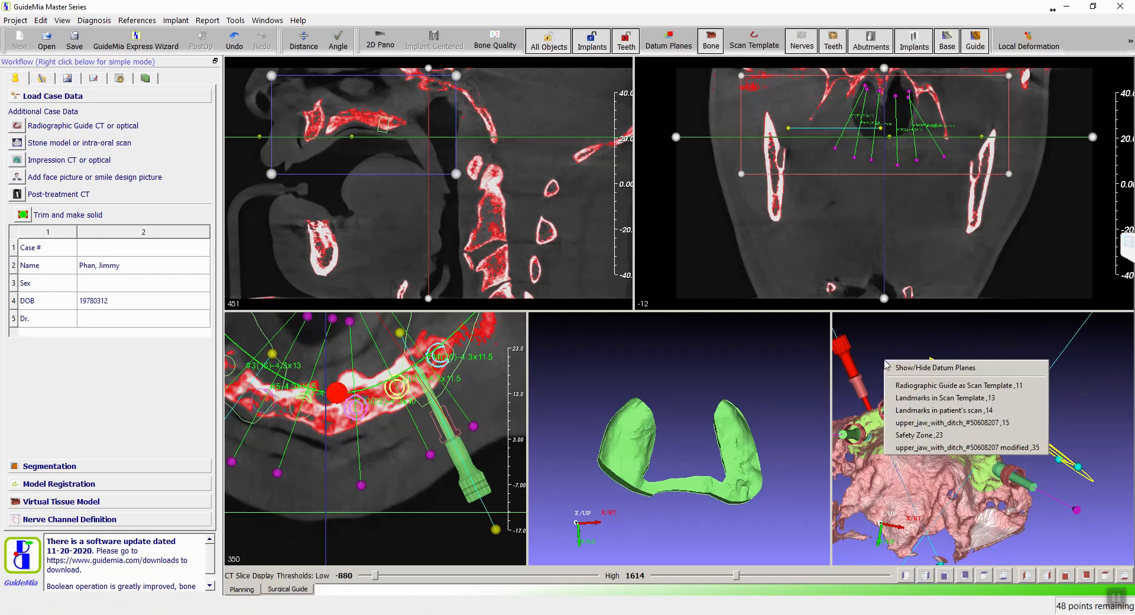
pyautogui.click(940, 448)
# Delineate the trimmed upper jaw model again to cut off the front tips of both posterior sides.
pyautogui.moveTo(644, 375); pyautogui.dragTo(690, 403)
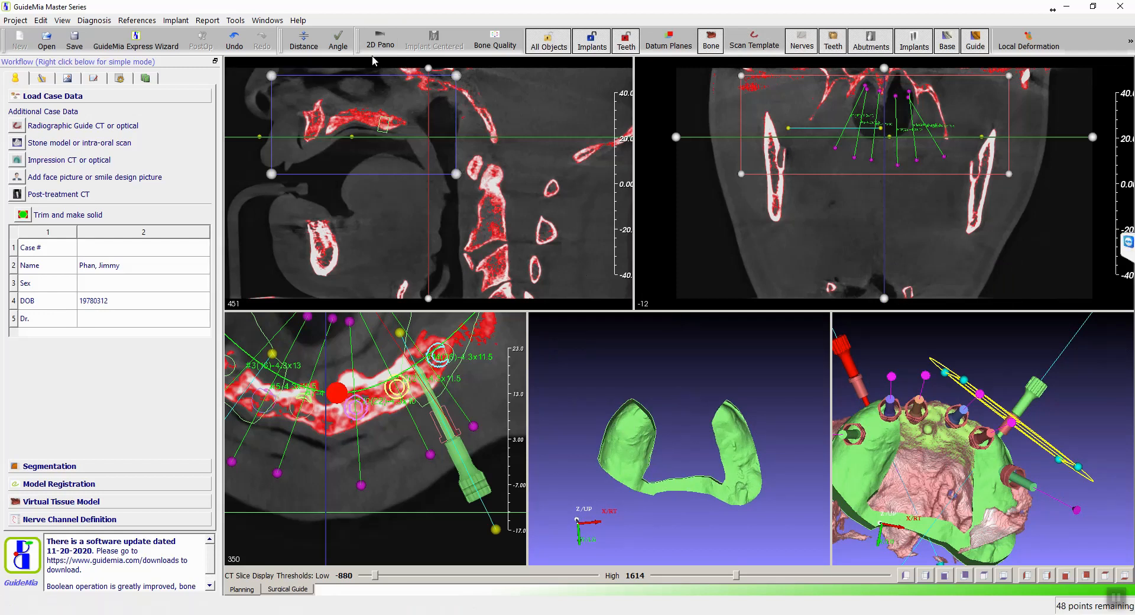
pyautogui.click(242, 22)
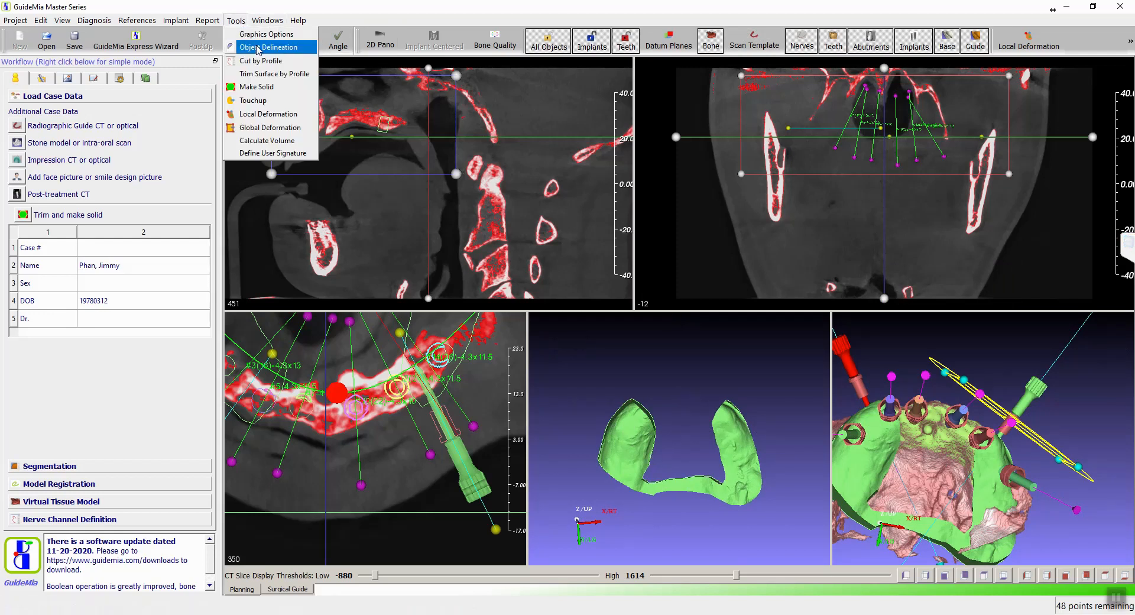
pyautogui.click(250, 47)
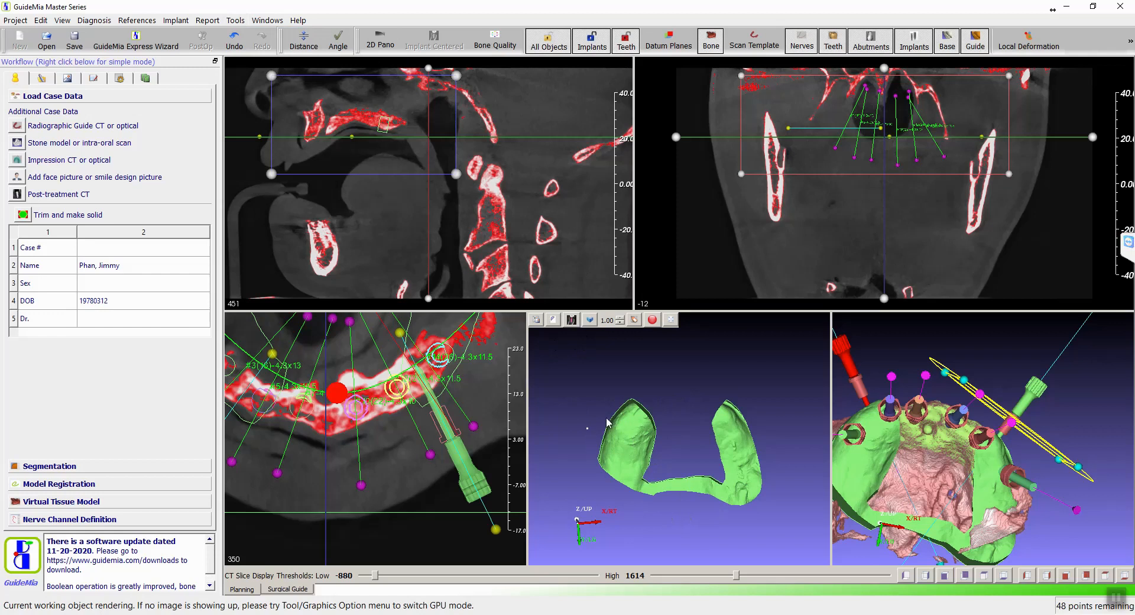
pyautogui.click(638, 439)
pyautogui.click(755, 424)
pyautogui.click(803, 482)
pyautogui.click(726, 522)
pyautogui.click(625, 514)
pyautogui.click(577, 474)
pyautogui.click(589, 432)
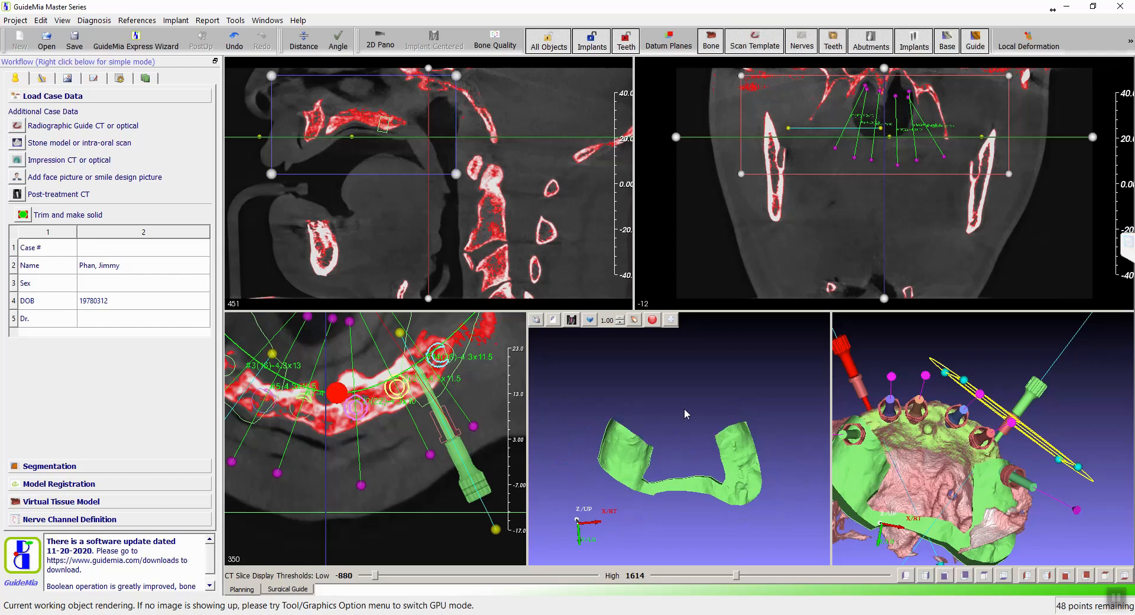
# Set the trimmed upper jaw segment as part of the surgical guide base.
pyautogui.moveTo(679, 392); pyautogui.dragTo(636, 449)
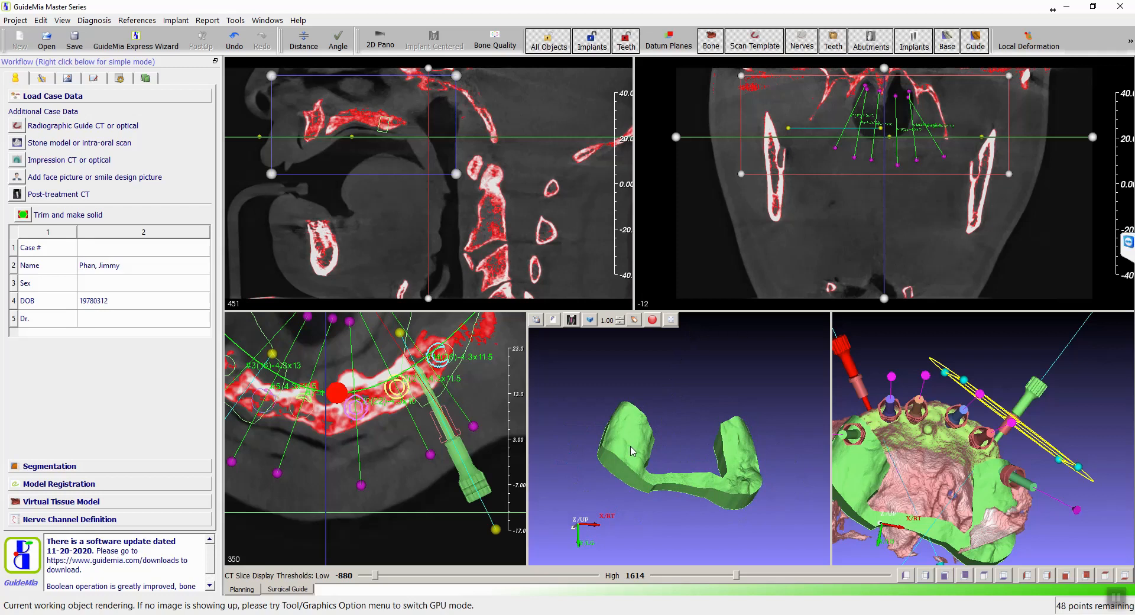
pyautogui.rightClick(633, 452)
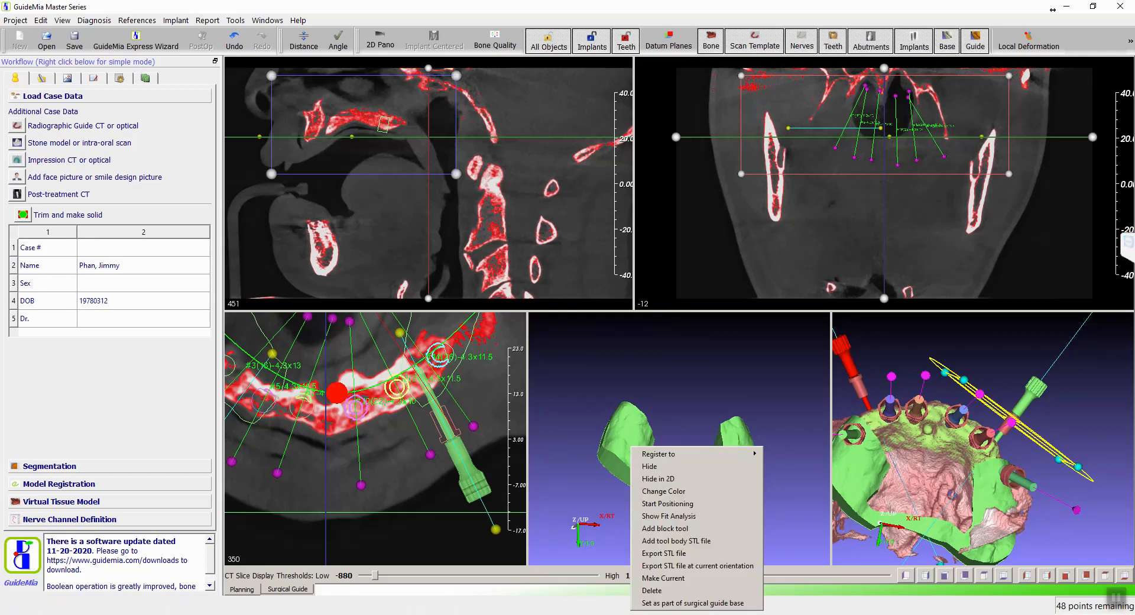
pyautogui.click(670, 603)
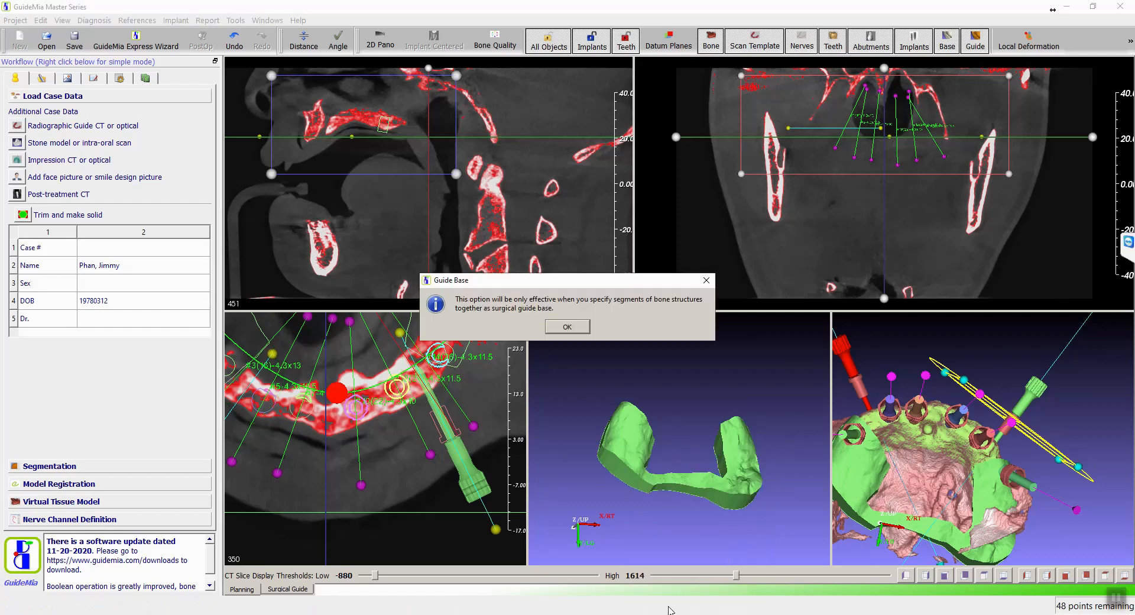
pyautogui.click(568, 329)
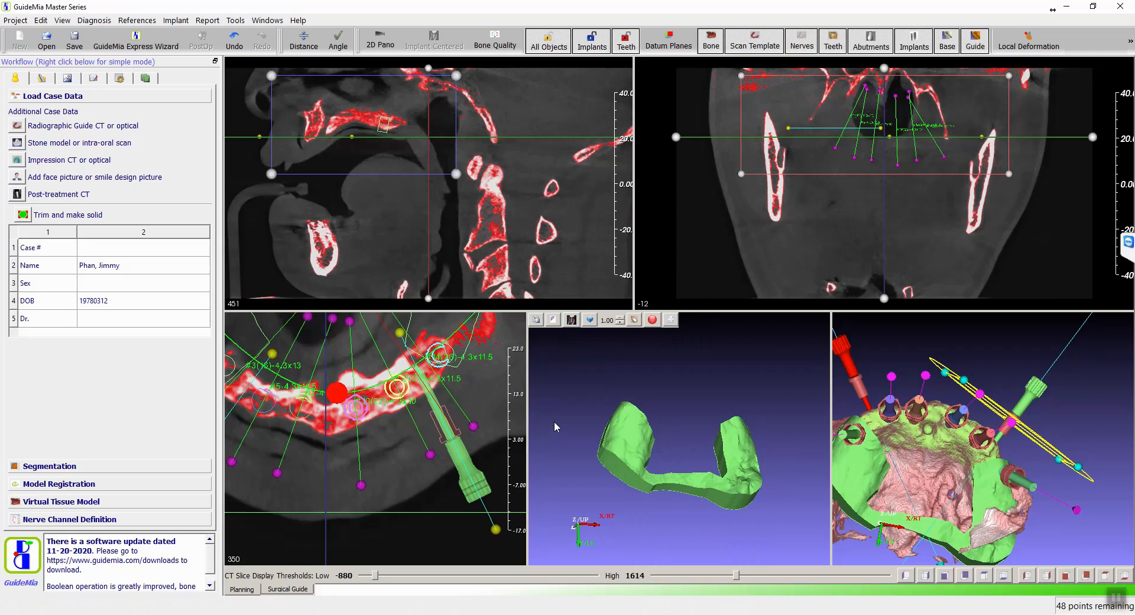
# Start the surgical guide design, ignoring automatic drilling depth adjustment and accepting the plan validation issues and insertion direction warning.
pyautogui.moveTo(689, 403); pyautogui.dragTo(683, 438)
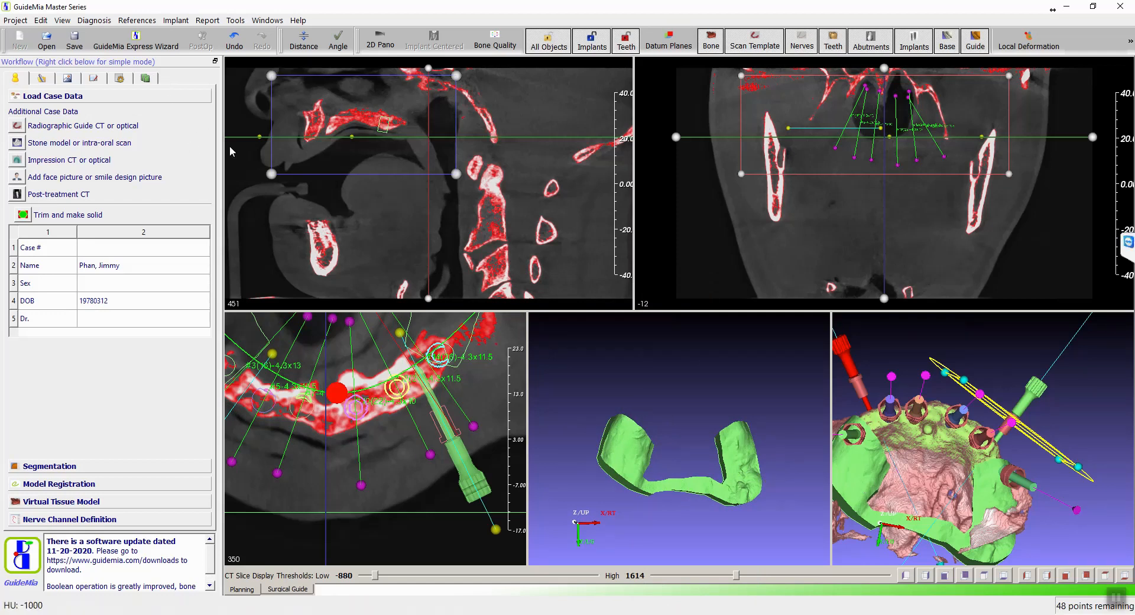
pyautogui.click(121, 79)
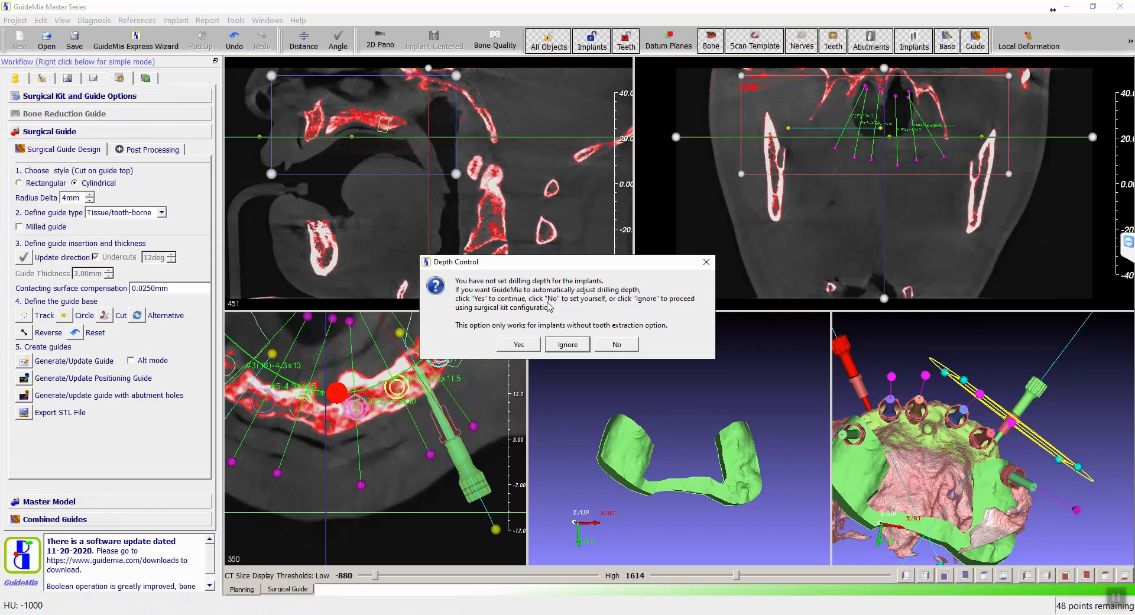
pyautogui.click(568, 344)
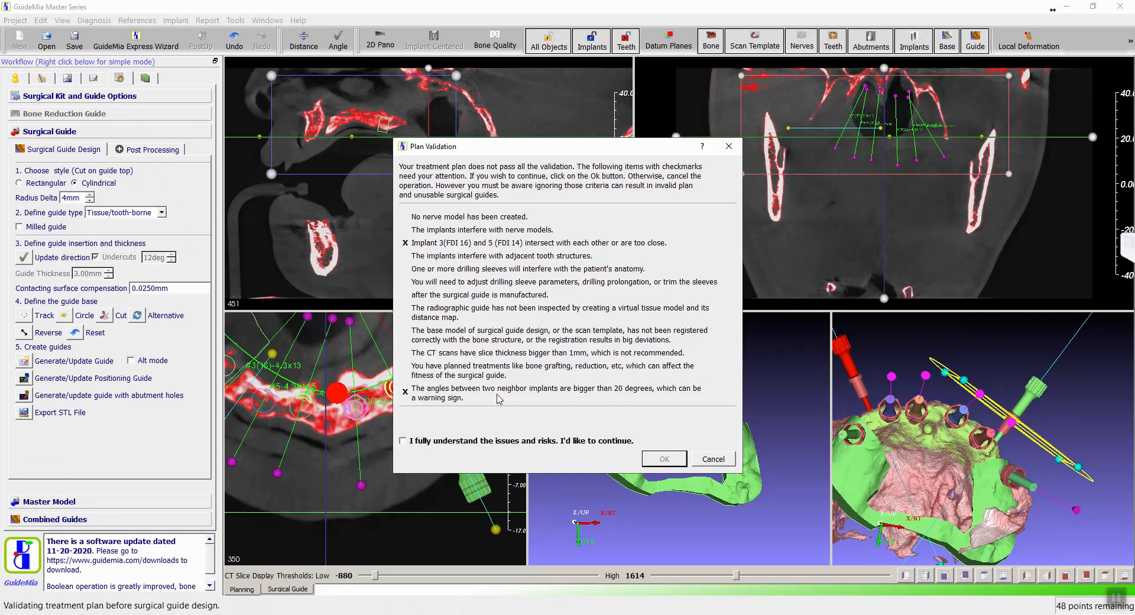
pyautogui.click(524, 441)
pyautogui.click(659, 460)
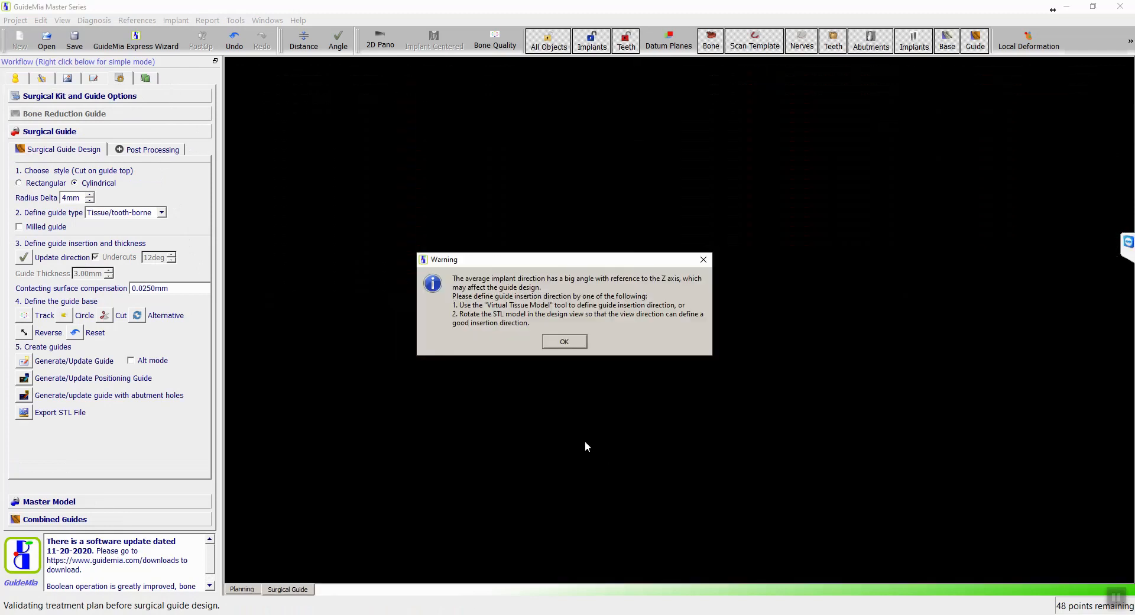
pyautogui.click(565, 341)
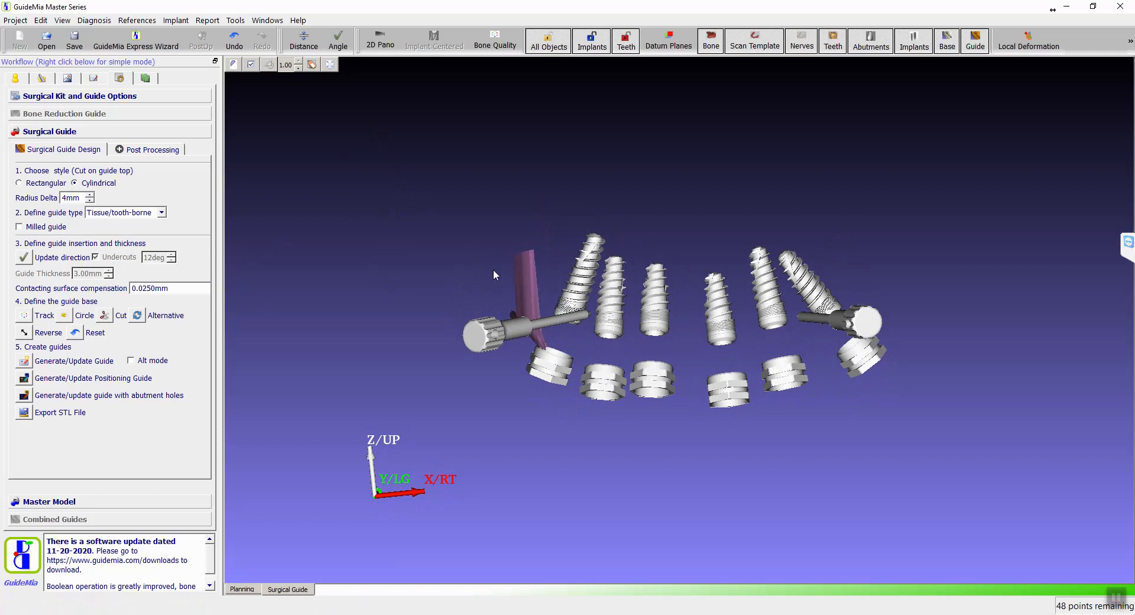
# Set the guide type to Bone/tooth-borne and combine the created bone segments as the guide base.
pyautogui.click(131, 215)
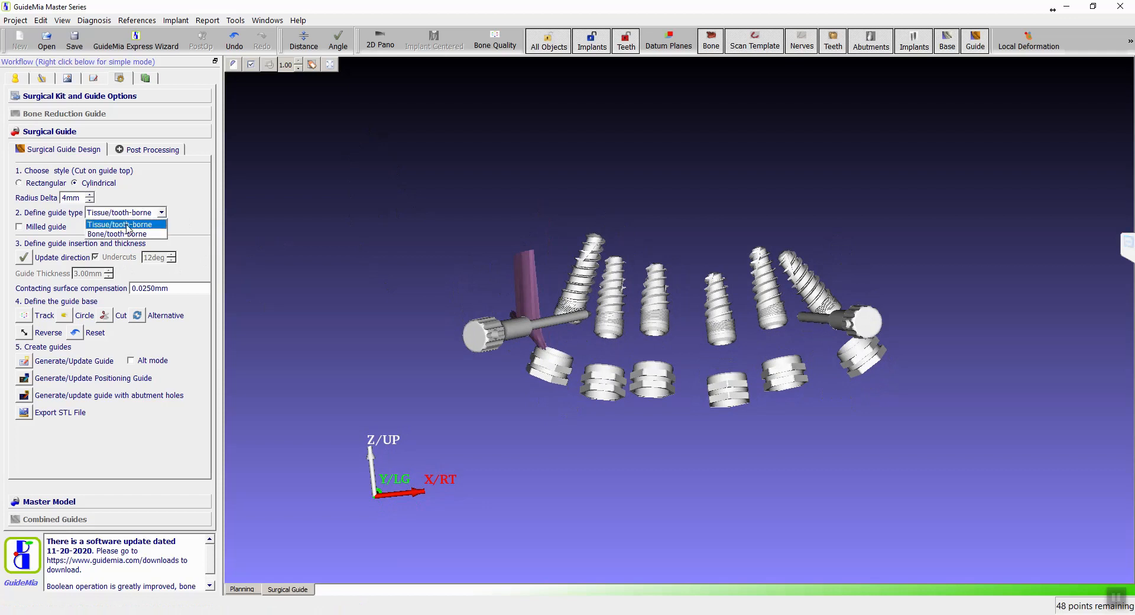
pyautogui.click(129, 234)
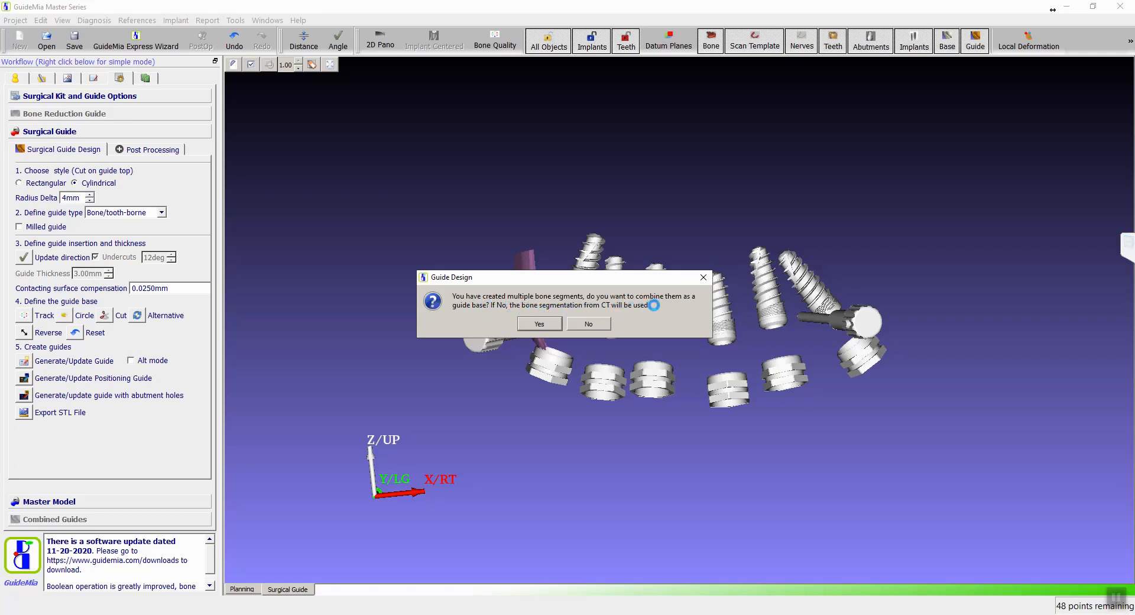
pyautogui.click(540, 322)
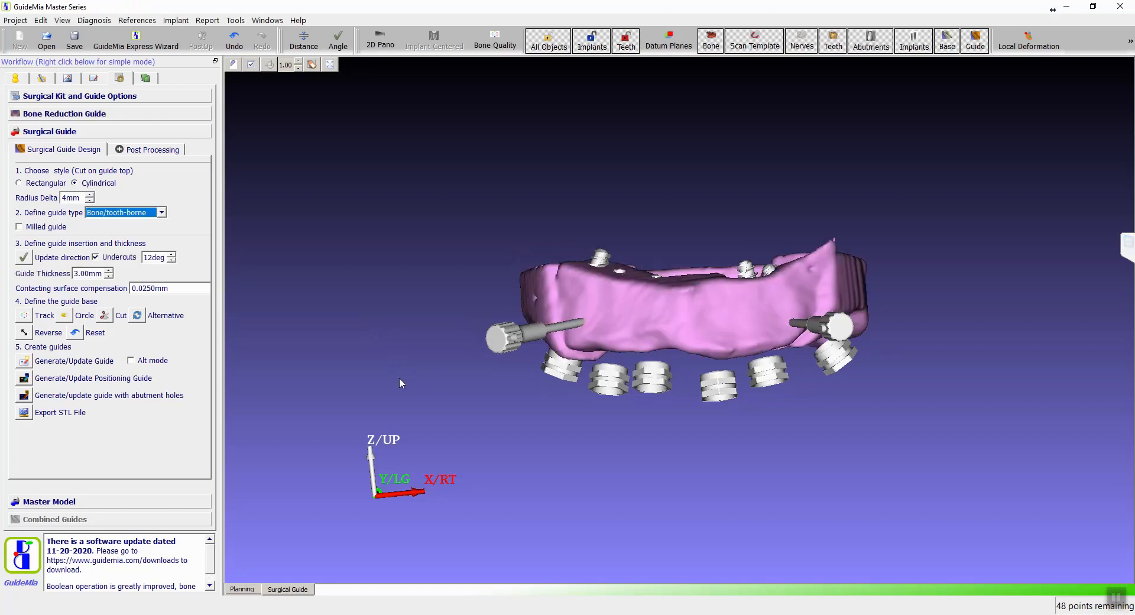
# Open the bone reduction guide design and orient the cutting plane horizontally across the upper arch.
pyautogui.moveTo(535, 401); pyautogui.dragTo(559, 189)
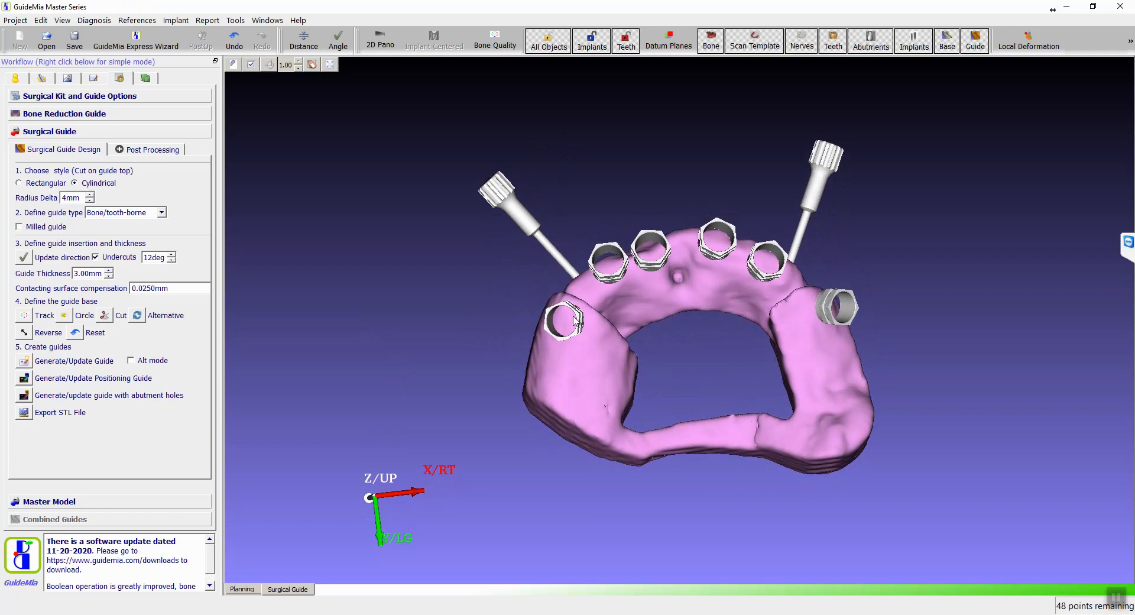
pyautogui.moveTo(938, 254)
pyautogui.mouseDown()
pyautogui.moveTo(922, 289)
pyautogui.moveTo(925, 252)
pyautogui.mouseUp()
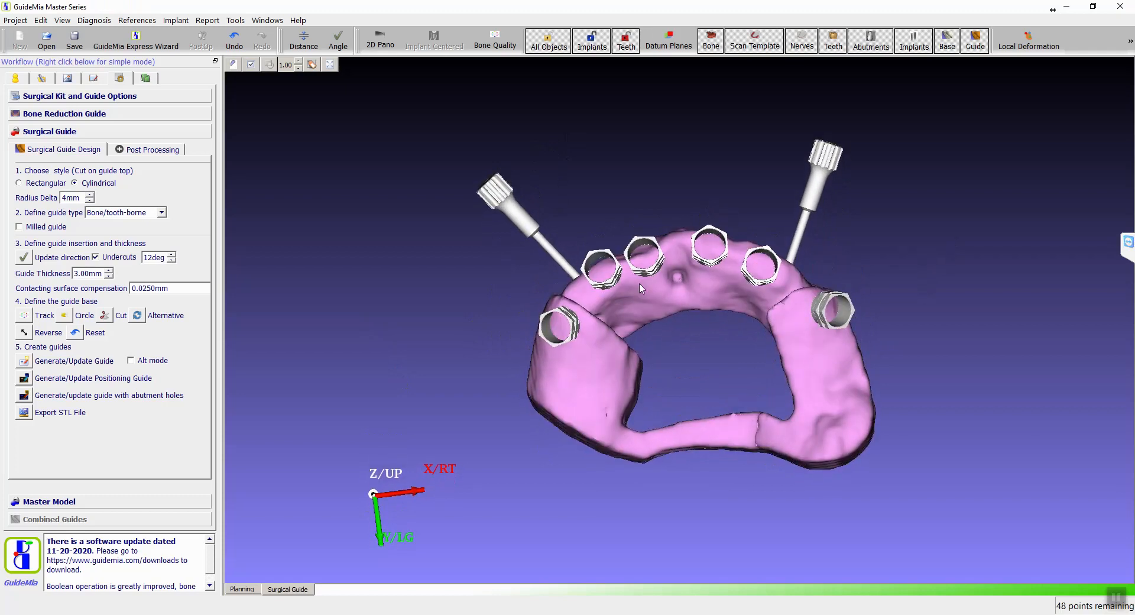
pyautogui.click(84, 116)
pyautogui.moveTo(270, 256)
pyautogui.mouseDown()
pyautogui.moveTo(317, 295)
pyautogui.moveTo(284, 256)
pyautogui.mouseUp()
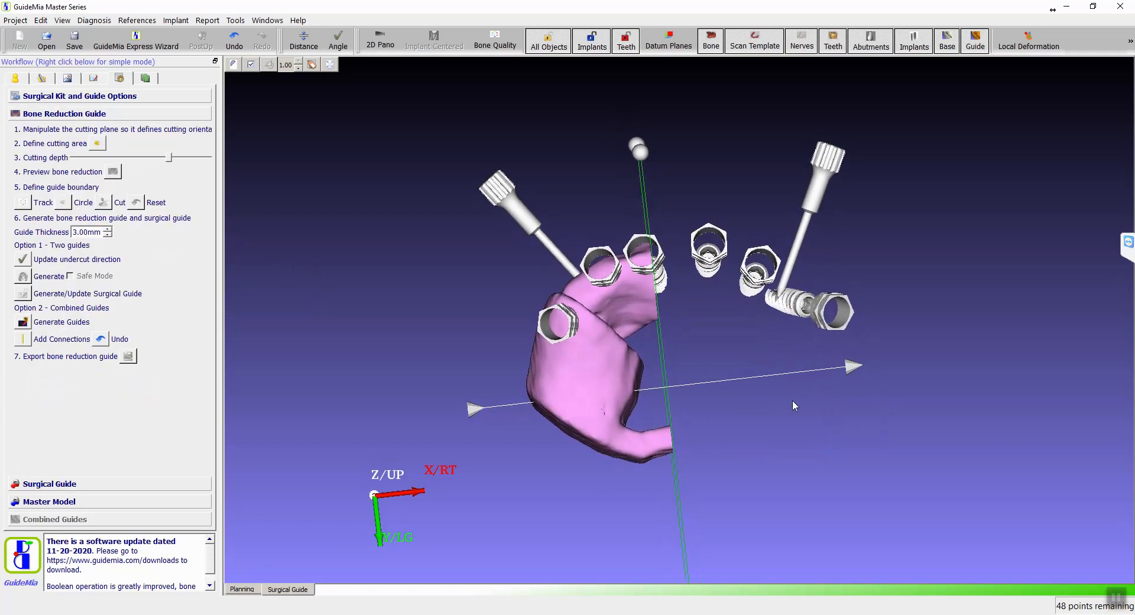
pyautogui.moveTo(857, 369); pyautogui.dragTo(804, 371)
pyautogui.moveTo(412, 247); pyautogui.dragTo(416, 221)
pyautogui.moveTo(839, 404); pyautogui.dragTo(578, 385)
pyautogui.moveTo(407, 187); pyautogui.dragTo(417, 4)
pyautogui.moveTo(661, 176); pyautogui.dragTo(660, 150)
pyautogui.moveTo(800, 191); pyautogui.dragTo(787, 155)
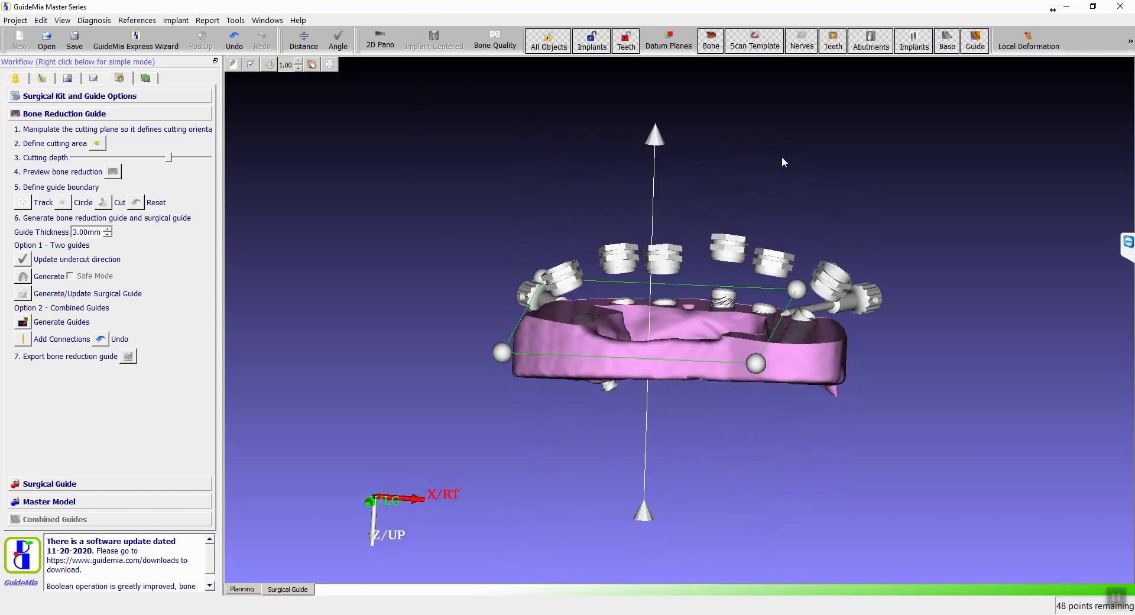
# Adjust the height of the horizontal cutting plane relative to the bone crest and the implant sleeves.
pyautogui.moveTo(665, 143); pyautogui.dragTo(686, 129)
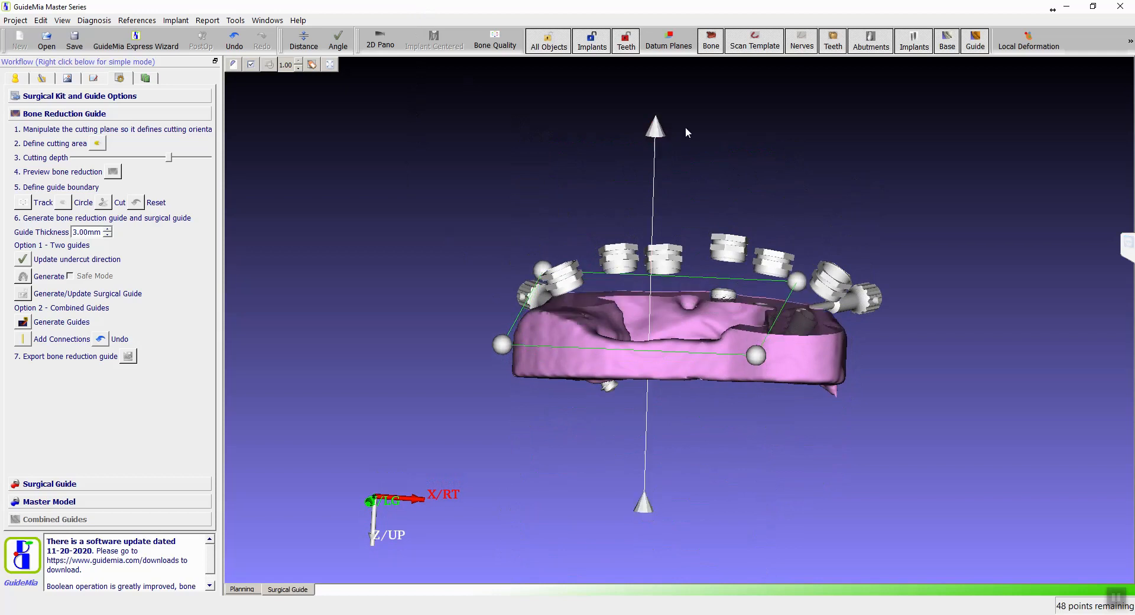
pyautogui.moveTo(874, 146); pyautogui.dragTo(463, 209)
pyautogui.moveTo(696, 153); pyautogui.dragTo(677, 176)
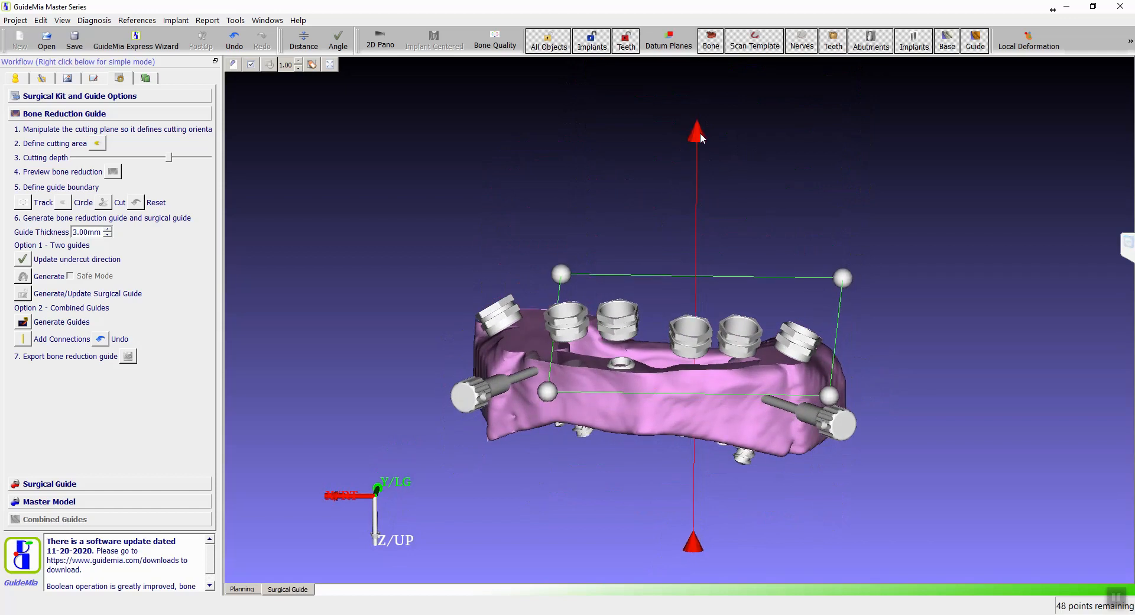
pyautogui.moveTo(700, 132); pyautogui.dragTo(703, 204)
pyautogui.moveTo(880, 252); pyautogui.dragTo(1088, 169)
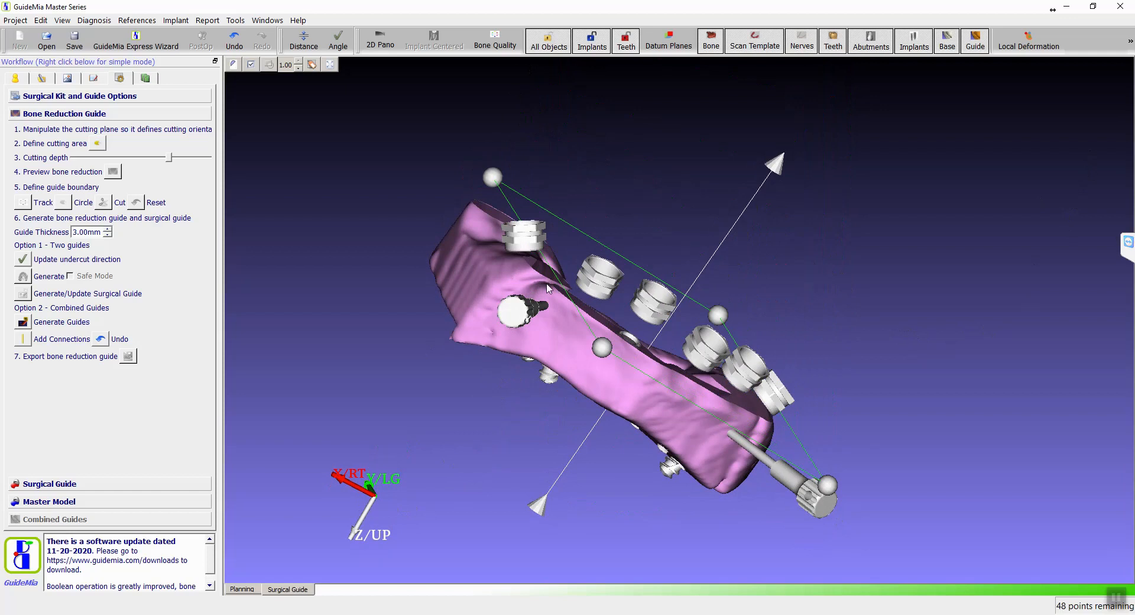
# Define the bone cutting area with a closed outline around the four anterior implants and the crest between the anchor pins.
pyautogui.moveTo(684, 202); pyautogui.dragTo(535, 378)
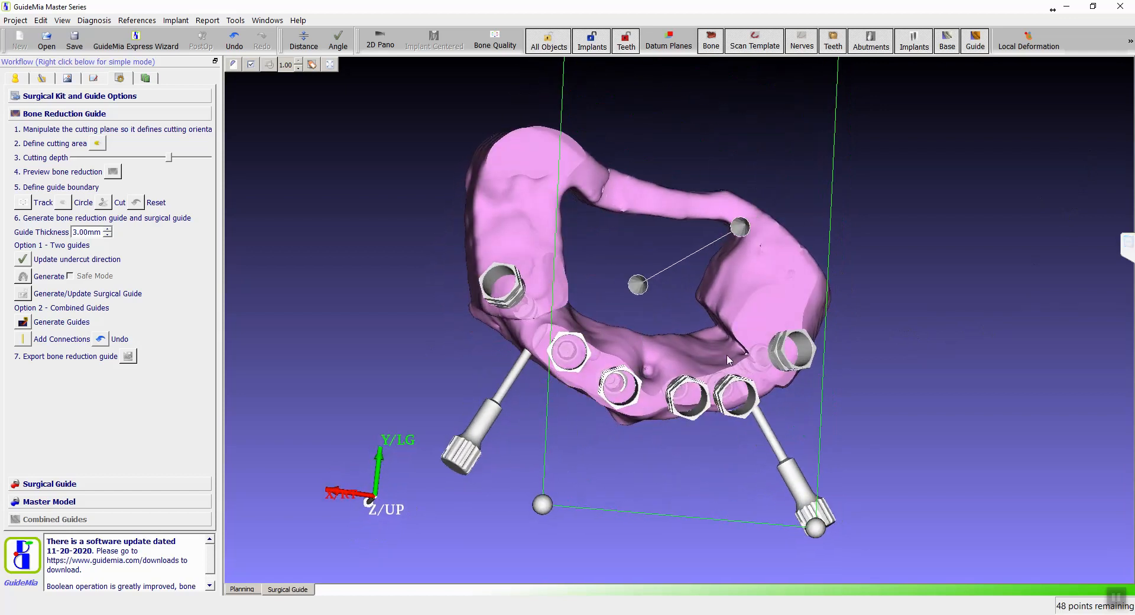
pyautogui.moveTo(789, 144); pyautogui.dragTo(728, 108)
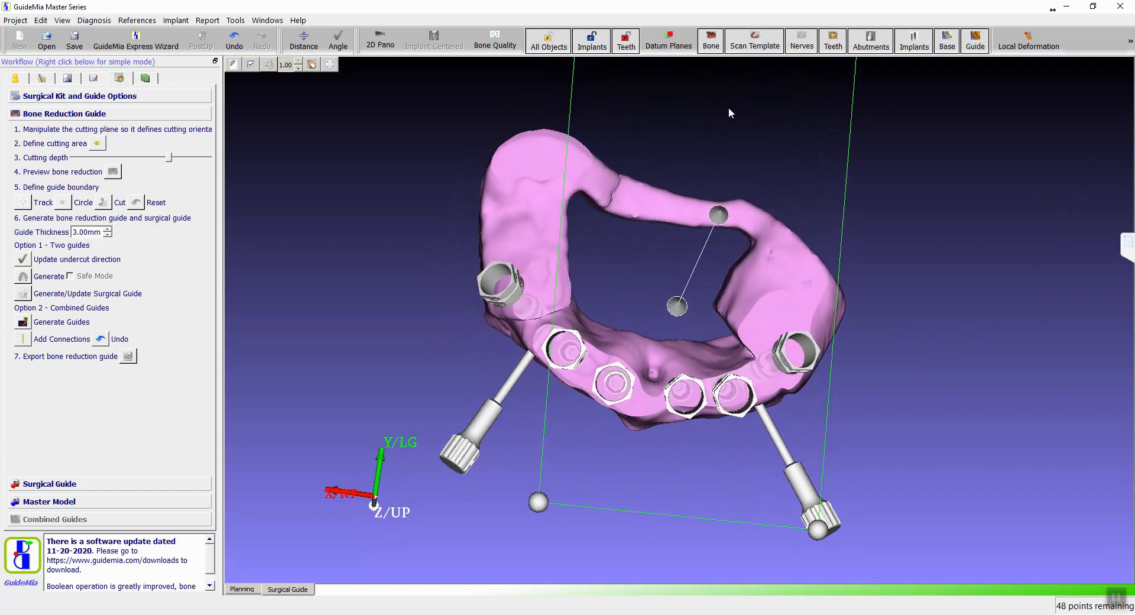
pyautogui.click(96, 145)
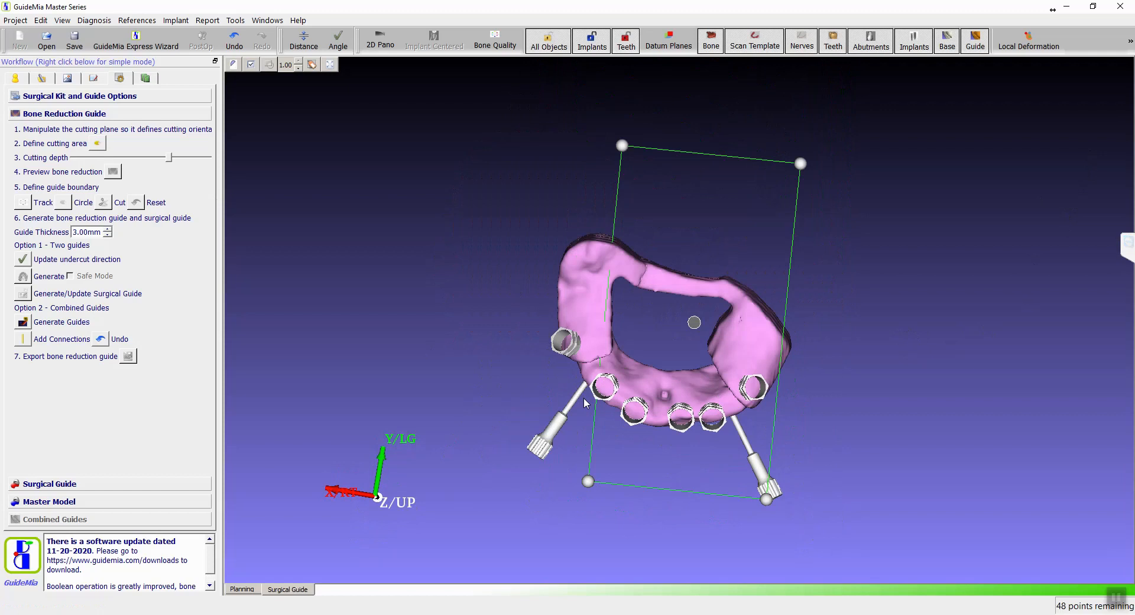
pyautogui.moveTo(591, 382)
pyautogui.mouseDown()
pyautogui.moveTo(625, 366)
pyautogui.moveTo(719, 392)
pyautogui.moveTo(737, 453)
pyautogui.moveTo(694, 477)
pyautogui.moveTo(597, 439)
pyautogui.moveTo(588, 417)
pyautogui.mouseUp()
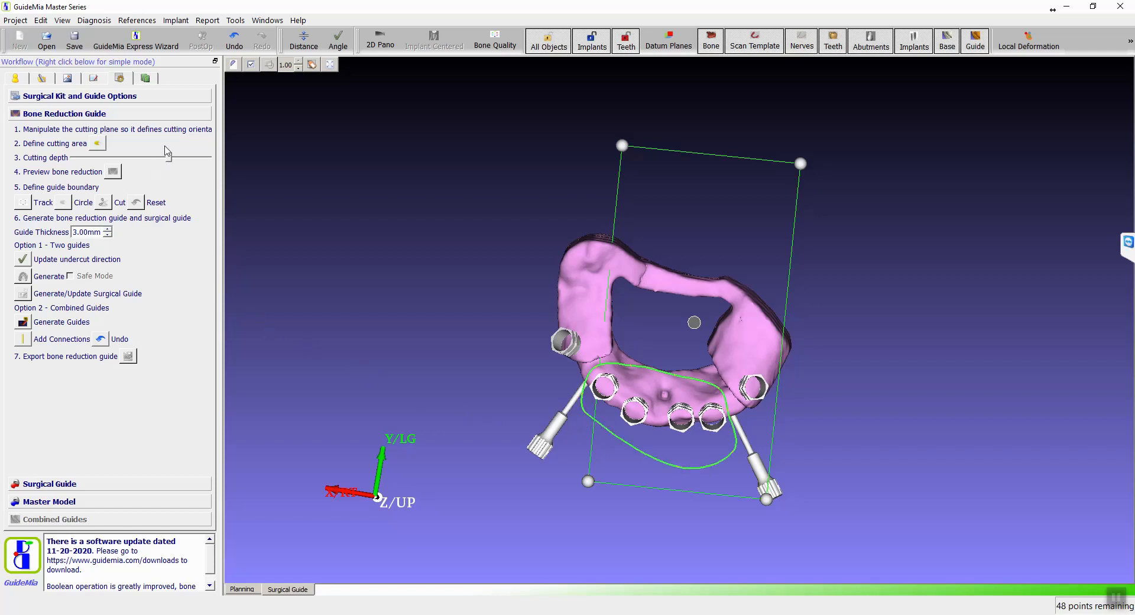
# Fine-tune the cutting depth and preview the bone reduction on the anterior upper arch.
pyautogui.moveTo(170, 158); pyautogui.dragTo(173, 158)
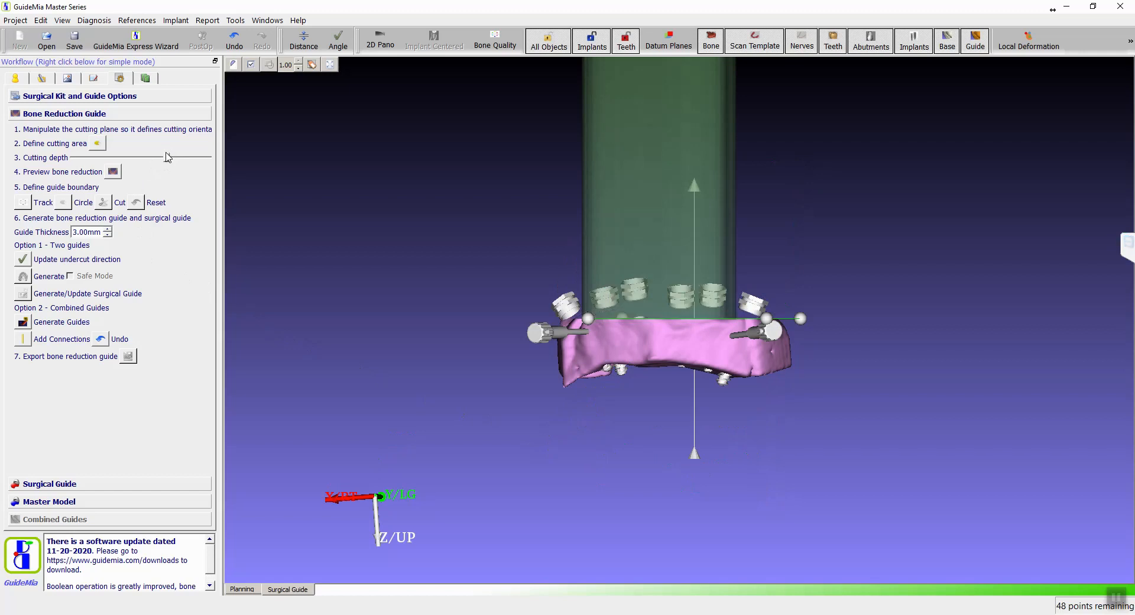
pyautogui.click(113, 171)
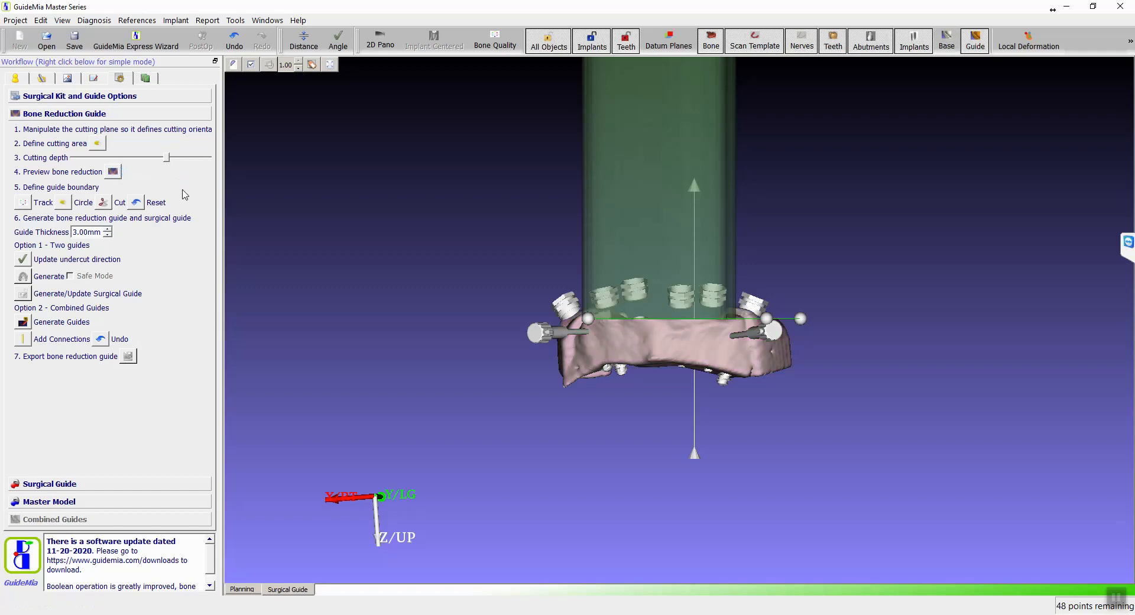
pyautogui.moveTo(376, 278); pyautogui.dragTo(365, 440)
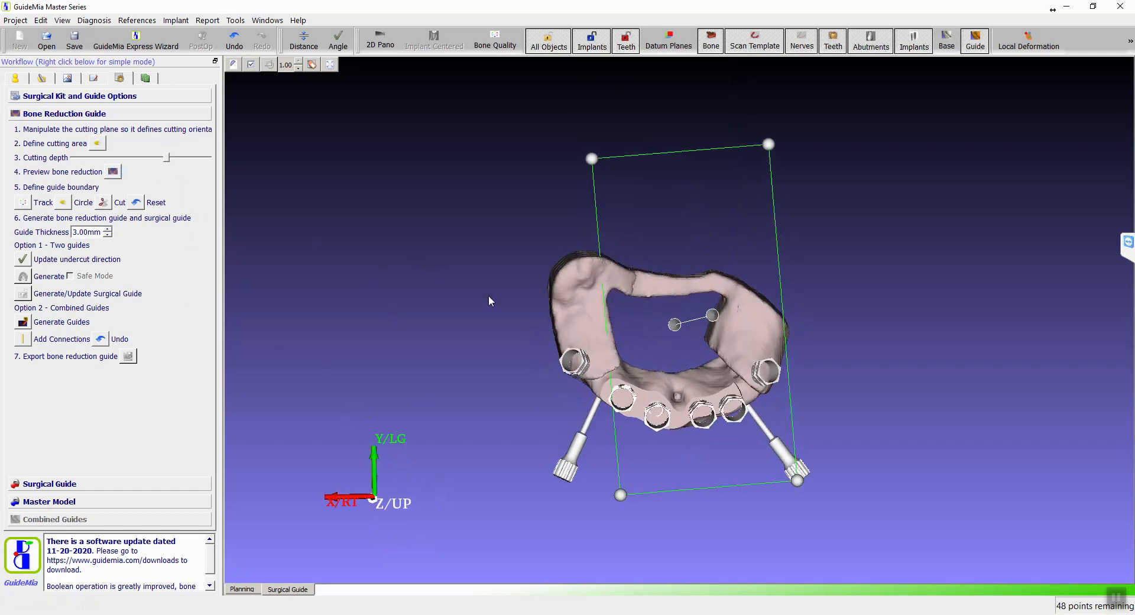
pyautogui.moveTo(397, 333); pyautogui.dragTo(339, 144)
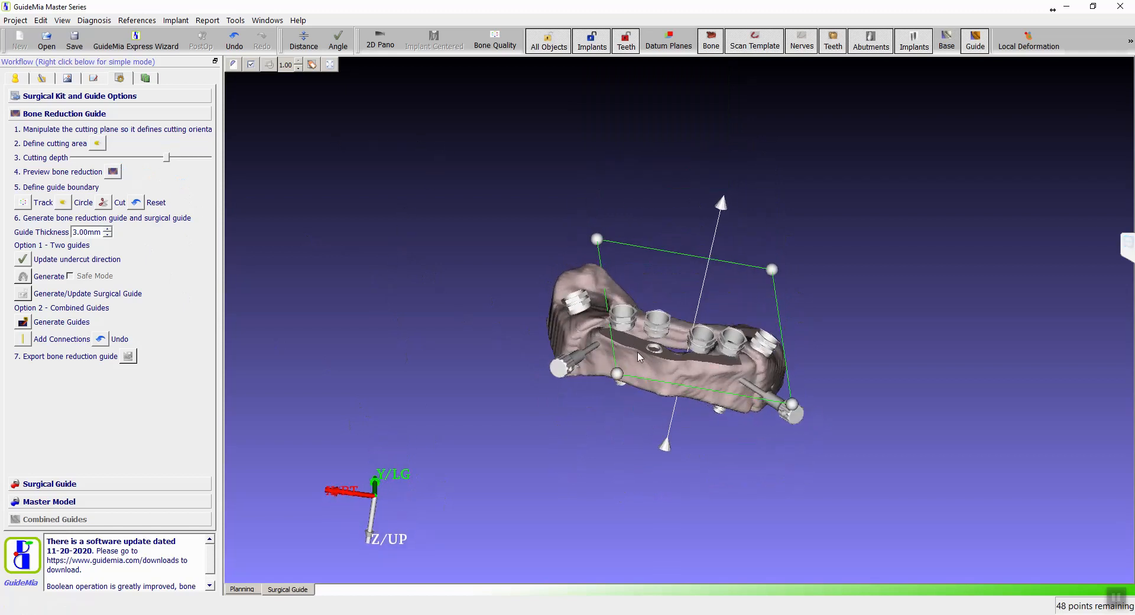
pyautogui.moveTo(372, 276); pyautogui.dragTo(823, 375)
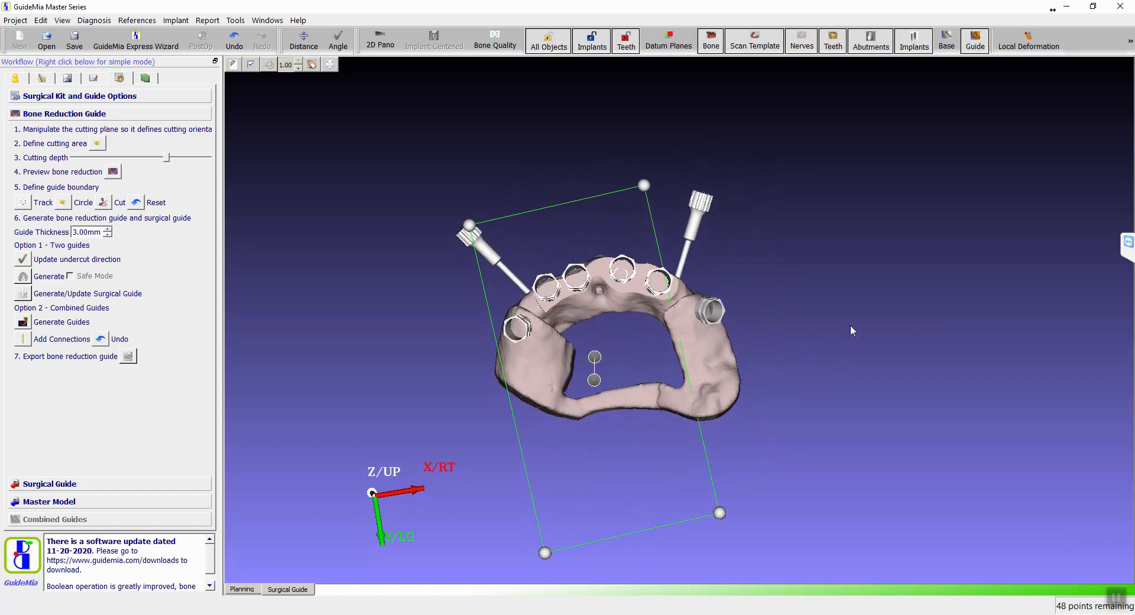
# Outline the guide boundary around all six implants and the alveolar ridge from the occlusal side, leaving out the posterior palate, and cut it.
pyautogui.moveTo(845, 319); pyautogui.dragTo(871, 321)
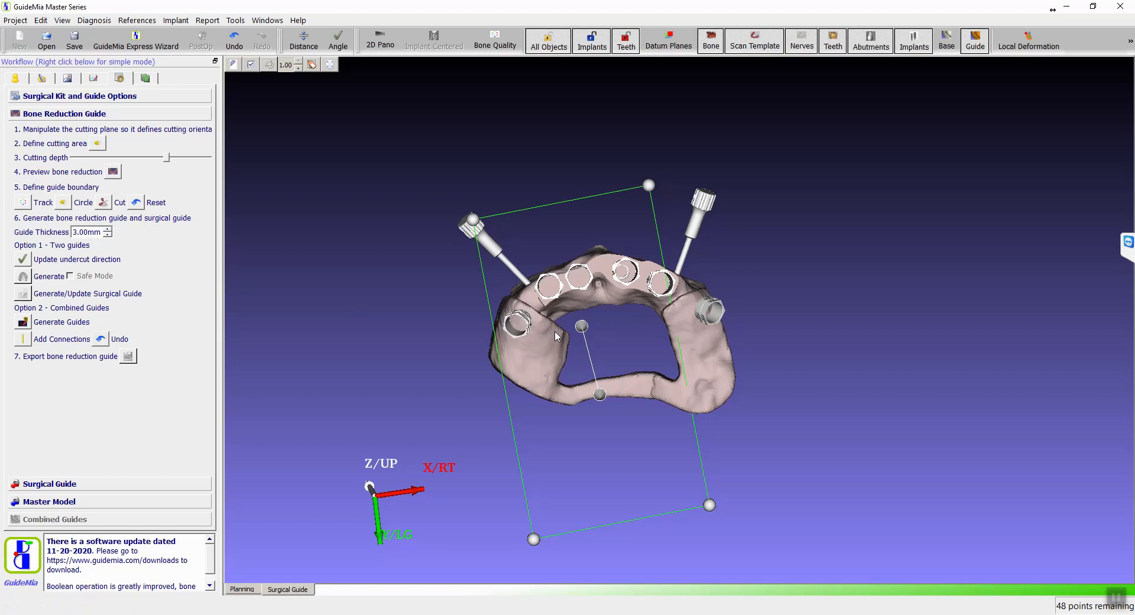
pyautogui.click(537, 355)
pyautogui.click(506, 356)
pyautogui.click(474, 318)
pyautogui.click(564, 228)
pyautogui.click(633, 235)
pyautogui.click(703, 273)
pyautogui.click(736, 331)
pyautogui.click(722, 357)
pyautogui.click(697, 356)
pyautogui.click(672, 335)
pyautogui.click(647, 318)
pyautogui.click(609, 315)
pyautogui.click(558, 337)
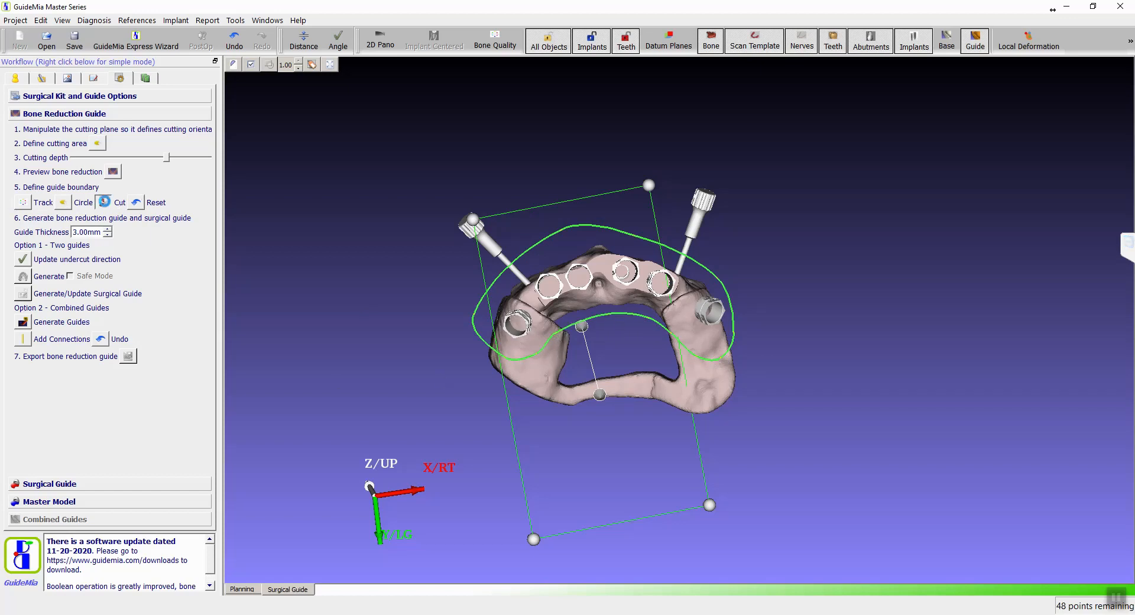
pyautogui.click(104, 202)
# Redraw the guide boundary from the front around the sleeves, anchor pins and upper part of the ridge, and cut the guide surface.
pyautogui.moveTo(384, 260)
pyautogui.mouseDown()
pyautogui.moveTo(410, 605)
pyautogui.moveTo(406, 304)
pyautogui.moveTo(387, 239)
pyautogui.mouseUp()
pyautogui.moveTo(392, 322); pyautogui.dragTo(78, 294)
pyautogui.moveTo(948, 393); pyautogui.dragTo(477, 426)
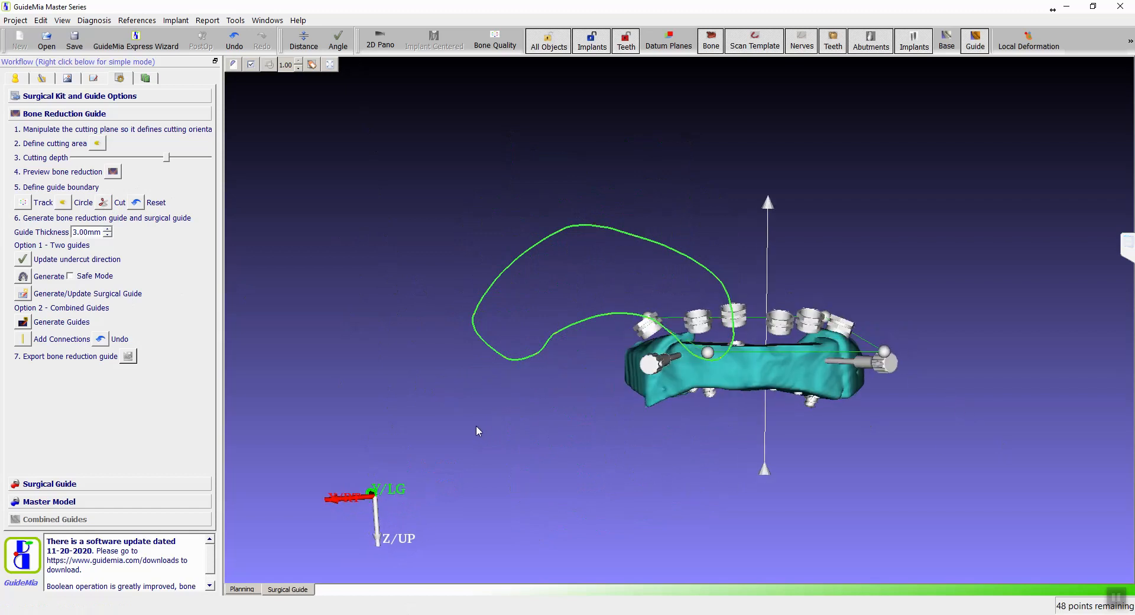
pyautogui.click(63, 204)
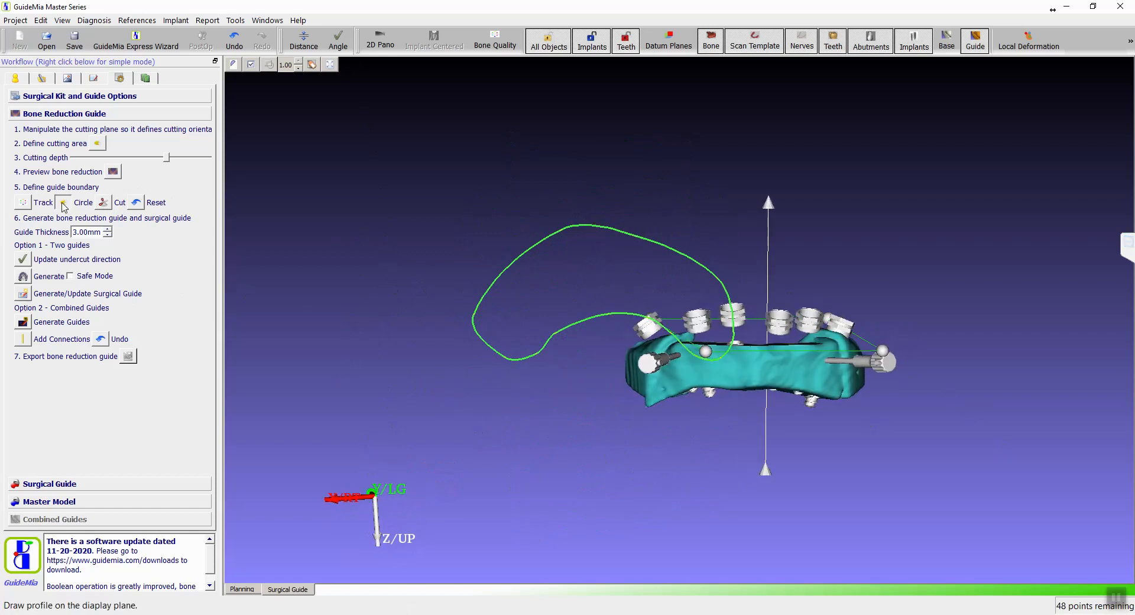
pyautogui.click(64, 207)
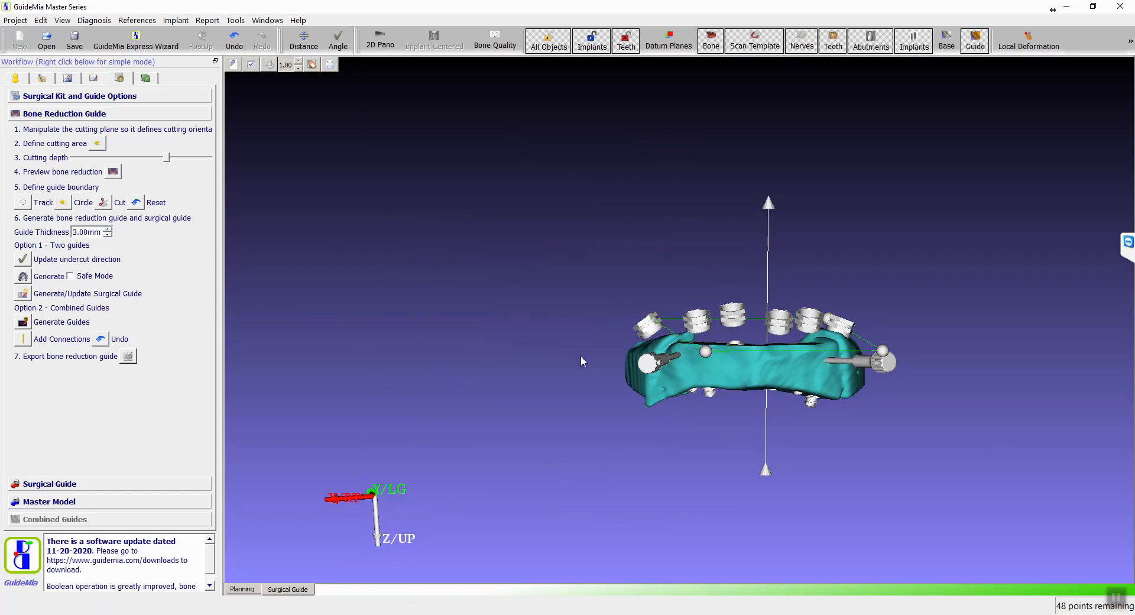
pyautogui.moveTo(739, 249)
pyautogui.mouseDown()
pyautogui.moveTo(816, 267)
pyautogui.moveTo(896, 311)
pyautogui.mouseUp()
pyautogui.click(889, 373)
pyautogui.moveTo(857, 370); pyautogui.dragTo(653, 387)
pyautogui.click(616, 363)
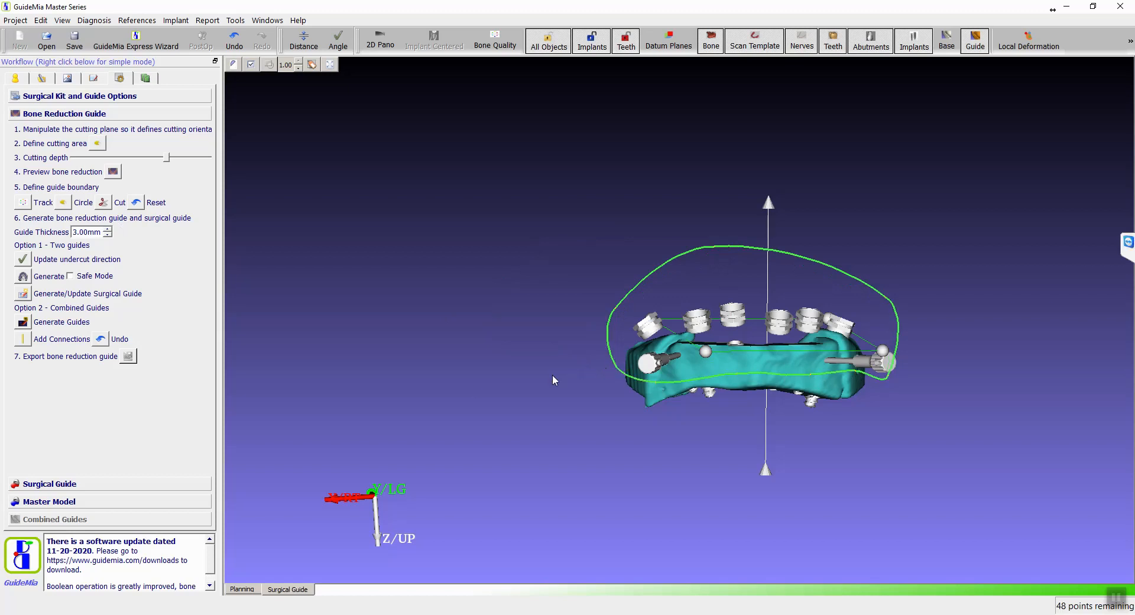
pyautogui.click(103, 202)
# Outline the excess lower edges of the guide surface from the palatal side and cut them away.
pyautogui.moveTo(300, 376); pyautogui.dragTo(572, 340)
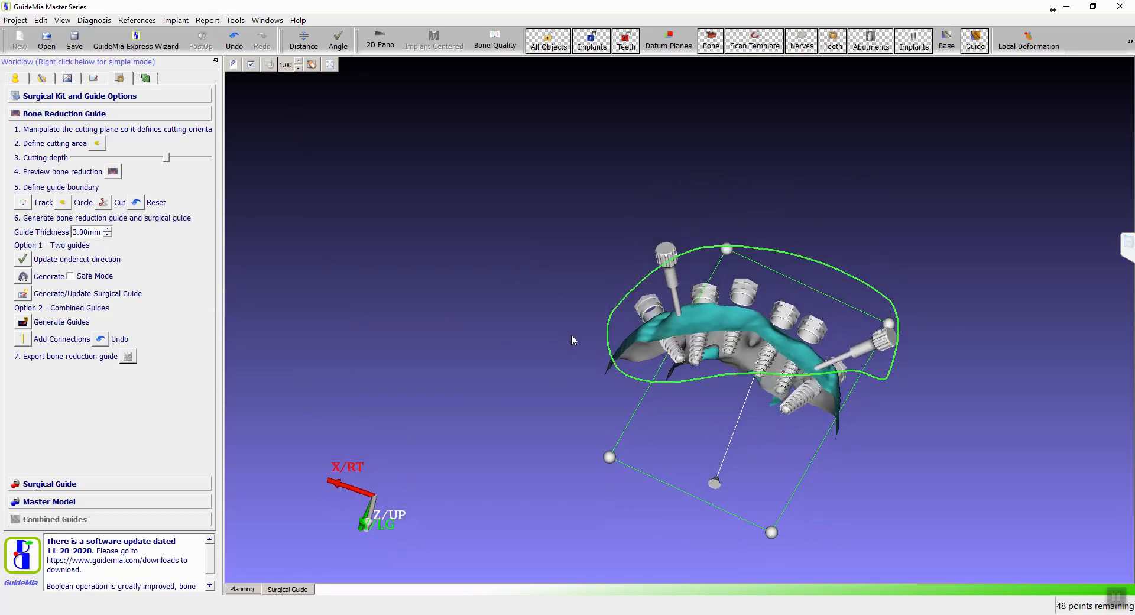
pyautogui.moveTo(686, 444); pyautogui.dragTo(673, 389)
pyautogui.moveTo(1006, 349); pyautogui.dragTo(157, 459)
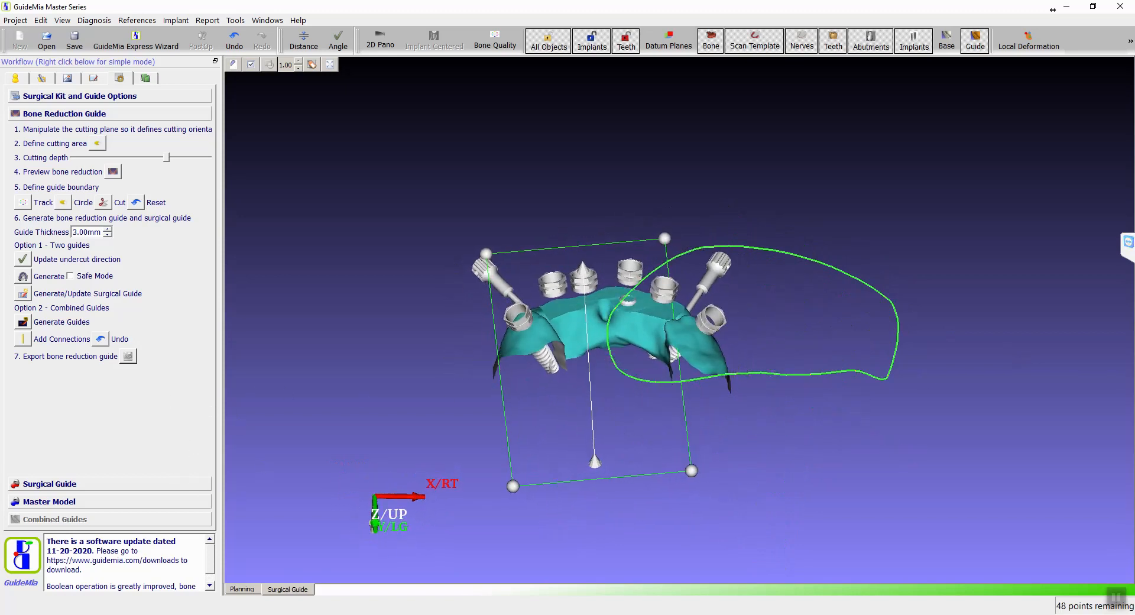
pyautogui.moveTo(294, 316); pyautogui.dragTo(352, 310)
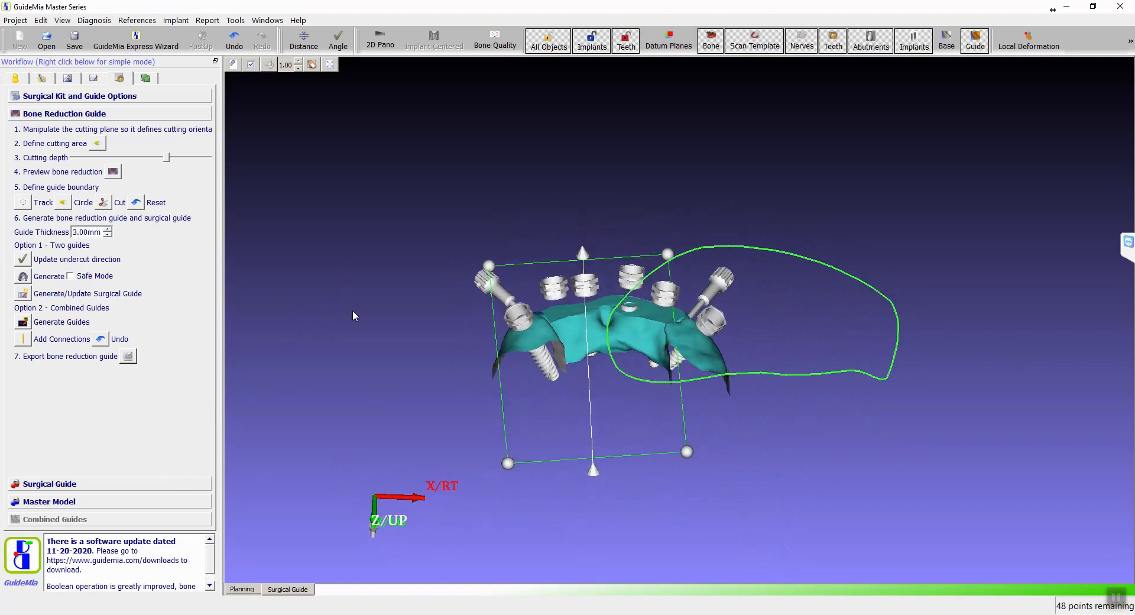
pyautogui.click(63, 203)
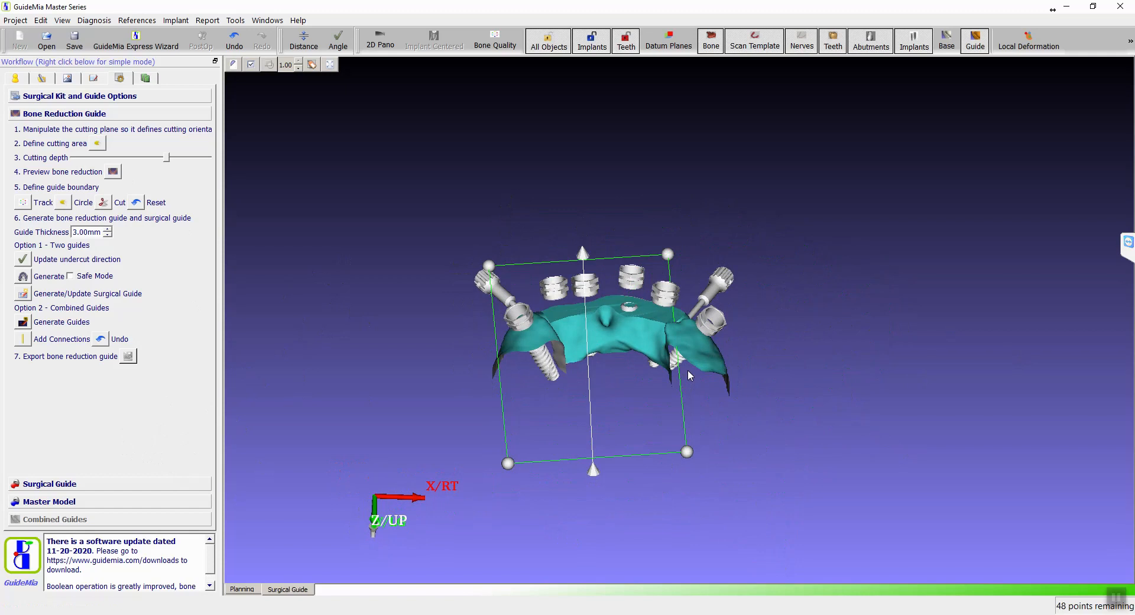
pyautogui.moveTo(635, 348)
pyautogui.mouseDown()
pyautogui.moveTo(523, 378)
pyautogui.moveTo(446, 368)
pyautogui.moveTo(516, 431)
pyautogui.moveTo(740, 420)
pyautogui.moveTo(775, 375)
pyautogui.moveTo(691, 380)
pyautogui.moveTo(677, 362)
pyautogui.mouseUp()
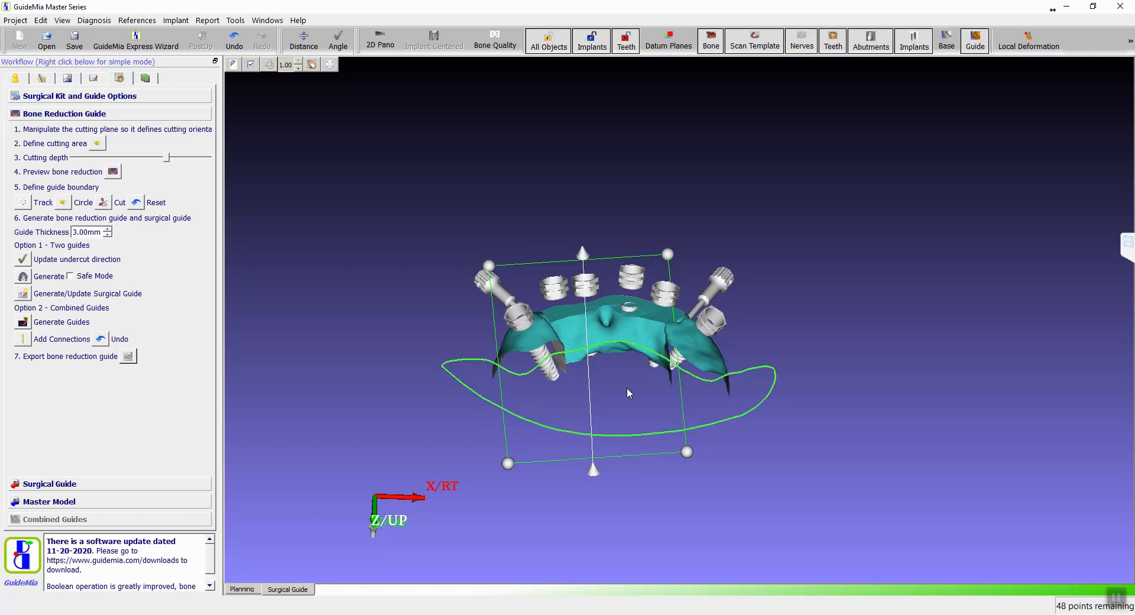
pyautogui.click(106, 201)
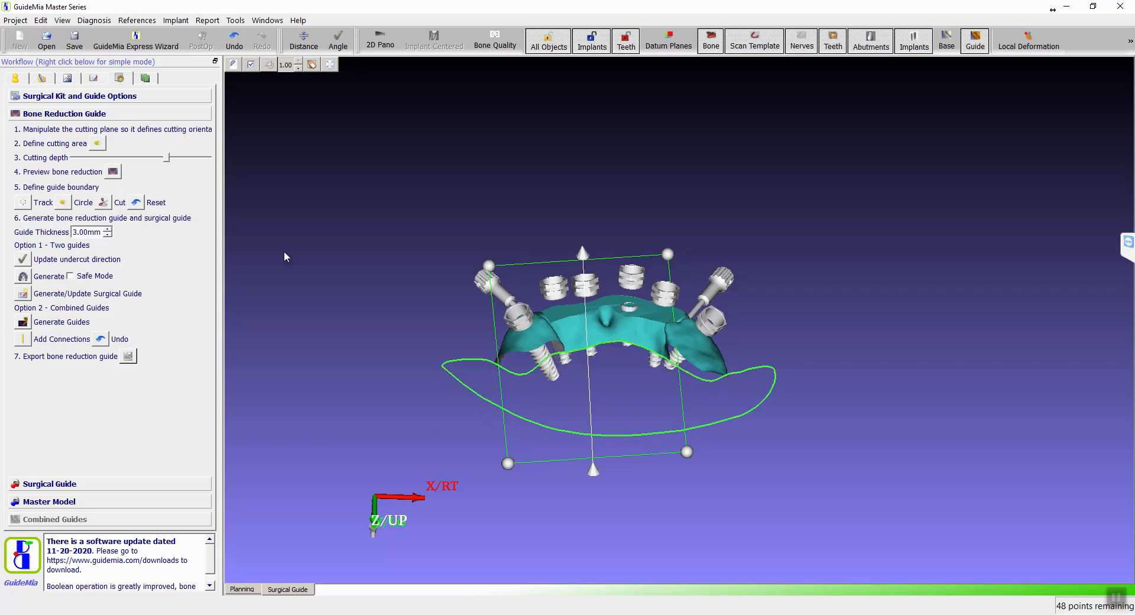
# Circle the small irregular spot in the notch beside the posterior implant sleeve and cut it from the guide surface.
pyautogui.moveTo(456, 244); pyautogui.dragTo(236, 380)
pyautogui.moveTo(314, 323); pyautogui.dragTo(375, 120, button='right')
pyautogui.moveTo(375, 121); pyautogui.dragTo(523, 321)
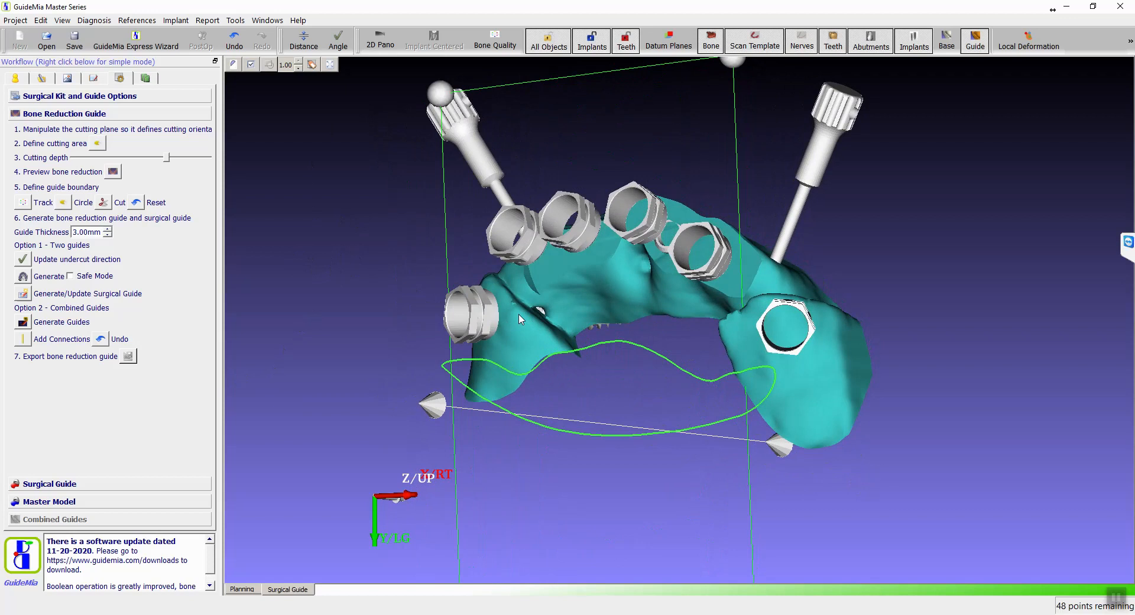
pyautogui.moveTo(356, 408); pyautogui.dragTo(261, 213)
pyautogui.moveTo(906, 528); pyautogui.dragTo(992, 398)
pyautogui.moveTo(925, 329); pyautogui.dragTo(977, 437)
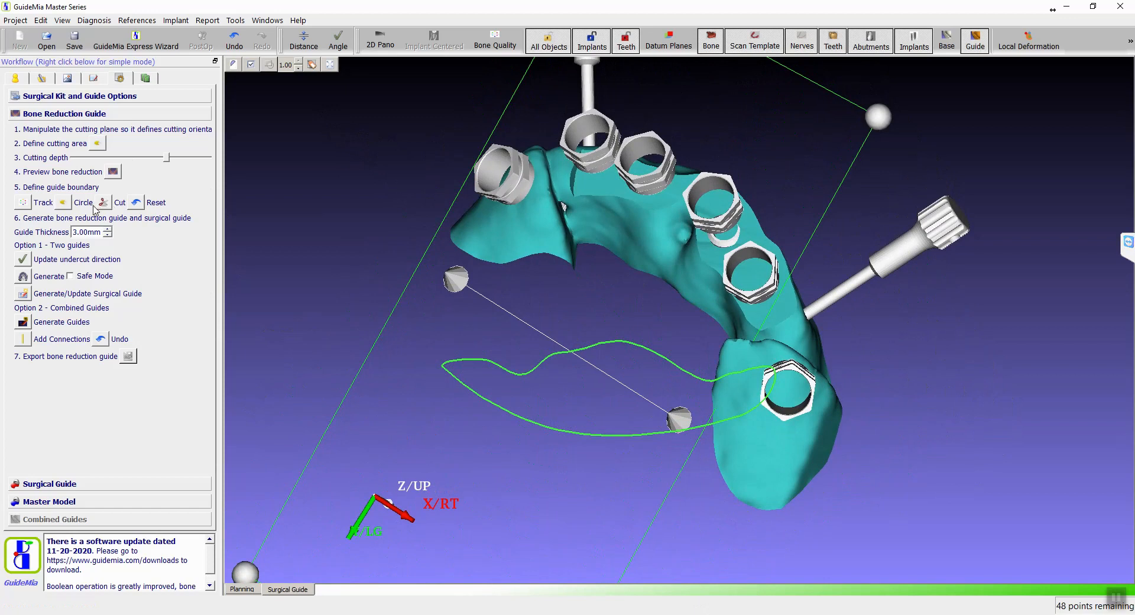
pyautogui.click(63, 203)
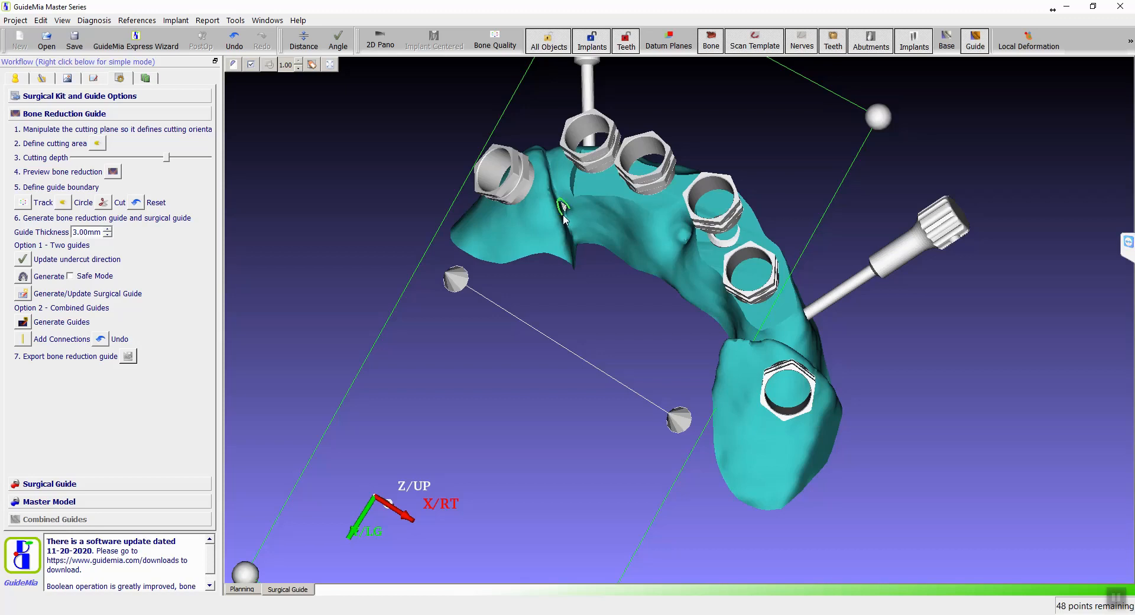
pyautogui.click(104, 202)
# Update the undercut direction from an occlusal view of the arch and generate the combined bone reduction and surgical guides.
pyautogui.moveTo(481, 424); pyautogui.dragTo(283, 318)
pyautogui.moveTo(271, 201); pyautogui.dragTo(114, 391)
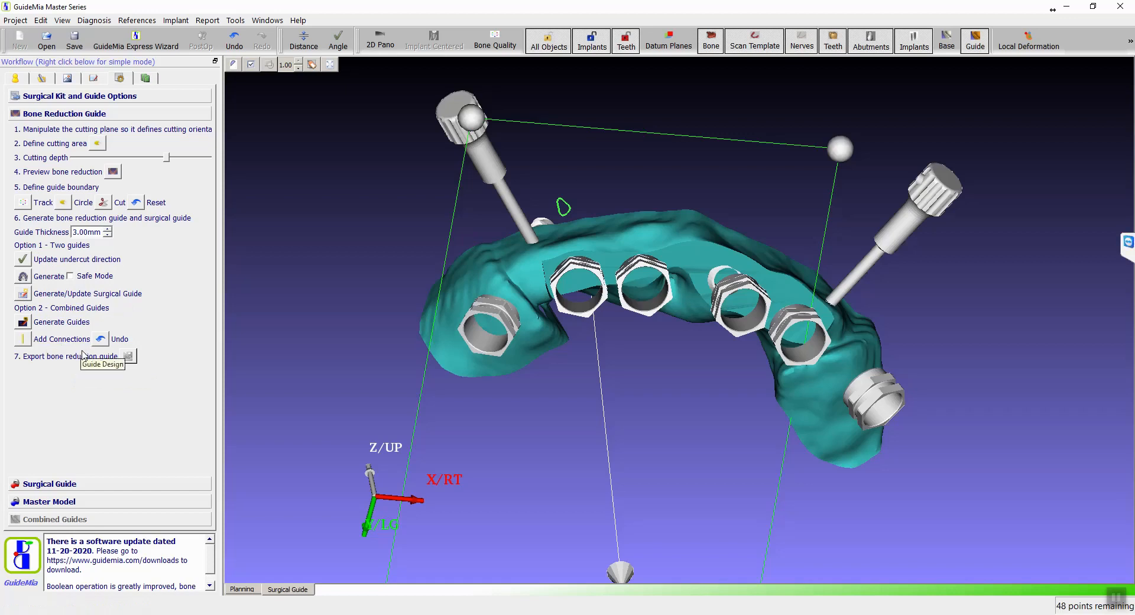
pyautogui.moveTo(327, 279); pyautogui.dragTo(264, 292)
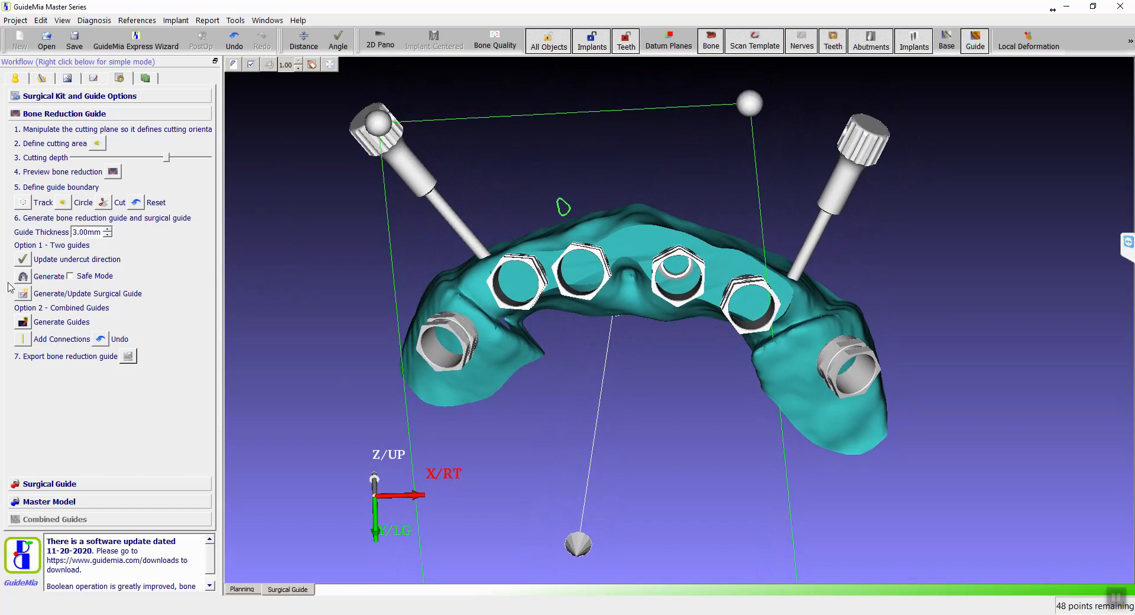
pyautogui.click(23, 260)
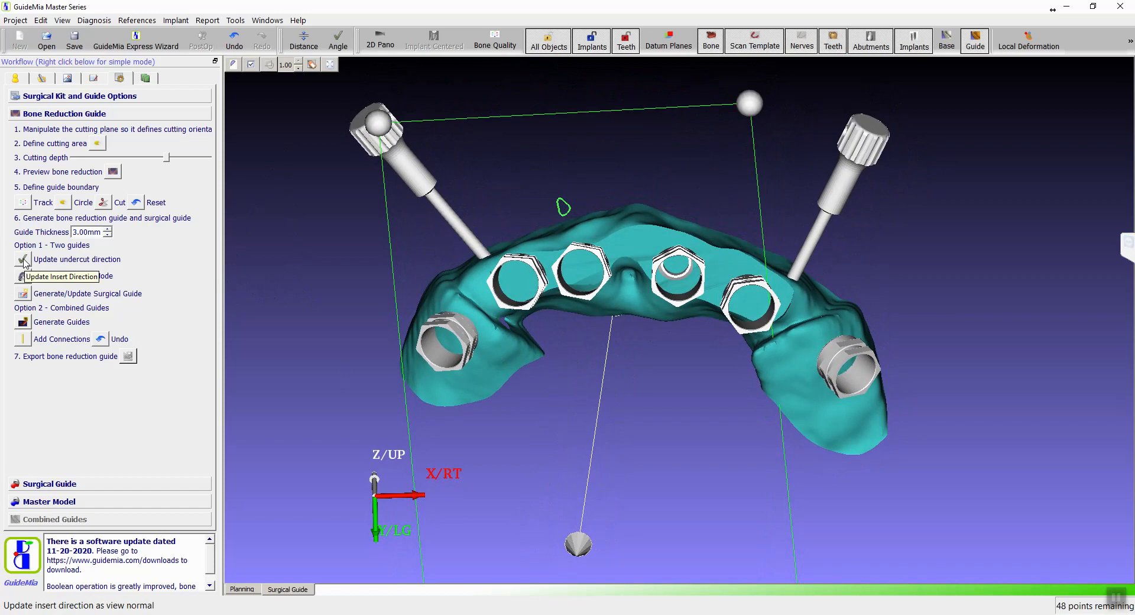
pyautogui.moveTo(359, 412)
pyautogui.mouseDown()
pyautogui.moveTo(350, 332)
pyautogui.moveTo(370, 338)
pyautogui.moveTo(379, 412)
pyautogui.mouseUp()
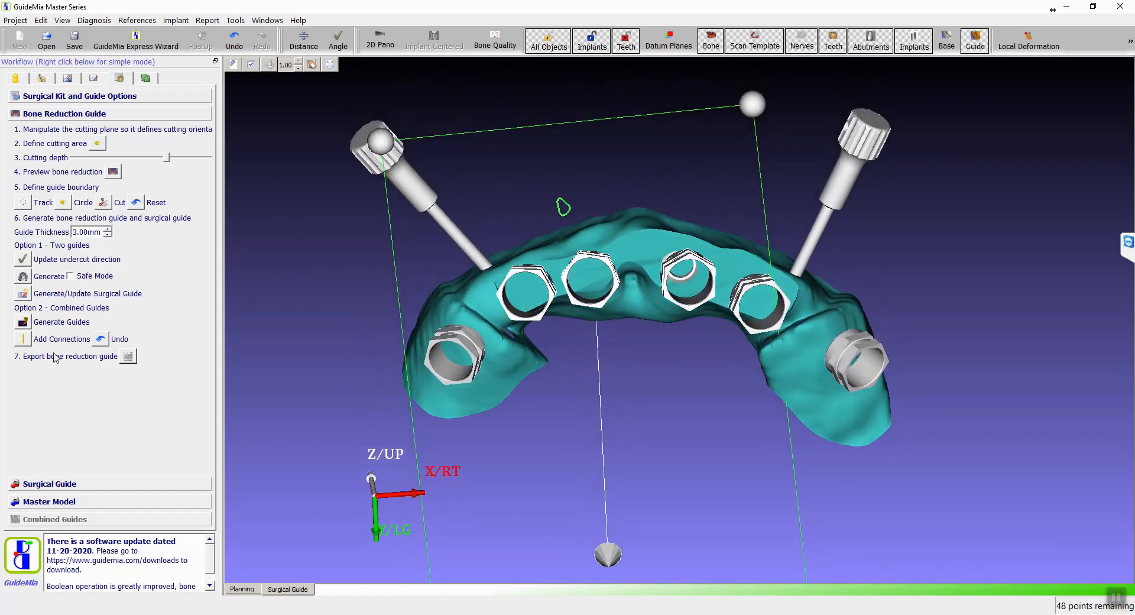
pyautogui.click(24, 323)
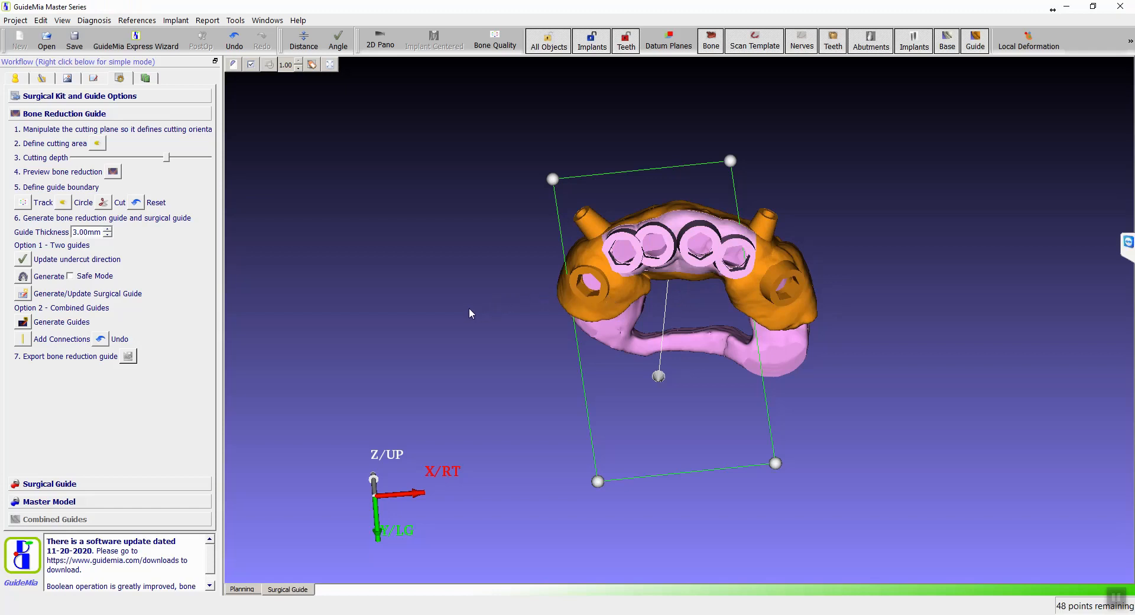
# Inspect the generated combined guides on the bone model from several angles and hide the cutting plane.
pyautogui.moveTo(463, 289); pyautogui.dragTo(798, 224)
pyautogui.moveTo(924, 453); pyautogui.dragTo(937, 300, button='right')
pyautogui.moveTo(449, 205); pyautogui.dragTo(554, 247)
pyautogui.moveTo(508, 374); pyautogui.dragTo(340, 337)
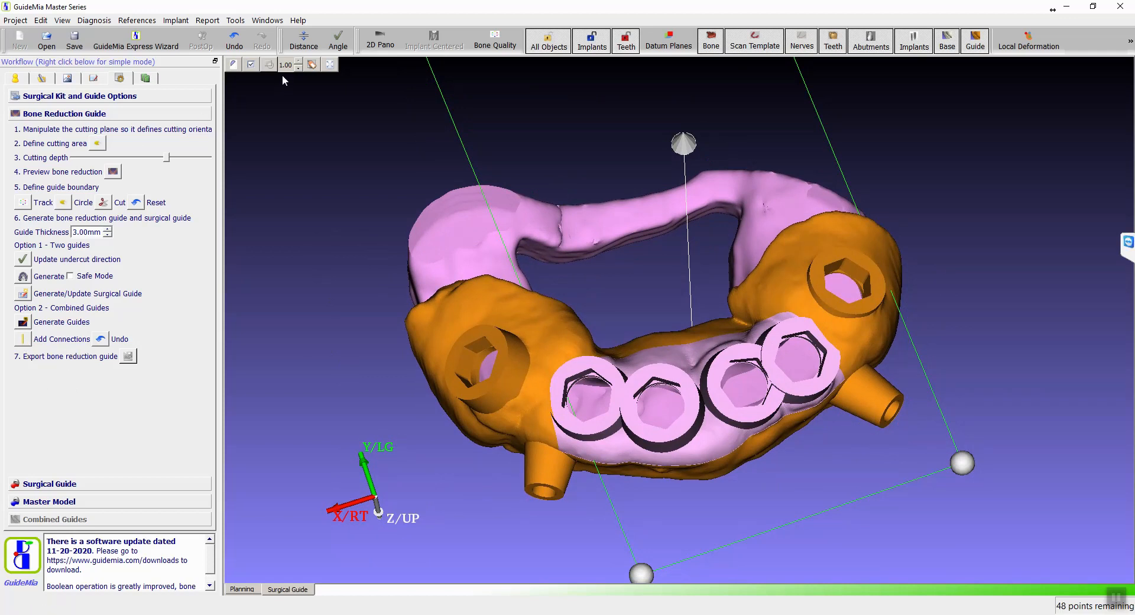
pyautogui.click(233, 65)
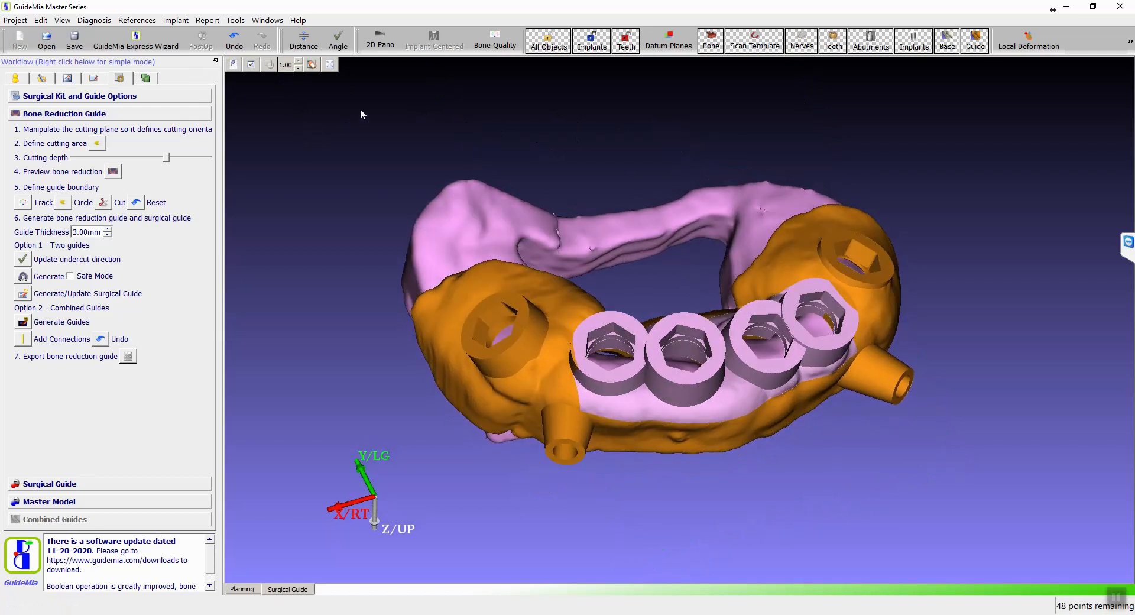
# Add a guide connection on the front rim of the bone reduction opening near one anchor pin sleeve, adjust its placement and apply it.
pyautogui.click(24, 341)
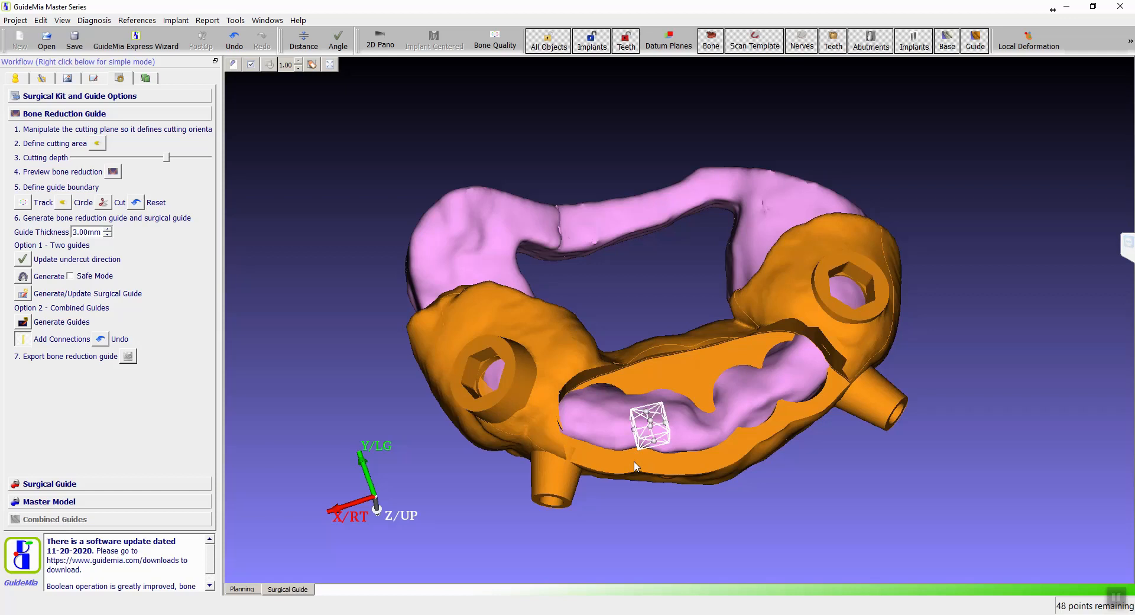
pyautogui.moveTo(684, 491); pyautogui.dragTo(661, 358)
pyautogui.moveTo(577, 375); pyautogui.dragTo(585, 350)
pyautogui.moveTo(585, 351); pyautogui.dragTo(605, 407, button='middle')
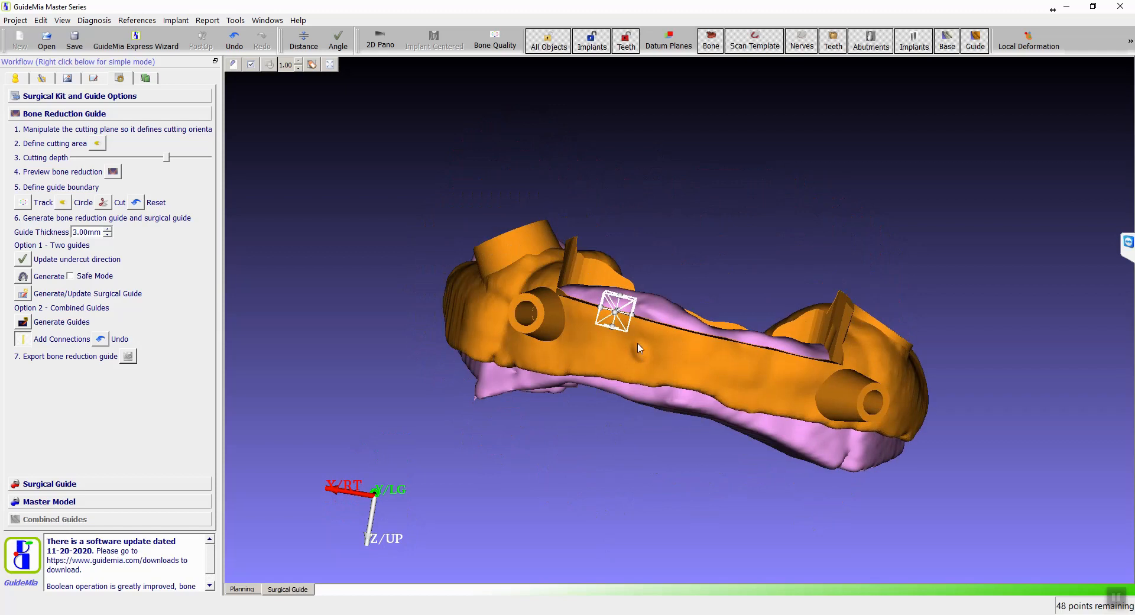
pyautogui.moveTo(626, 326); pyautogui.dragTo(643, 392)
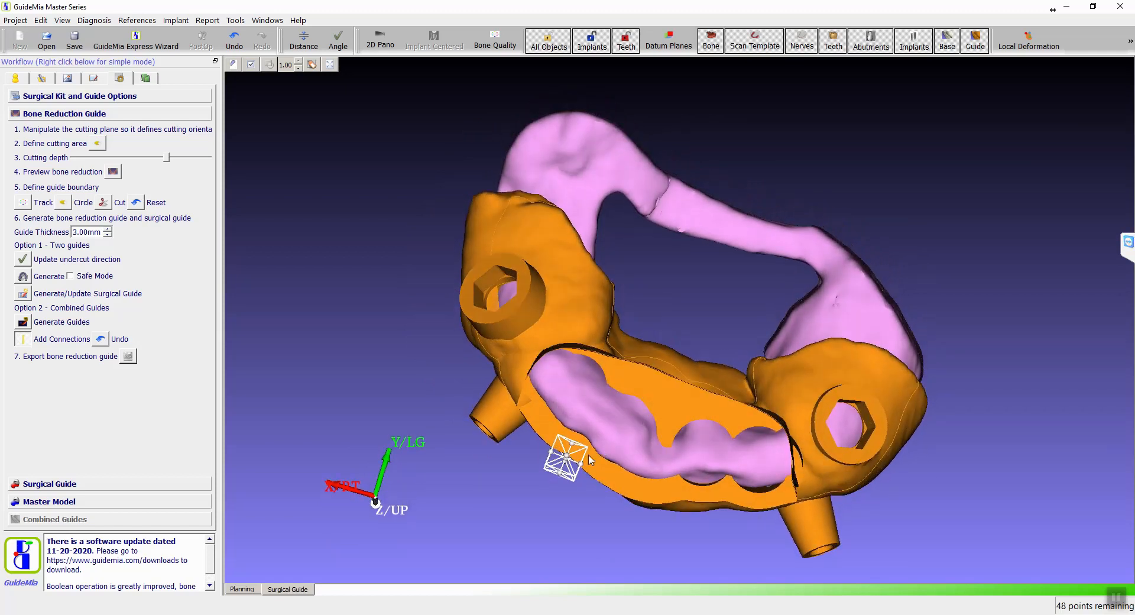
pyautogui.moveTo(571, 467); pyautogui.dragTo(572, 462, button='middle')
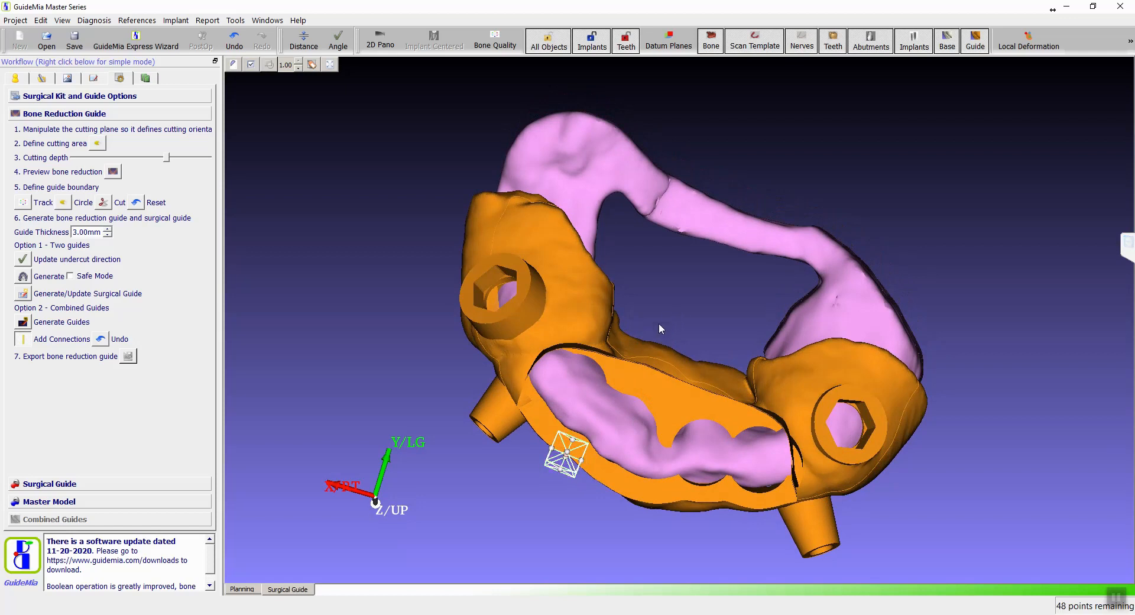
pyautogui.moveTo(646, 369); pyautogui.dragTo(464, 147)
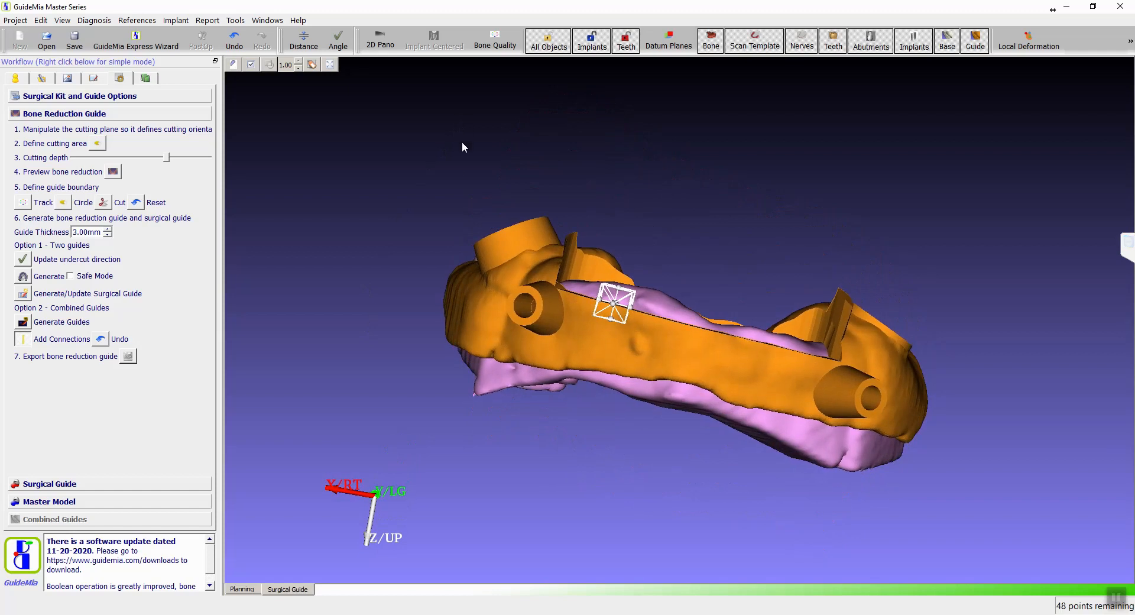
pyautogui.click(24, 340)
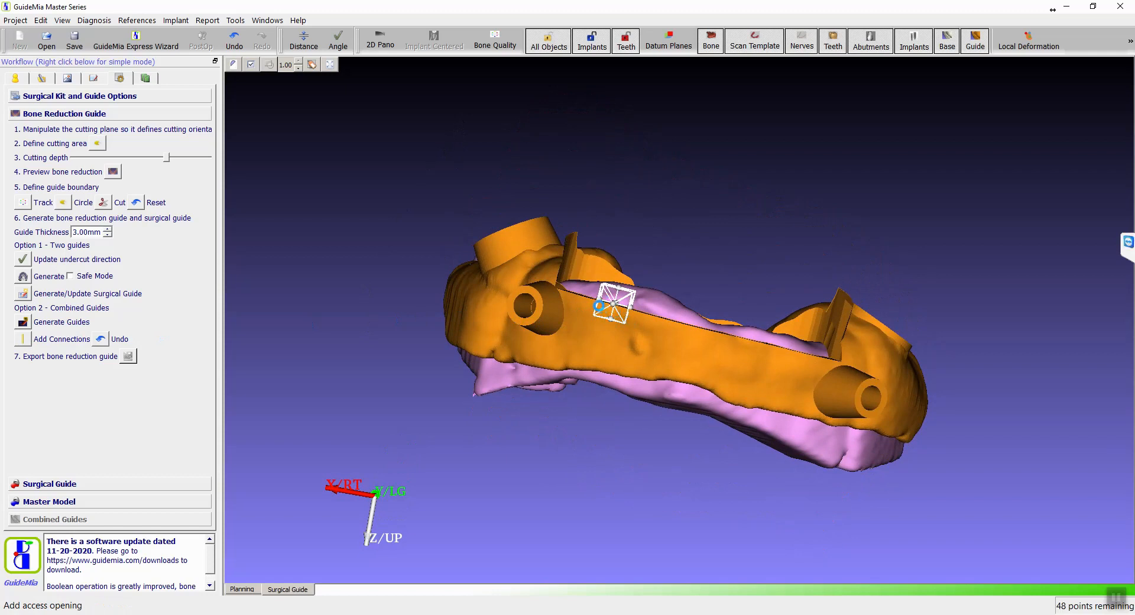
pyautogui.click(600, 307)
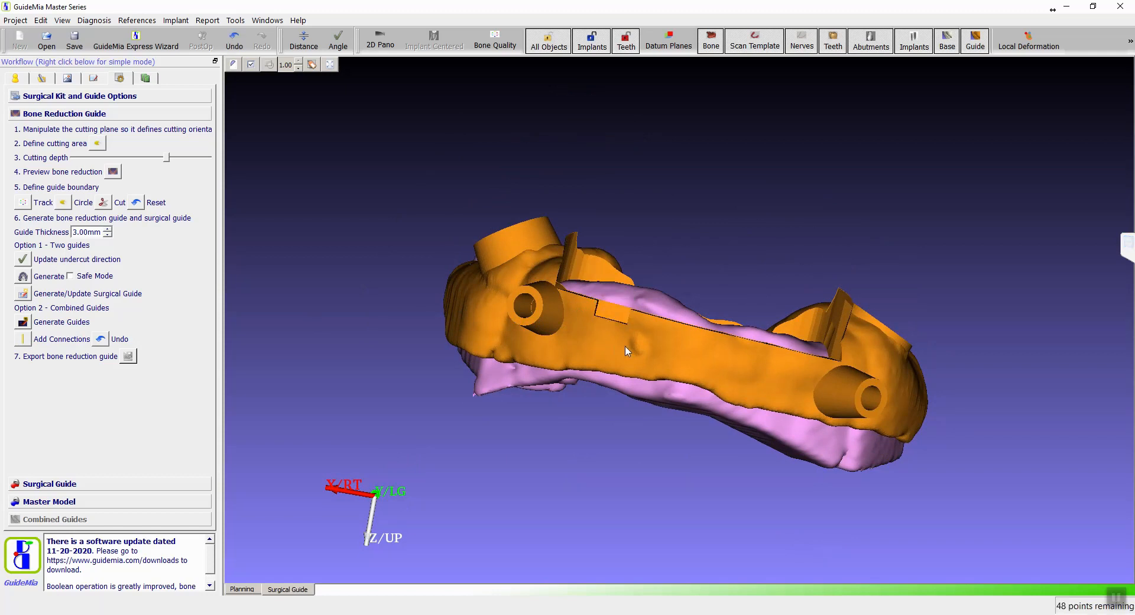
# Add a second guide connection along the front rim toward the opposite anchor pin sleeve, adjust its placement and apply it.
pyautogui.moveTo(787, 206); pyautogui.dragTo(642, 406)
pyautogui.moveTo(880, 233); pyautogui.dragTo(718, 154, button='middle')
pyautogui.moveTo(718, 159); pyautogui.dragTo(839, 181)
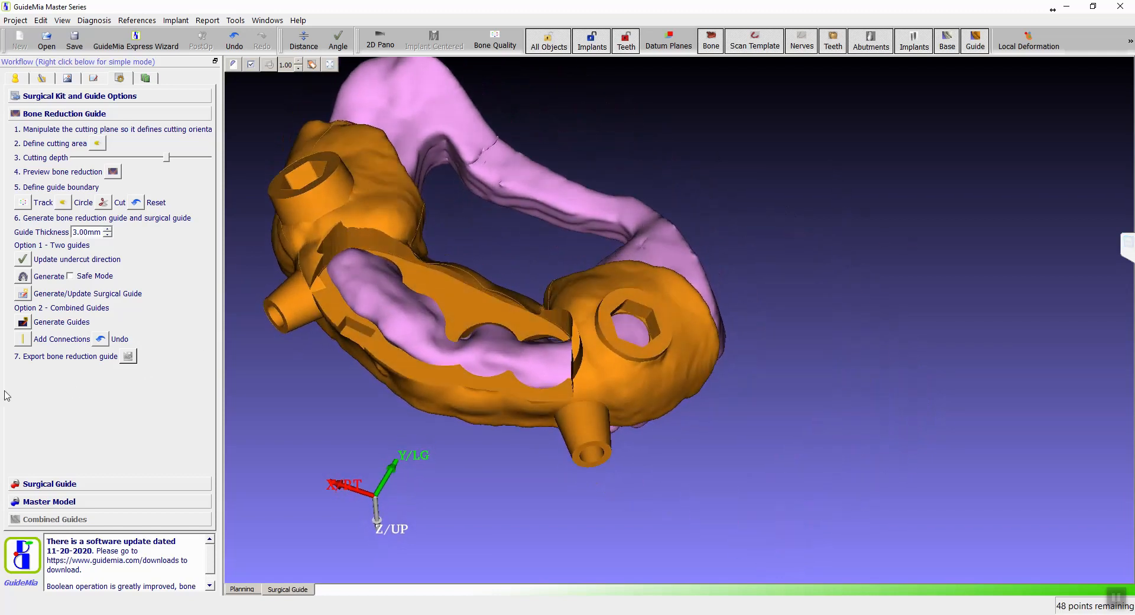
pyautogui.moveTo(299, 406); pyautogui.dragTo(294, 452)
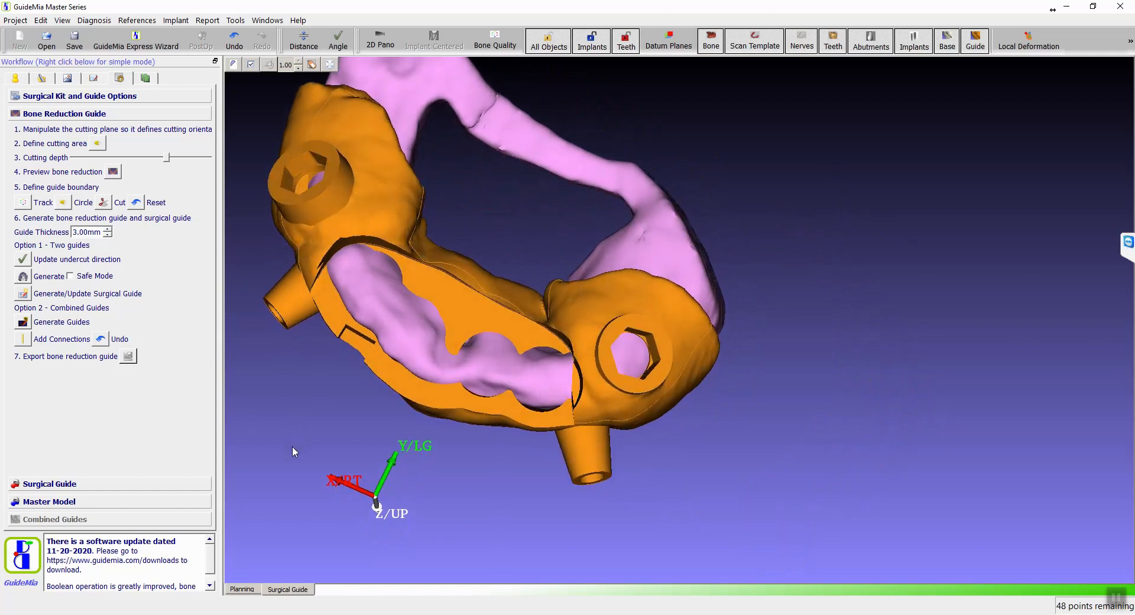
pyautogui.click(22, 341)
pyautogui.click(447, 404)
pyautogui.moveTo(432, 368); pyautogui.dragTo(438, 401)
pyautogui.moveTo(484, 474); pyautogui.dragTo(514, 494)
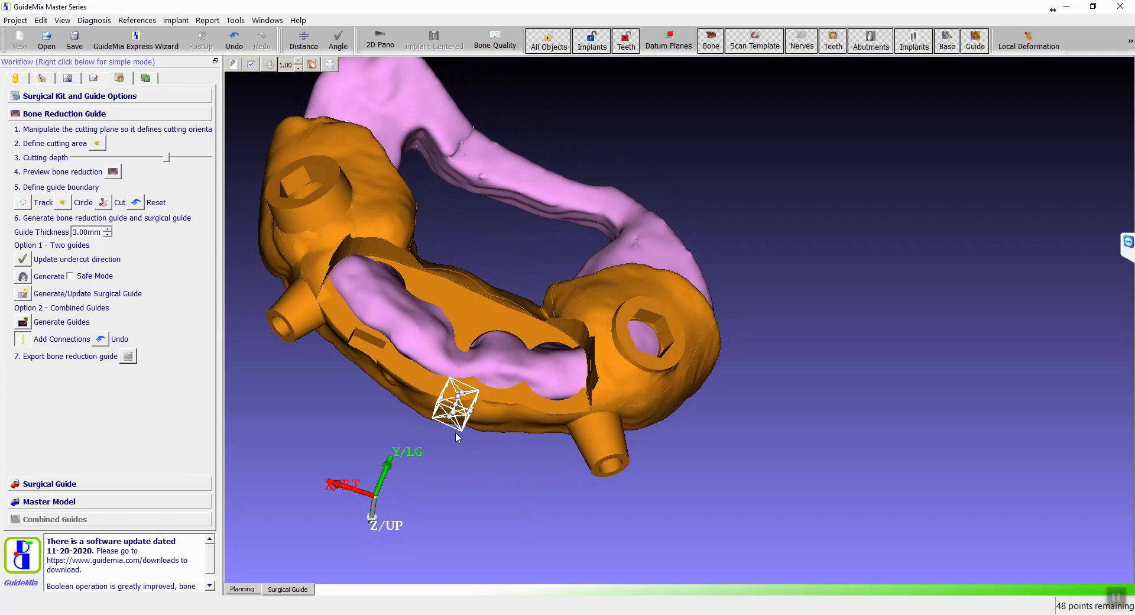
pyautogui.moveTo(444, 413)
pyautogui.mouseDown()
pyautogui.moveTo(492, 457)
pyautogui.moveTo(440, 418)
pyautogui.moveTo(473, 420)
pyautogui.moveTo(459, 412)
pyautogui.mouseUp()
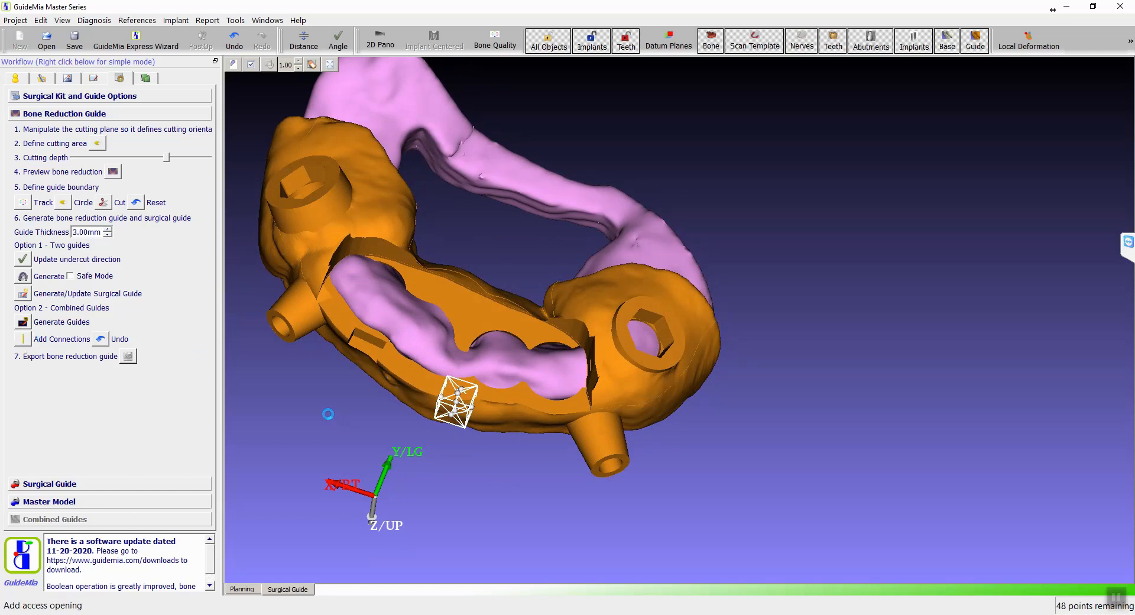
pyautogui.moveTo(353, 374); pyautogui.dragTo(365, 404)
# Examine both connections and how the guide seats on the bone model, including its underside.
pyautogui.moveTo(672, 142); pyautogui.dragTo(467, 337)
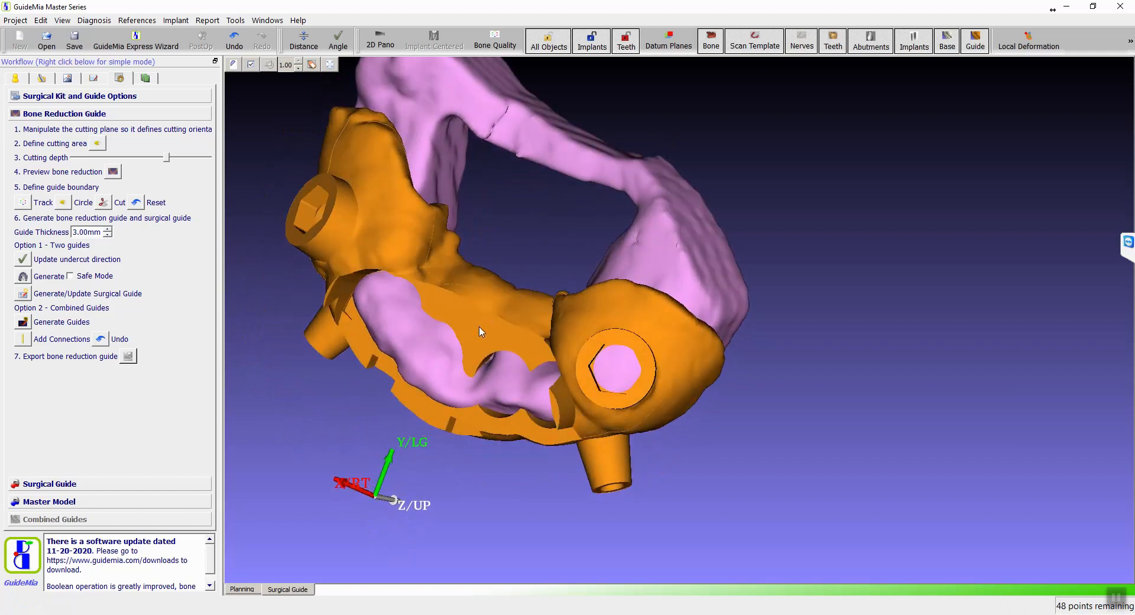
pyautogui.moveTo(281, 418); pyautogui.dragTo(390, 390)
pyautogui.moveTo(374, 438); pyautogui.dragTo(338, 69)
pyautogui.moveTo(343, 249); pyautogui.dragTo(349, 100, button='right')
pyautogui.moveTo(349, 101); pyautogui.dragTo(620, 205, button='middle')
pyautogui.moveTo(510, 314); pyautogui.dragTo(344, 263)
pyautogui.moveTo(1064, 89); pyautogui.dragTo(855, 94)
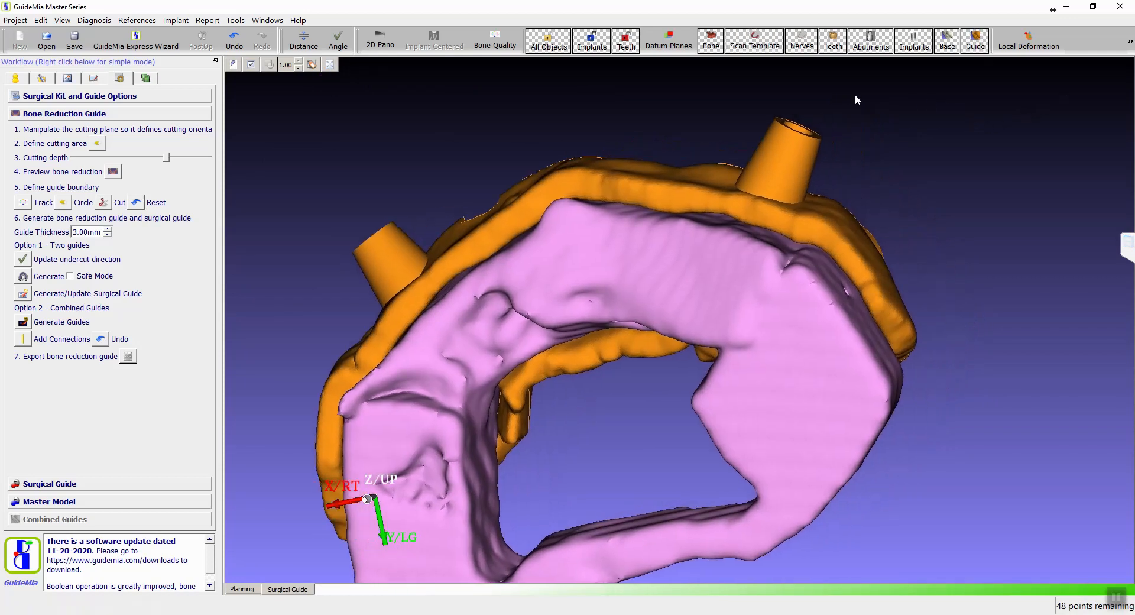
# Hide the base model and examine the guide's inner contact surface and outer openings.
pyautogui.click(948, 41)
pyautogui.moveTo(952, 174); pyautogui.dragTo(969, 108)
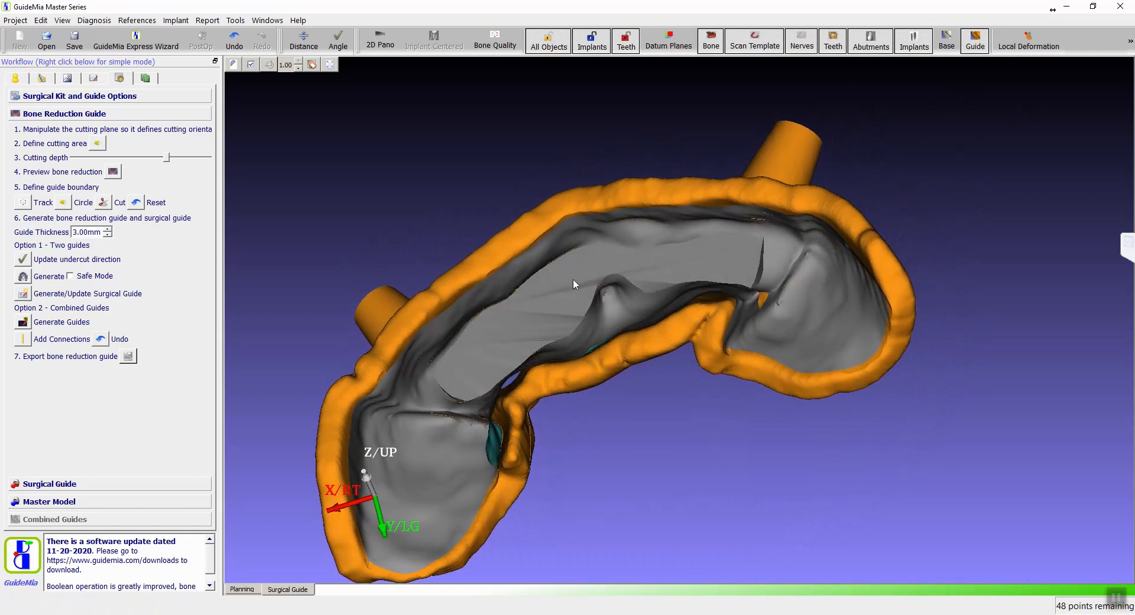
pyautogui.moveTo(485, 195); pyautogui.dragTo(469, 219)
pyautogui.moveTo(469, 220); pyautogui.dragTo(382, 7, button='right')
pyautogui.moveTo(392, 214); pyautogui.dragTo(774, 252, button='middle')
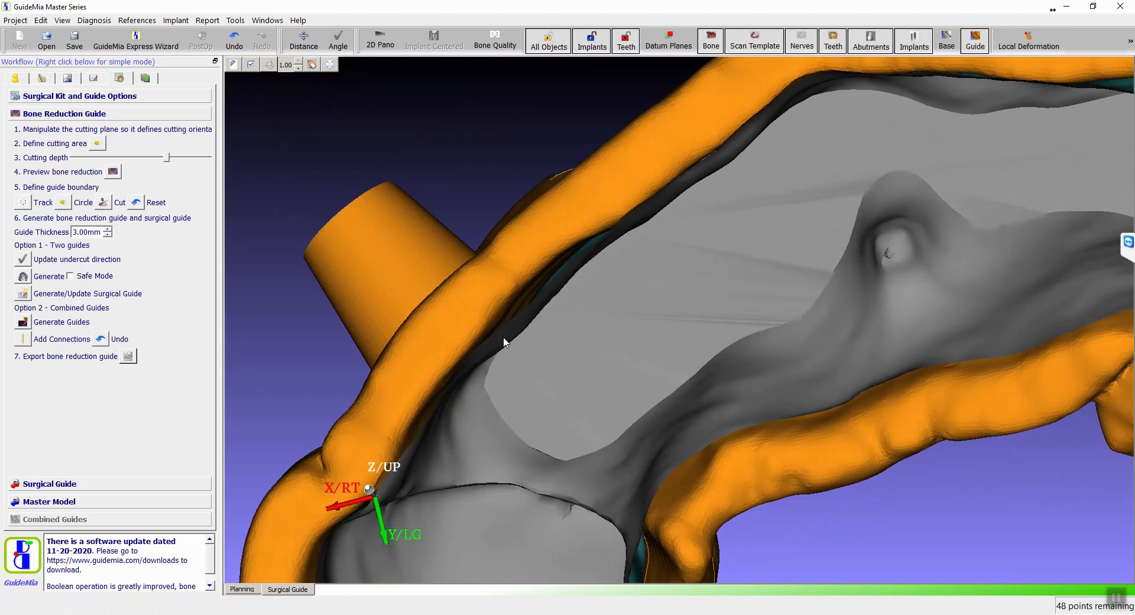
pyautogui.moveTo(481, 141); pyautogui.dragTo(523, 331, button='right')
pyautogui.moveTo(540, 130); pyautogui.dragTo(822, 535)
pyautogui.moveTo(707, 463); pyautogui.dragTo(783, 496, button='middle')
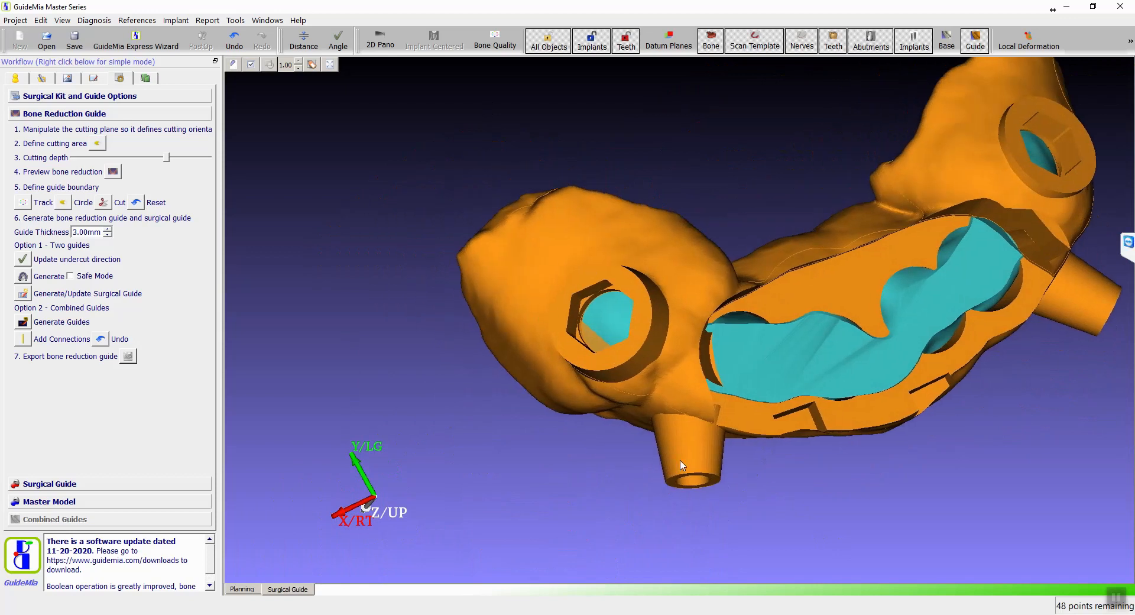
# Open the surgical guide's post-processing options and enter the person's first name as the case tag text.
pyautogui.click(64, 485)
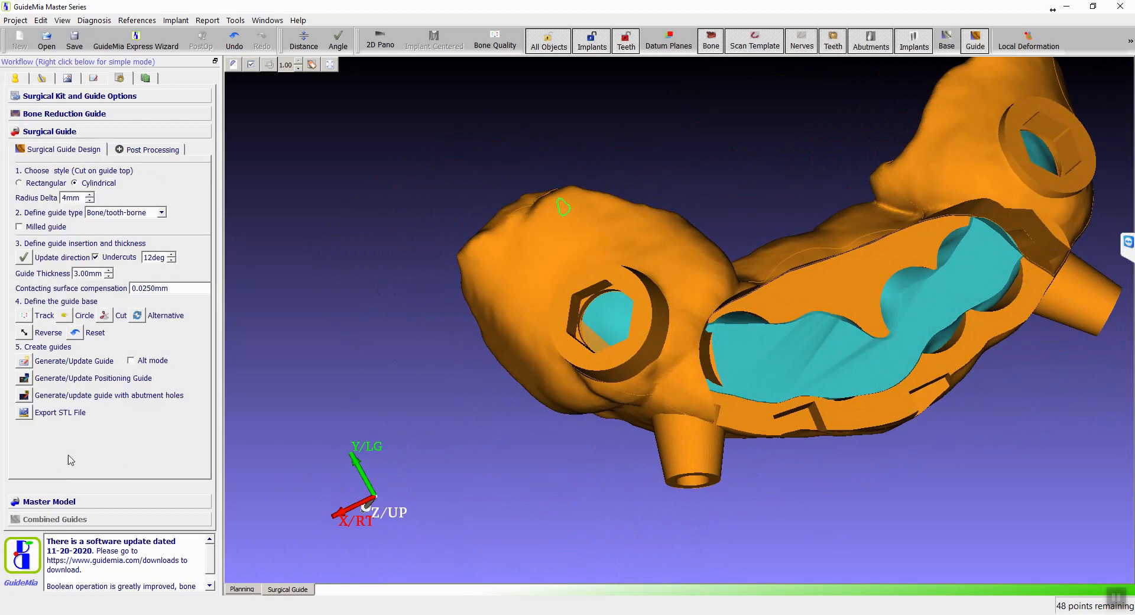
pyautogui.click(151, 153)
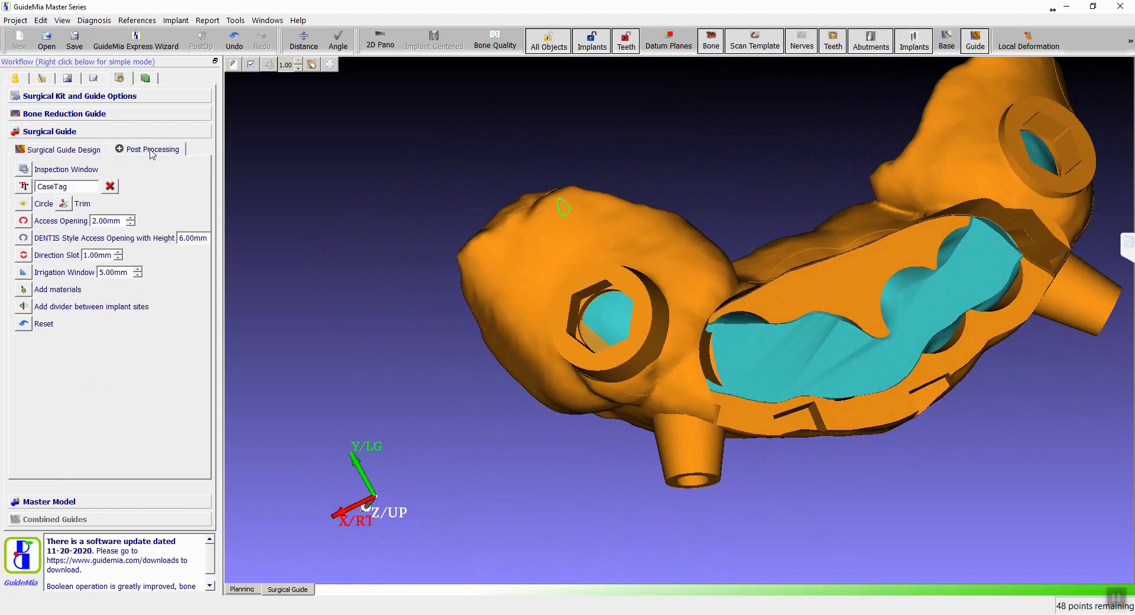
pyautogui.moveTo(349, 267); pyautogui.dragTo(474, 123)
pyautogui.moveTo(414, 131); pyautogui.dragTo(435, 156, button='middle')
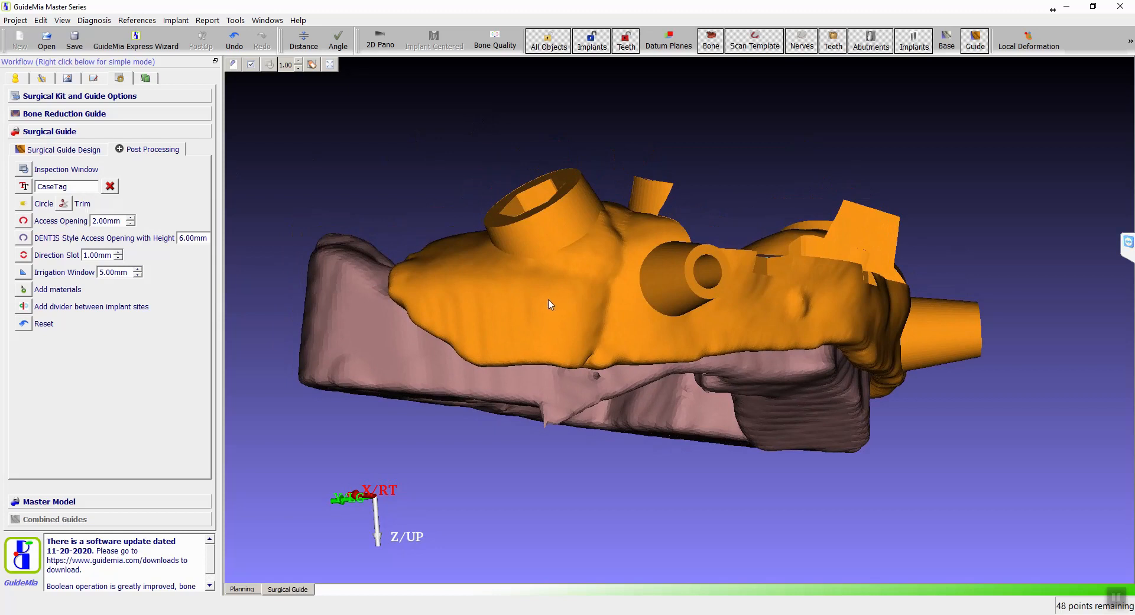
pyautogui.moveTo(78, 188); pyautogui.dragTo(14, 172)
pyautogui.write('JIM')
pyautogui.click(24, 186)
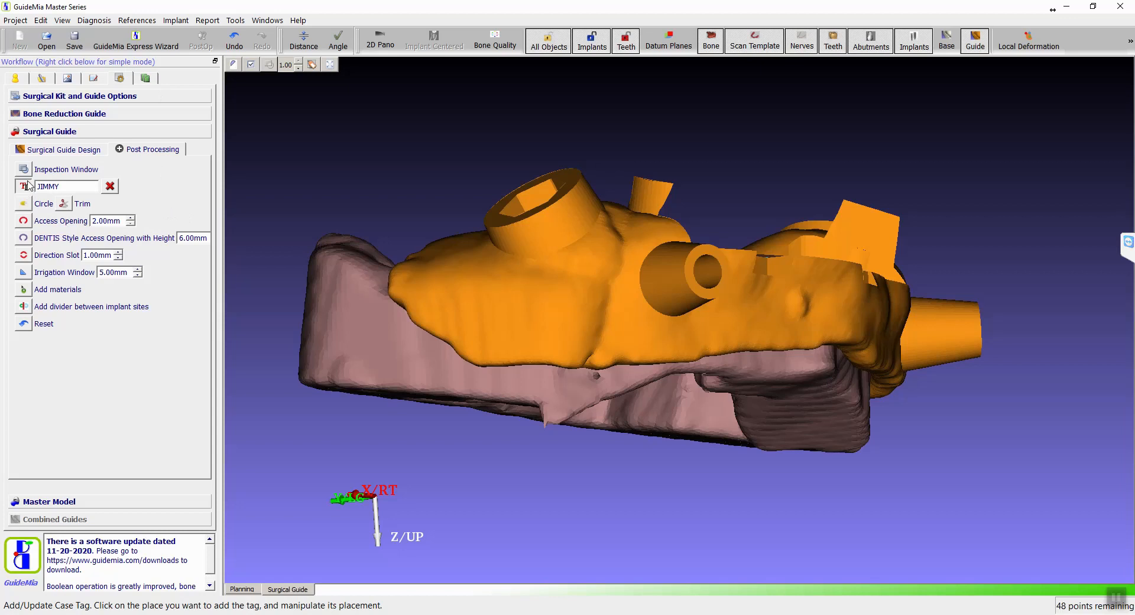
# Place the name tag on the guide's outer side surface below the posterior implant sleeve and apply it.
pyautogui.click(534, 325)
pyautogui.moveTo(540, 334); pyautogui.dragTo(584, 369)
pyautogui.moveTo(383, 117); pyautogui.dragTo(310, 79)
pyautogui.moveTo(521, 180); pyautogui.dragTo(247, 204)
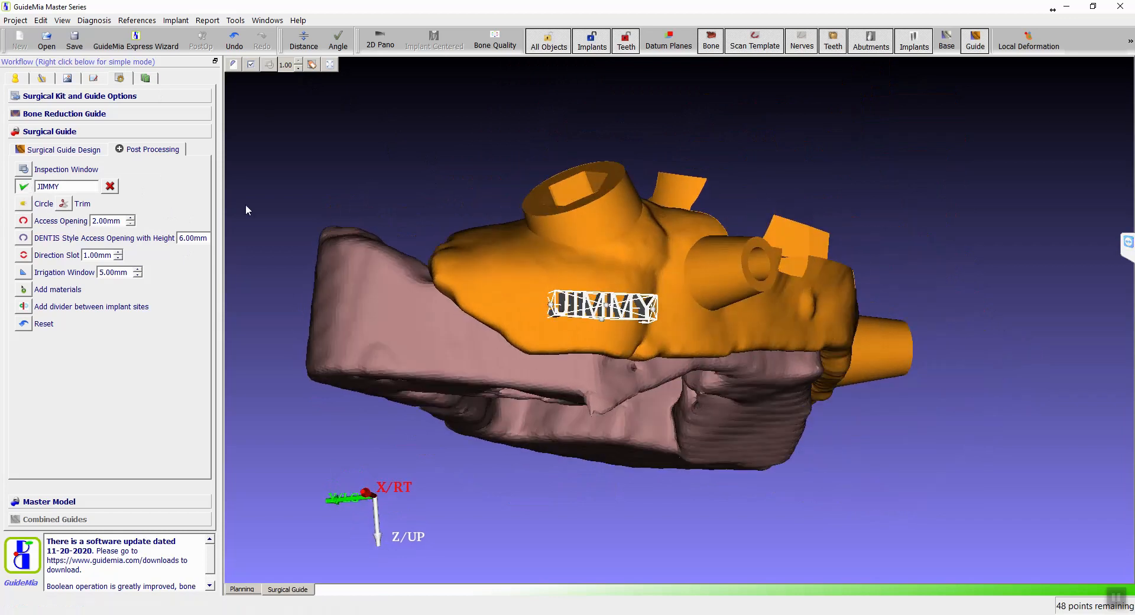
pyautogui.click(24, 187)
pyautogui.moveTo(281, 247); pyautogui.dragTo(269, 367)
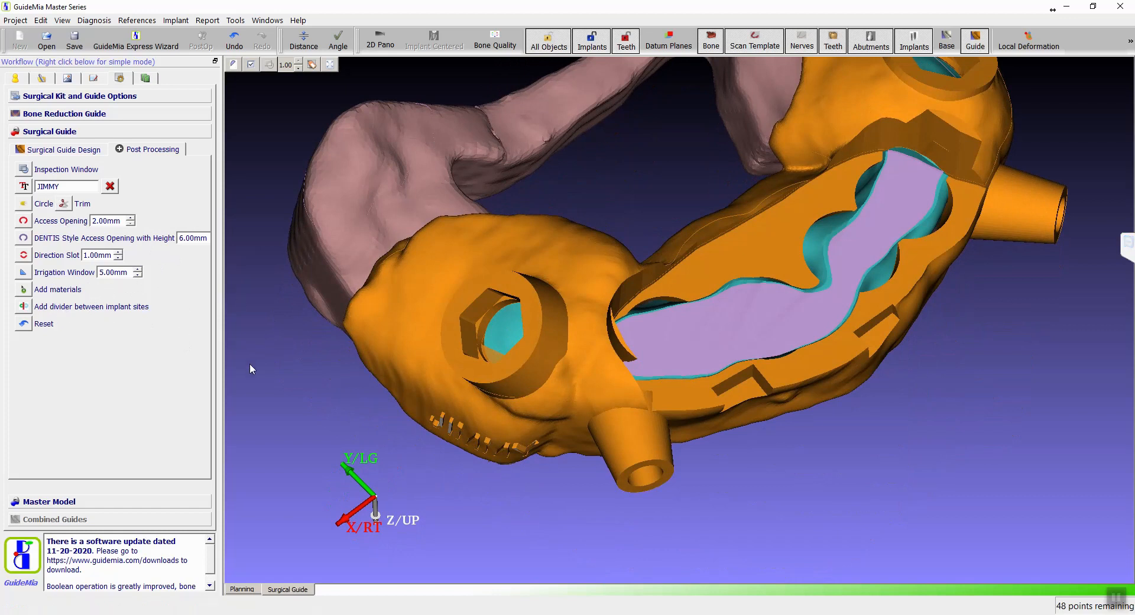
pyautogui.moveTo(260, 364); pyautogui.dragTo(264, 269)
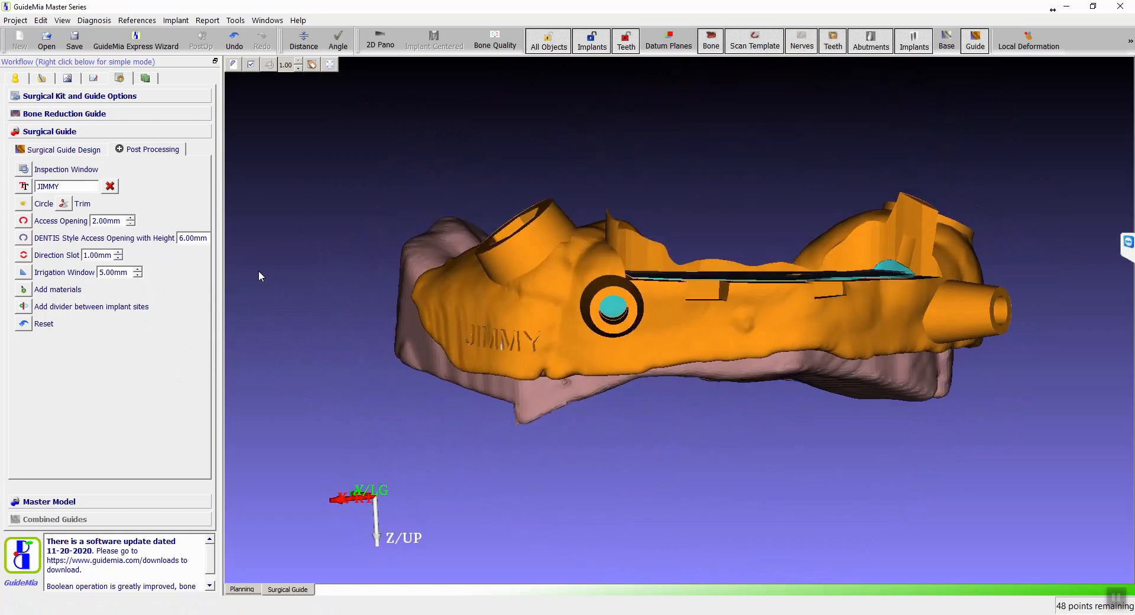
# Add a case tag reading #3 to the guide's outer surface below the posterior implant sleeve on the opposite side.
pyautogui.moveTo(315, 328); pyautogui.dragTo(580, 307)
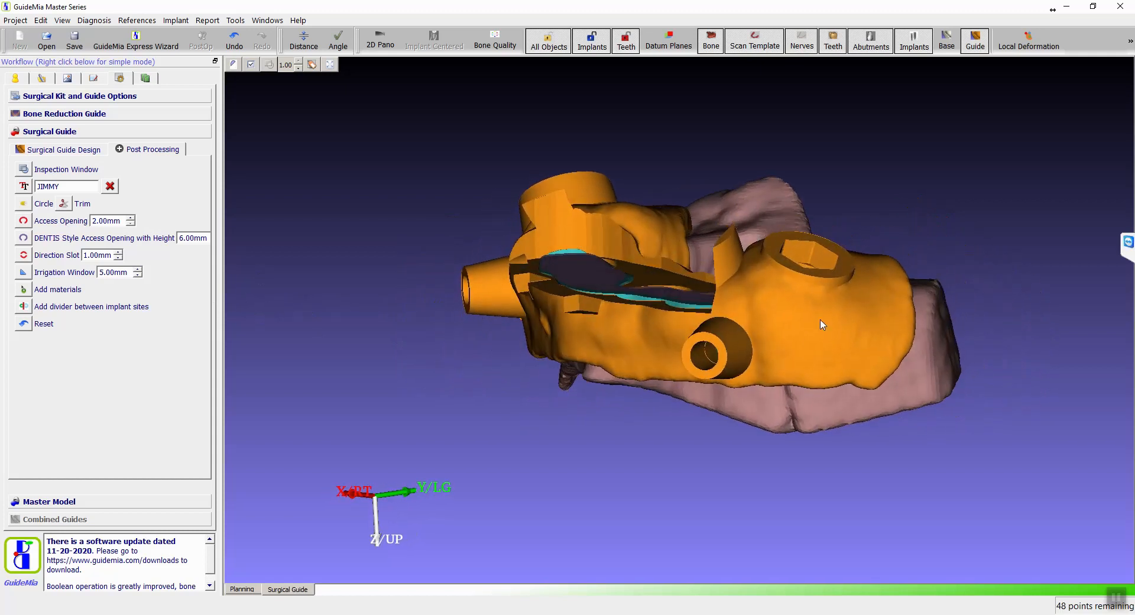
pyautogui.doubleClick(60, 184)
pyautogui.write('#3')
pyautogui.click(24, 187)
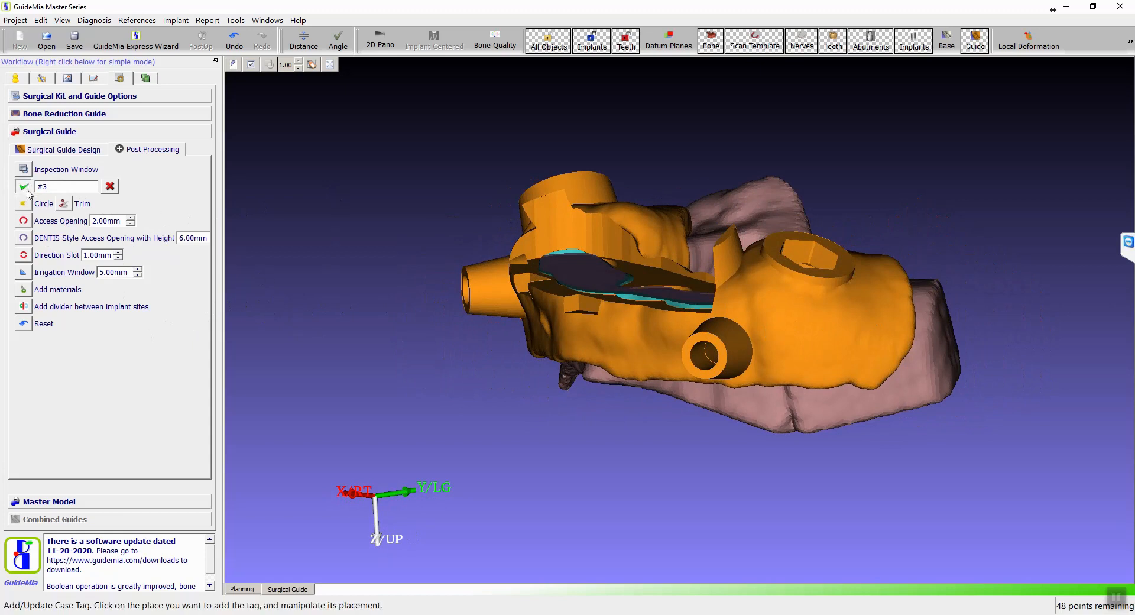
pyautogui.click(792, 314)
pyautogui.moveTo(789, 320); pyautogui.dragTo(738, 338)
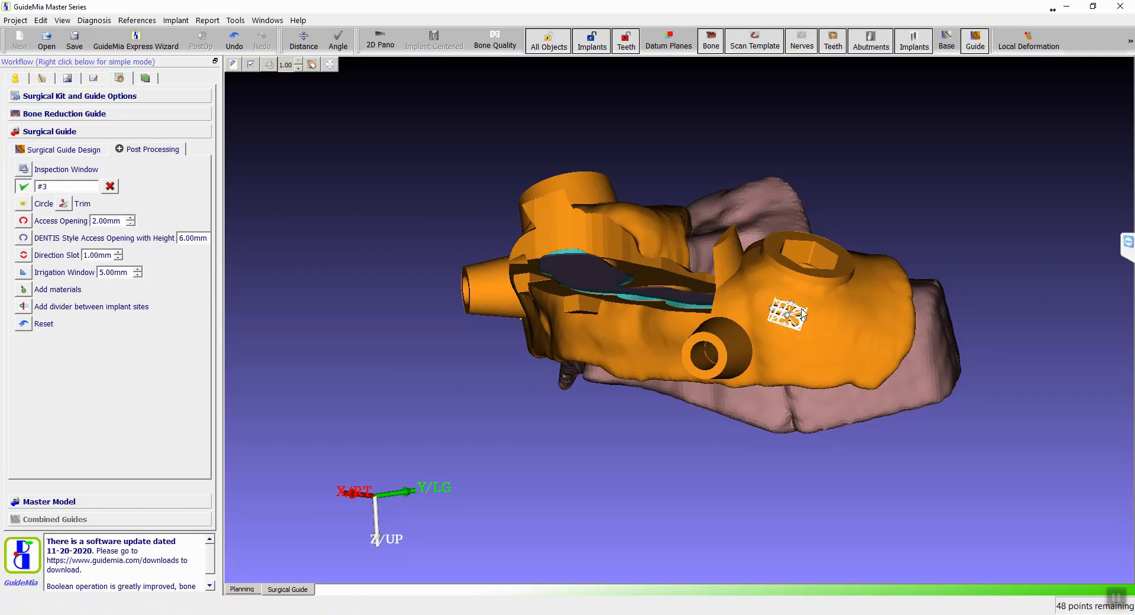
pyautogui.moveTo(802, 315); pyautogui.dragTo(745, 314)
pyautogui.click(23, 187)
# Examine the applied tags, the guide's fit on the bone and the bone reduction opening from several angles.
pyautogui.moveTo(576, 424); pyautogui.dragTo(422, 274)
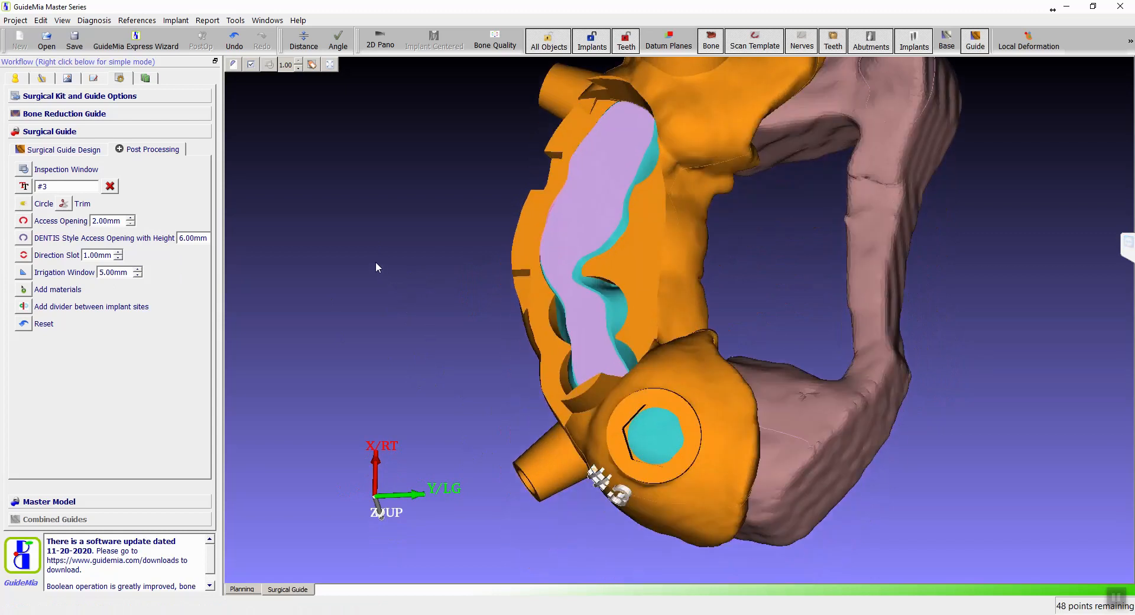
pyautogui.moveTo(376, 267); pyautogui.dragTo(444, 152)
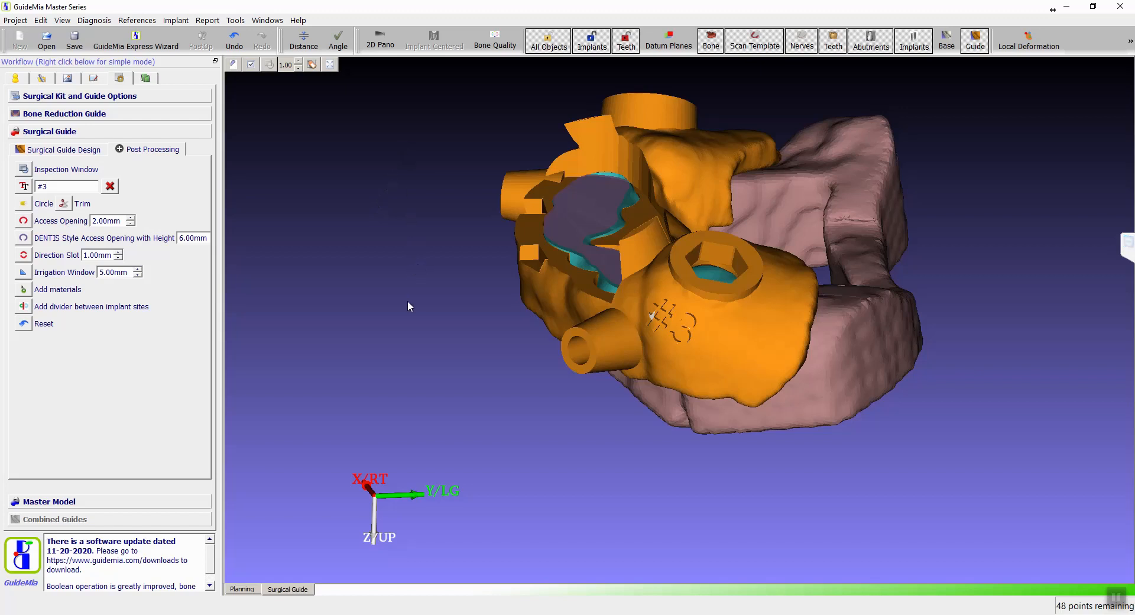
pyautogui.moveTo(420, 296); pyautogui.dragTo(712, 60)
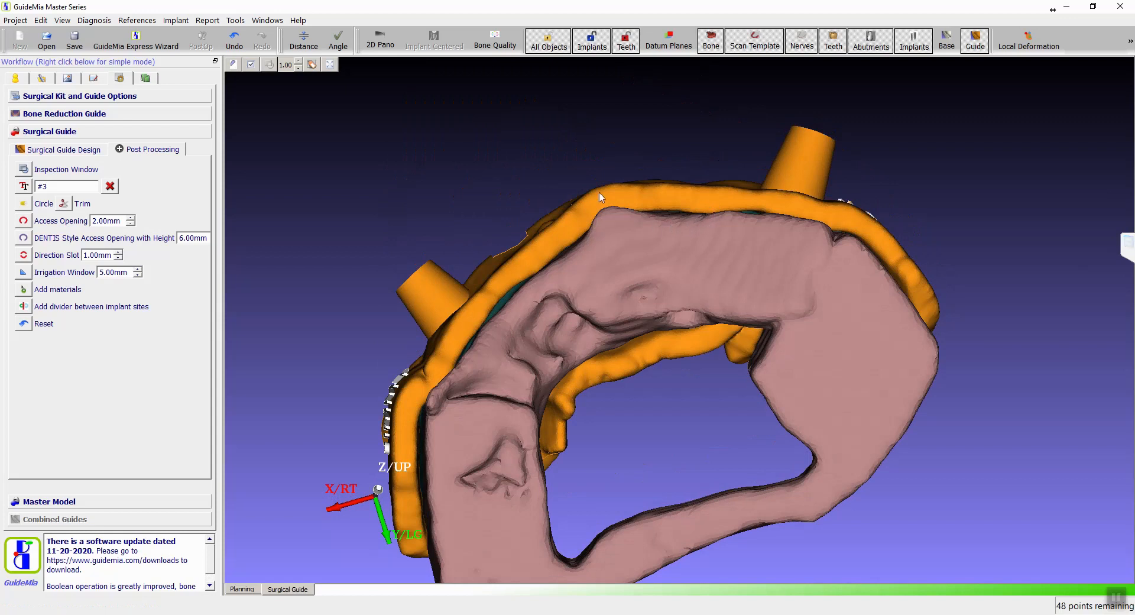
pyautogui.moveTo(561, 122); pyautogui.dragTo(792, 496)
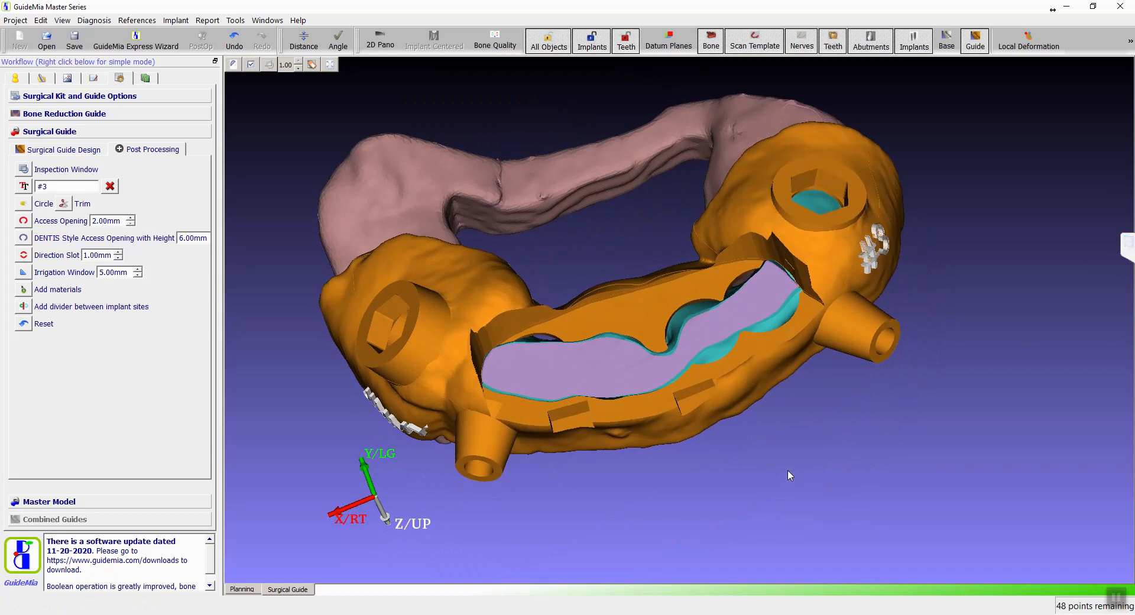
pyautogui.moveTo(789, 472); pyautogui.dragTo(776, 438)
pyautogui.moveTo(619, 239); pyautogui.dragTo(654, 332)
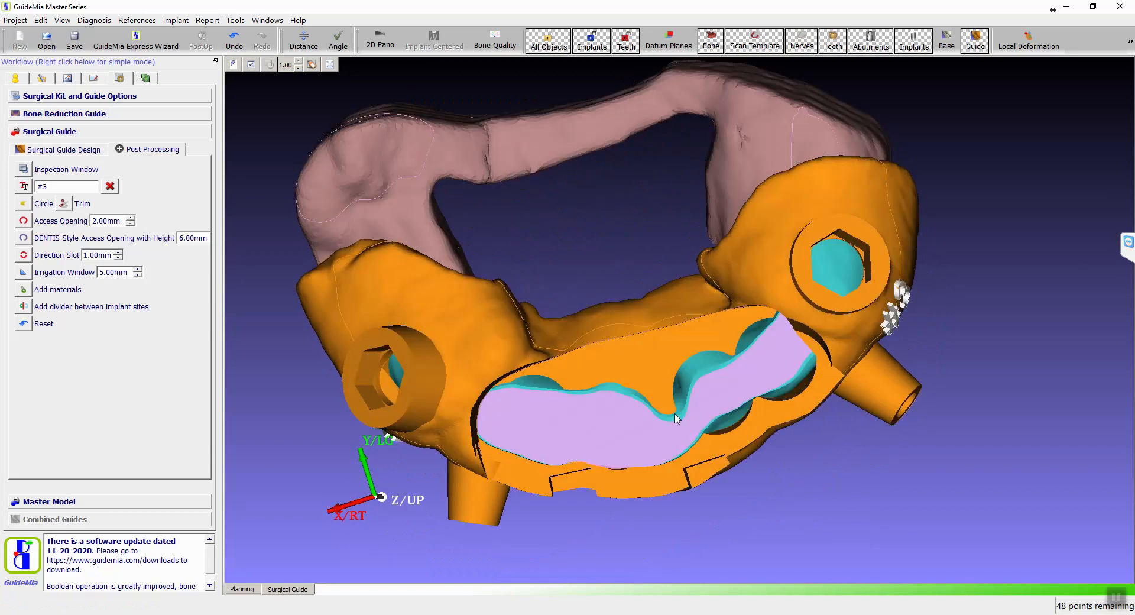
pyautogui.scroll(5, 822, 459)
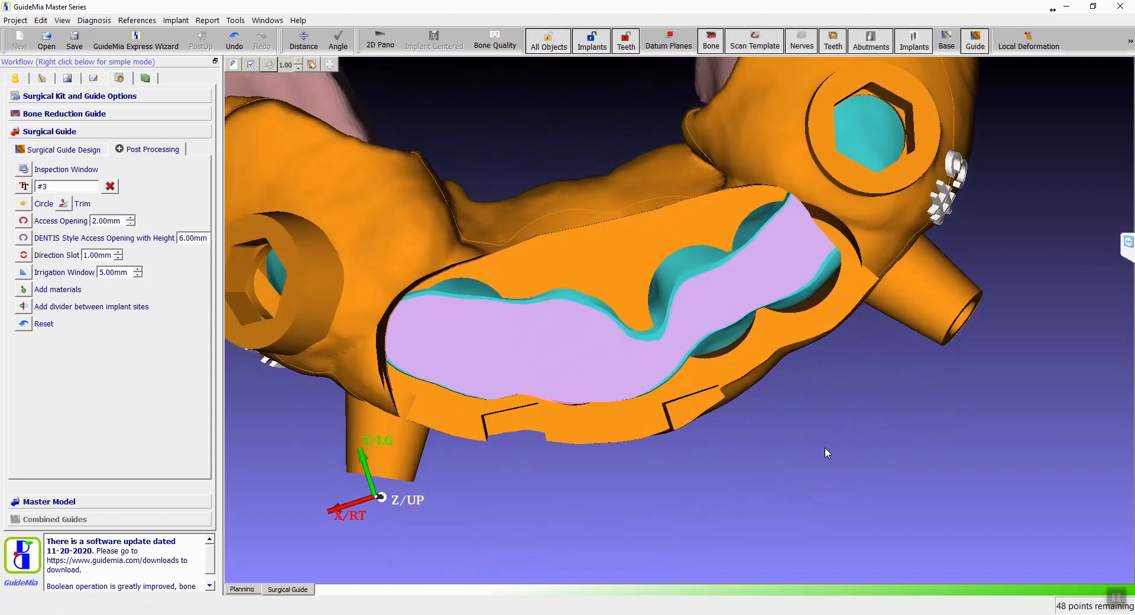
pyautogui.moveTo(827, 453); pyautogui.dragTo(785, 433)
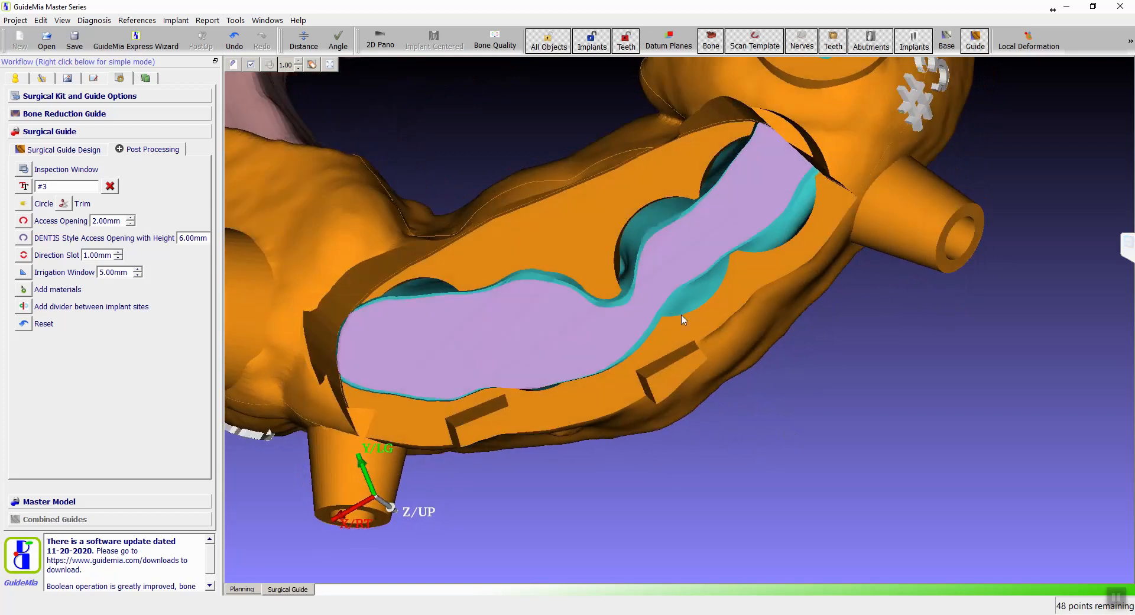
pyautogui.moveTo(776, 394); pyautogui.dragTo(805, 434)
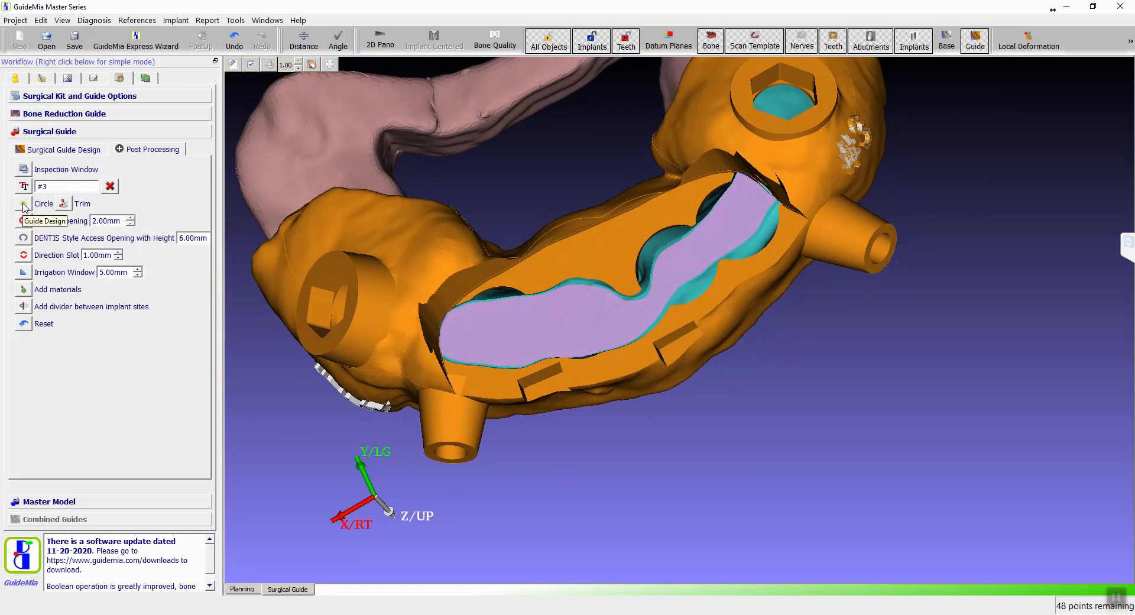
pyautogui.moveTo(498, 185); pyautogui.dragTo(500, 195)
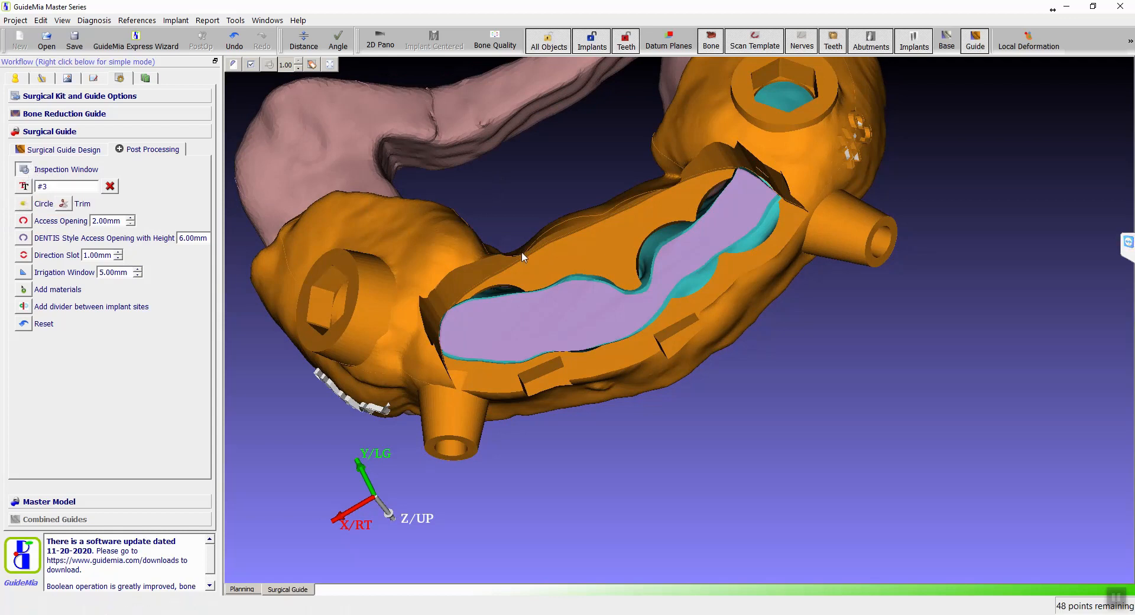
# Cut an inspection window through the surgical guide's inner wall between the two middle implant openings.
pyautogui.moveTo(634, 250)
pyautogui.mouseDown()
pyautogui.moveTo(657, 256)
pyautogui.moveTo(641, 308)
pyautogui.moveTo(589, 310)
pyautogui.moveTo(570, 277)
pyautogui.moveTo(579, 285)
pyautogui.moveTo(567, 290)
pyautogui.mouseUp()
pyautogui.click(25, 174)
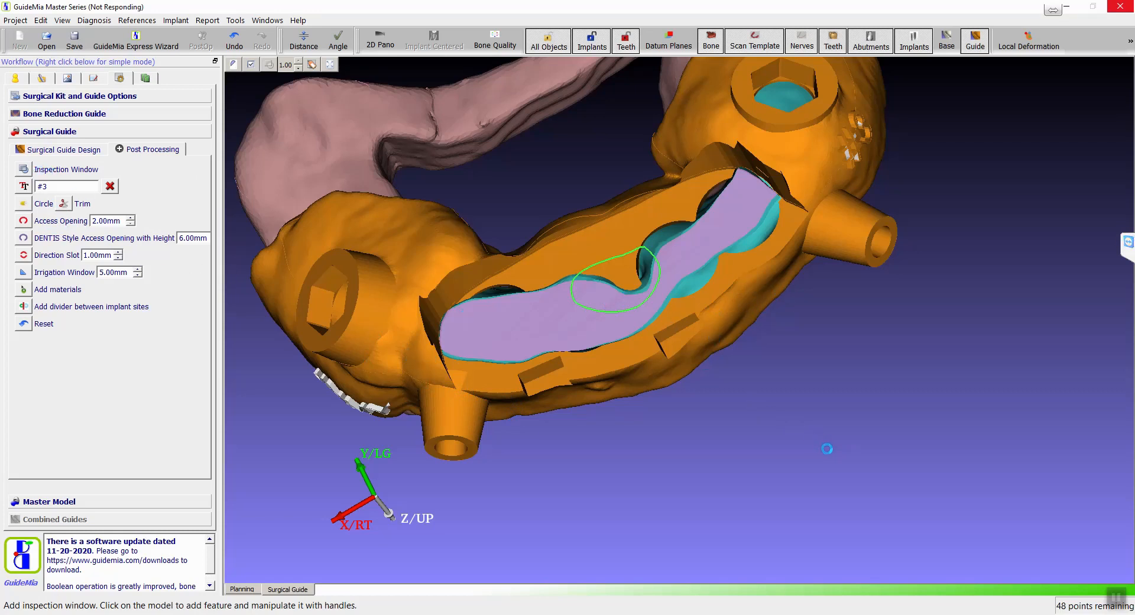
pyautogui.moveTo(825, 459); pyautogui.dragTo(912, 433)
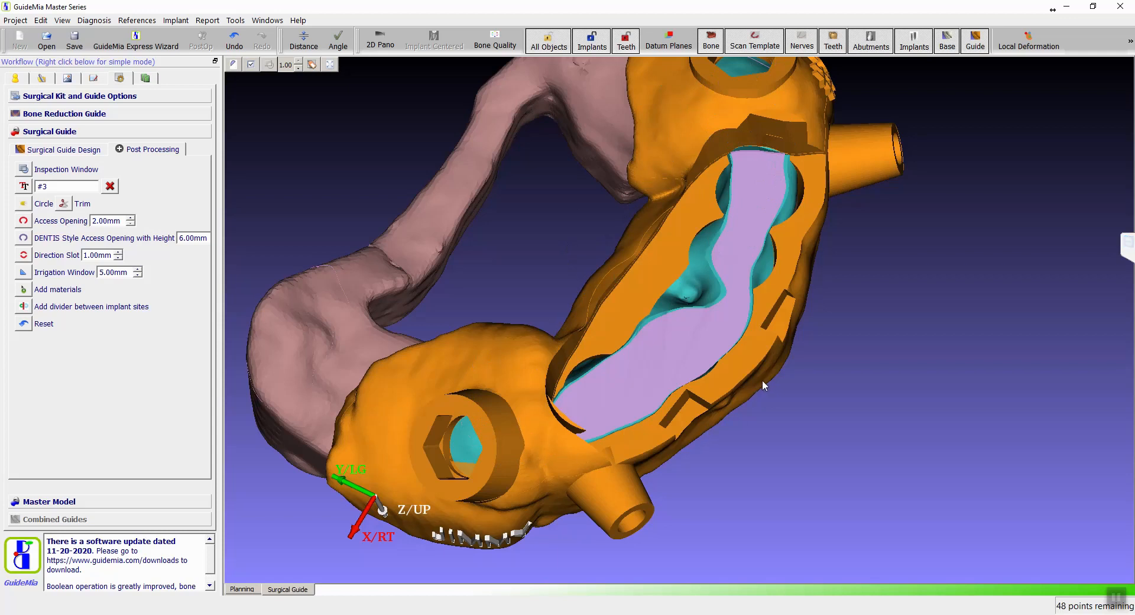
pyautogui.scroll(-3, 824, 371)
pyautogui.moveTo(811, 449); pyautogui.dragTo(753, 483)
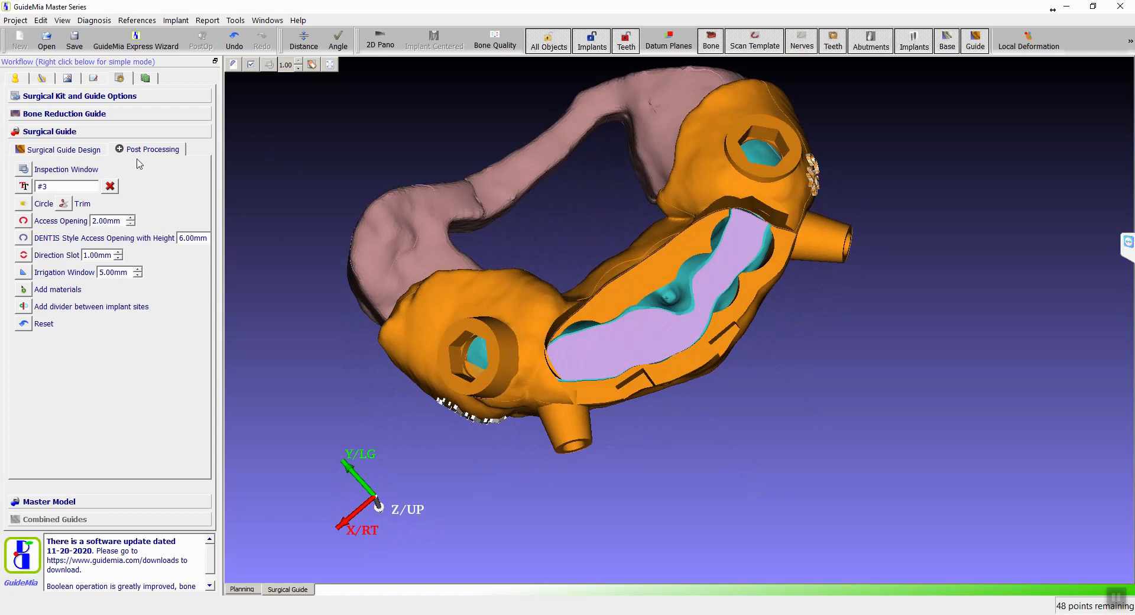
# Preview the Reduced Bone, Combined Bone Model and lower-listed upper_jaw_with_ditch objects from the planning object list.
pyautogui.click(96, 80)
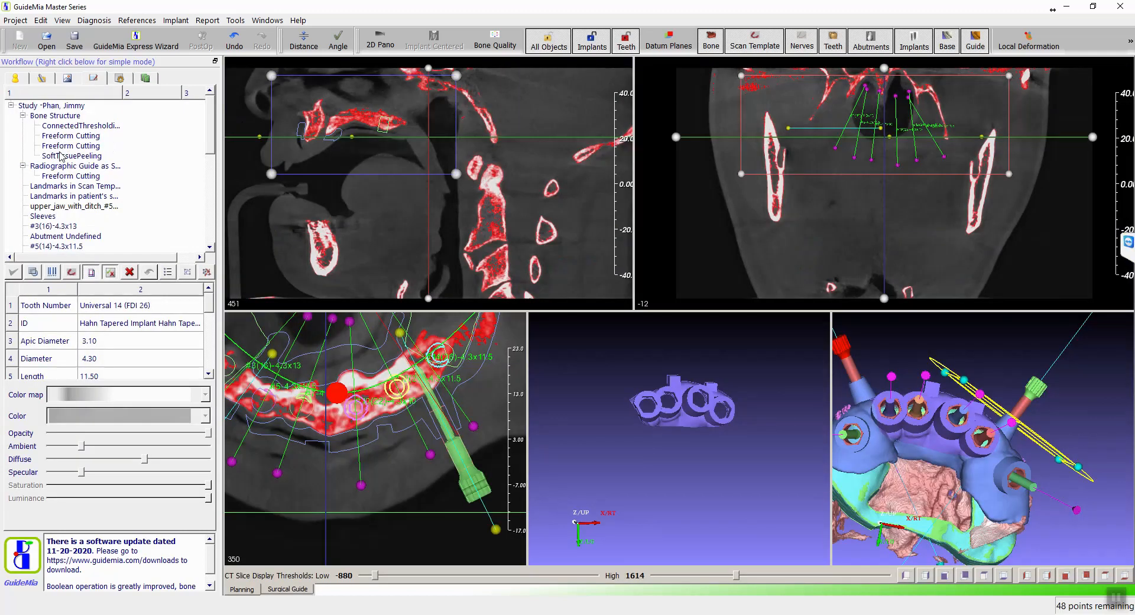
pyautogui.moveTo(214, 134); pyautogui.dragTo(199, 234)
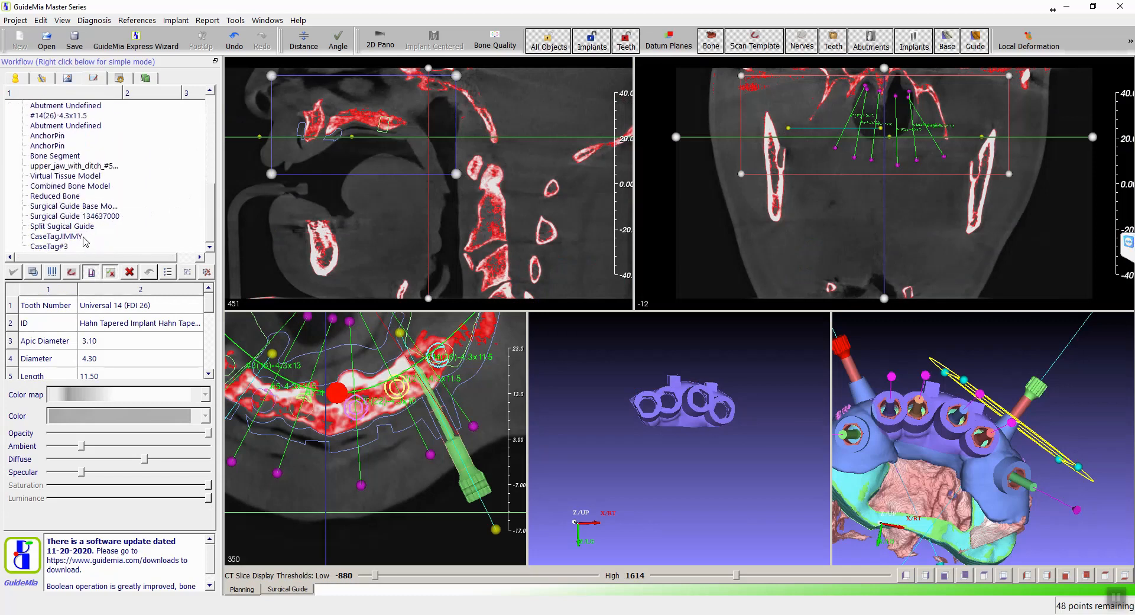
pyautogui.click(58, 198)
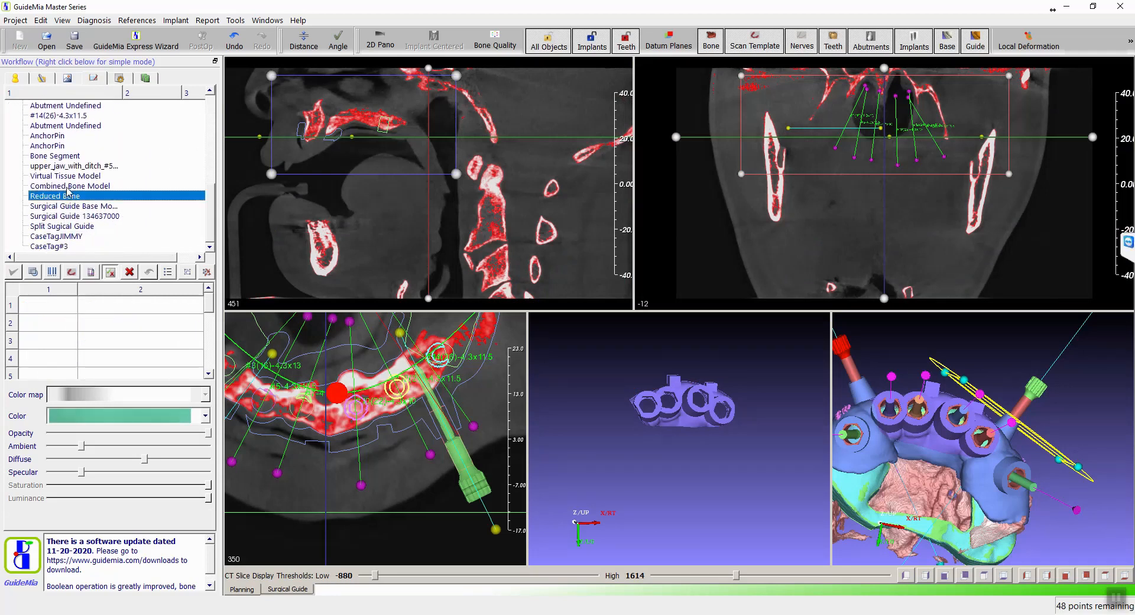
pyautogui.click(71, 187)
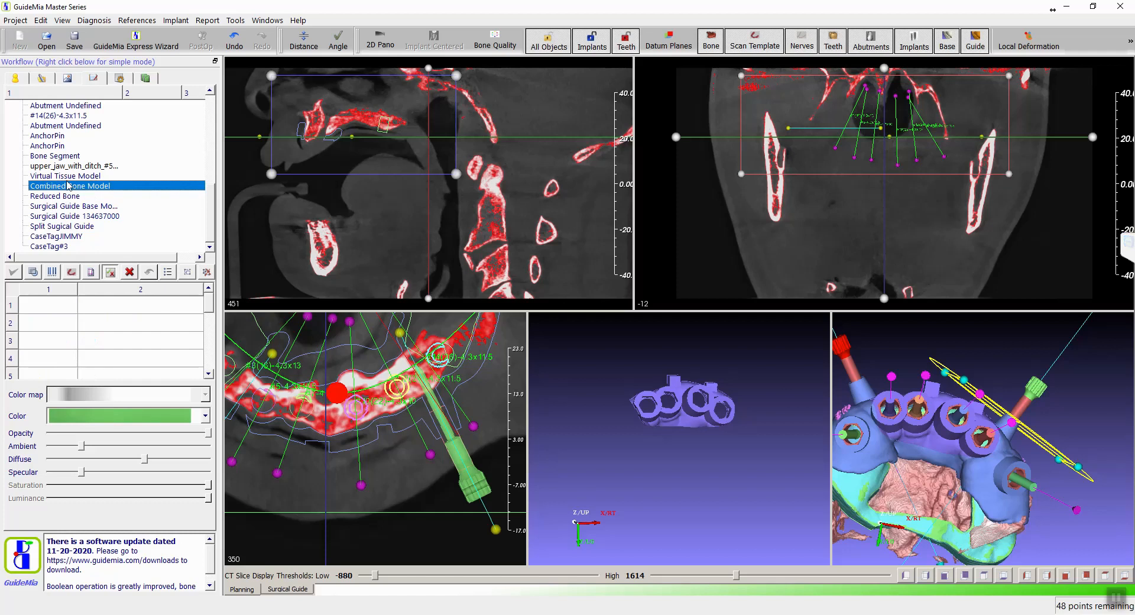
pyautogui.click(68, 166)
pyautogui.moveTo(694, 464); pyautogui.dragTo(685, 492, button='right')
pyautogui.moveTo(685, 488); pyautogui.dragTo(682, 458)
pyautogui.moveTo(699, 444); pyautogui.dragTo(672, 411, button='middle')
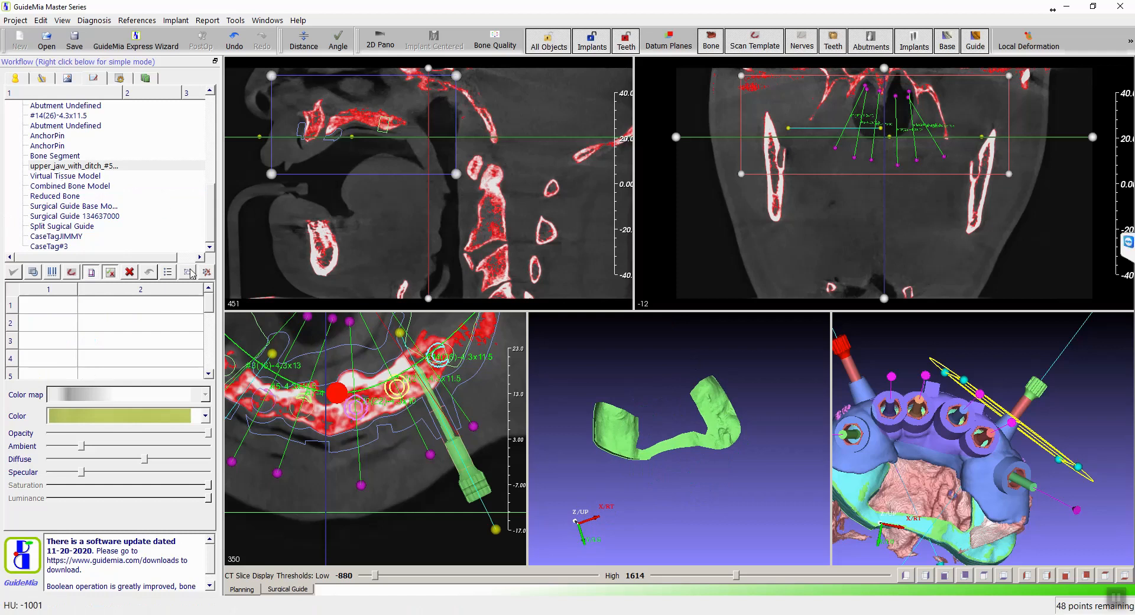
# Look through the earlier planning objects and preview the first upper_jaw_with_ditch model and both landmark objects.
pyautogui.moveTo(606, 409)
pyautogui.scroll(2, 102, 186)
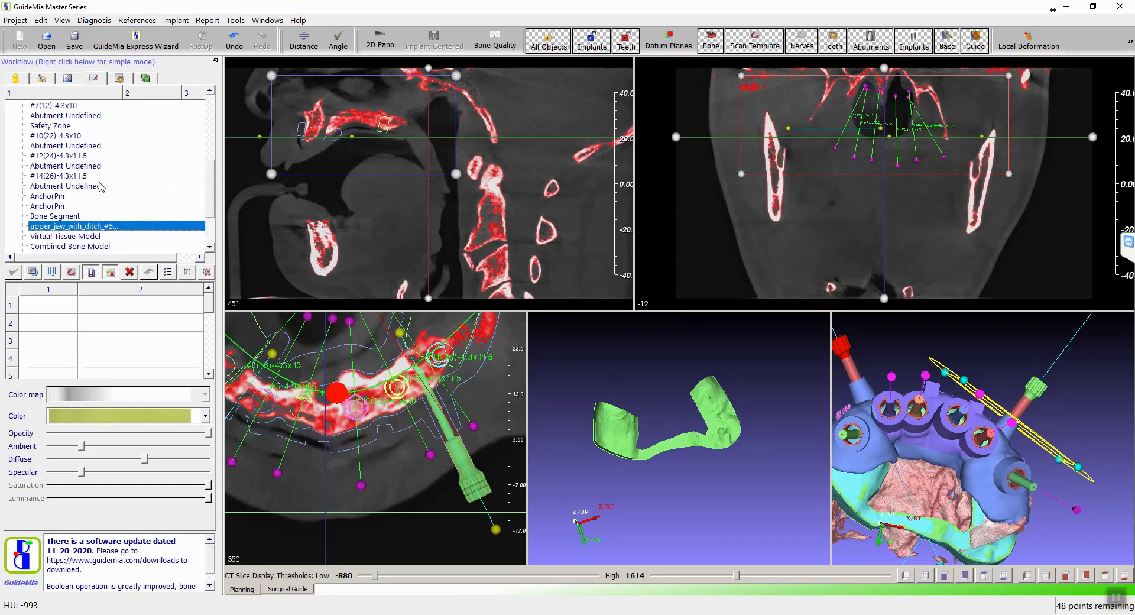
pyautogui.scroll(-2, 94, 181)
pyautogui.scroll(2, 95, 182)
pyautogui.scroll(1, 95, 182)
pyautogui.scroll(2, 96, 183)
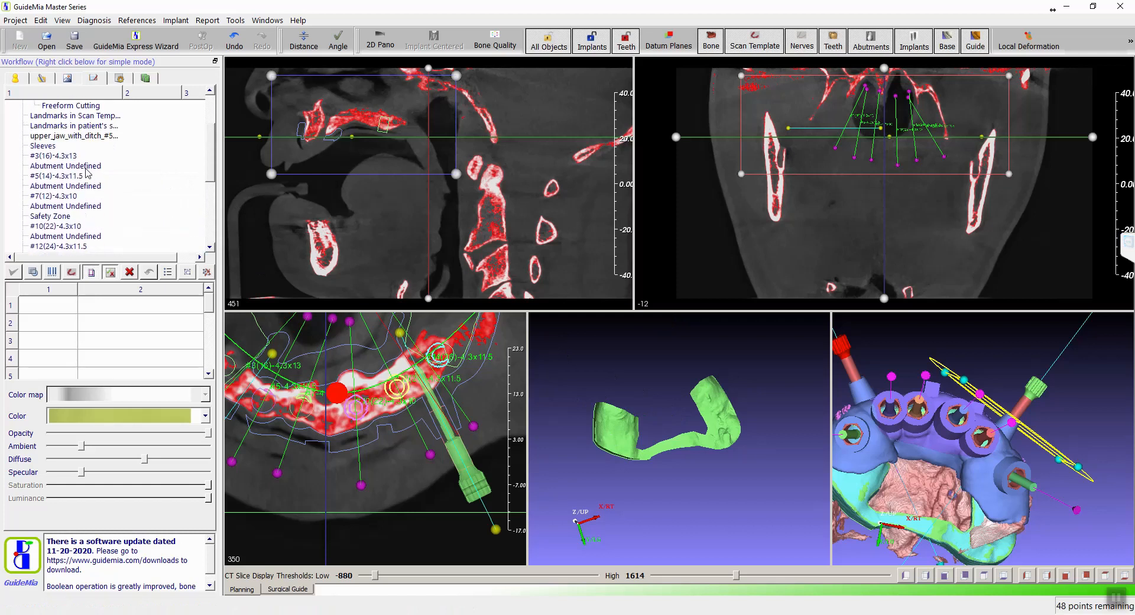
pyautogui.scroll(1, 87, 173)
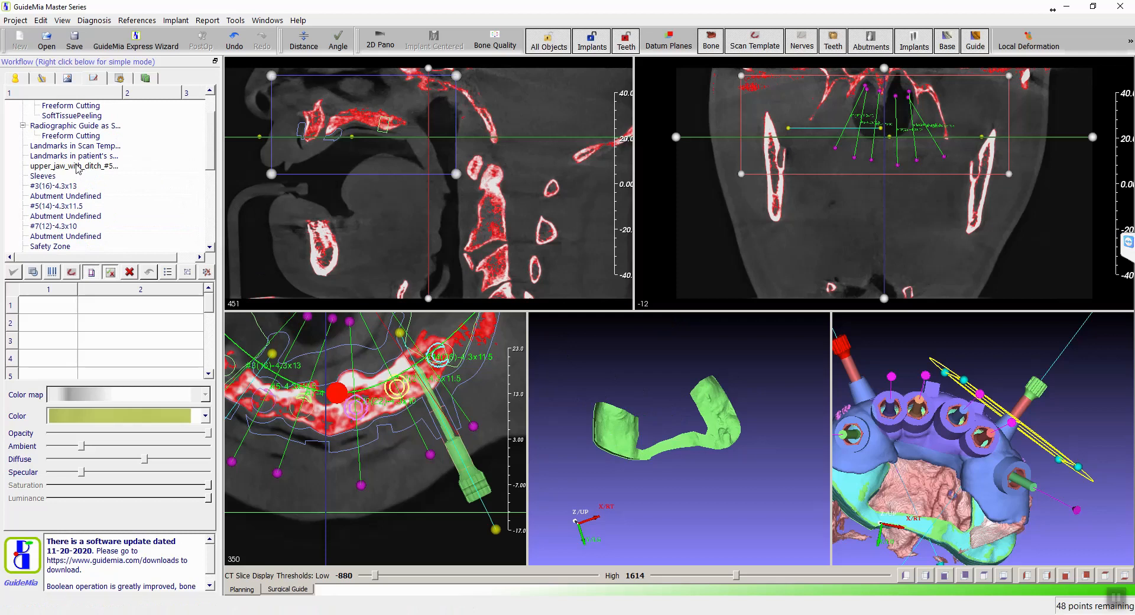
pyautogui.click(79, 166)
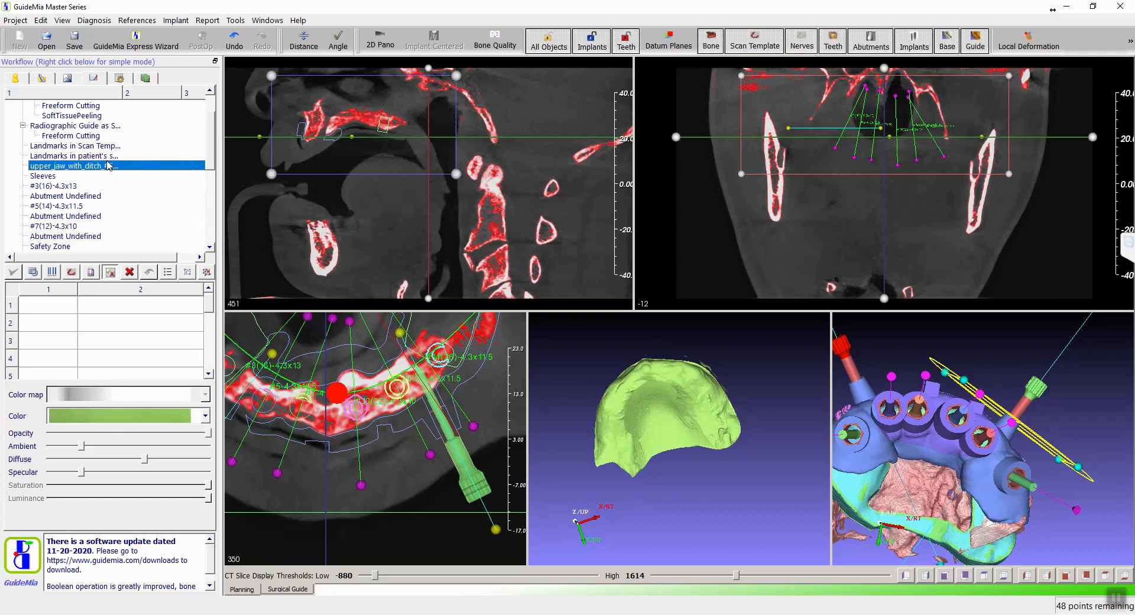
pyautogui.click(99, 146)
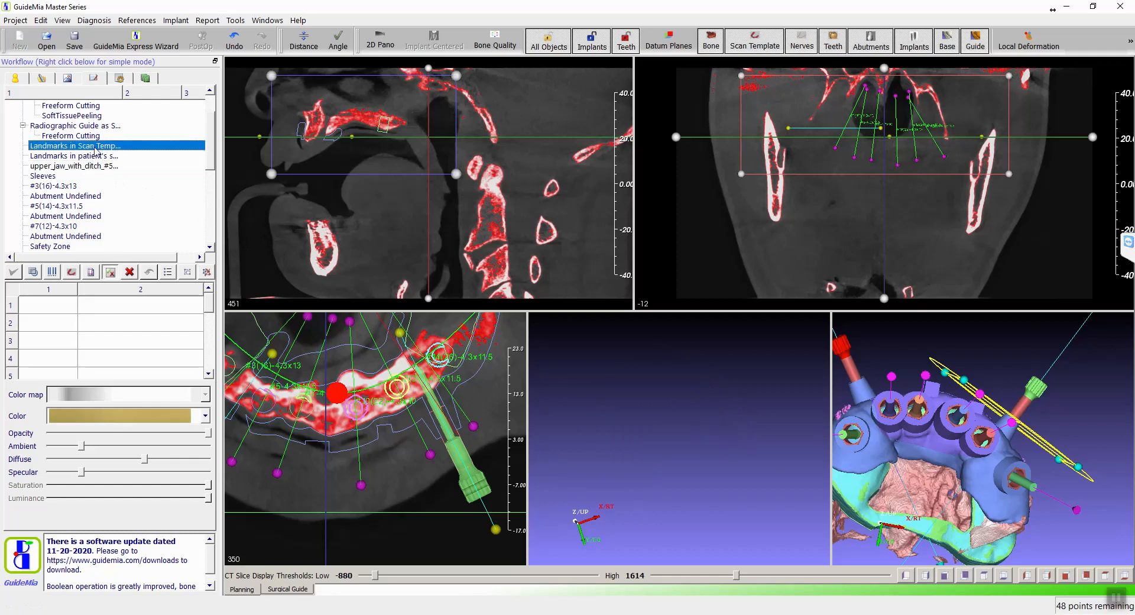
pyautogui.click(92, 156)
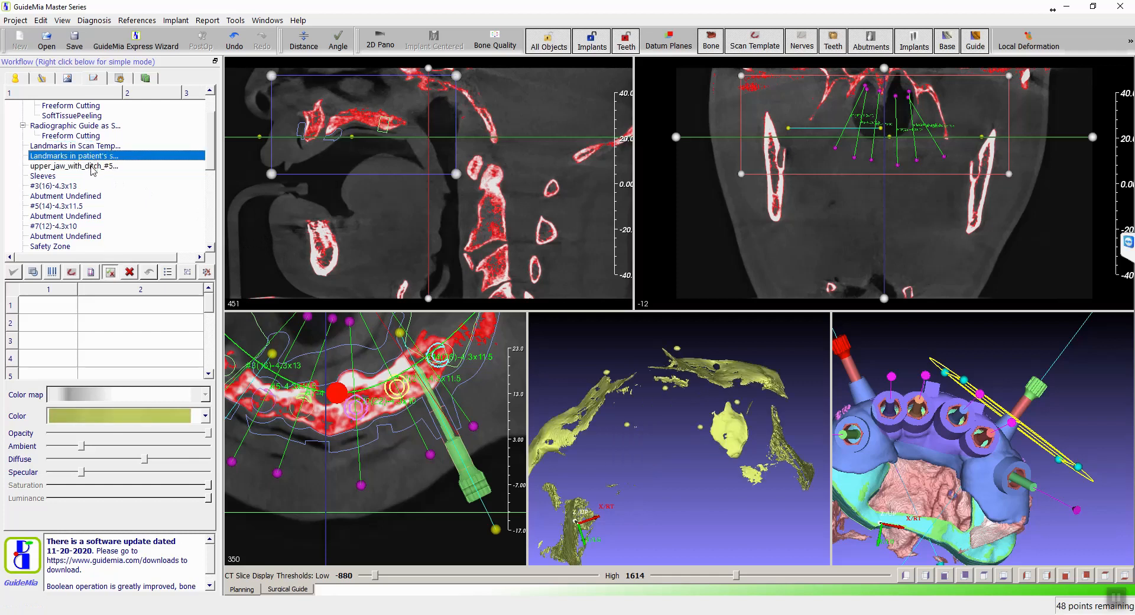
pyautogui.click(93, 166)
pyautogui.moveTo(547, 384); pyautogui.dragTo(599, 414)
pyautogui.scroll(1, 90, 163)
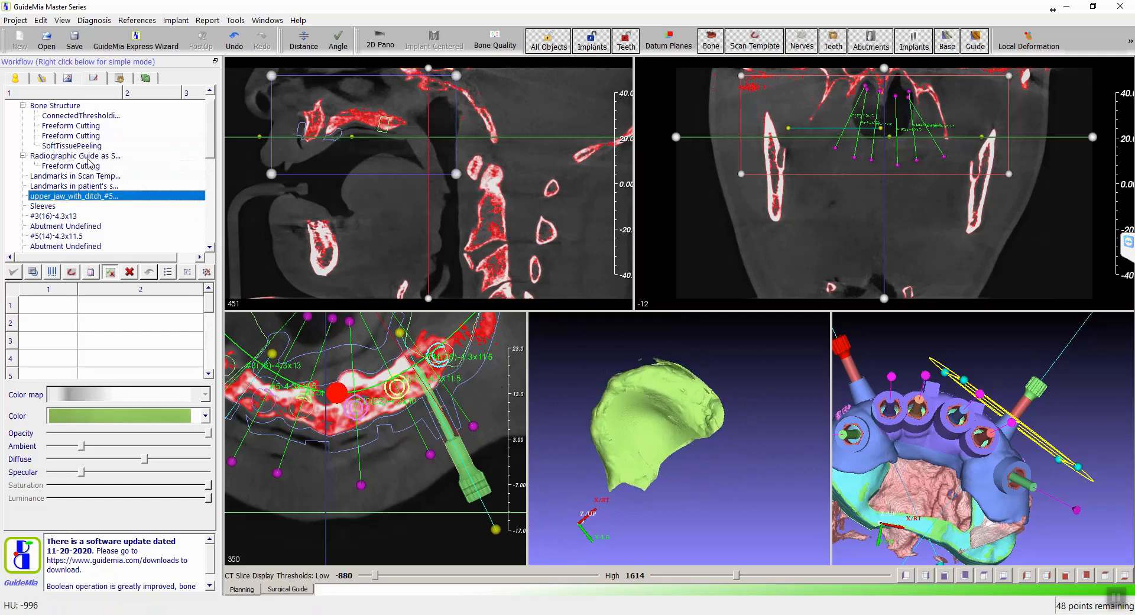
# Show the Radiographic Guide object and set it as the scan template, confirming it as a radiographic guide scan.
pyautogui.doubleClick(100, 156)
pyautogui.moveTo(686, 420); pyautogui.dragTo(618, 401)
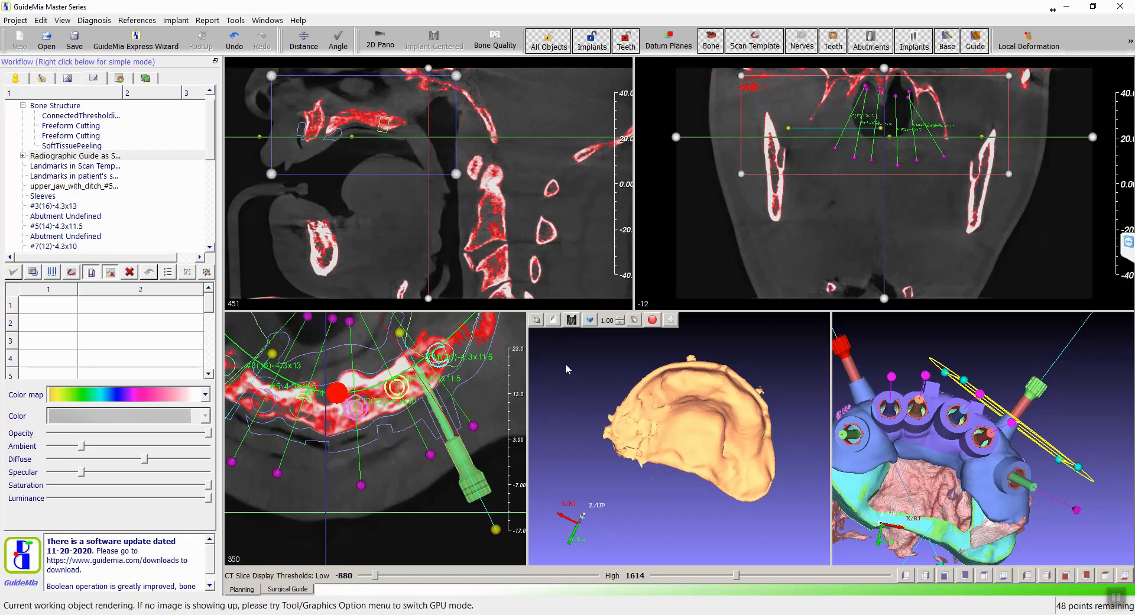
pyautogui.click(72, 273)
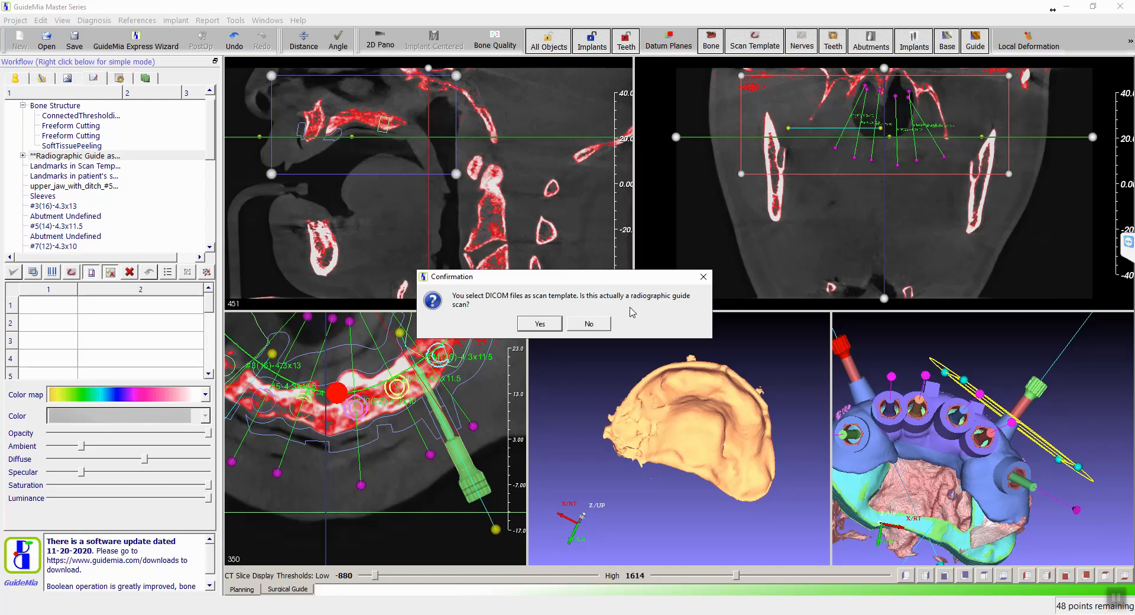
pyautogui.click(540, 324)
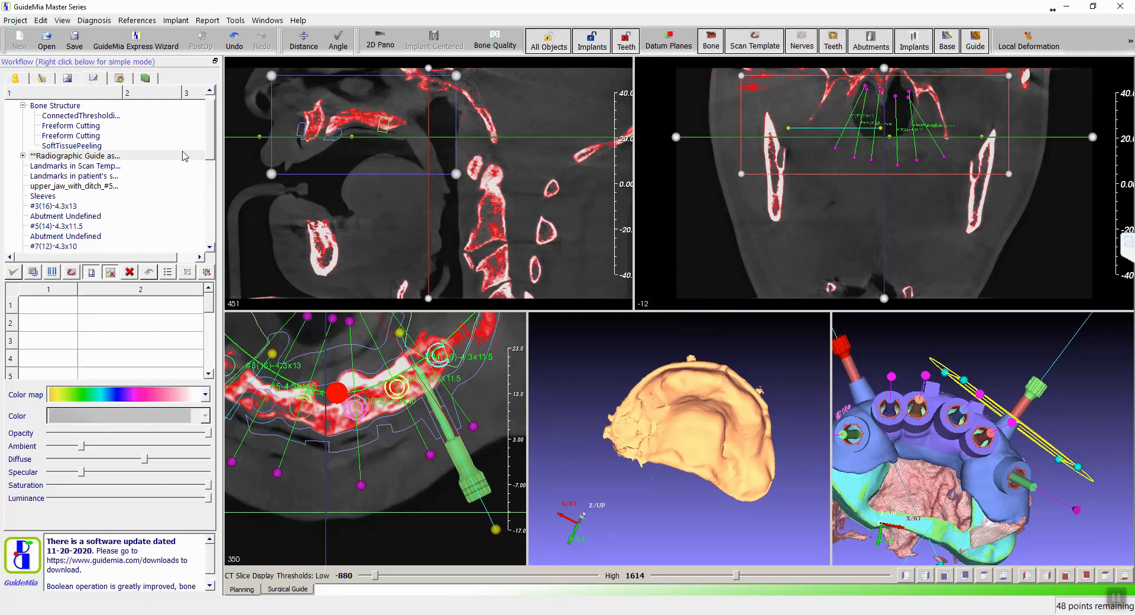
# Return to the surgical guide design, ignoring the drilling depth adjustment and accepting the plan validation issues and risks.
pyautogui.click(119, 79)
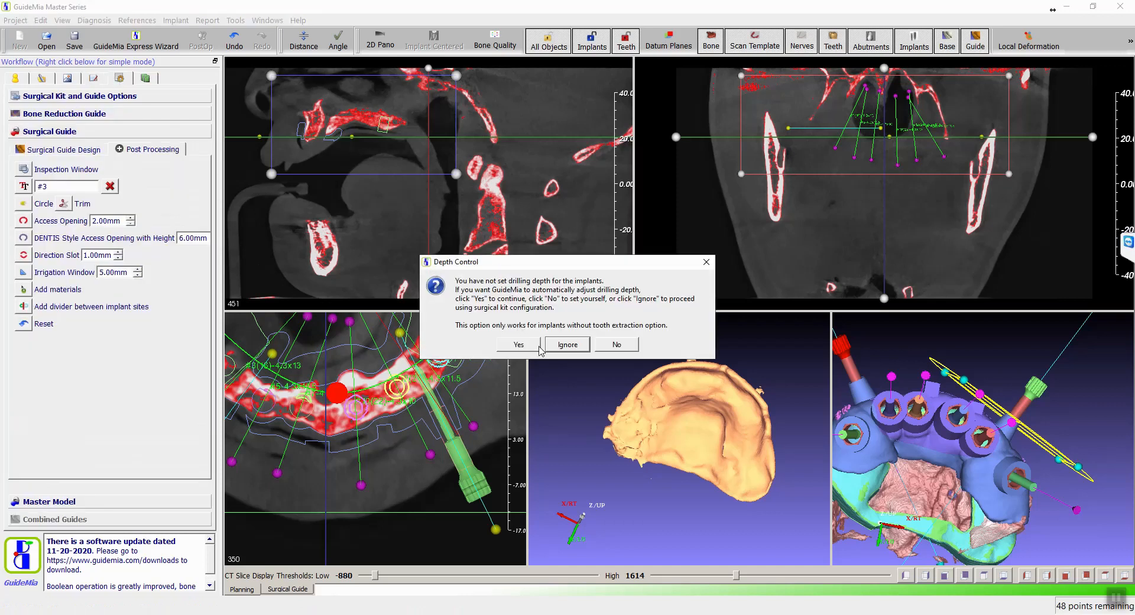
pyautogui.click(568, 348)
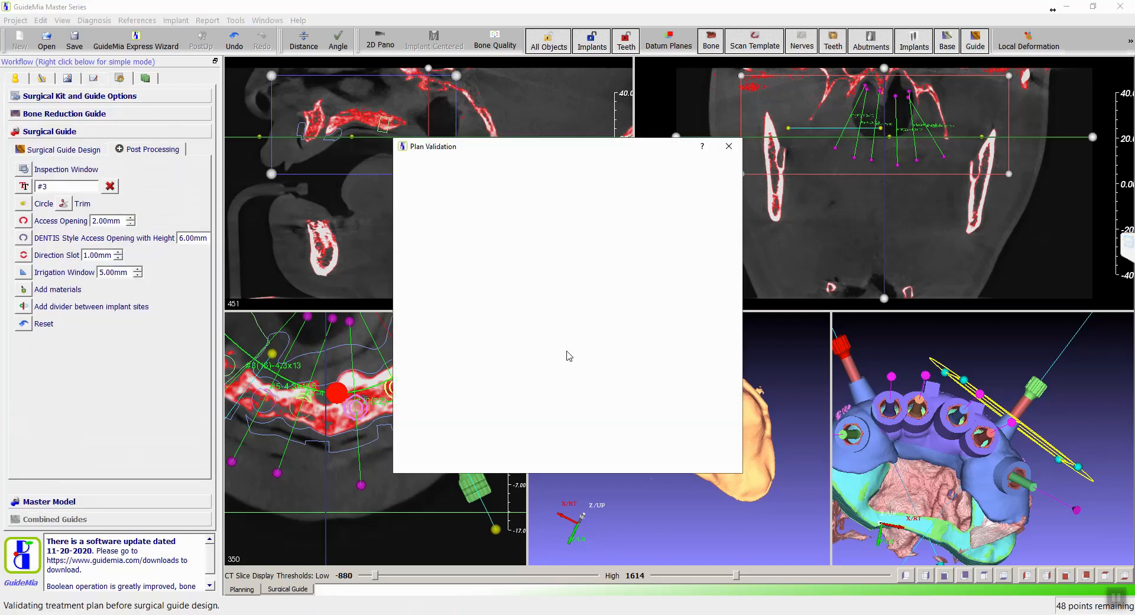
pyautogui.click(536, 443)
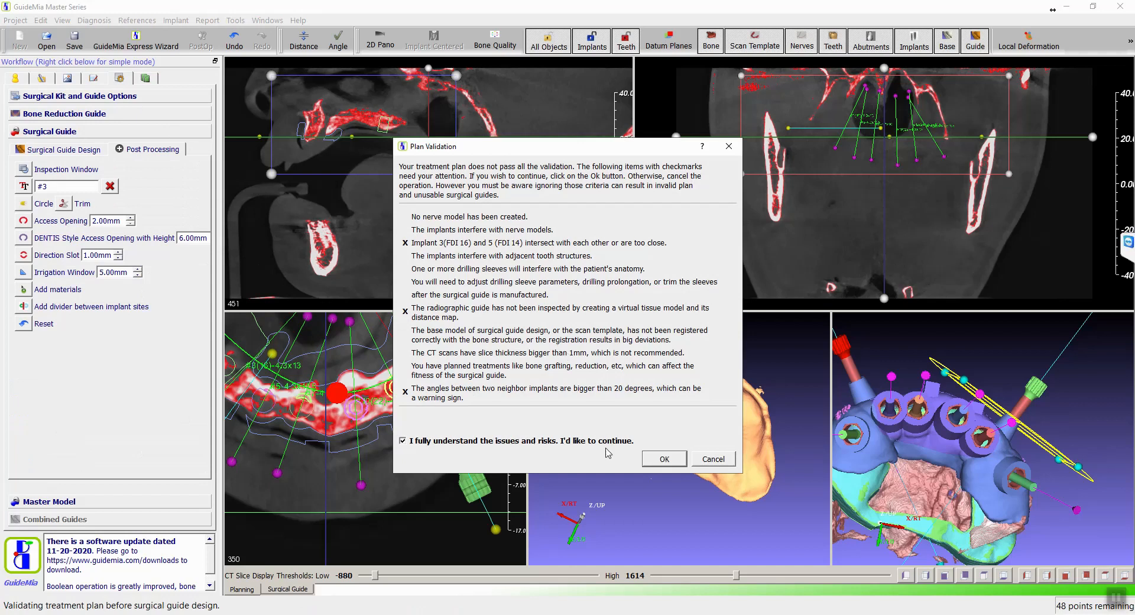
pyautogui.click(649, 460)
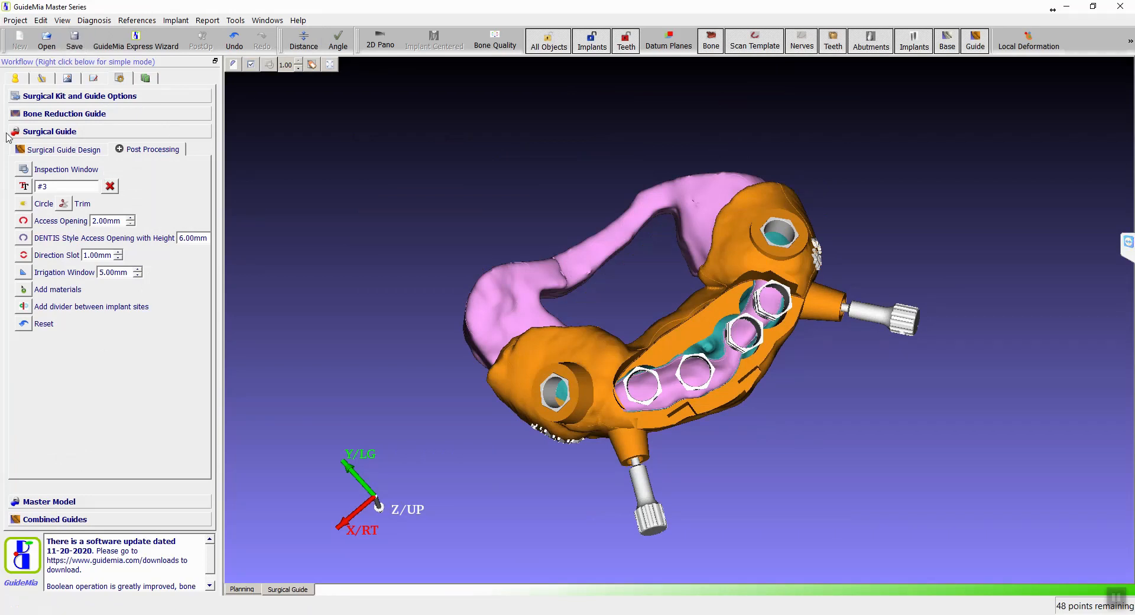
# Set the surgical guide type to Tissue/tooth-borne and reset the guide base.
pyautogui.click(57, 150)
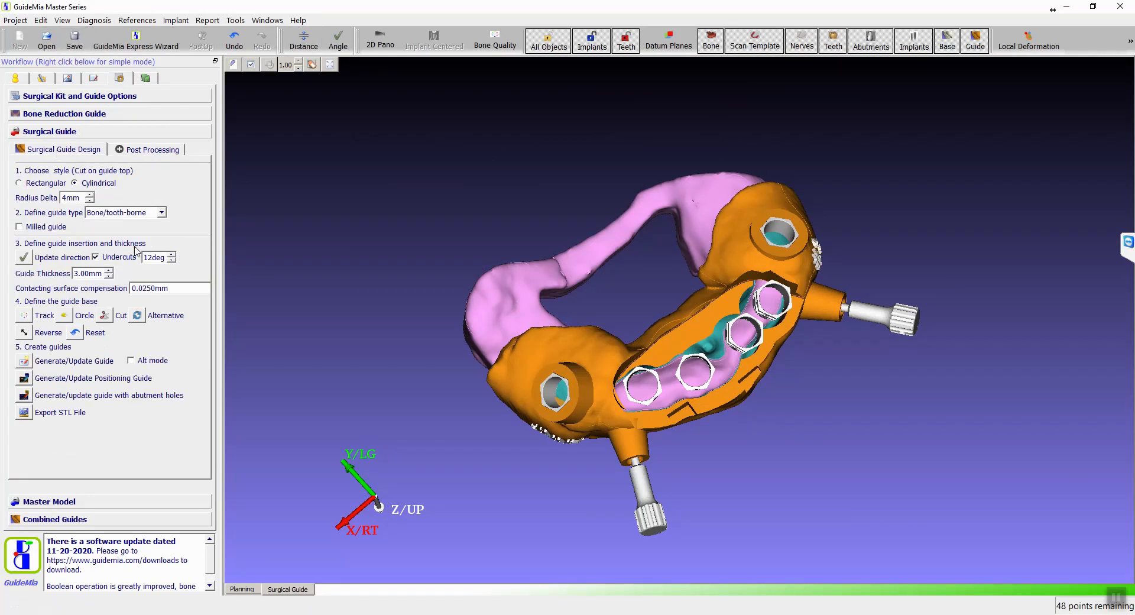
pyautogui.click(123, 214)
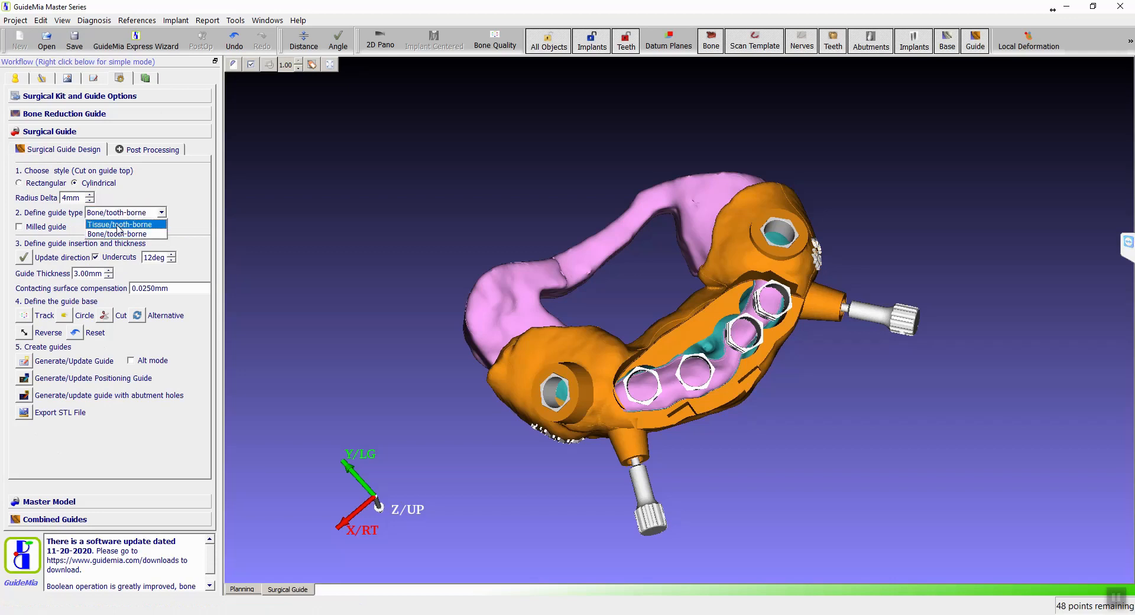
pyautogui.click(119, 225)
pyautogui.moveTo(433, 398); pyautogui.dragTo(367, 119)
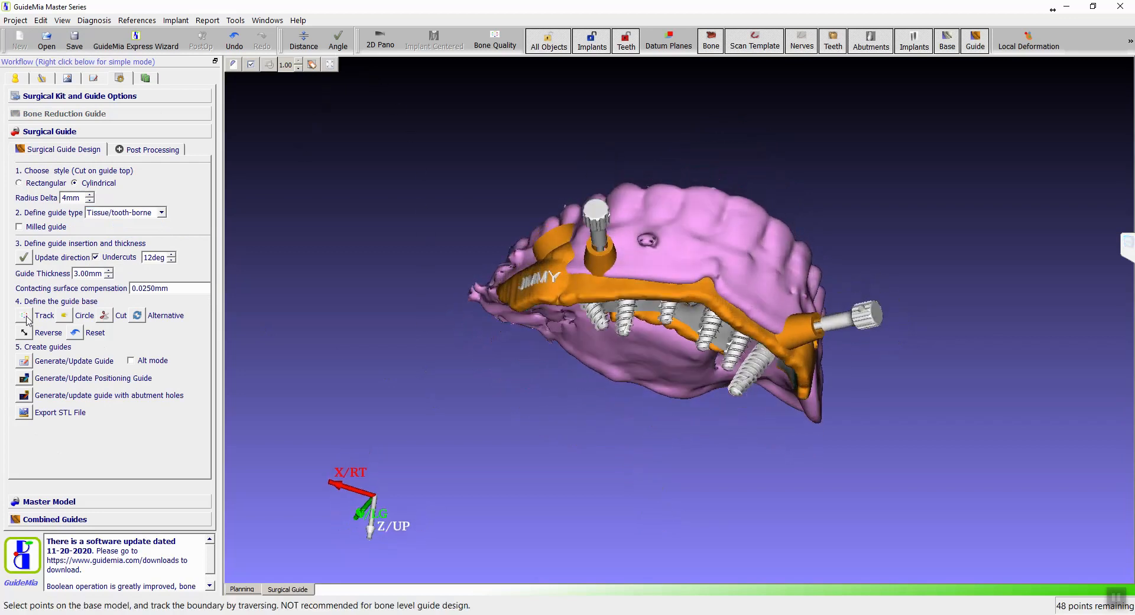
pyautogui.click(76, 334)
# Generate the tissue-borne surgical guide from the radiographic guide, accepting the Hahn Implants Compatible surgical kit options.
pyautogui.moveTo(404, 232); pyautogui.dragTo(466, 88)
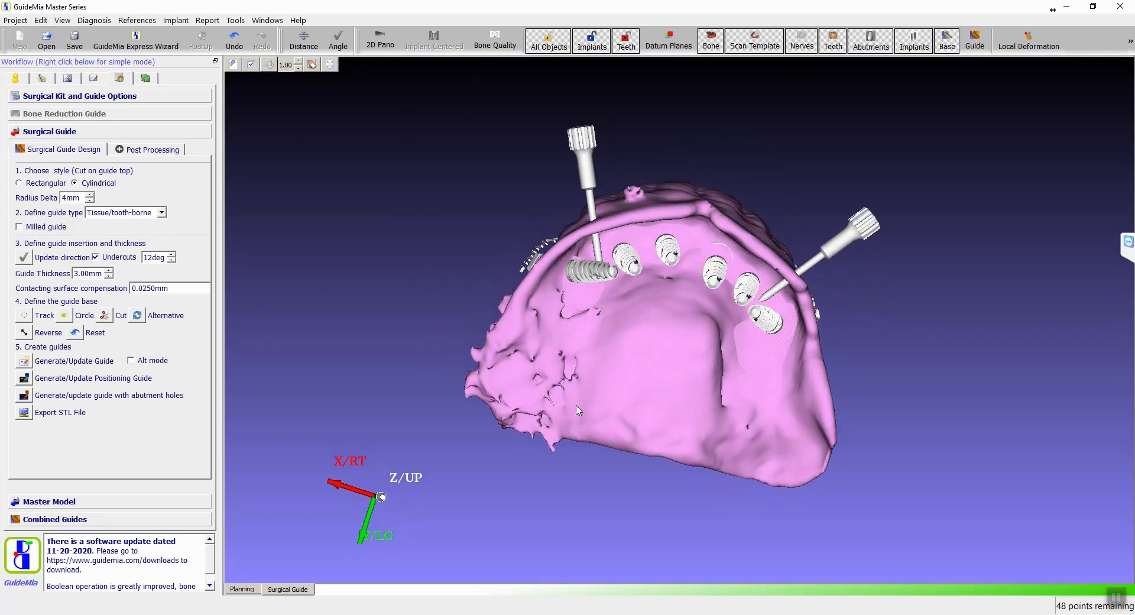
pyautogui.moveTo(579, 411); pyautogui.dragTo(495, 339)
pyautogui.moveTo(419, 243); pyautogui.dragTo(481, 488)
pyautogui.moveTo(463, 352); pyautogui.dragTo(403, 418)
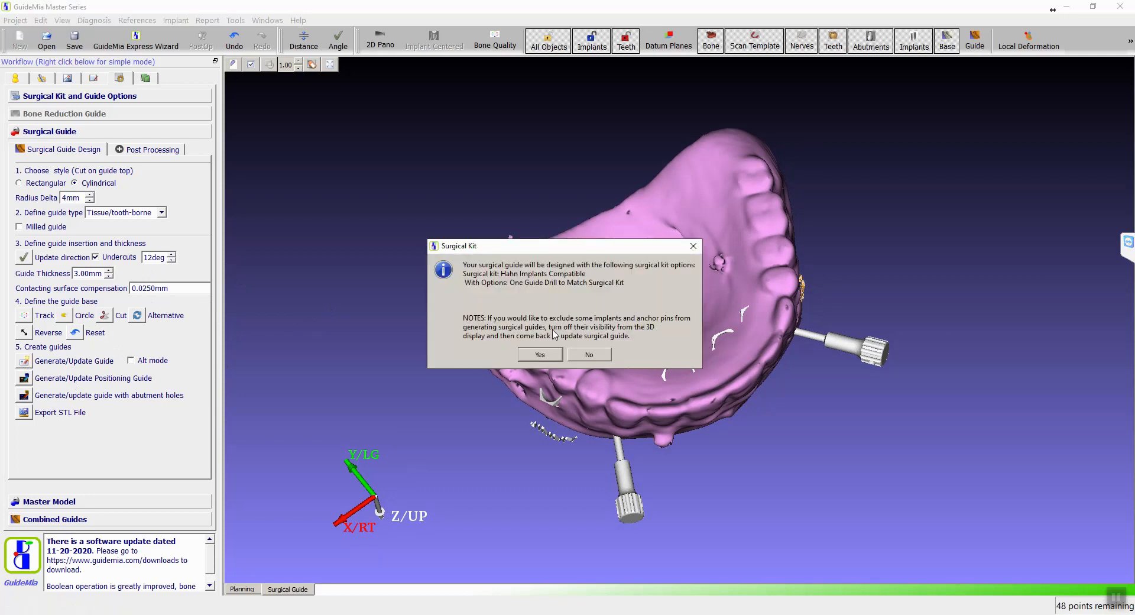
pyautogui.click(543, 354)
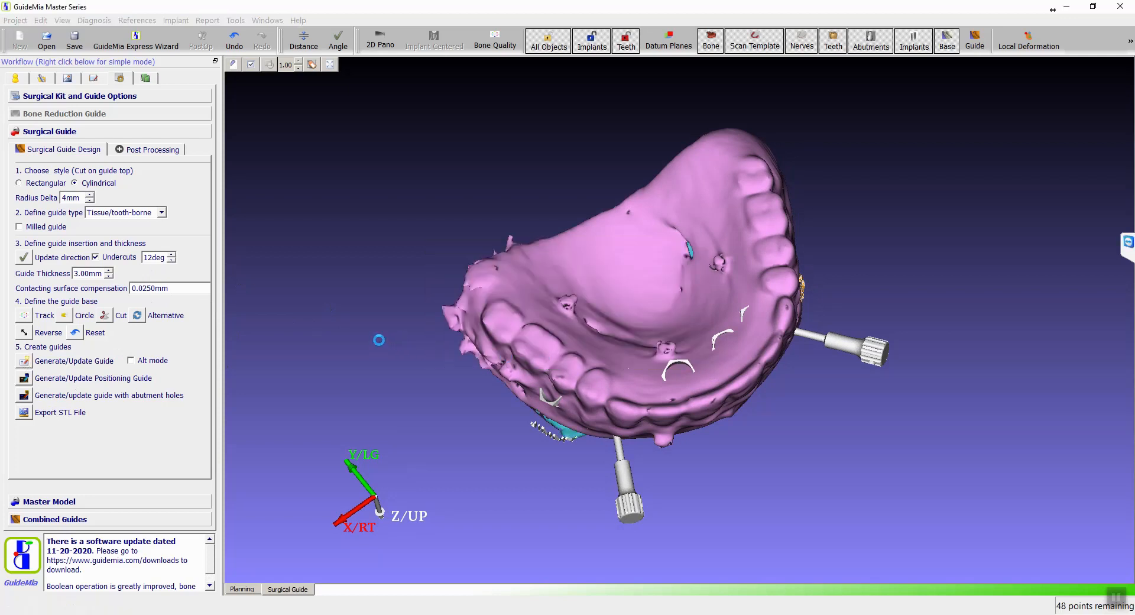
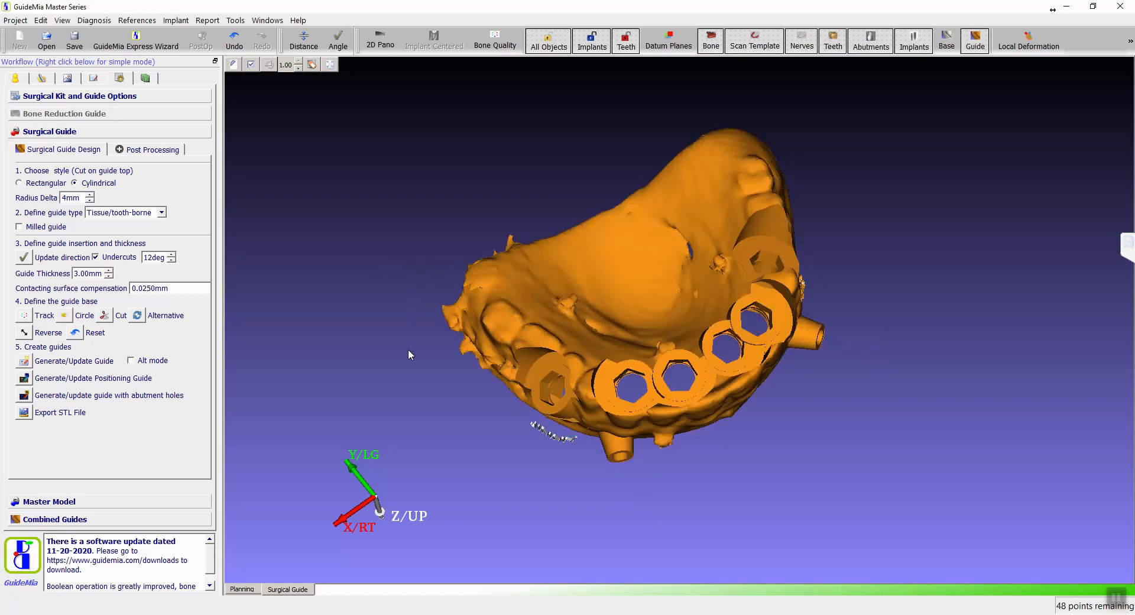
# Examine the generated tissue-borne guide's implant sleeves, anchor pin holes and outer surface from several angles.
pyautogui.moveTo(407, 354); pyautogui.dragTo(528, 172)
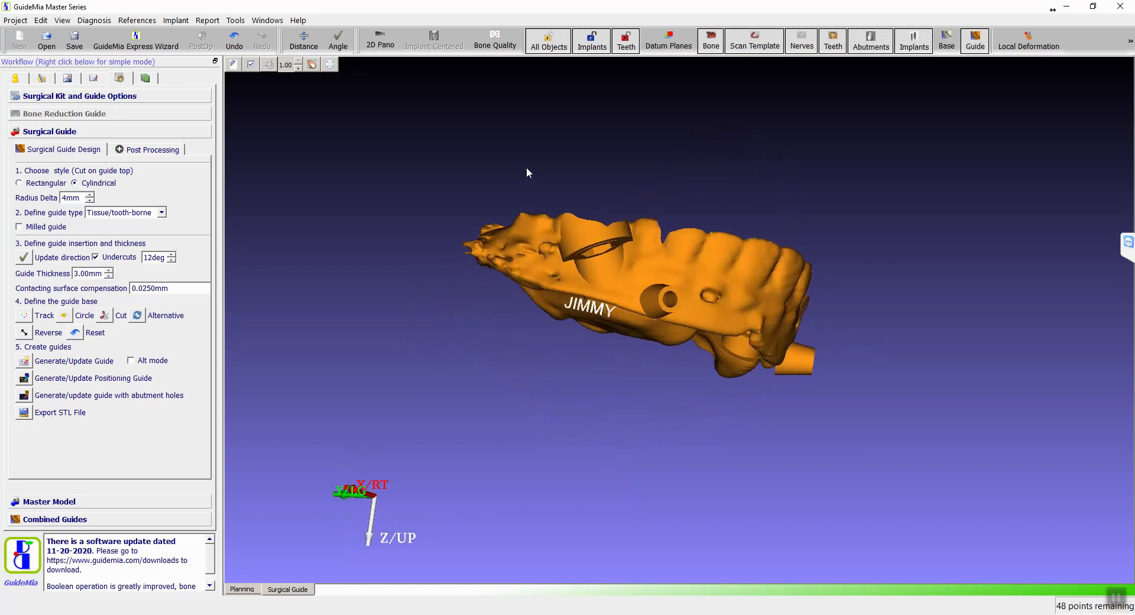
pyautogui.moveTo(601, 313); pyautogui.dragTo(380, 297)
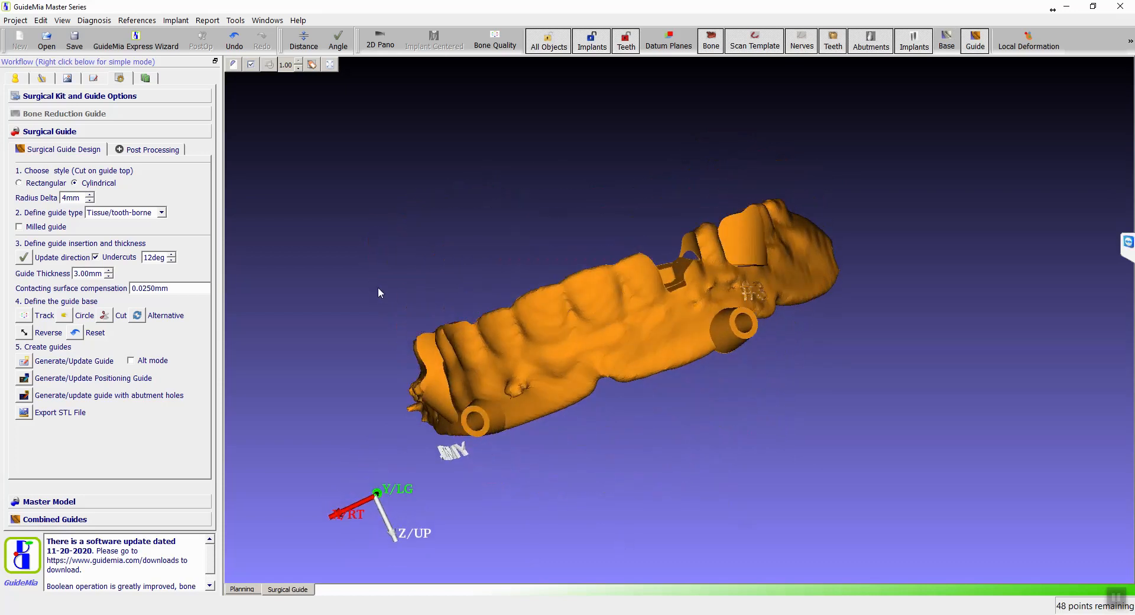
pyautogui.moveTo(429, 244); pyautogui.dragTo(530, 385)
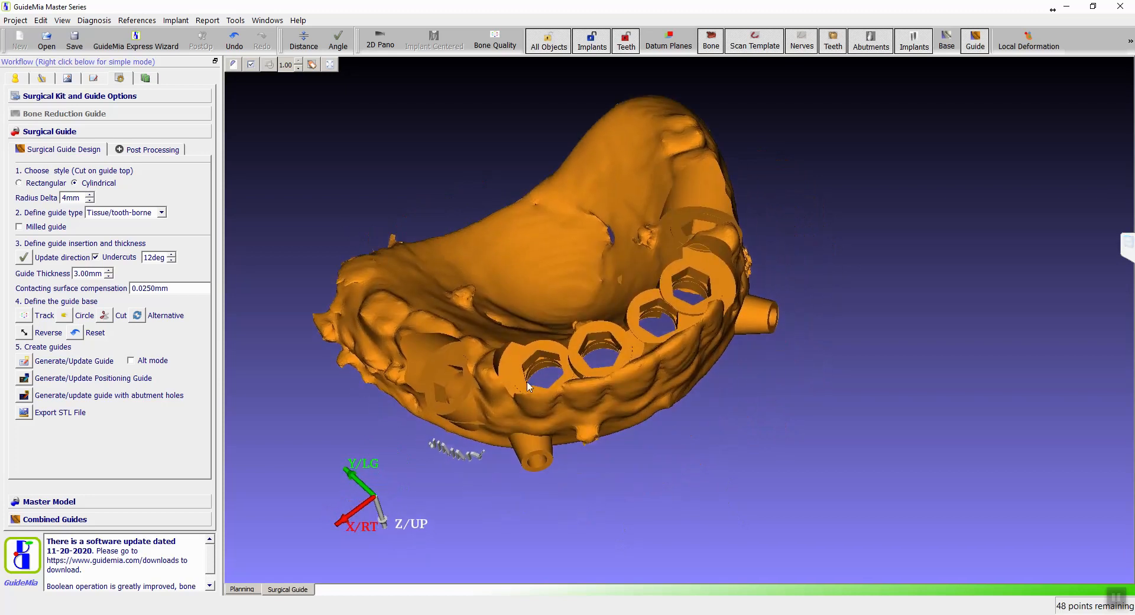
pyautogui.moveTo(610, 470); pyautogui.dragTo(618, 452)
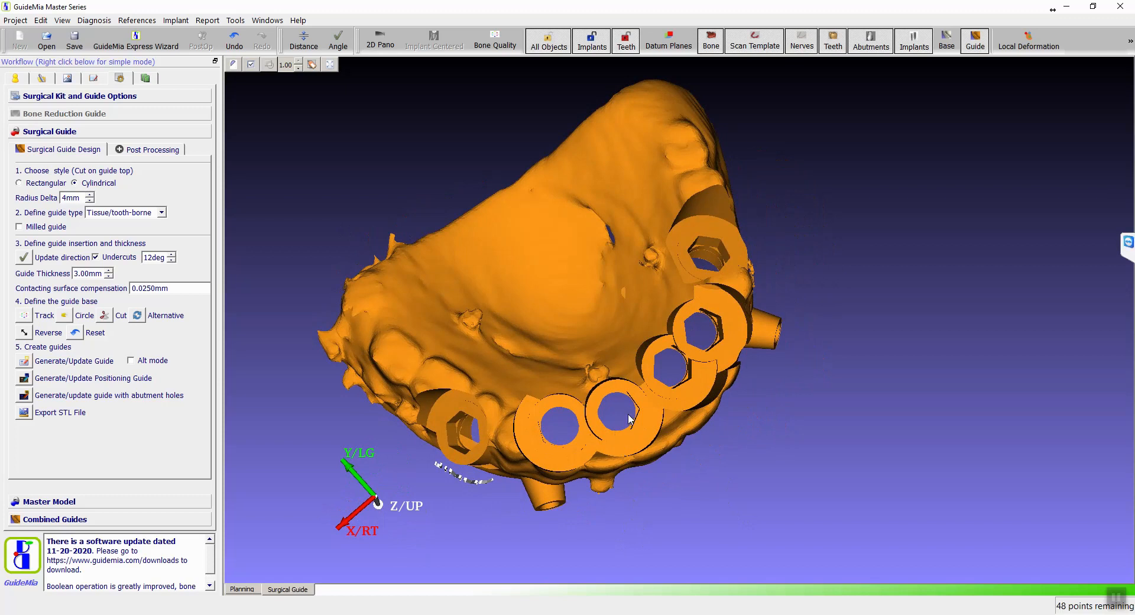
pyautogui.moveTo(736, 457); pyautogui.dragTo(665, 302)
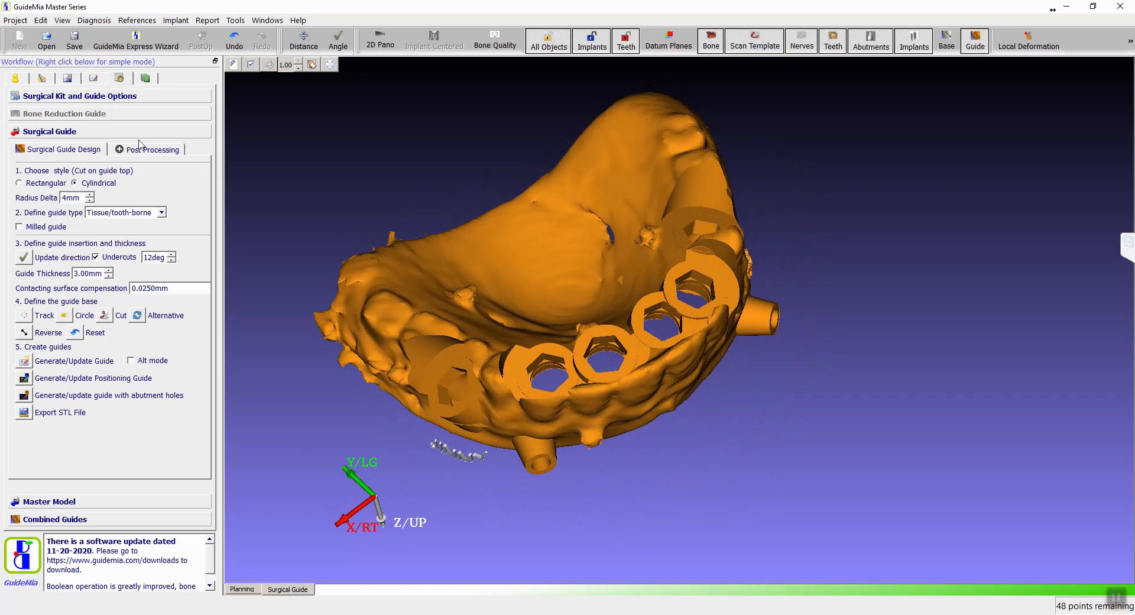
# Load the upper_jaw_with_ditch scan from the Jimmy UDent STL folder as an additional optical radiographic guide.
pyautogui.click(19, 79)
pyautogui.click(17, 126)
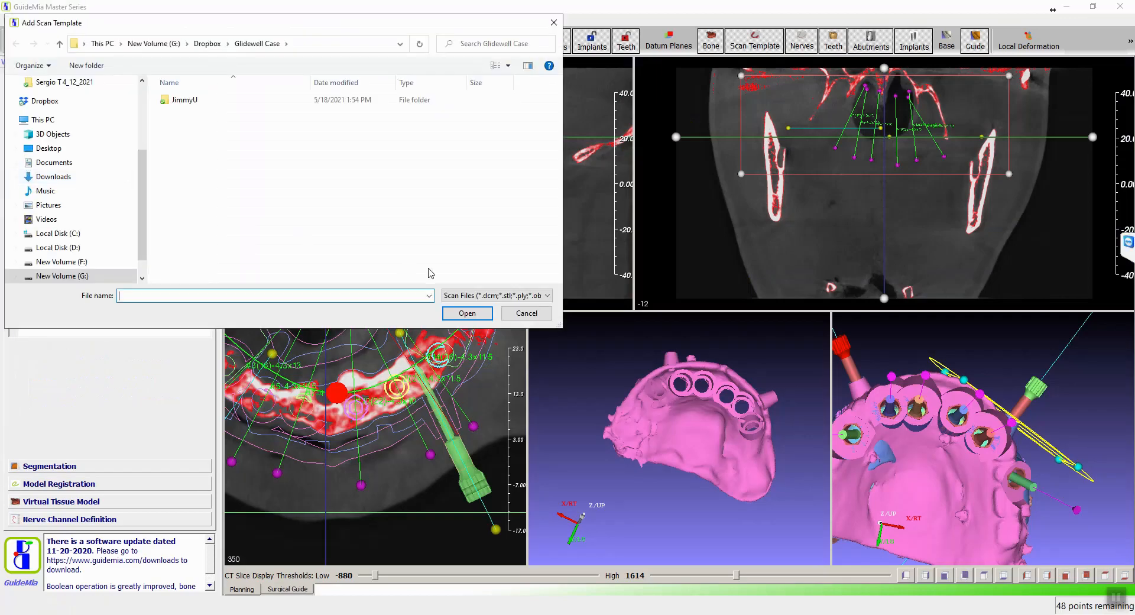
pyautogui.click(430, 295)
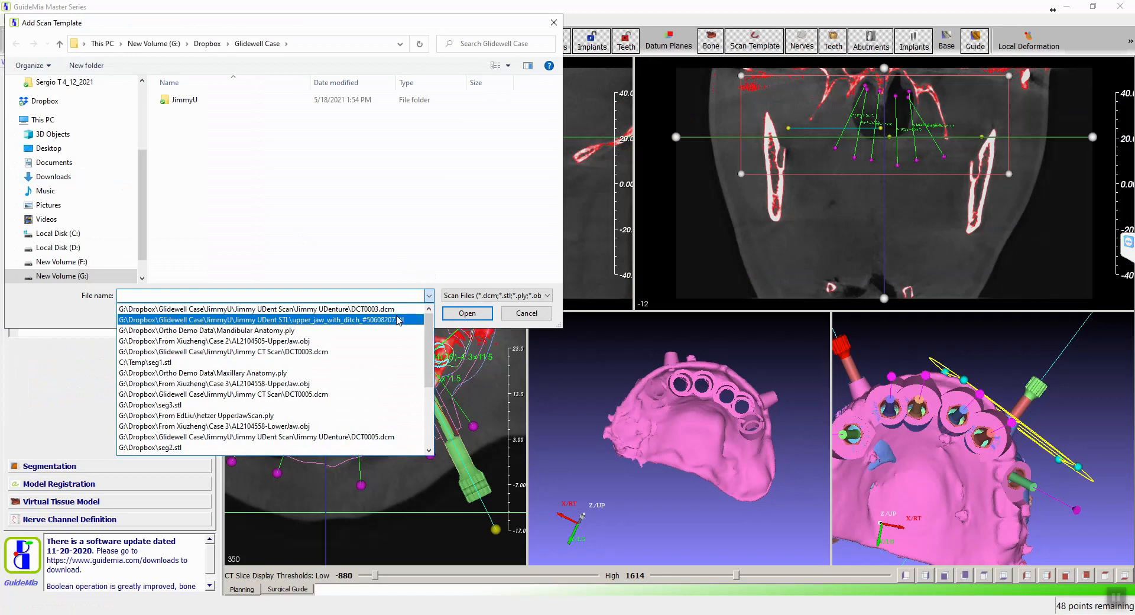
pyautogui.click(399, 320)
pyautogui.click(471, 315)
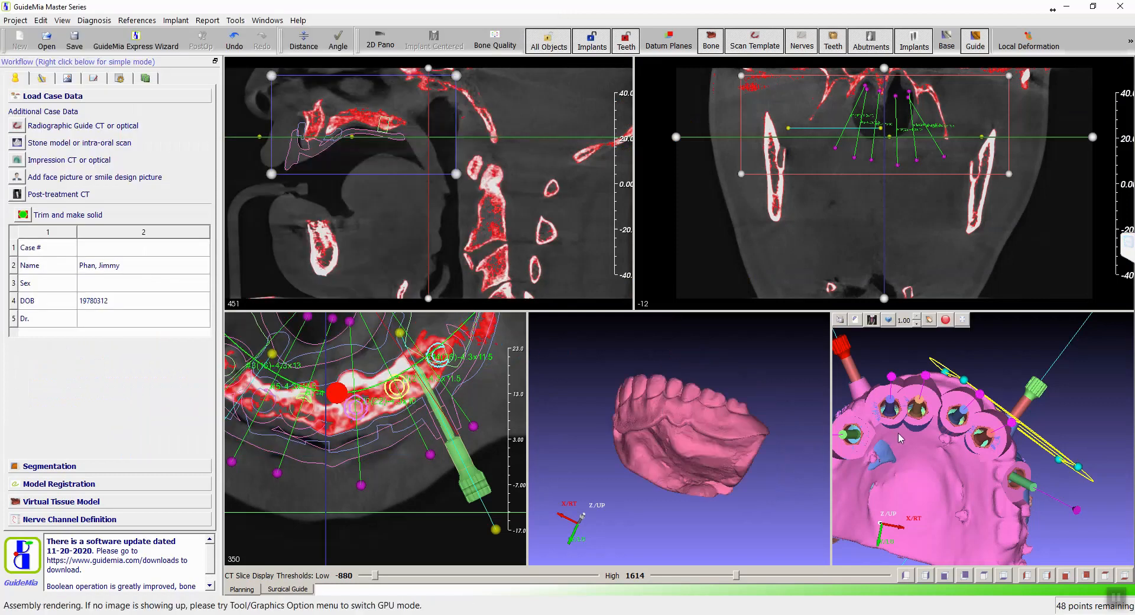
# Start registering the loaded upper jaw scan to Radiographic Guide as Scan Template, with both models oriented to face their teeth.
pyautogui.rightClick(682, 428)
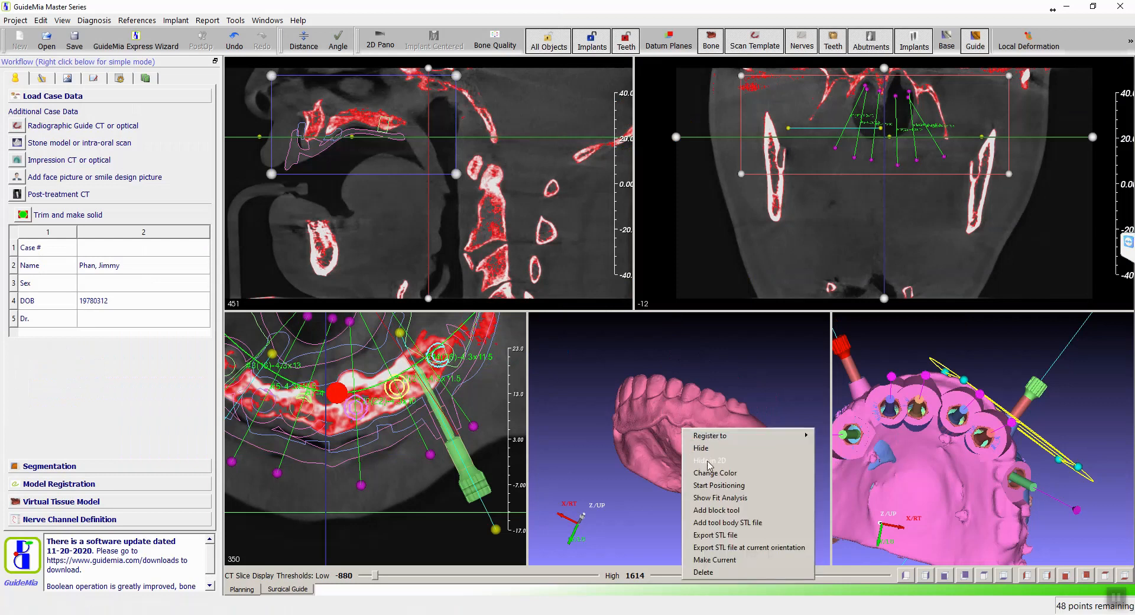
pyautogui.moveTo(726, 438)
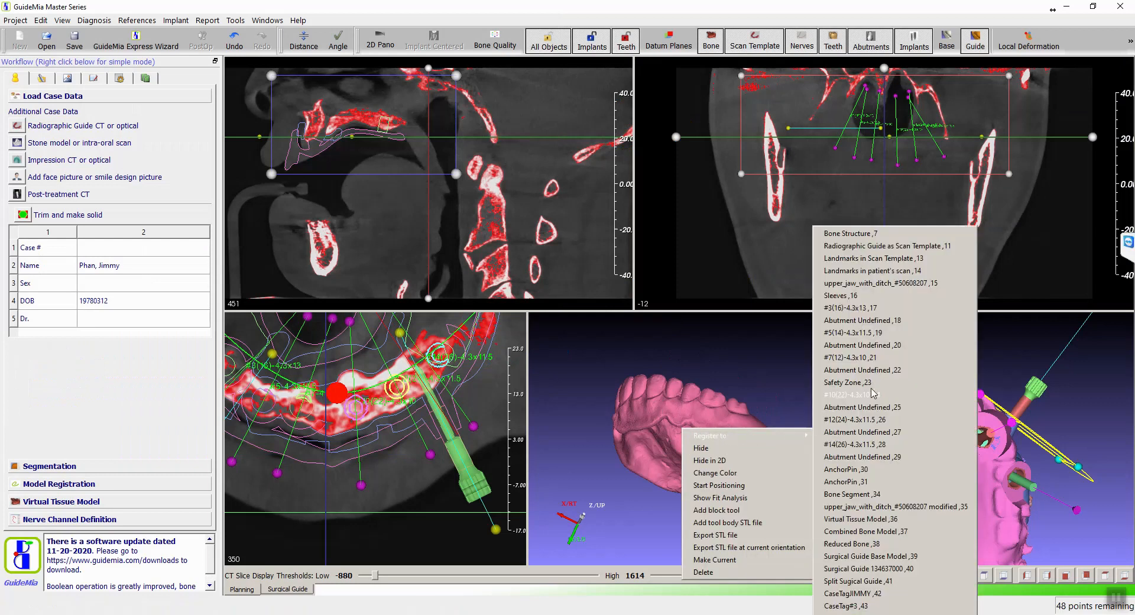
pyautogui.click(888, 246)
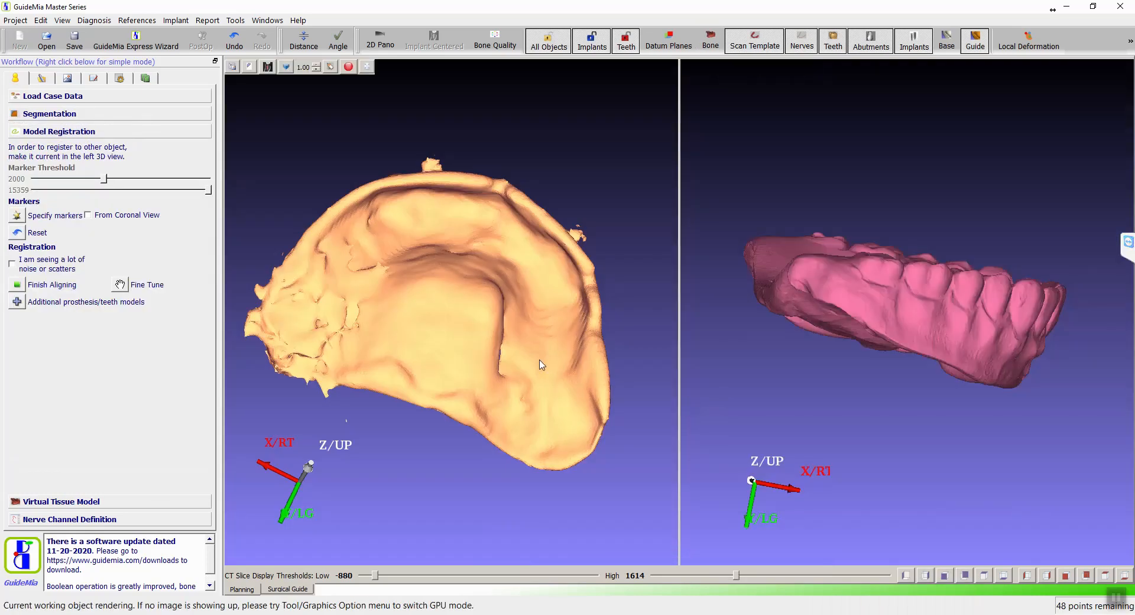
pyautogui.moveTo(601, 182); pyautogui.dragTo(307, 213)
pyautogui.click(935, 357)
pyautogui.moveTo(935, 357); pyautogui.dragTo(1005, 521)
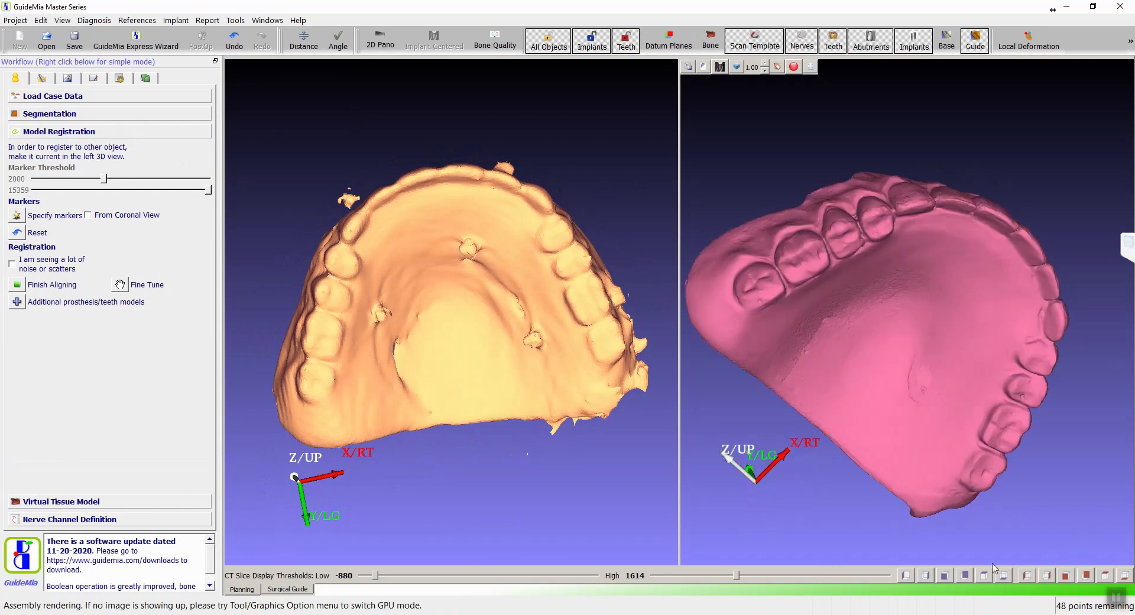
pyautogui.moveTo(836, 521); pyautogui.dragTo(985, 514)
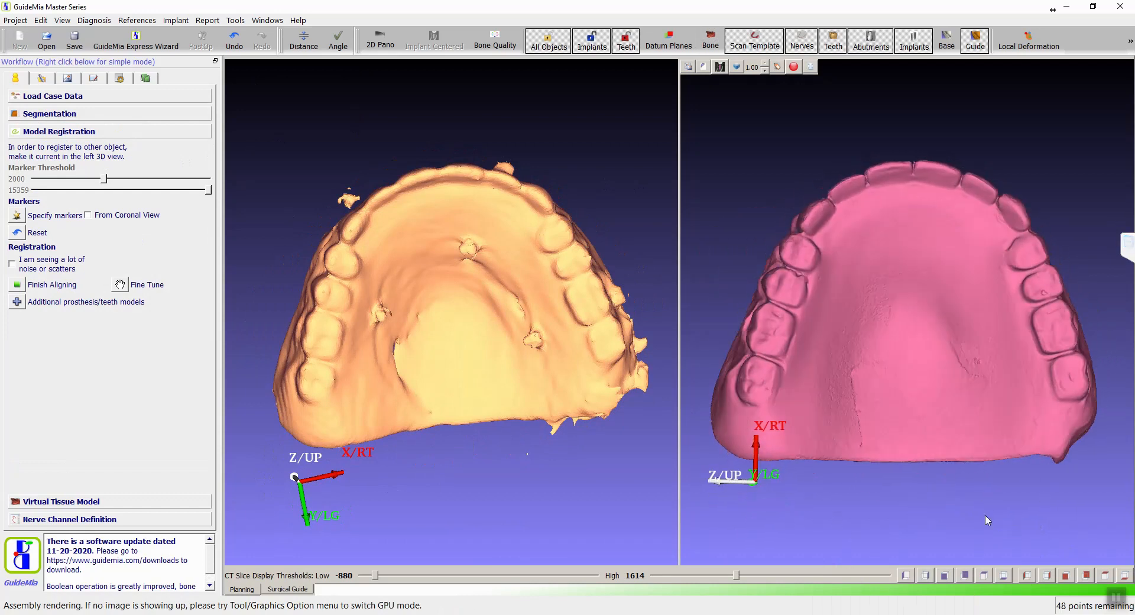
# Place three matching marker pairs on both models, on a molar, a front incisor and a premolar on the opposite side.
pyautogui.click(17, 215)
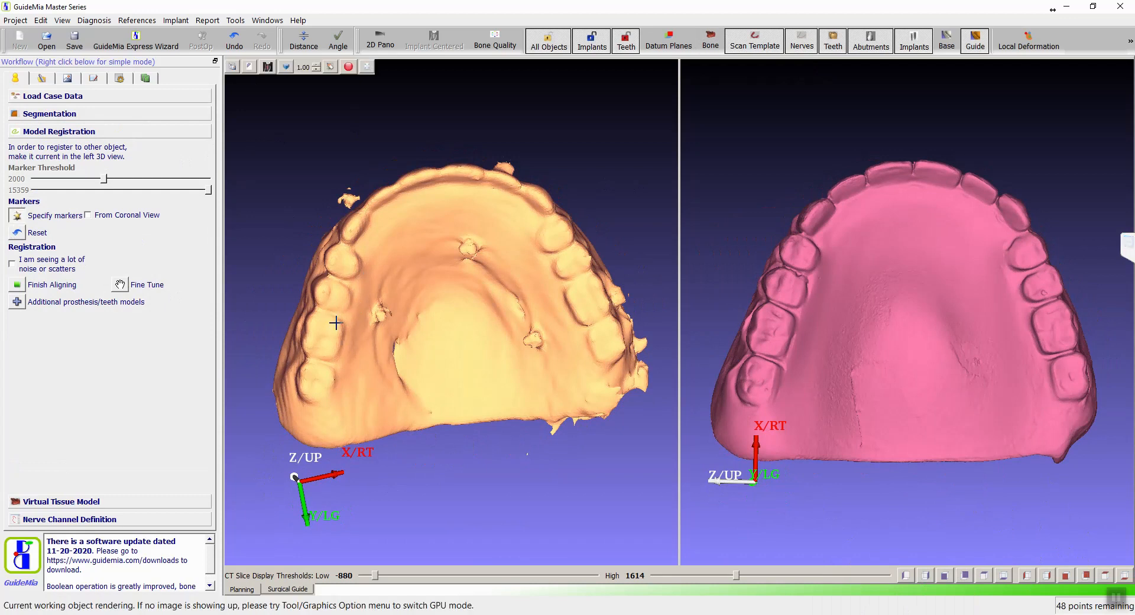
pyautogui.click(311, 319)
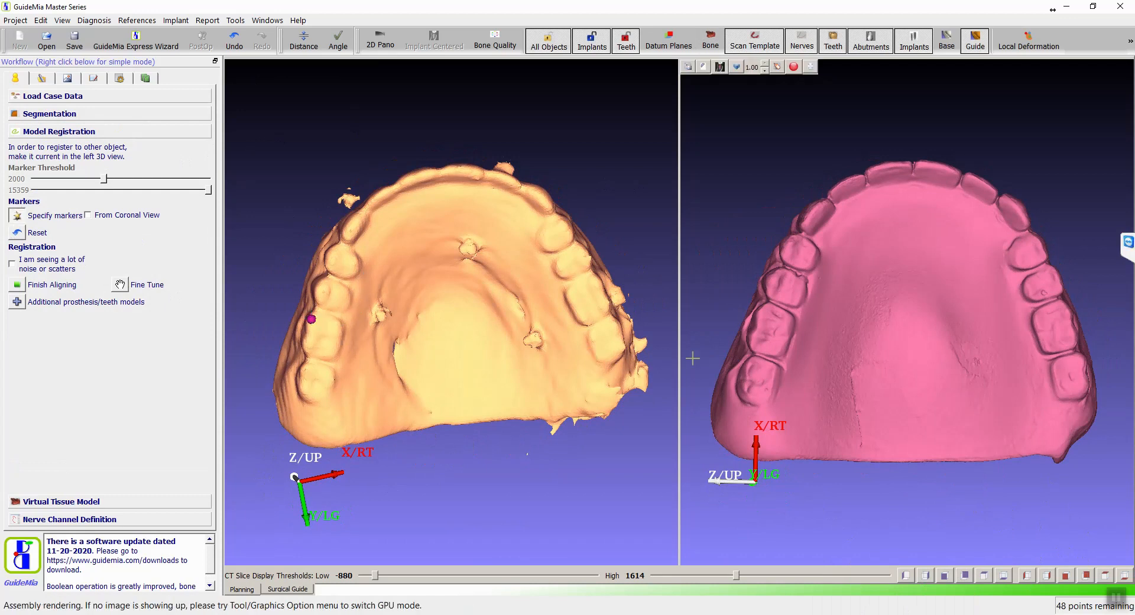
pyautogui.click(766, 313)
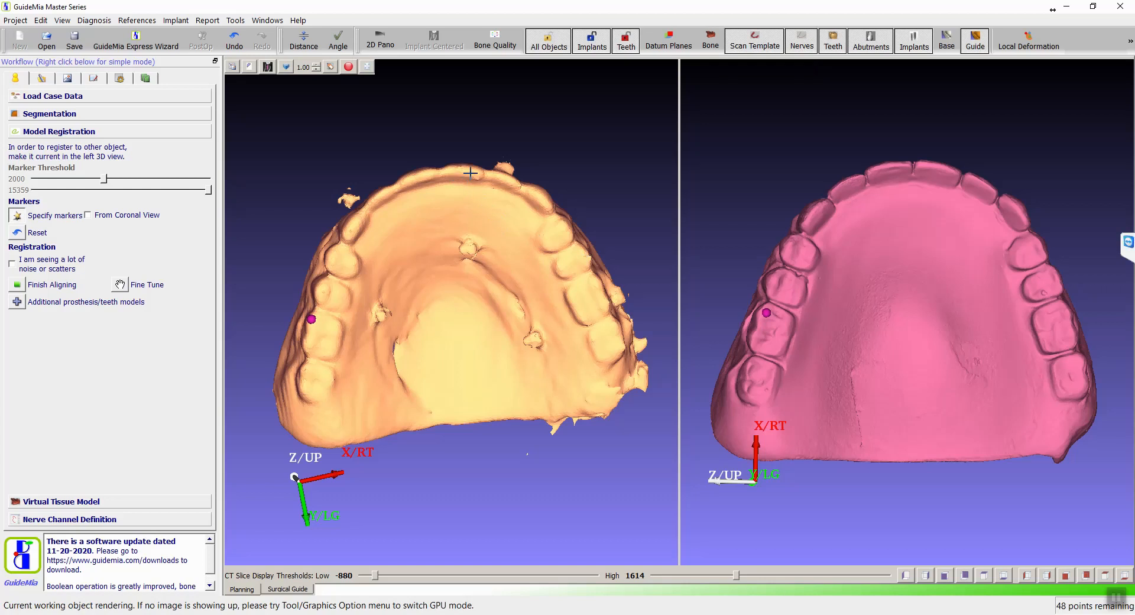
pyautogui.click(480, 173)
pyautogui.click(954, 171)
pyautogui.click(563, 273)
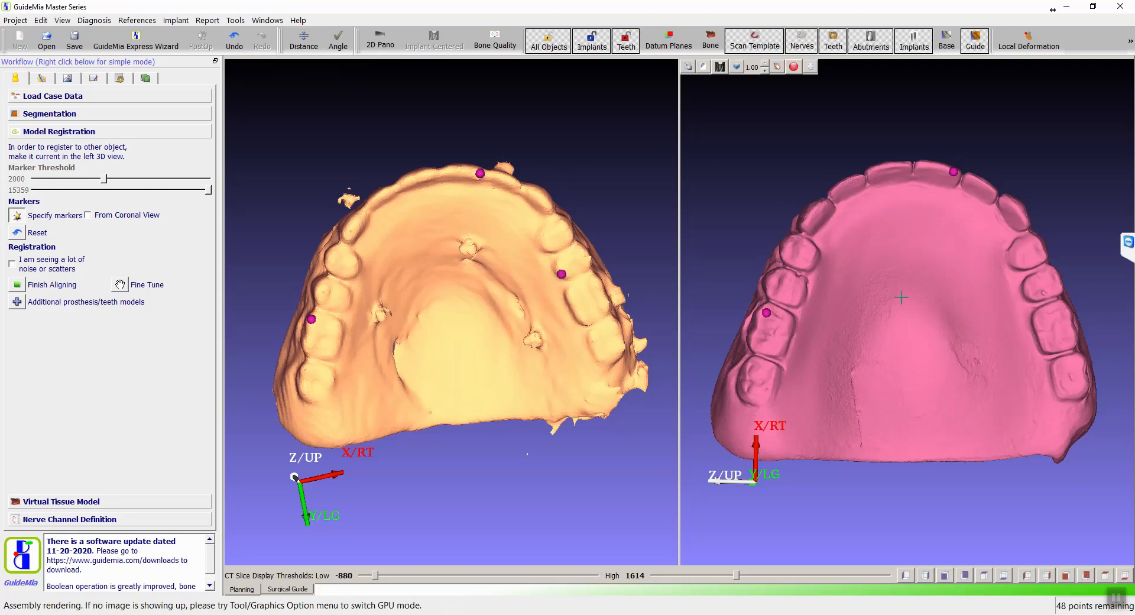
pyautogui.click(1030, 292)
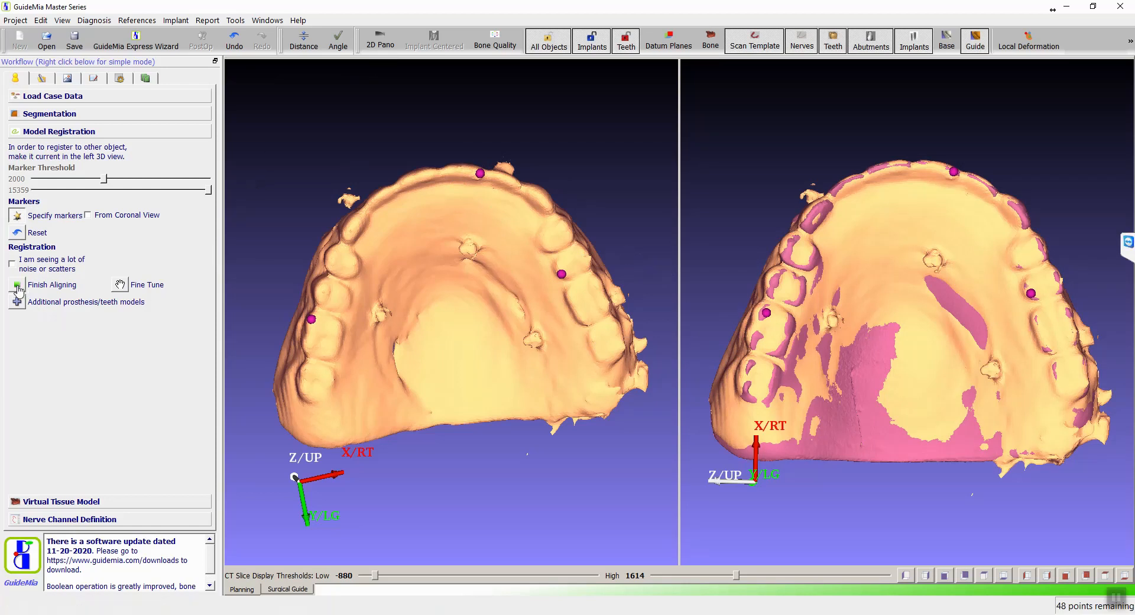
# Reset the registration markers and register the upper jaw scan to Radiographic Guide as Scan Template again.
pyautogui.click(18, 234)
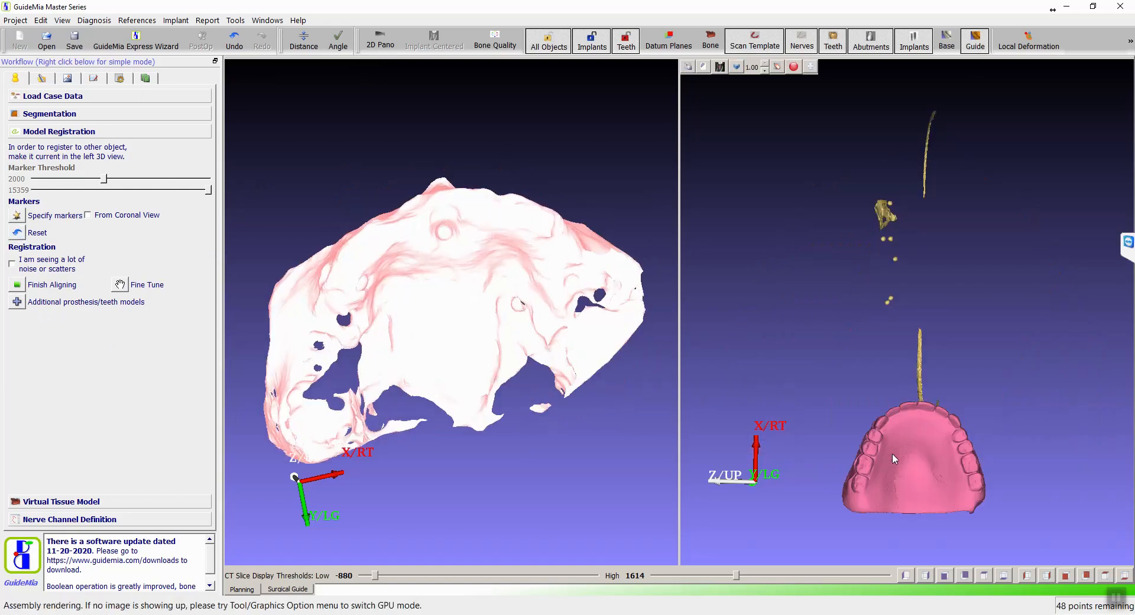
pyautogui.rightClick(897, 454)
pyautogui.moveTo(800, 322); pyautogui.dragTo(770, 247, button='middle')
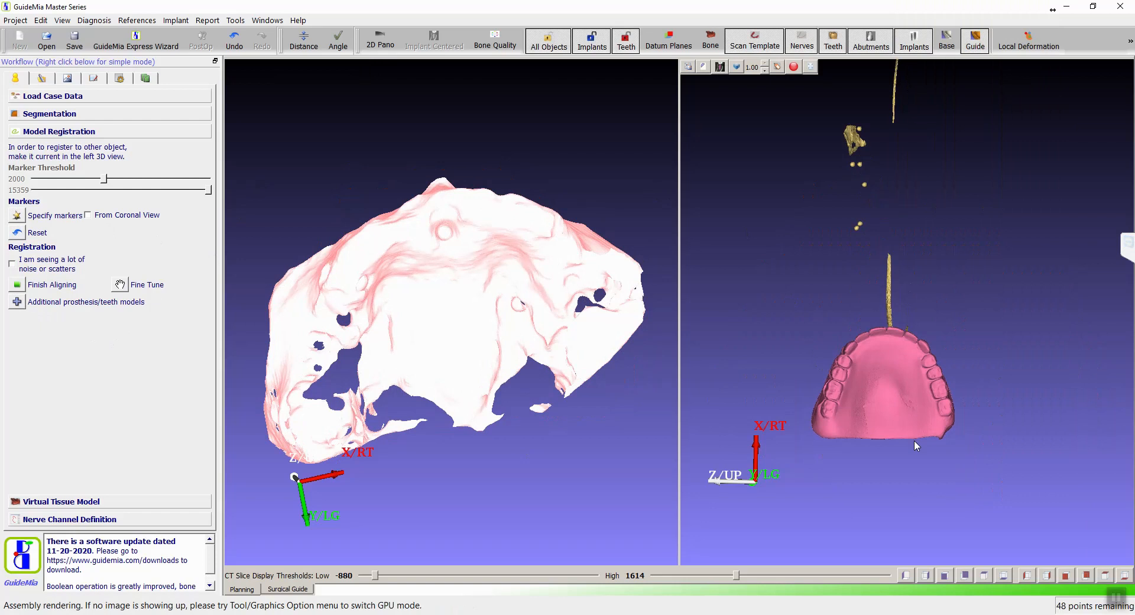
pyautogui.rightClick(880, 440)
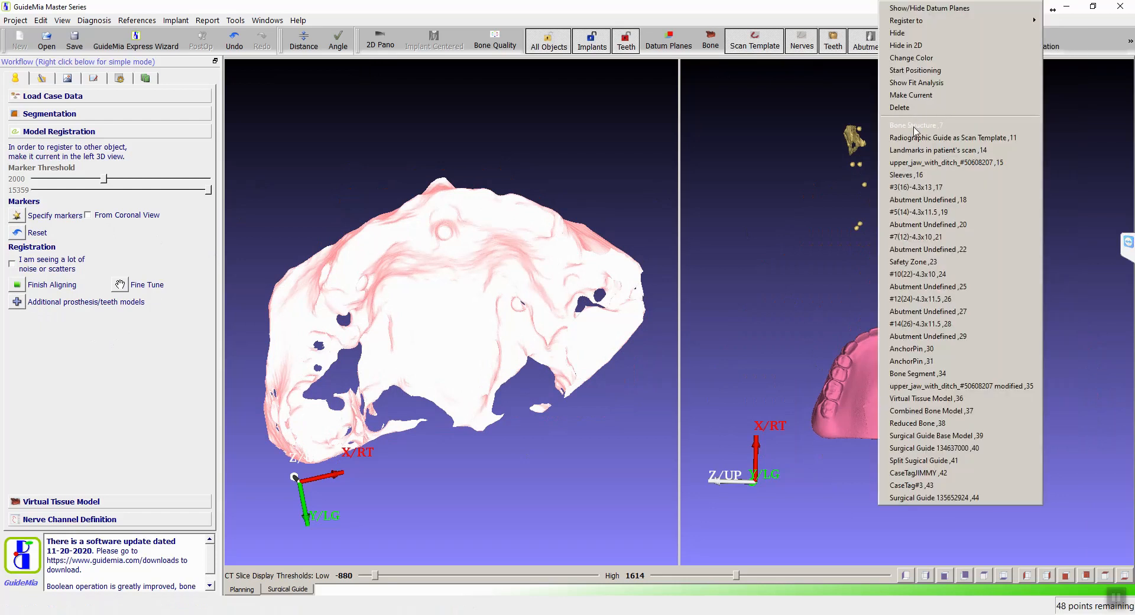
pyautogui.moveTo(919, 24)
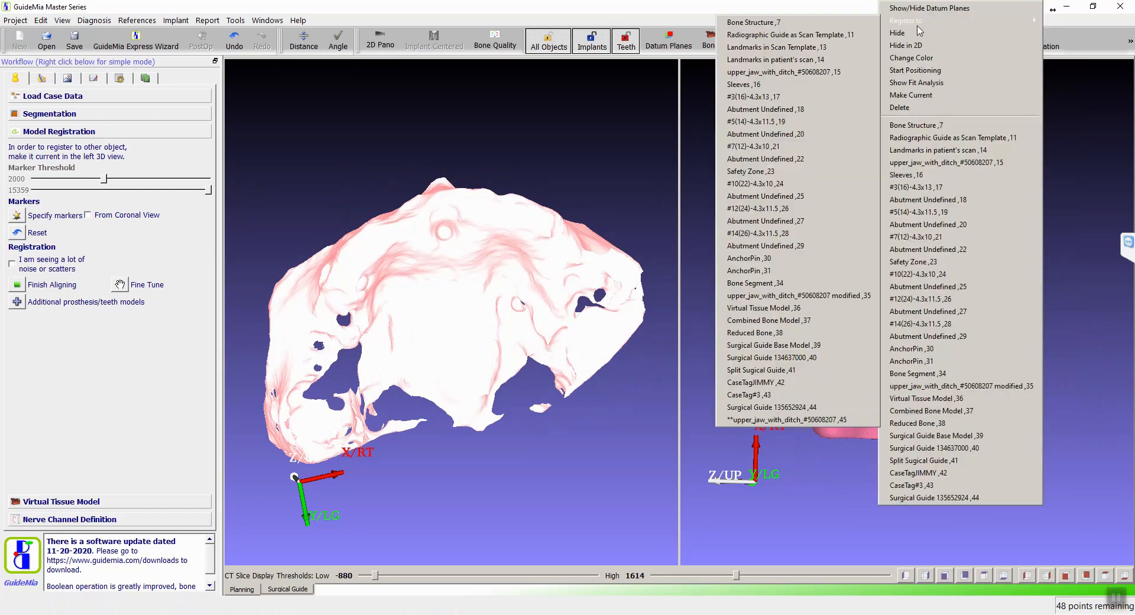
pyautogui.click(799, 35)
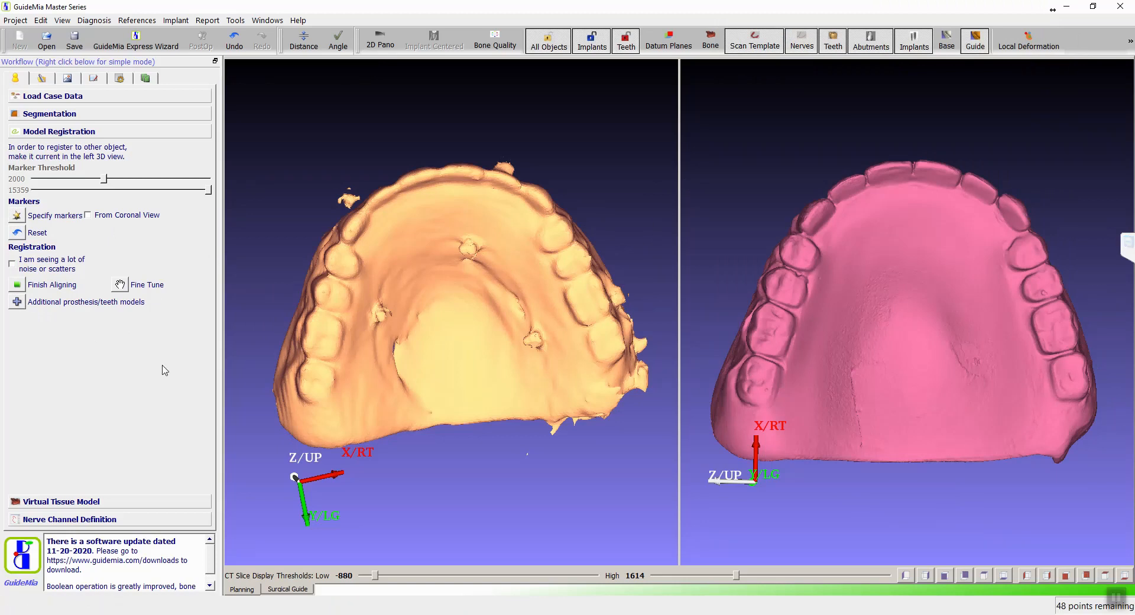
# Specify three matching marker pairs on both models, on a molar, a central incisor and the first premolar on the opposite side.
pyautogui.click(17, 216)
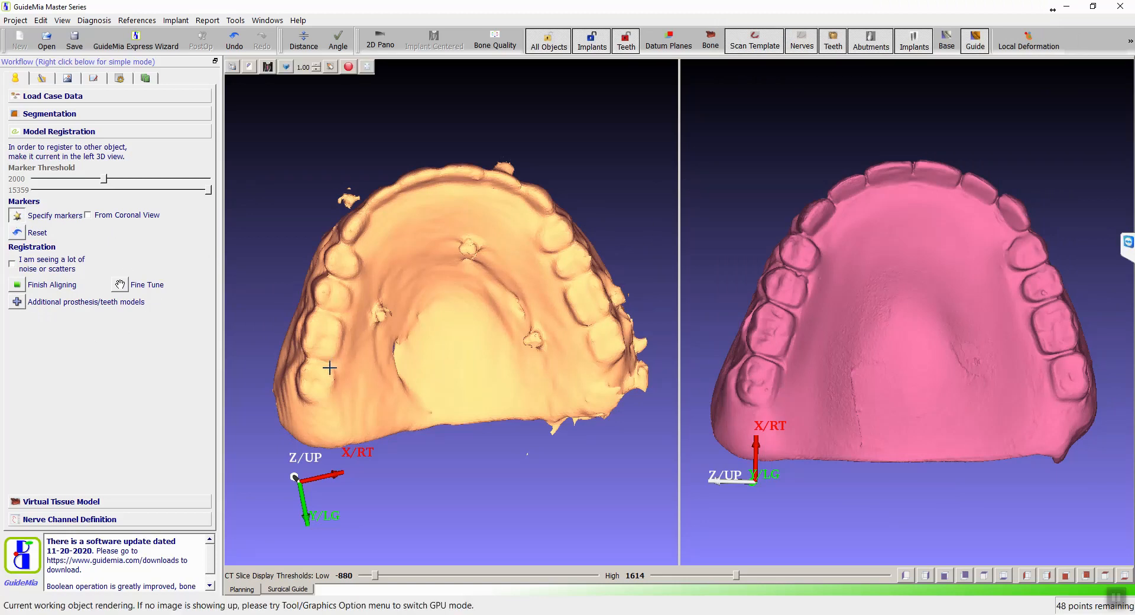
pyautogui.click(318, 343)
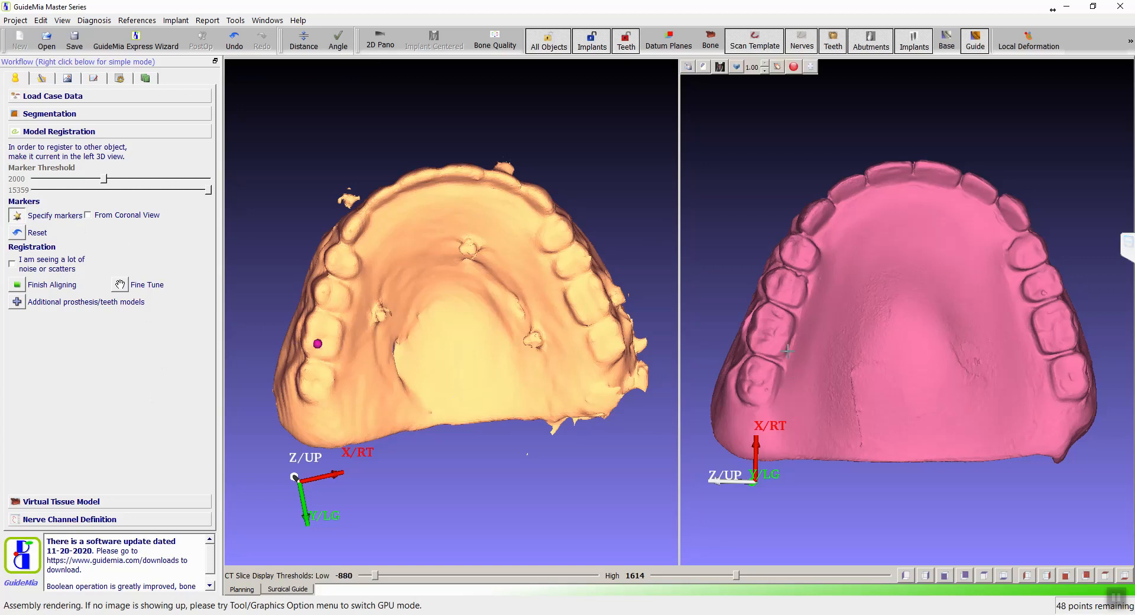
pyautogui.click(765, 337)
pyautogui.moveTo(439, 220)
pyautogui.mouseDown()
pyautogui.moveTo(350, 111)
pyautogui.moveTo(440, 157)
pyautogui.mouseUp()
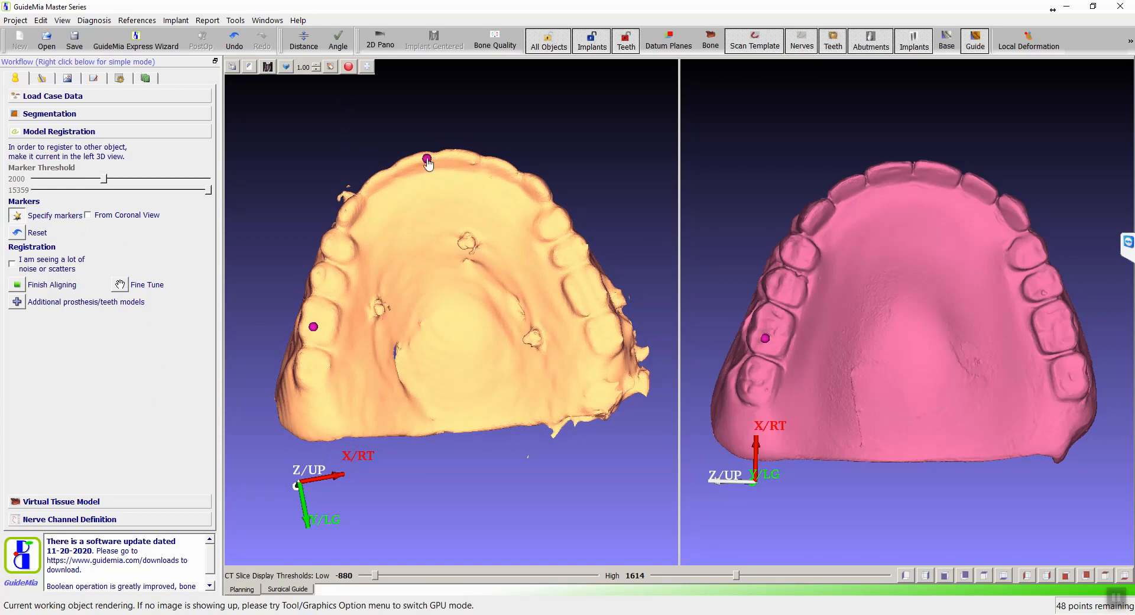
pyautogui.click(426, 159)
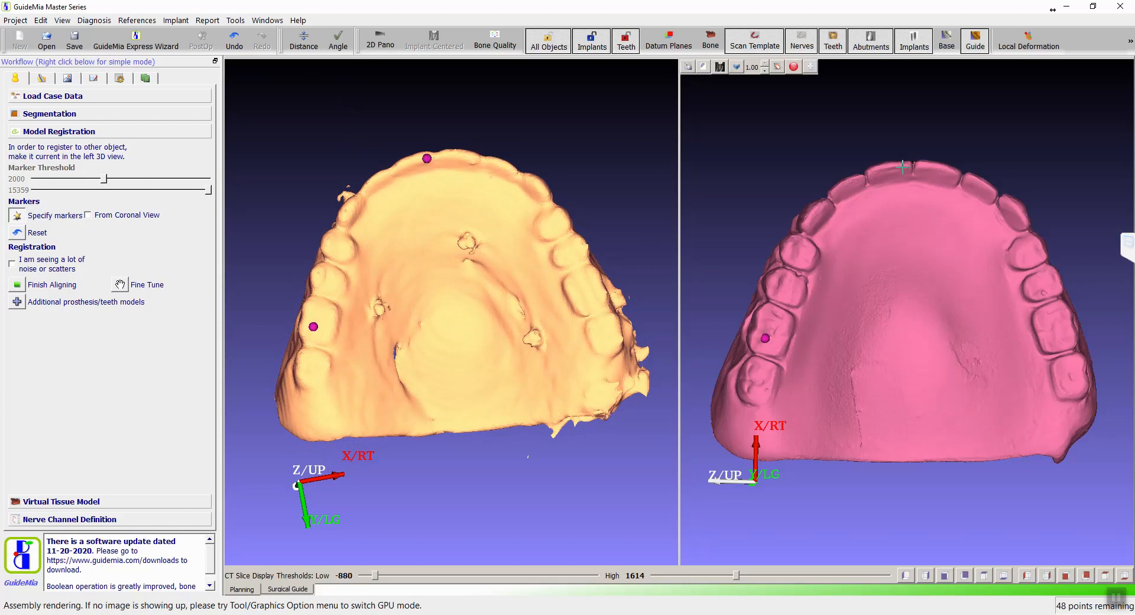
pyautogui.click(903, 167)
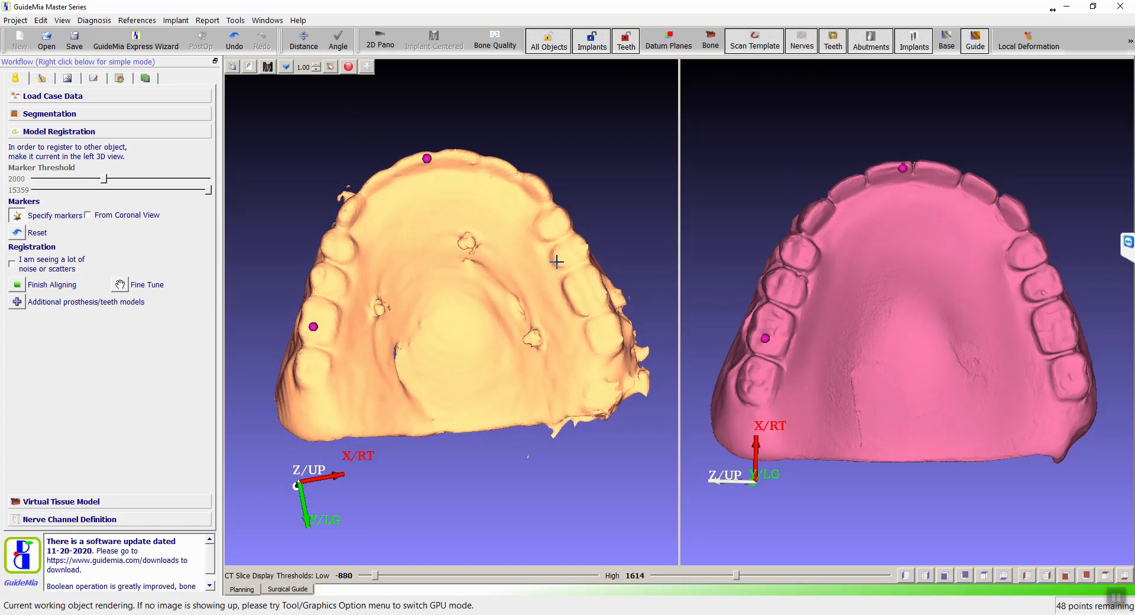
pyautogui.click(597, 274)
pyautogui.click(268, 256)
pyautogui.click(568, 224)
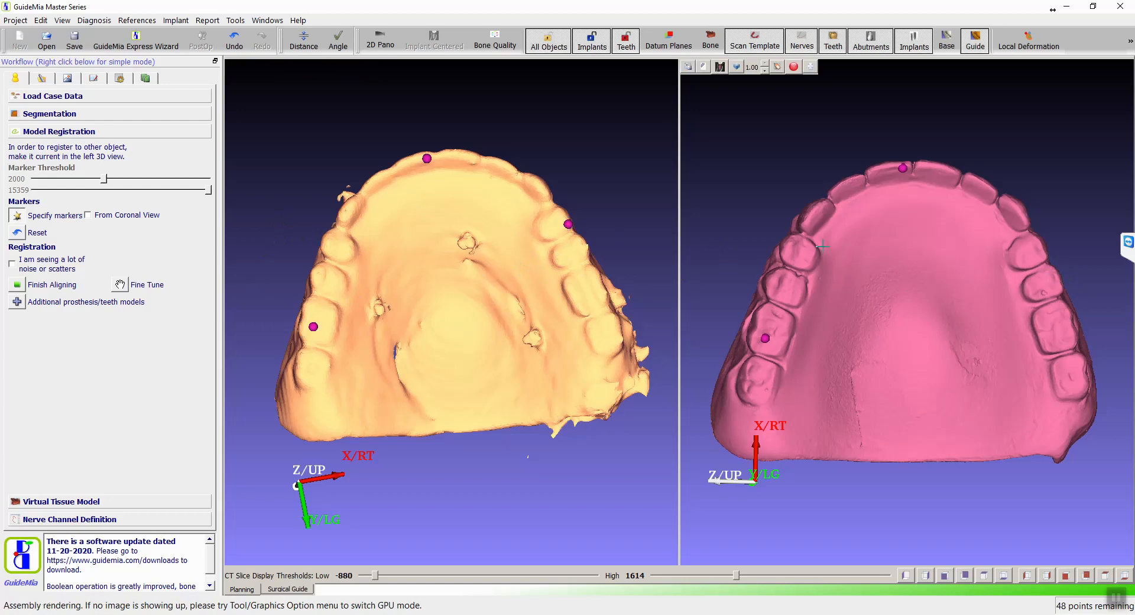
pyautogui.click(1042, 256)
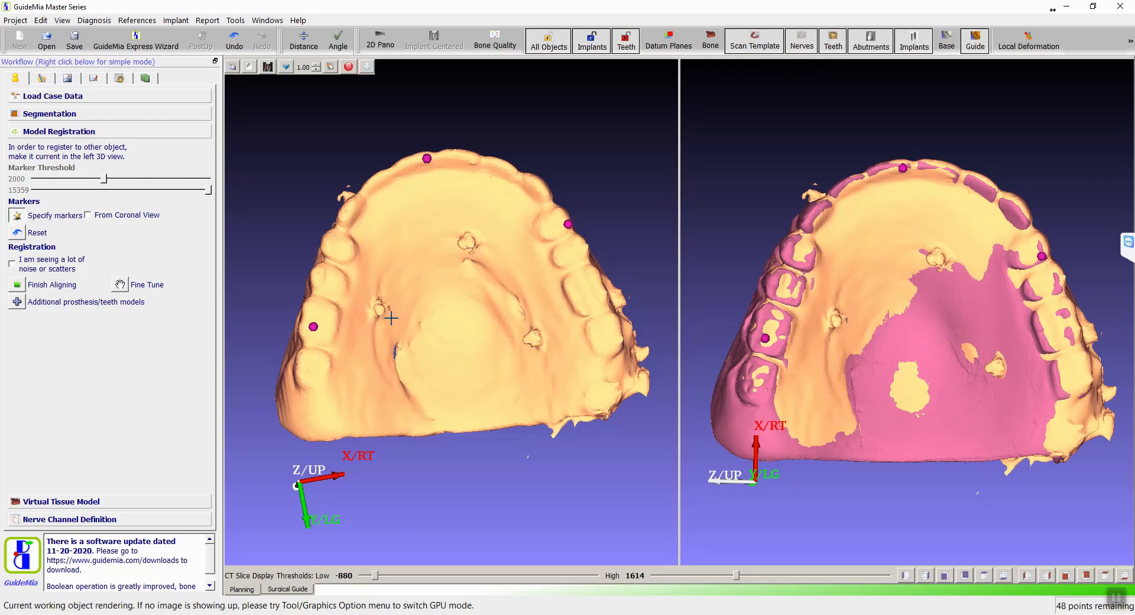
# Add two more matching marker pairs to both models, on the premolar and the canine of the side with the molar marker.
pyautogui.click(312, 274)
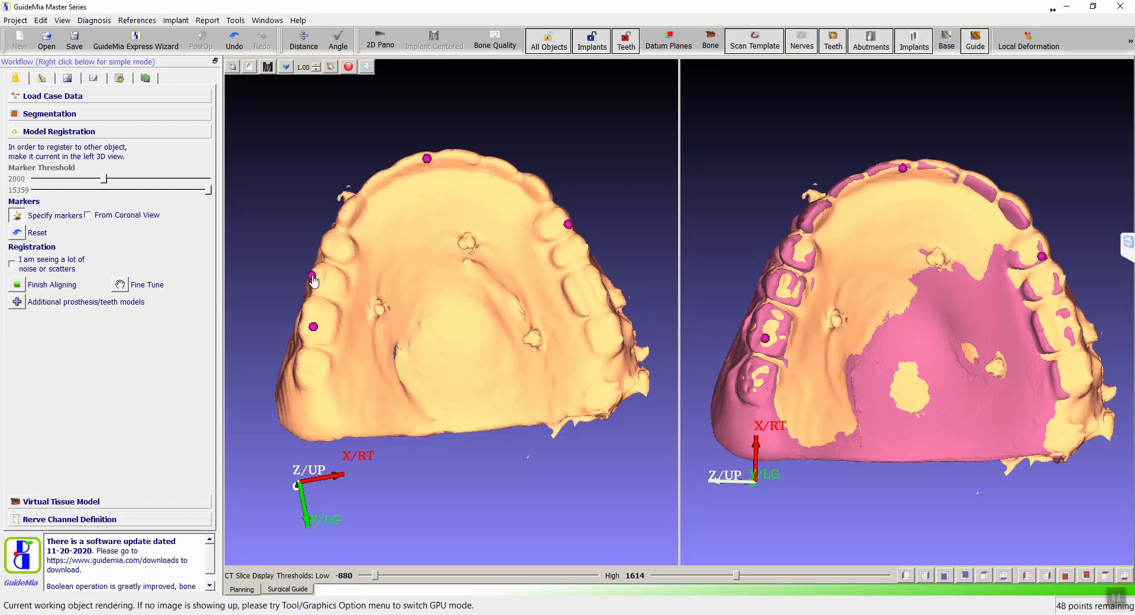
pyautogui.click(769, 281)
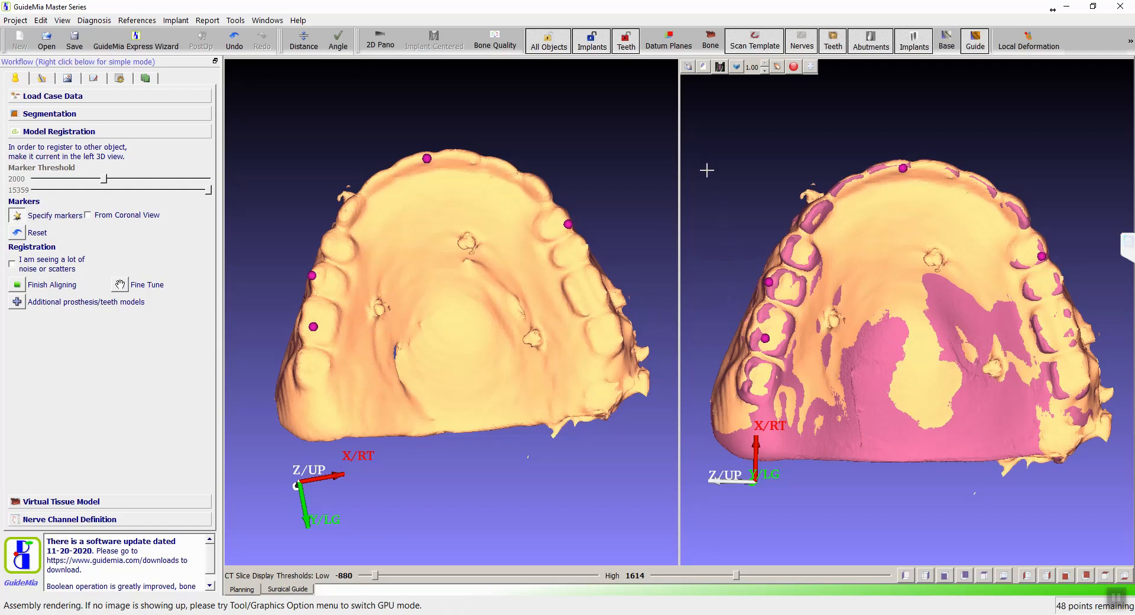
pyautogui.click(346, 213)
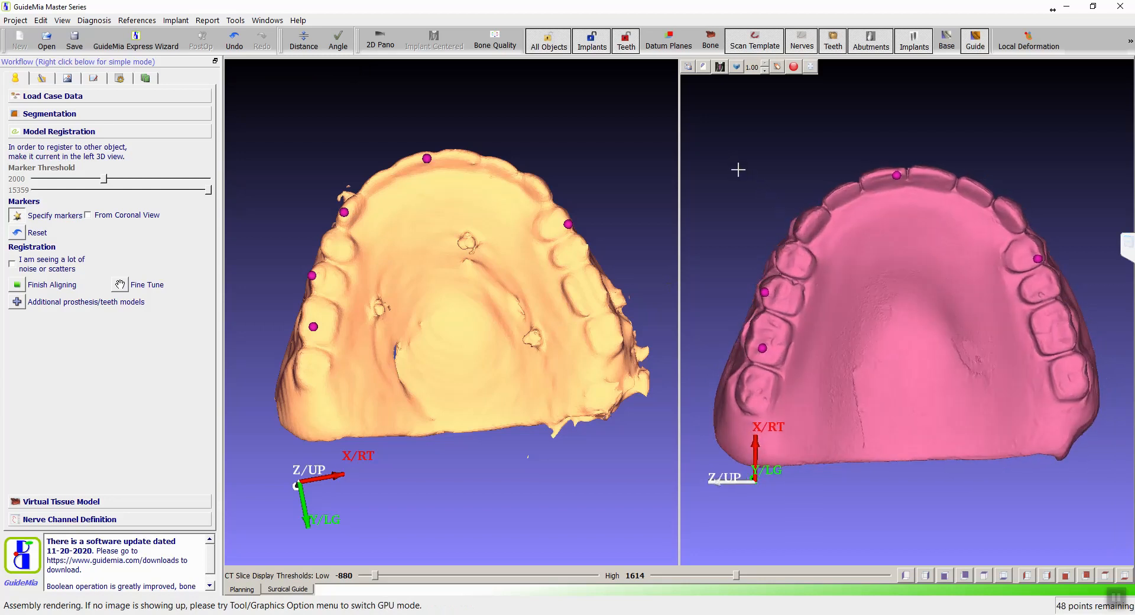
pyautogui.click(808, 227)
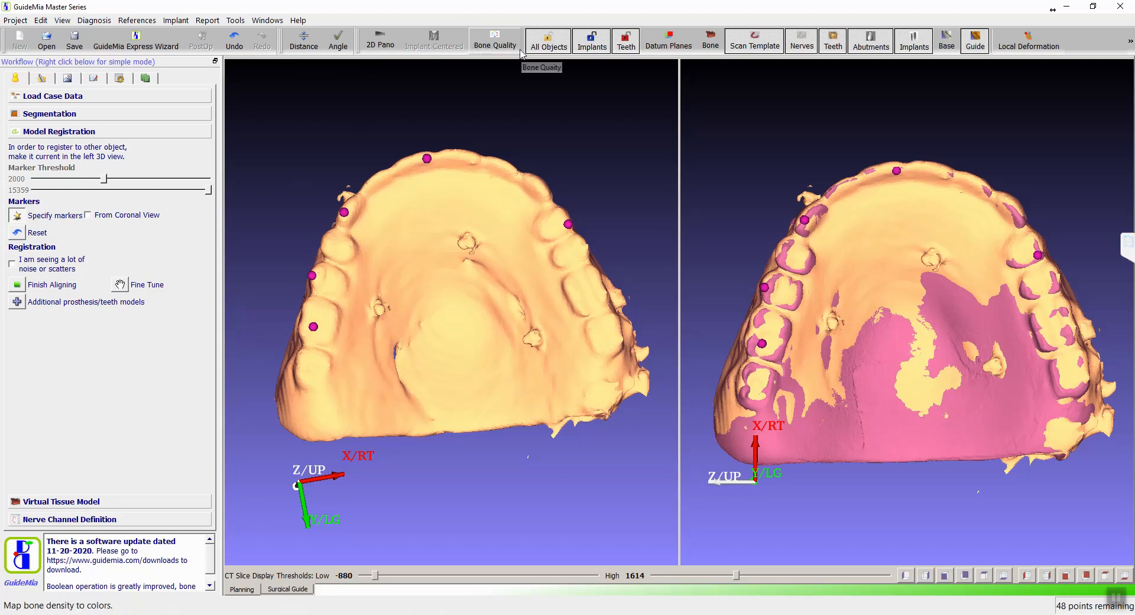
# Measure the distance across the arch between the rearmost molars on both the radiographic guide and the upper jaw scan.
pyautogui.click(304, 47)
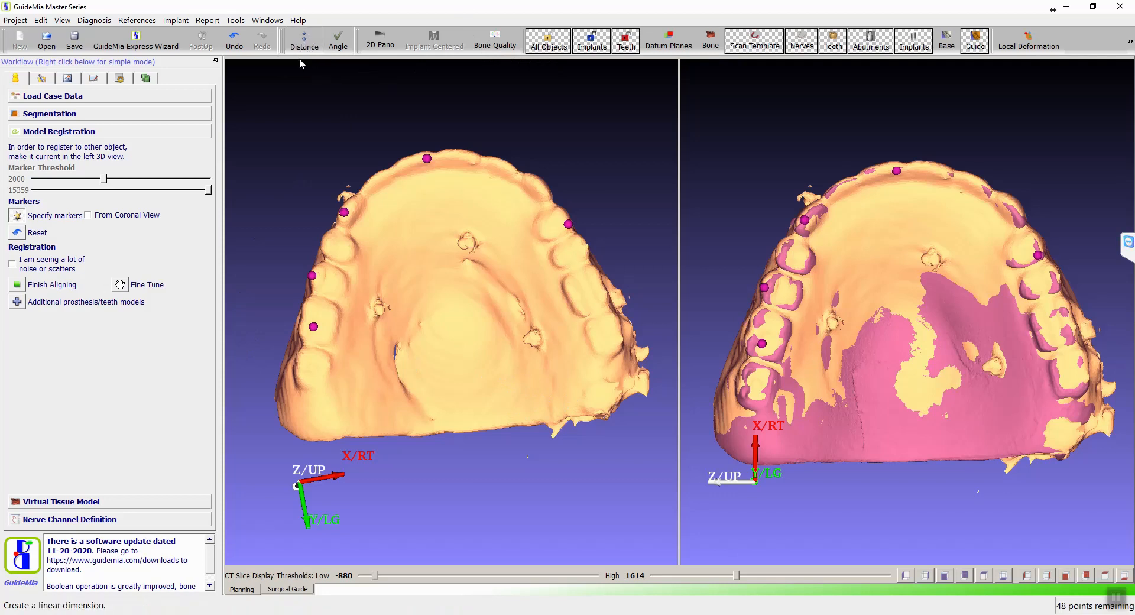
pyautogui.click(298, 390)
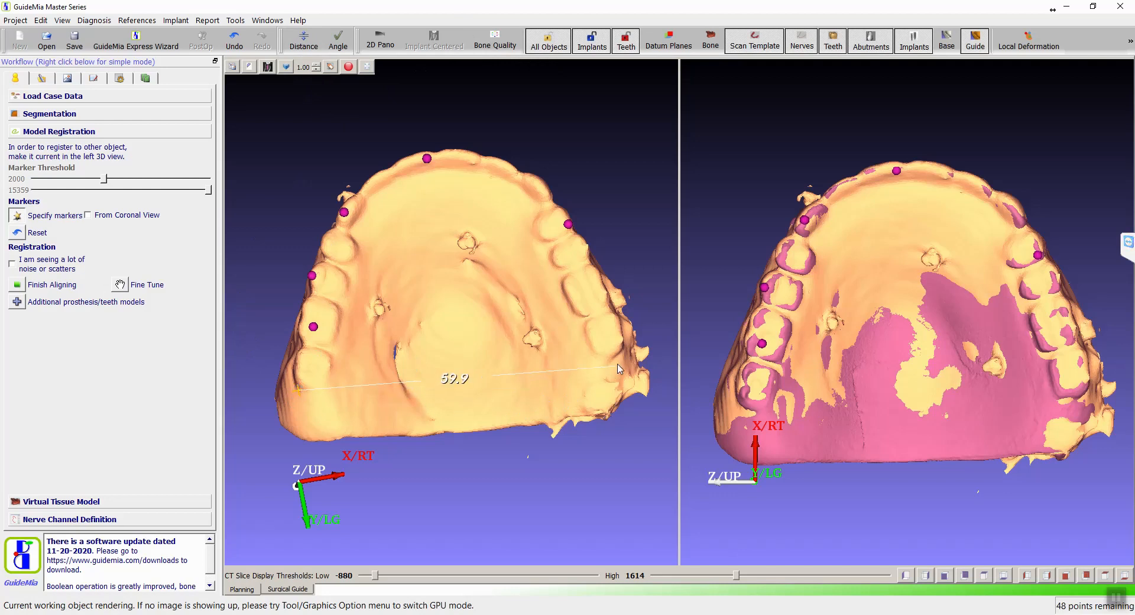
pyautogui.click(620, 355)
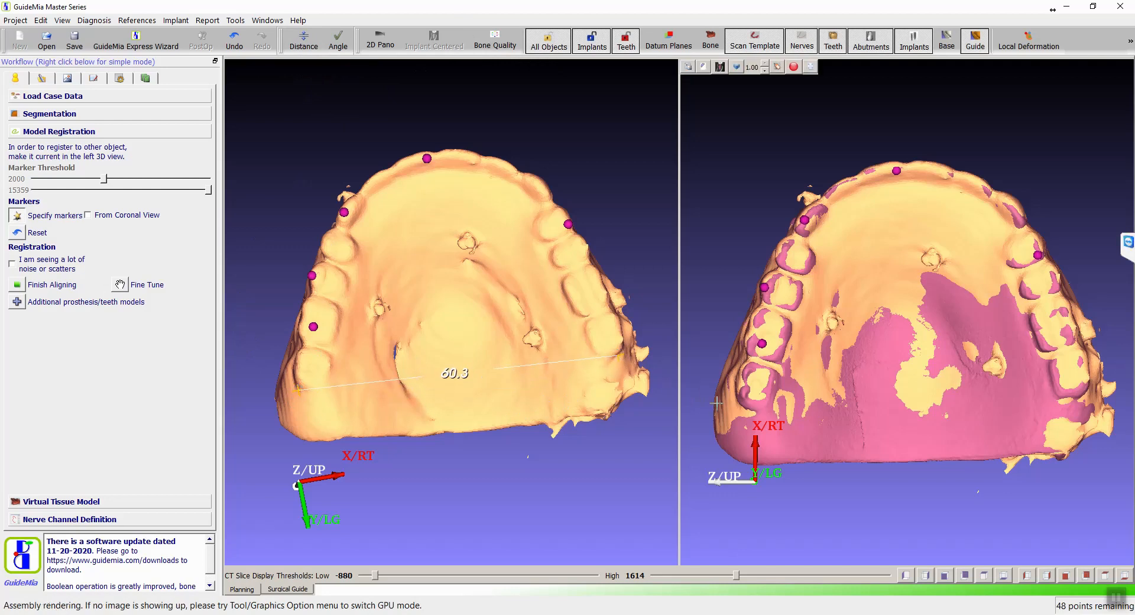
pyautogui.click(743, 409)
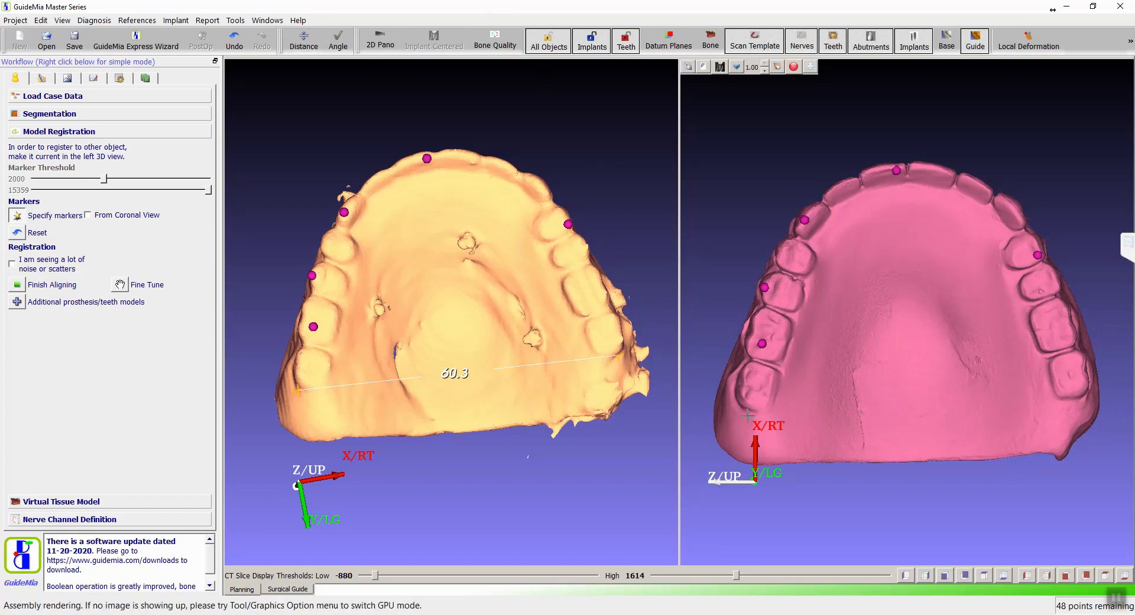
pyautogui.moveTo(748, 413)
pyautogui.mouseDown()
pyautogui.moveTo(1016, 422)
pyautogui.moveTo(1083, 397)
pyautogui.mouseUp()
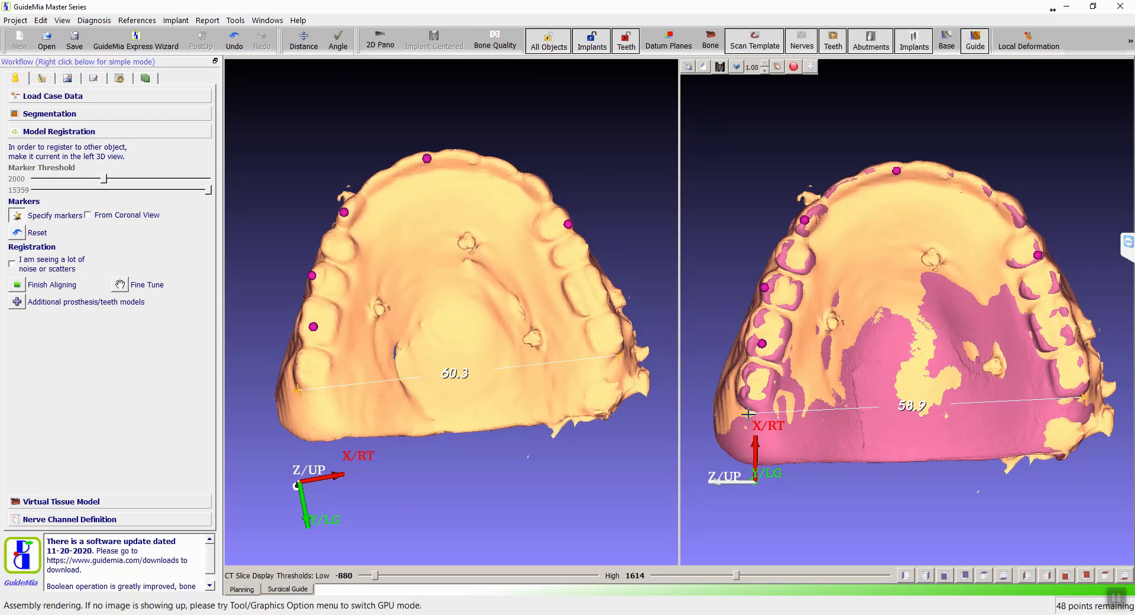
# Finish aligning the upper jaw scan to the radiographic guide using the specified markers.
pyautogui.click(17, 287)
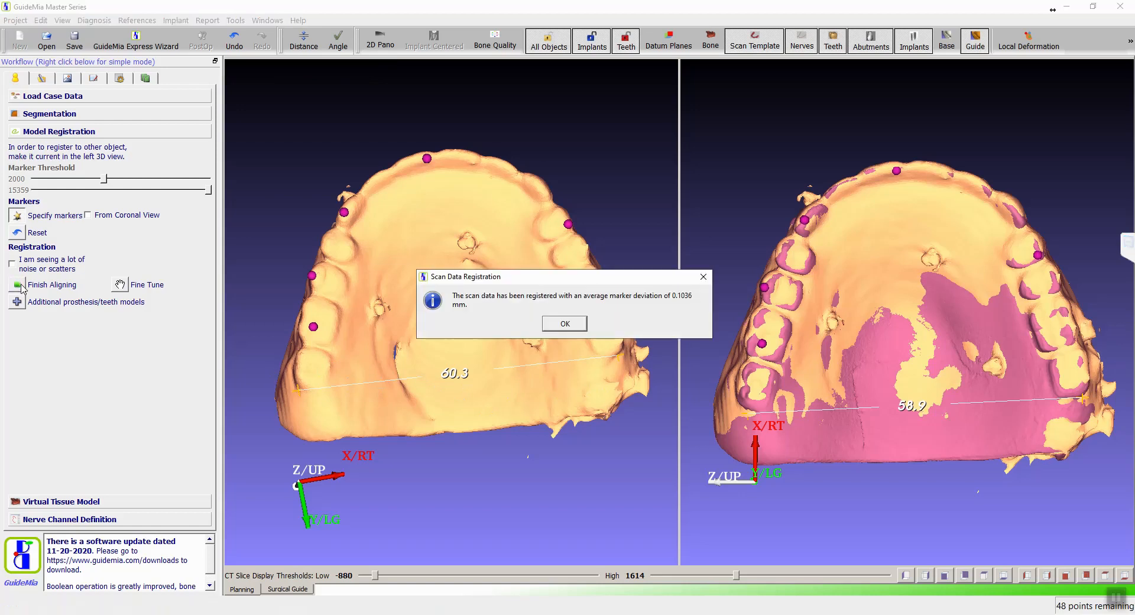
# Enter the surgical guide design, ignoring the unset drilling depth and accepting the plan validation risks.
pyautogui.click(568, 322)
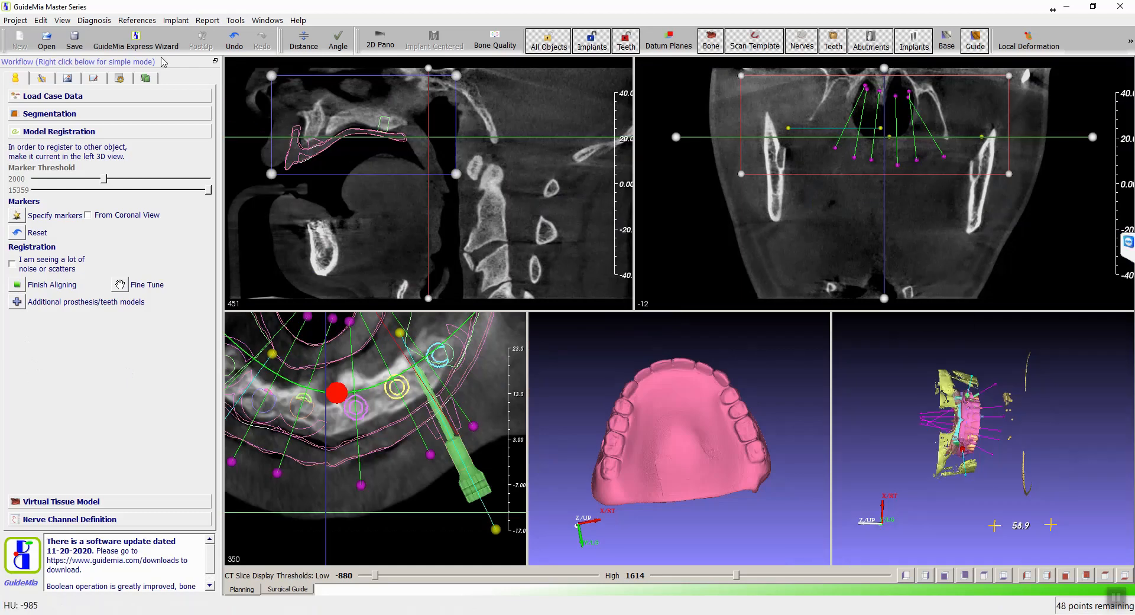
pyautogui.click(119, 79)
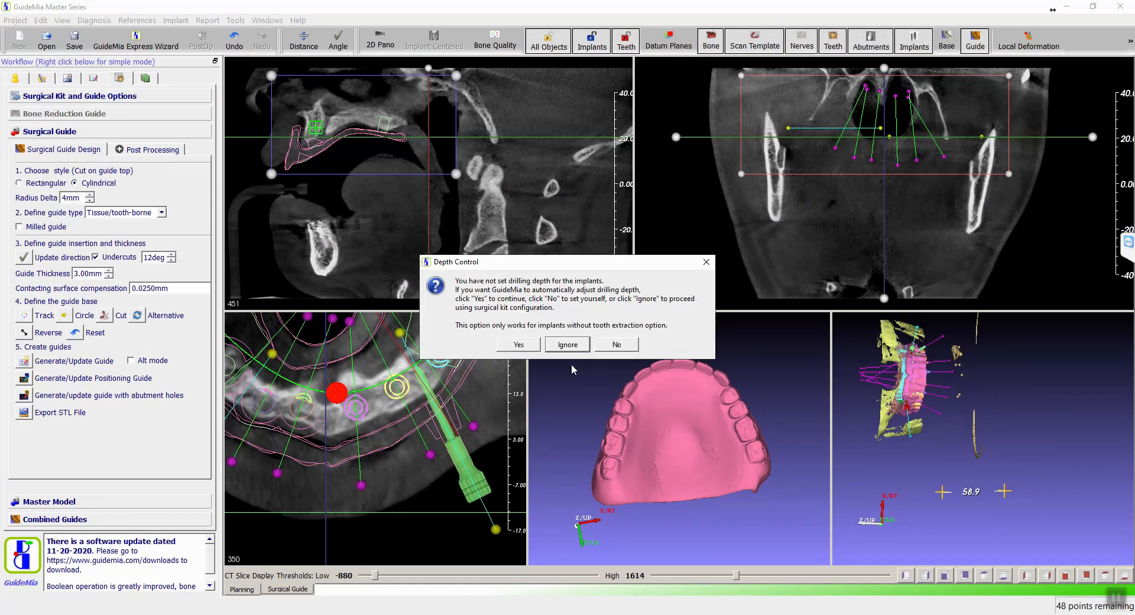
pyautogui.click(569, 345)
pyautogui.click(502, 443)
pyautogui.click(665, 459)
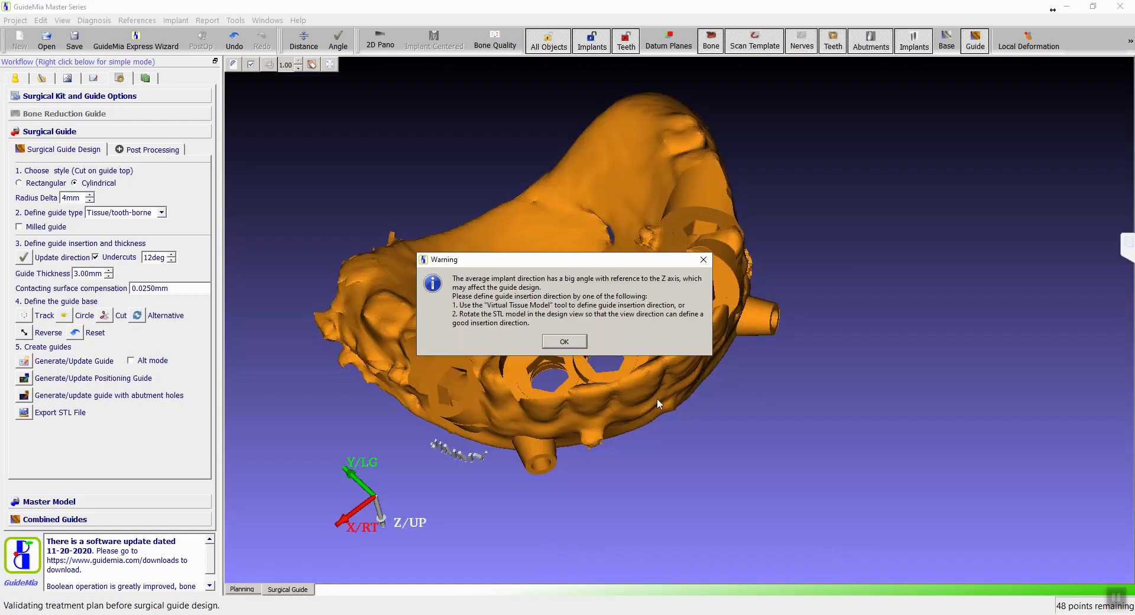
pyautogui.click(565, 342)
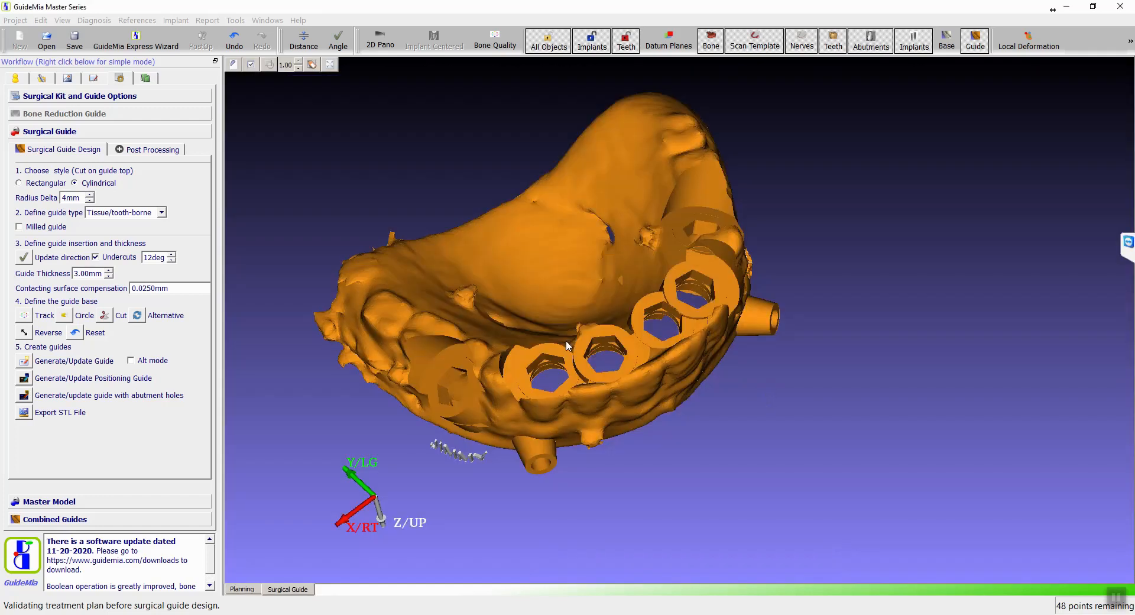
# Reset the guide base to the registered upper jaw scan and generate the tissue/tooth-borne guide with the Hahn Implants Compatible kit.
pyautogui.click(76, 334)
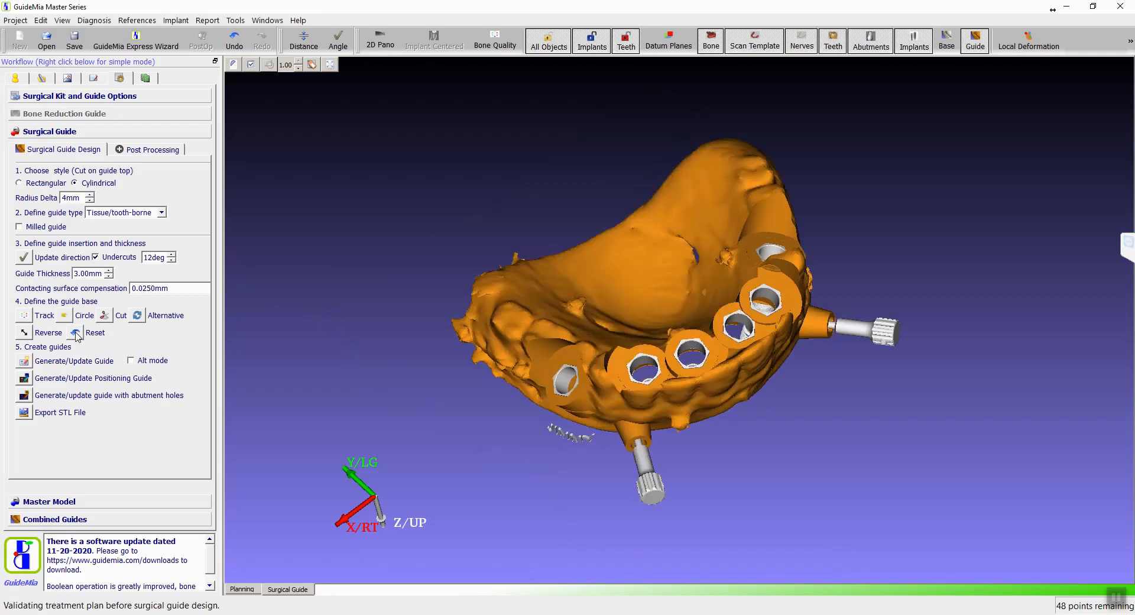
pyautogui.moveTo(416, 190); pyautogui.dragTo(893, 408)
pyautogui.scroll(3, 942, 330)
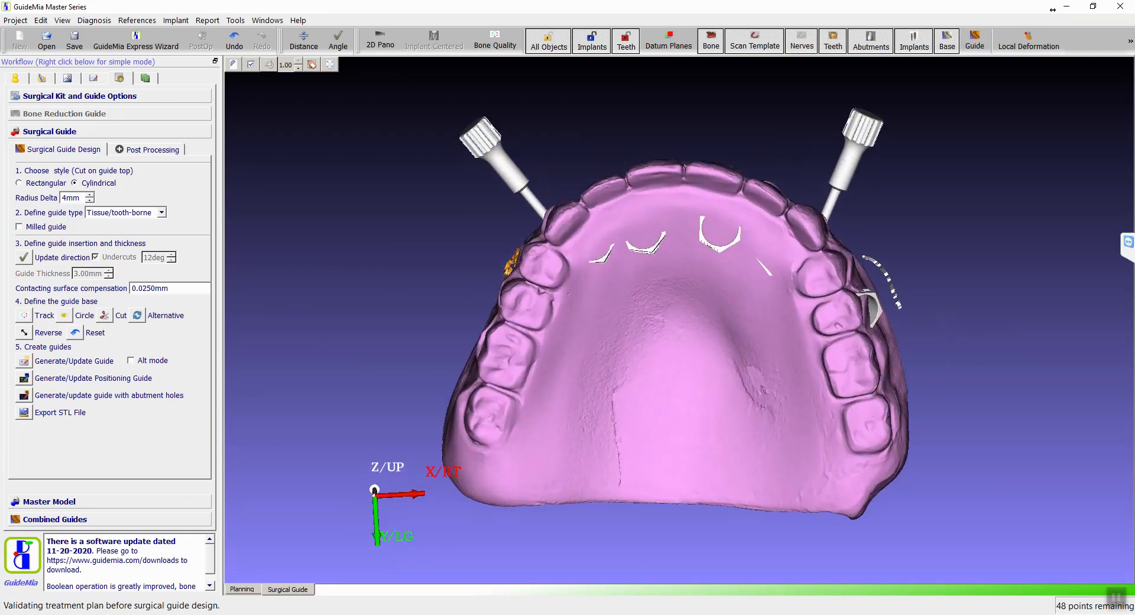
pyautogui.click(24, 364)
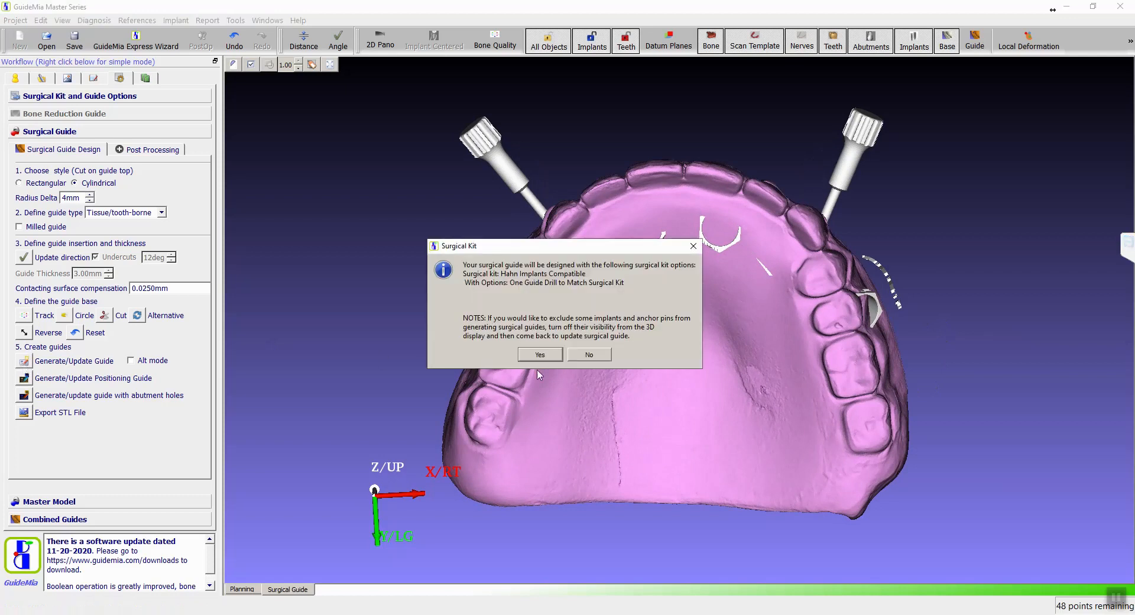
pyautogui.click(540, 356)
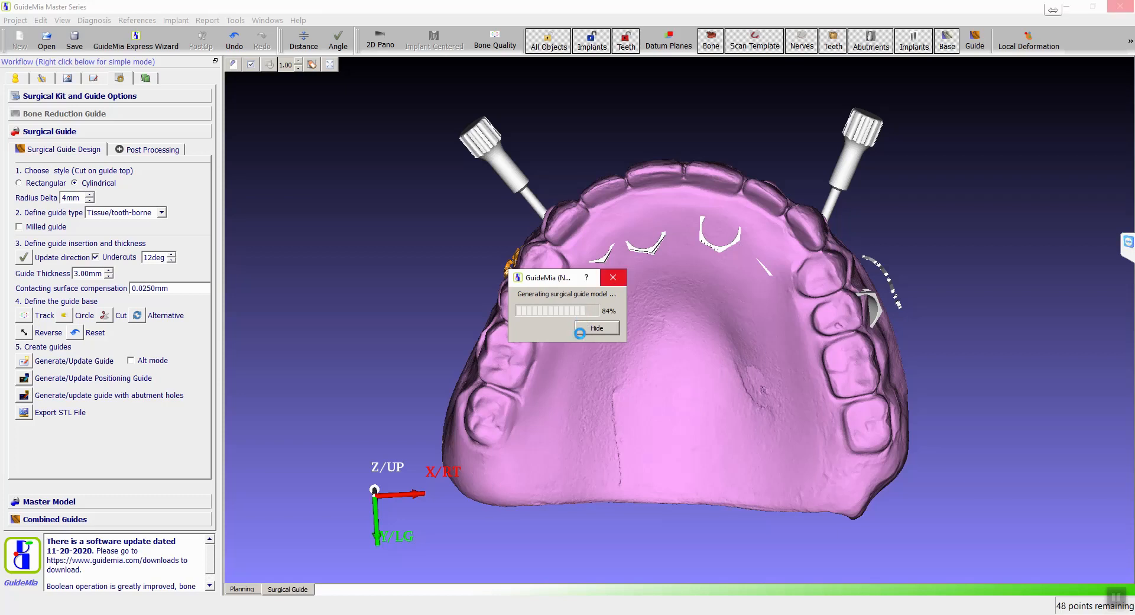
pyautogui.click(580, 332)
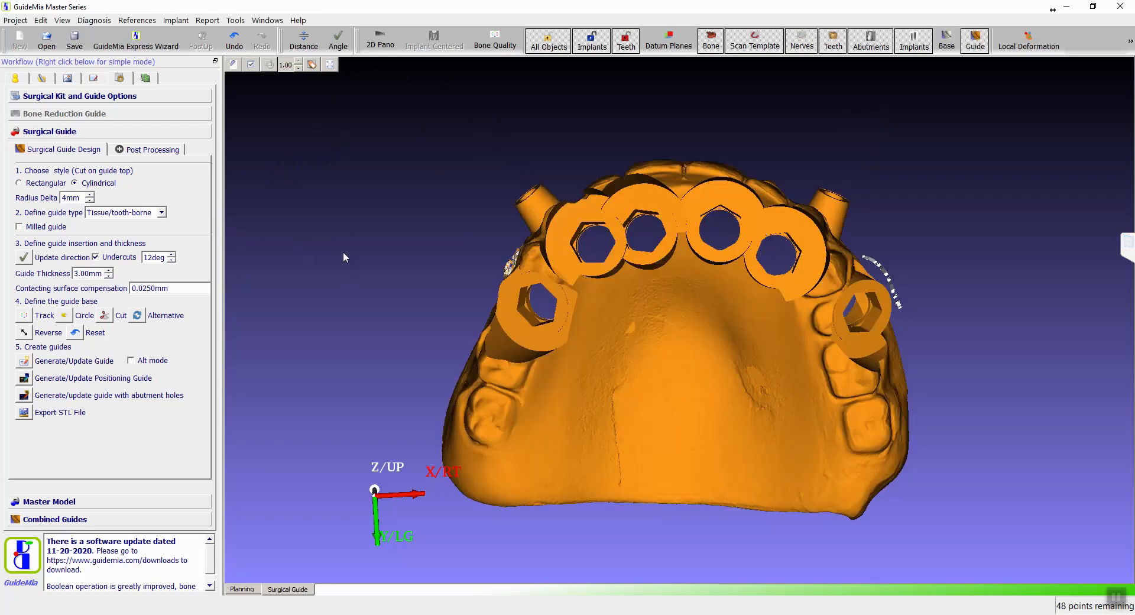
# Inspect the generated guide's sleeve holes and anchor pin tubes from the occlusal and front sides.
pyautogui.moveTo(436, 233); pyautogui.dragTo(464, 273)
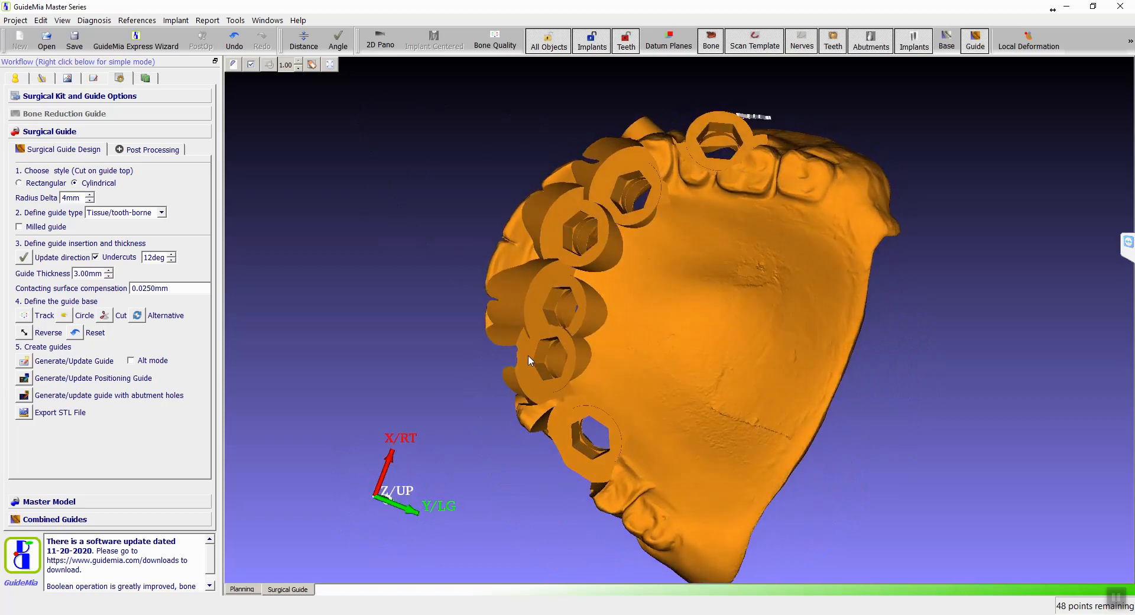
pyautogui.moveTo(416, 165); pyautogui.dragTo(759, 78)
pyautogui.moveTo(406, 258); pyautogui.dragTo(265, 343)
pyautogui.moveTo(339, 252); pyautogui.dragTo(278, 249)
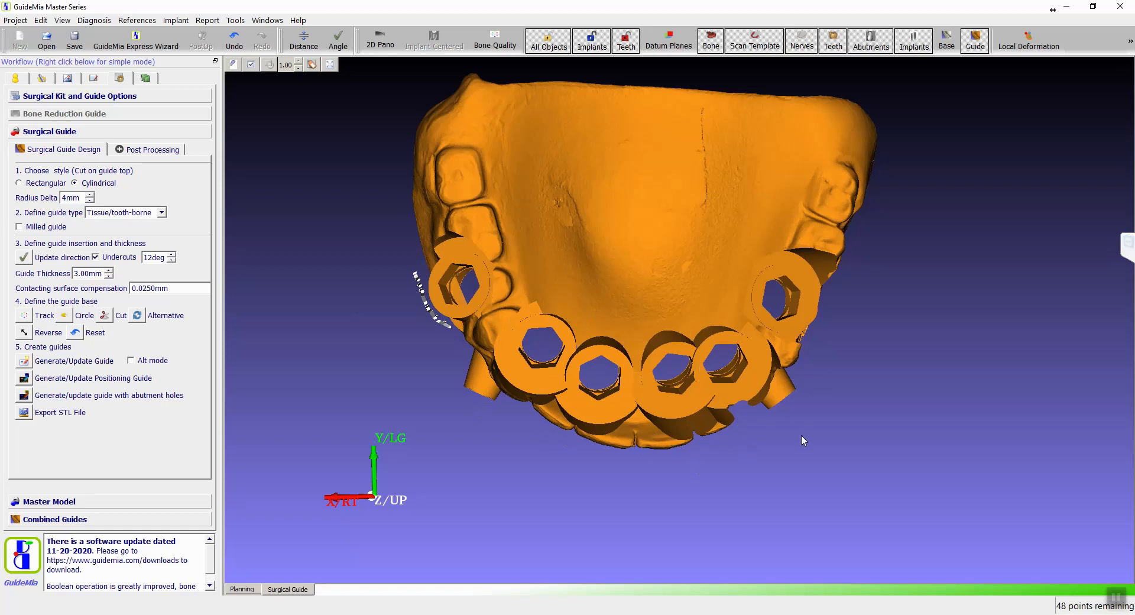
pyautogui.moveTo(458, 454); pyautogui.dragTo(494, 326)
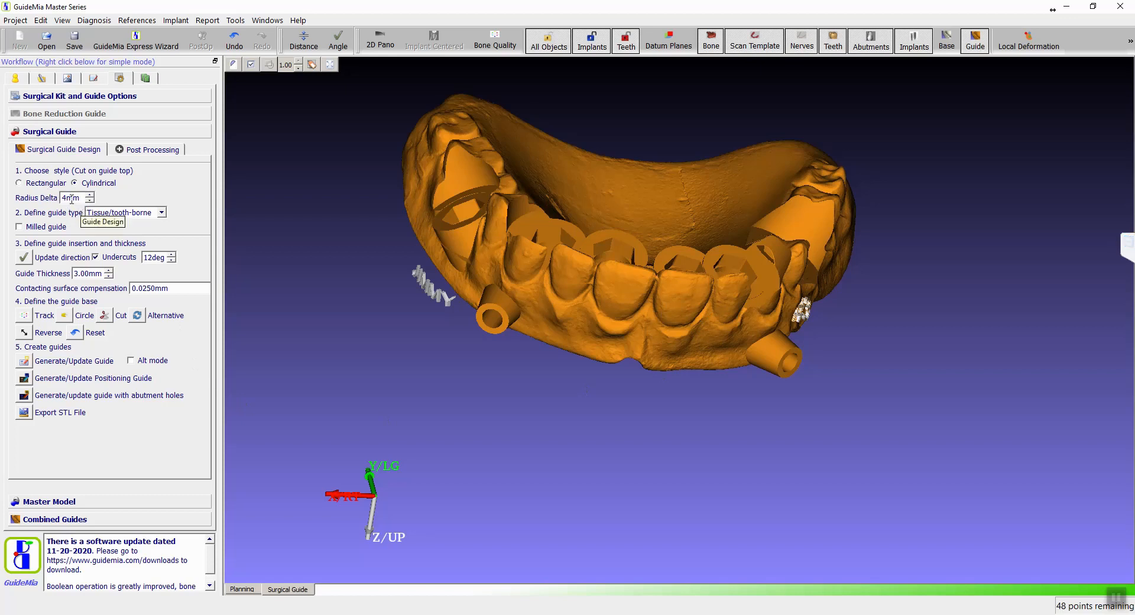
pyautogui.moveTo(413, 299); pyautogui.dragTo(383, 403)
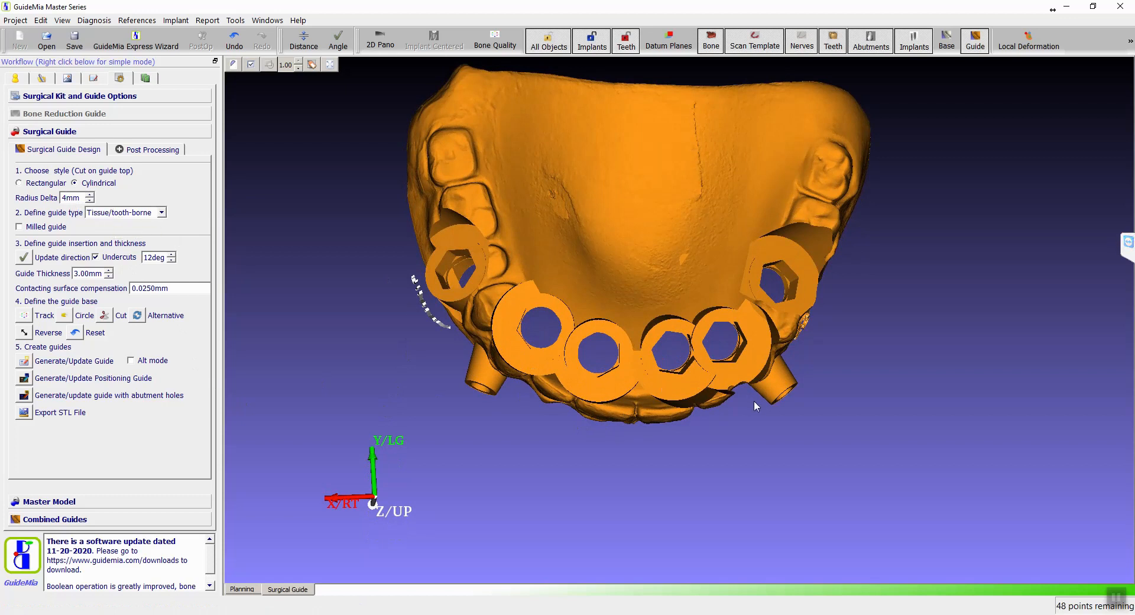
pyautogui.moveTo(369, 367); pyautogui.dragTo(422, 201)
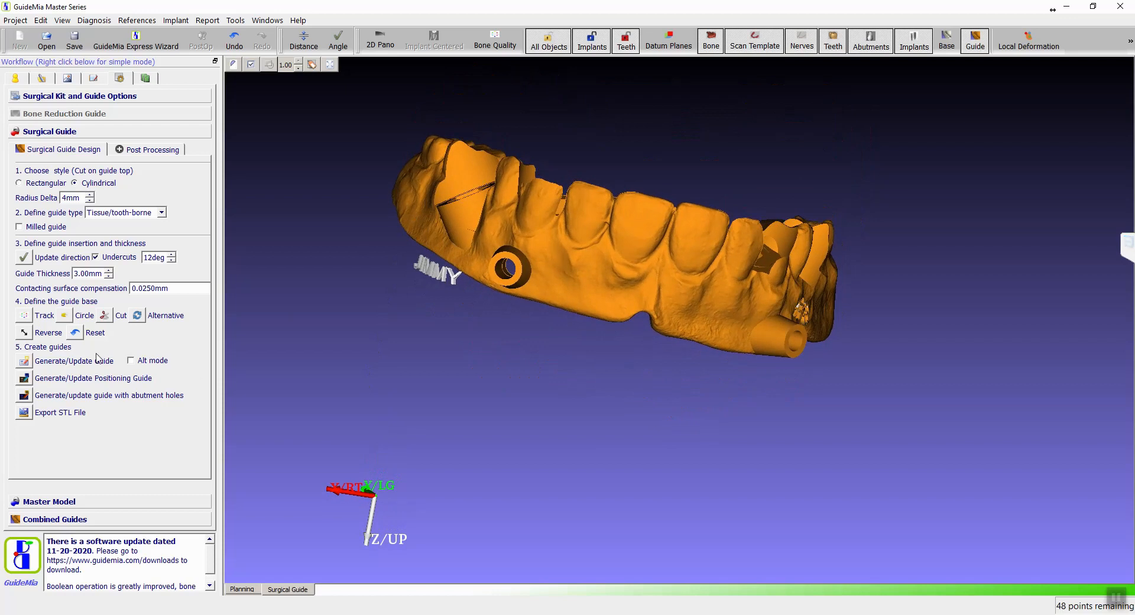
# Examine the guide's side surfaces with the case tags, the anchor pin tubes and the inner tissue-contacting surface.
pyautogui.moveTo(312, 267); pyautogui.dragTo(468, 280)
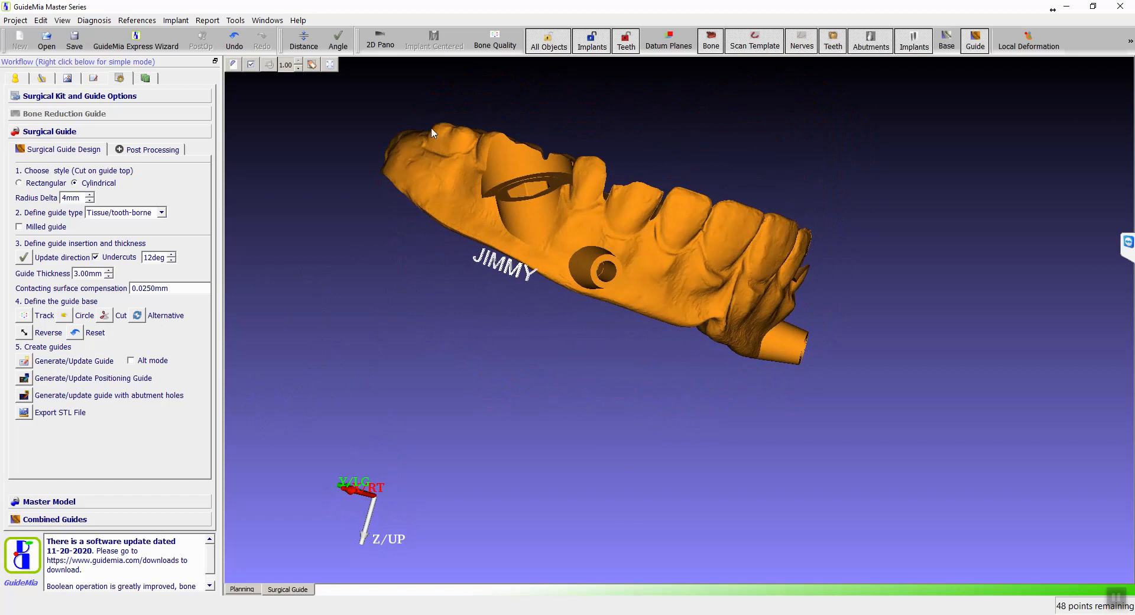
pyautogui.moveTo(820, 249); pyautogui.dragTo(500, 269)
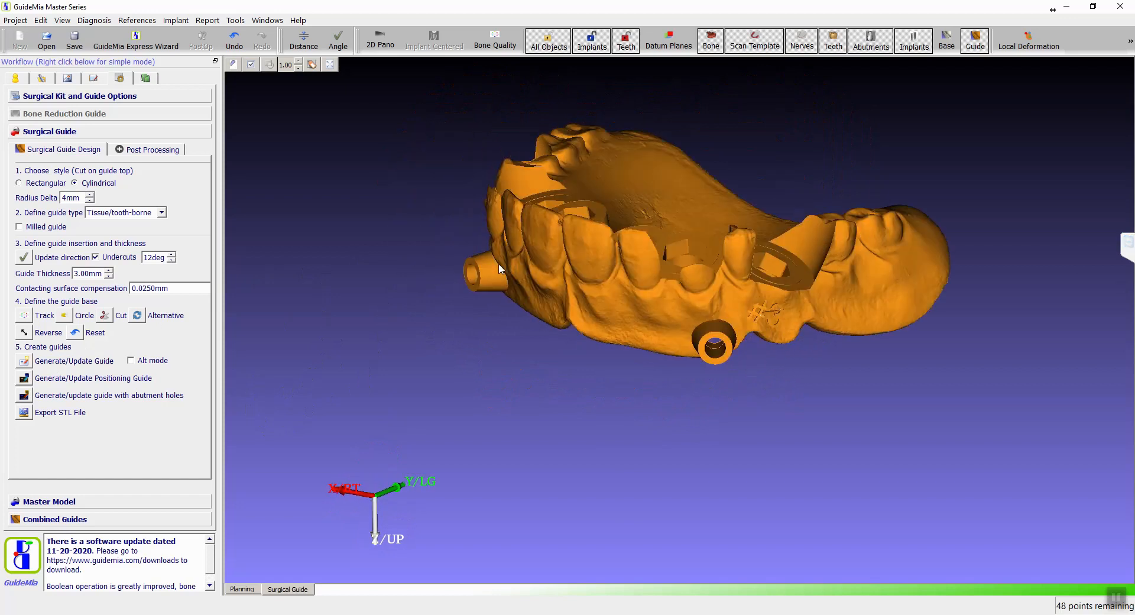
pyautogui.moveTo(322, 246); pyautogui.dragTo(515, 221)
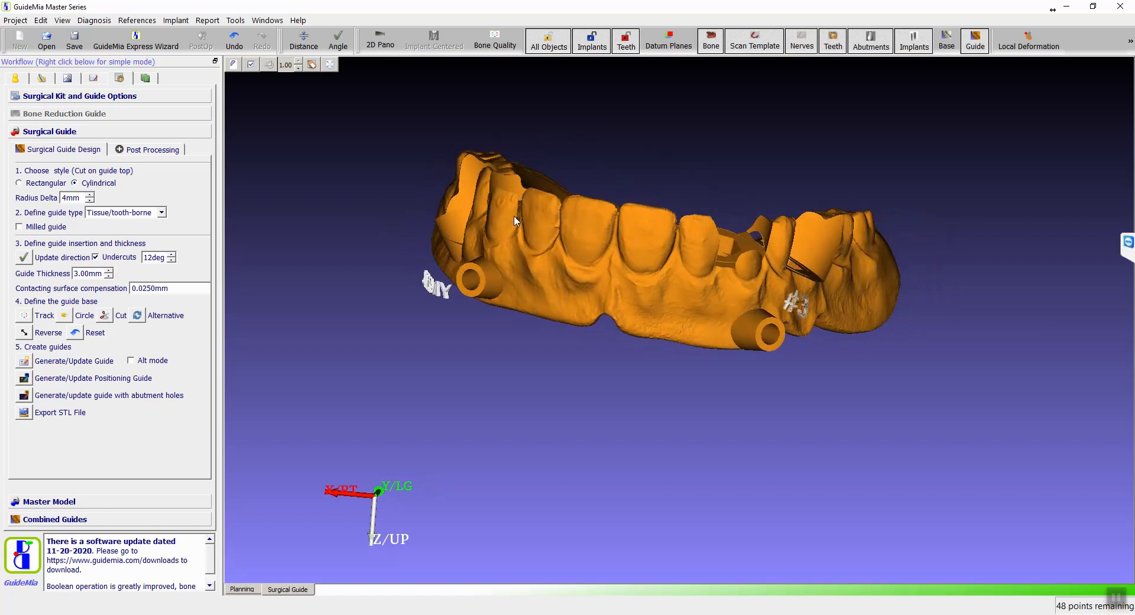
pyautogui.moveTo(546, 128); pyautogui.dragTo(699, 239)
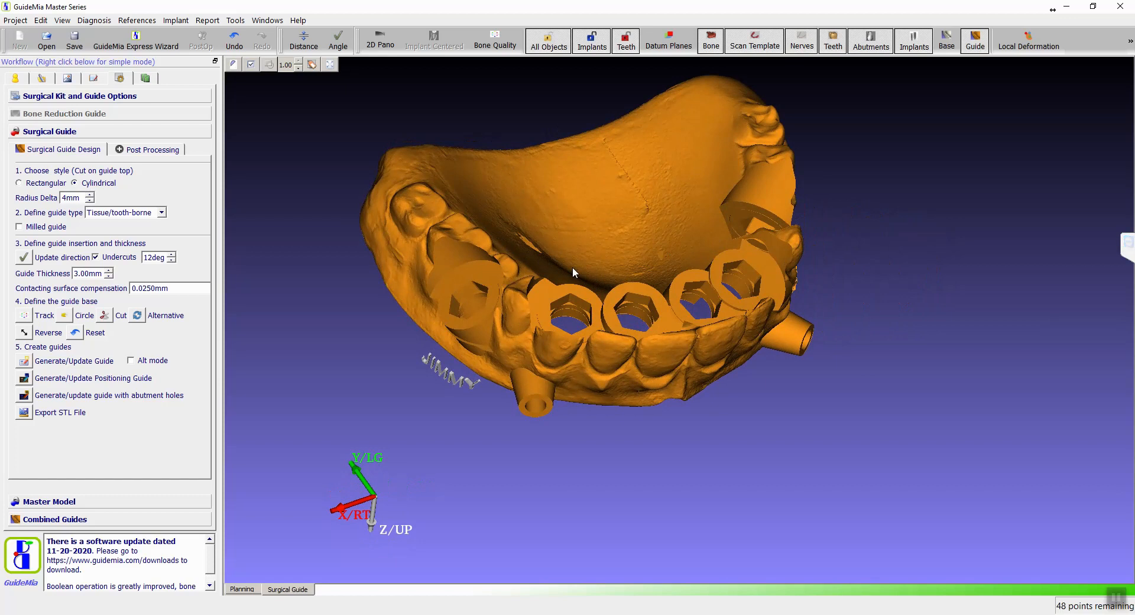
pyautogui.moveTo(533, 503); pyautogui.dragTo(520, 65)
pyautogui.moveTo(660, 167); pyautogui.dragTo(734, 359)
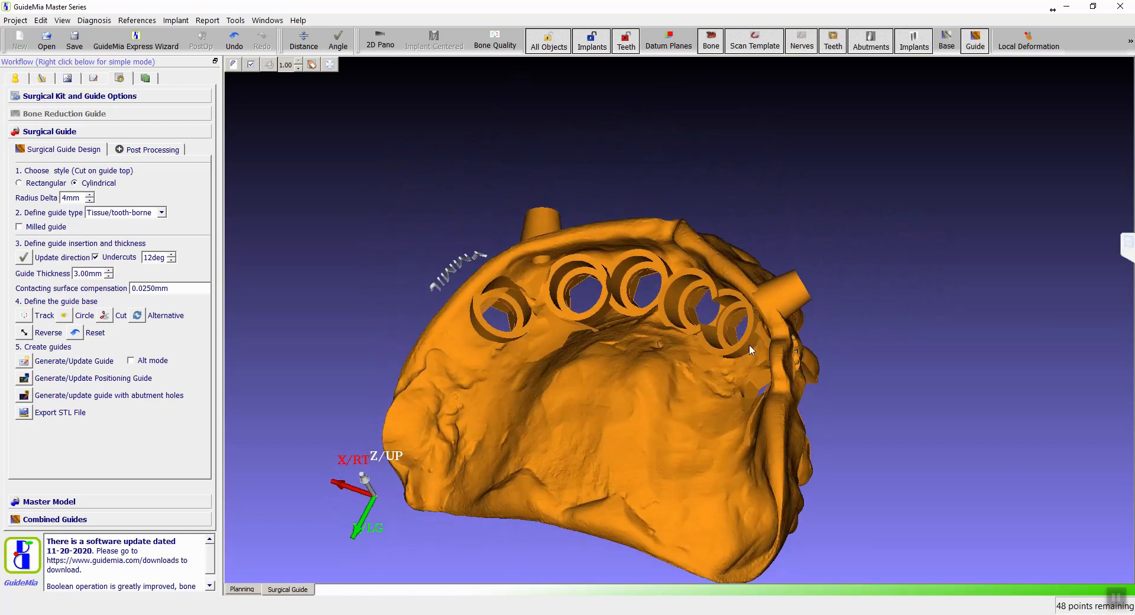
pyautogui.moveTo(369, 278); pyautogui.dragTo(491, 400)
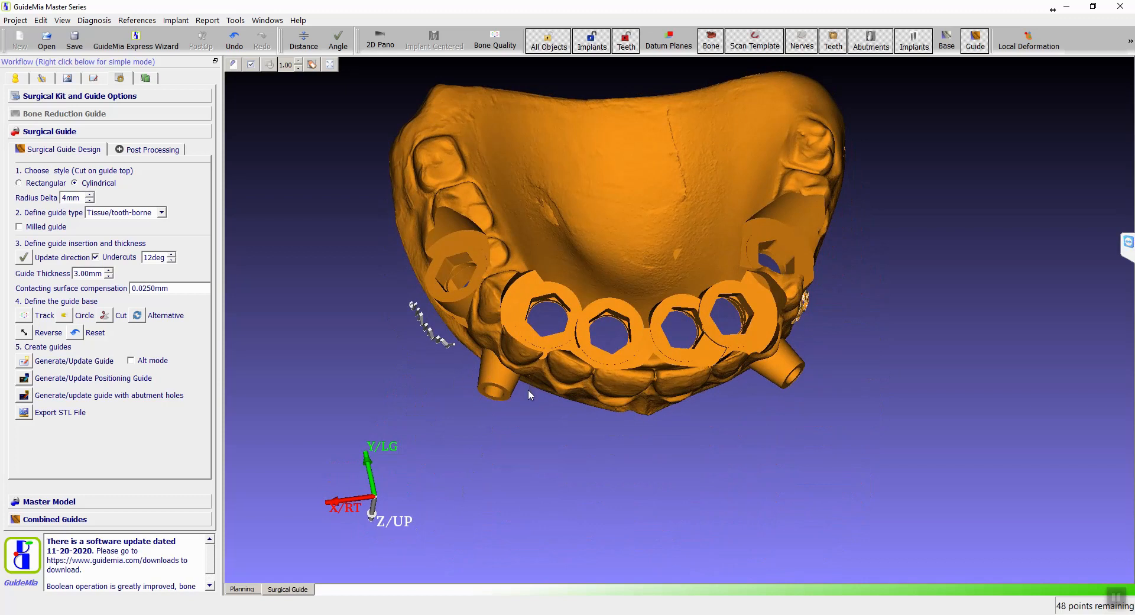
pyautogui.moveTo(557, 427); pyautogui.dragTo(491, 478, button='middle')
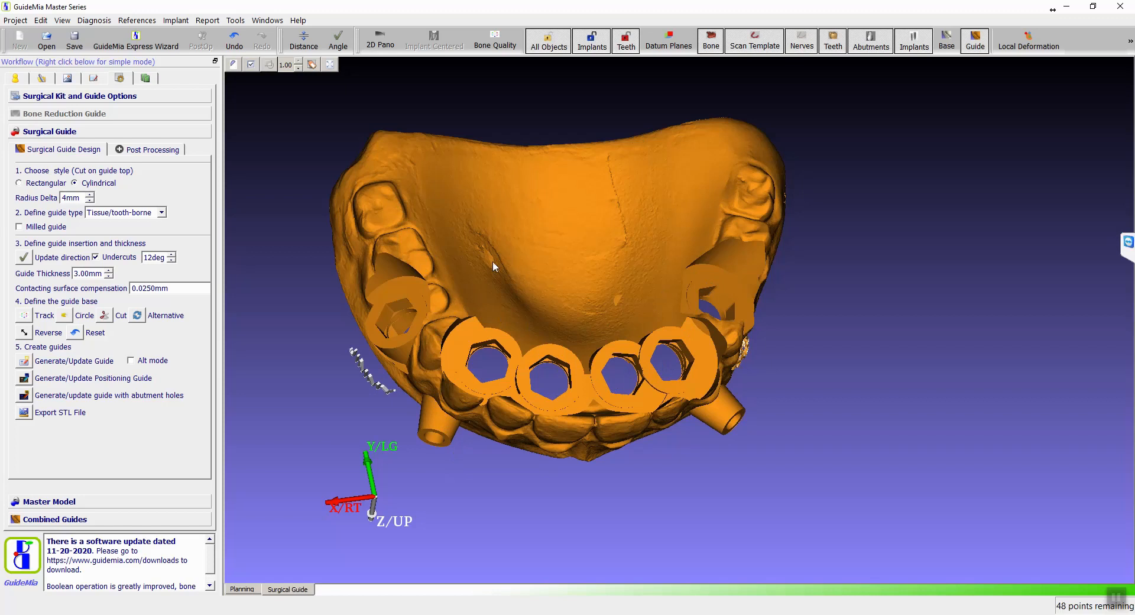
pyautogui.moveTo(553, 471); pyautogui.dragTo(448, 406)
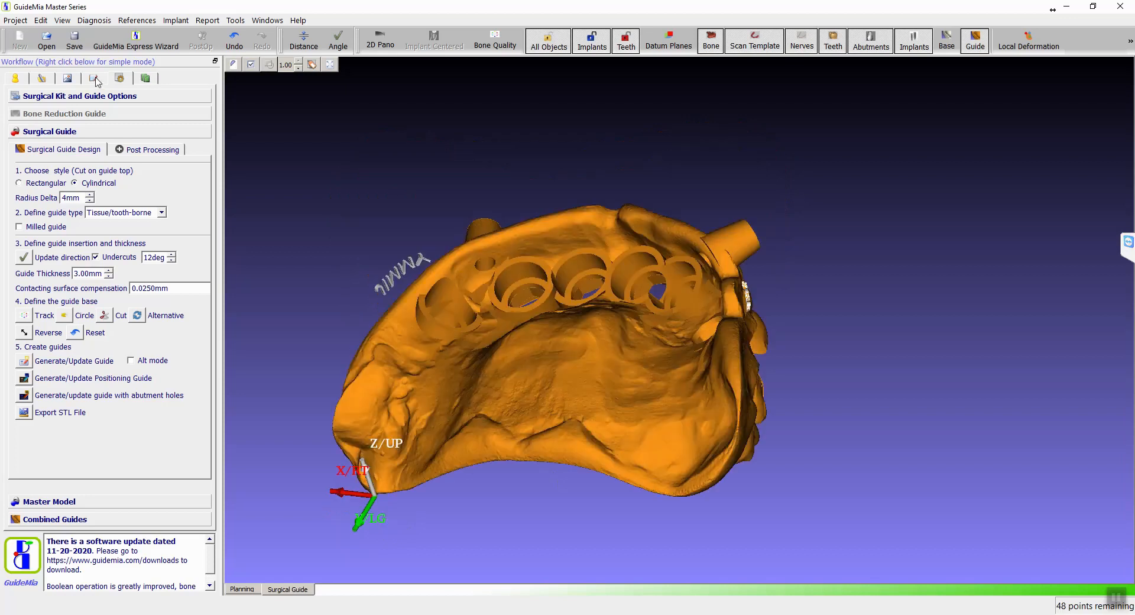
# Delete the Virtual Tissue Model listed just above the newest surgical guide in the study tree.
pyautogui.click(95, 78)
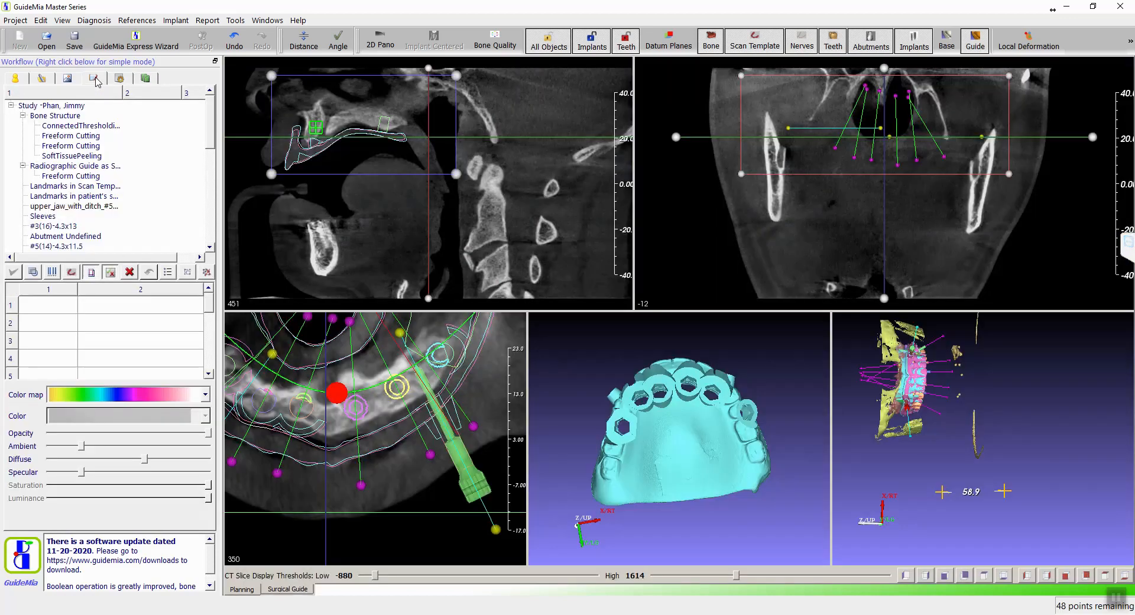
pyautogui.scroll(-4, 135, 218)
pyautogui.scroll(-5, 134, 218)
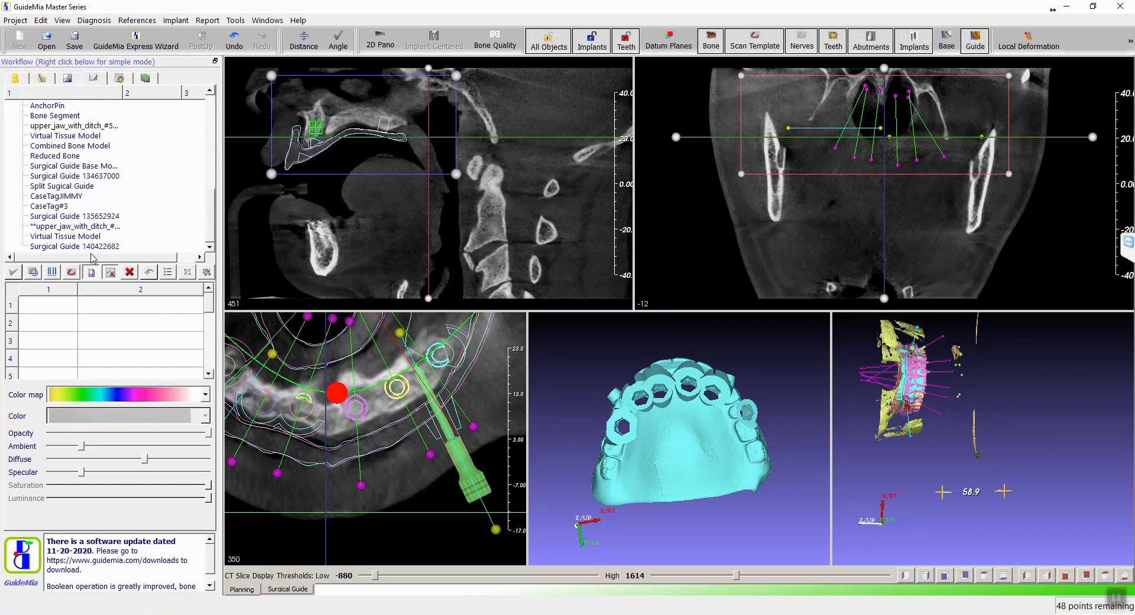
pyautogui.click(86, 236)
pyautogui.moveTo(736, 473); pyautogui.dragTo(725, 377)
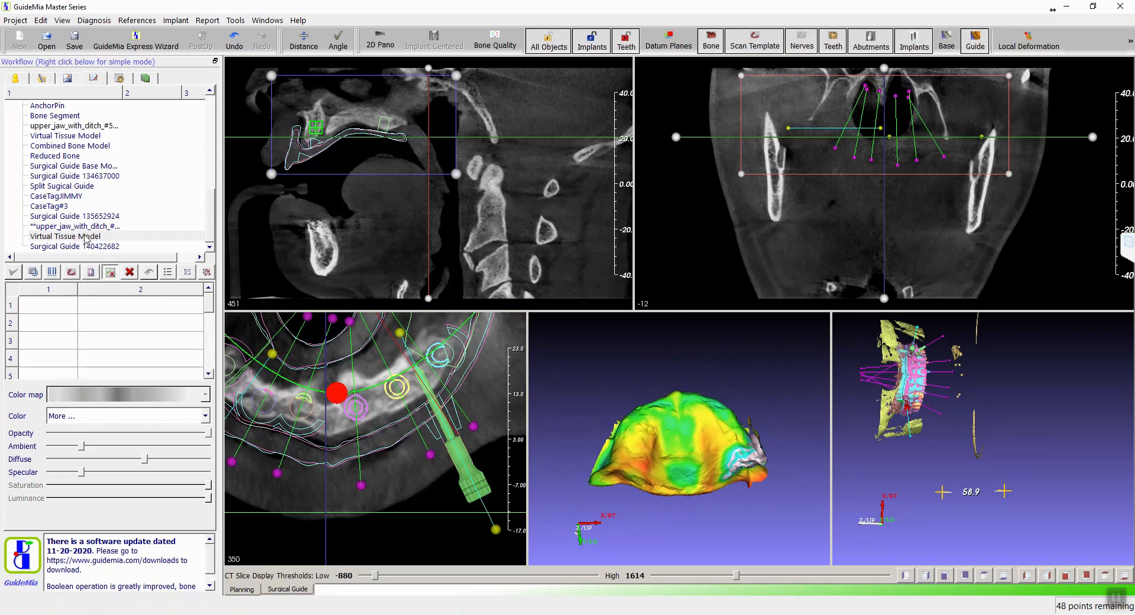
pyautogui.click(130, 273)
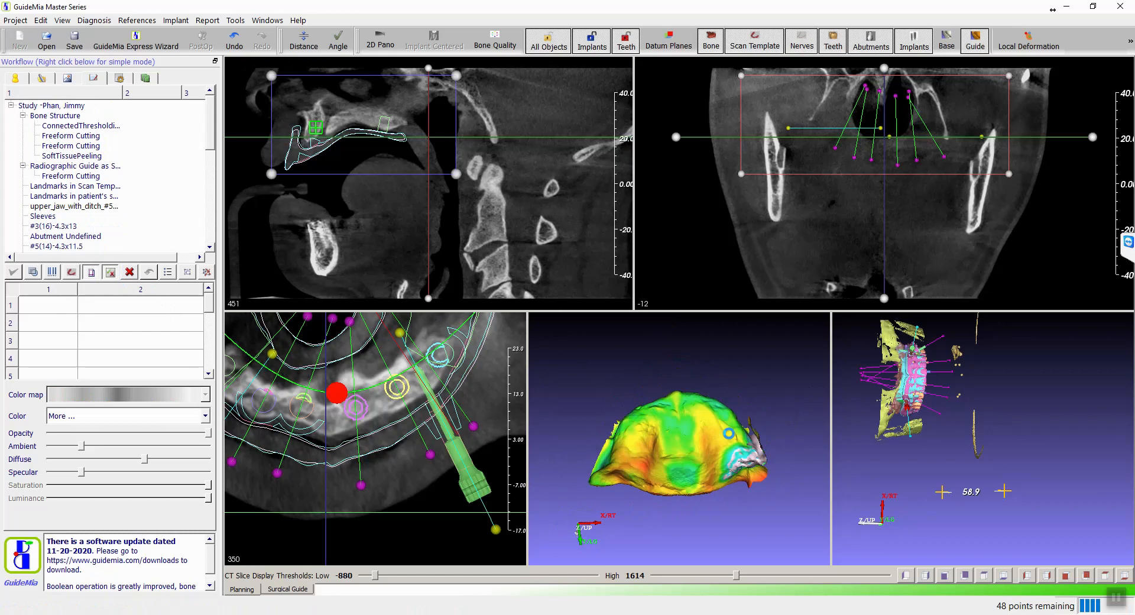
# Orient the scan template with its tissue side visible, approve the insertion direction and generate a virtual tissue surface with its distance map.
pyautogui.click(16, 78)
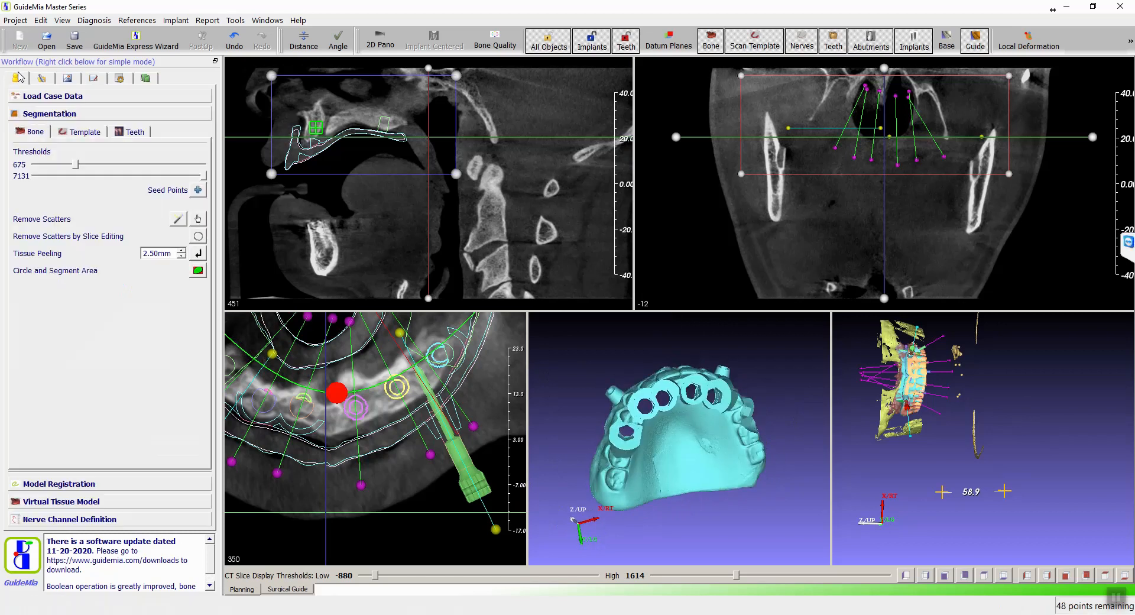
pyautogui.click(74, 504)
pyautogui.moveTo(556, 423); pyautogui.dragTo(686, 406)
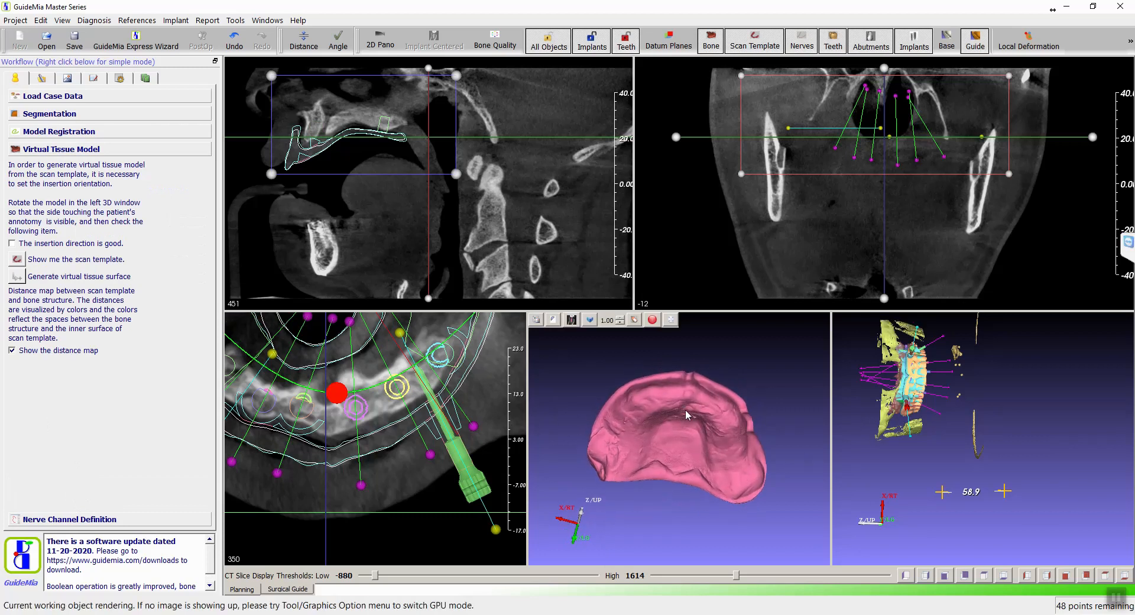
pyautogui.click(26, 244)
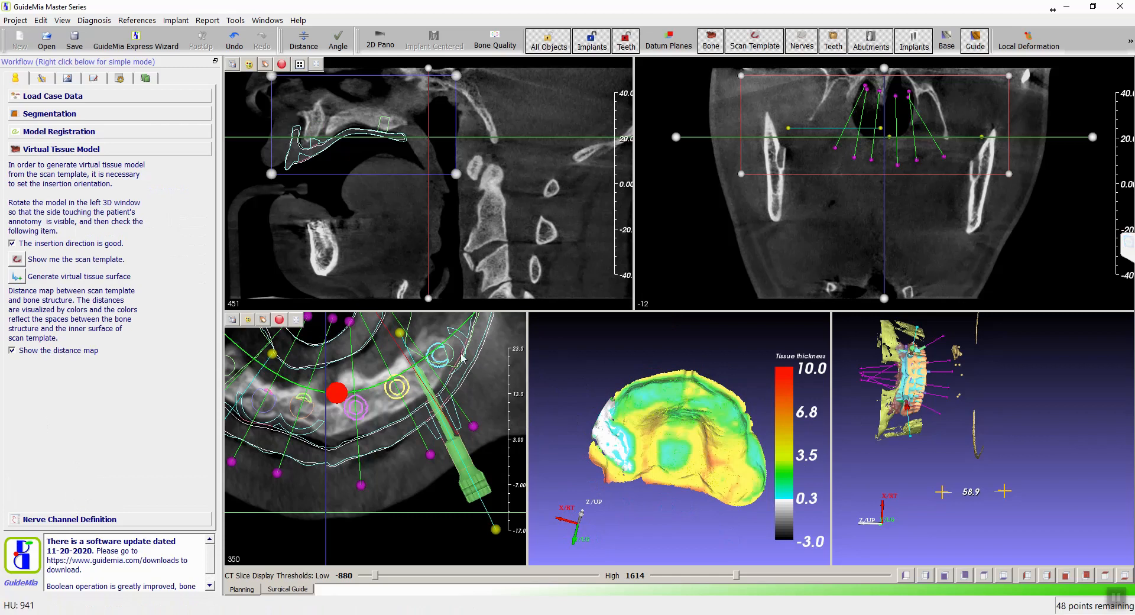
pyautogui.moveTo(589, 377); pyautogui.dragTo(671, 578)
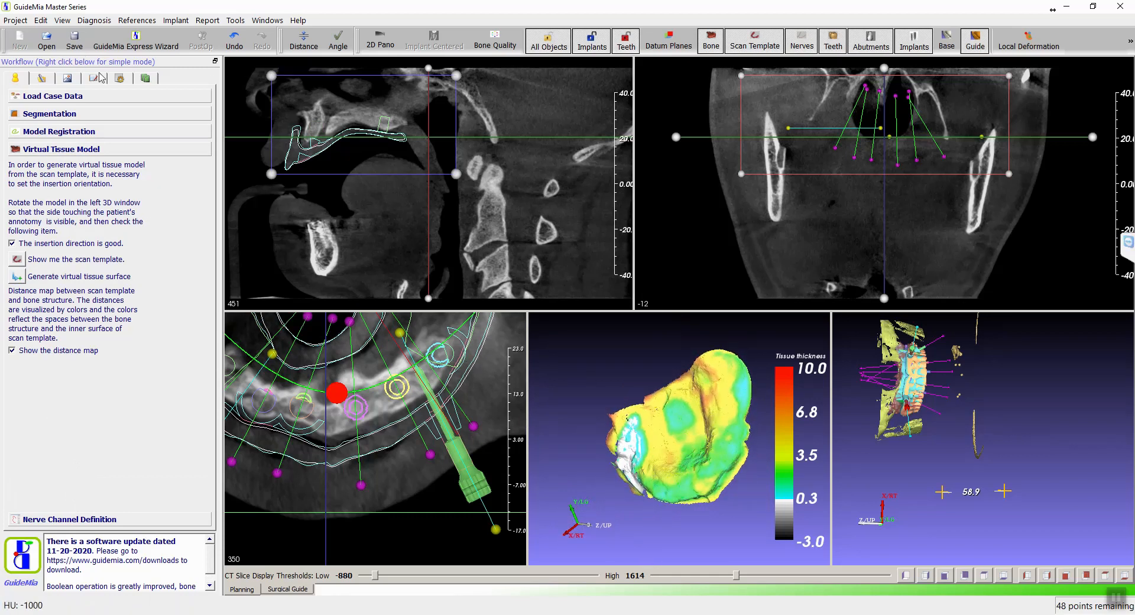
# Return to the surgical guide design, ignoring the drilling depth and accepting the validation risks, and open the master model options.
pyautogui.click(119, 78)
pyautogui.click(562, 343)
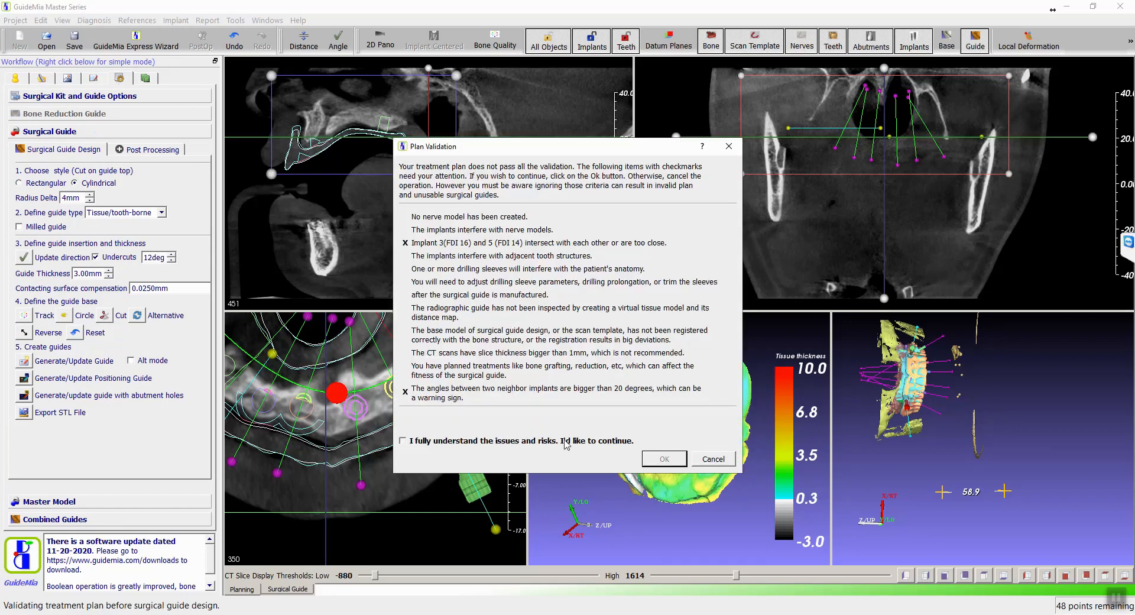
pyautogui.click(657, 458)
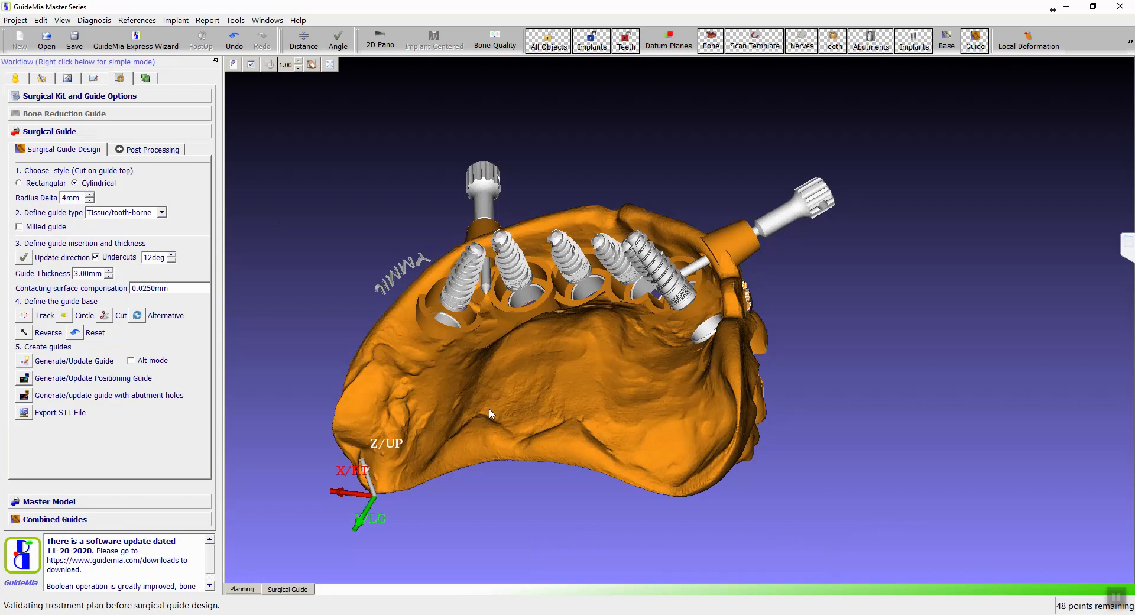
pyautogui.moveTo(623, 510); pyautogui.dragTo(592, 583)
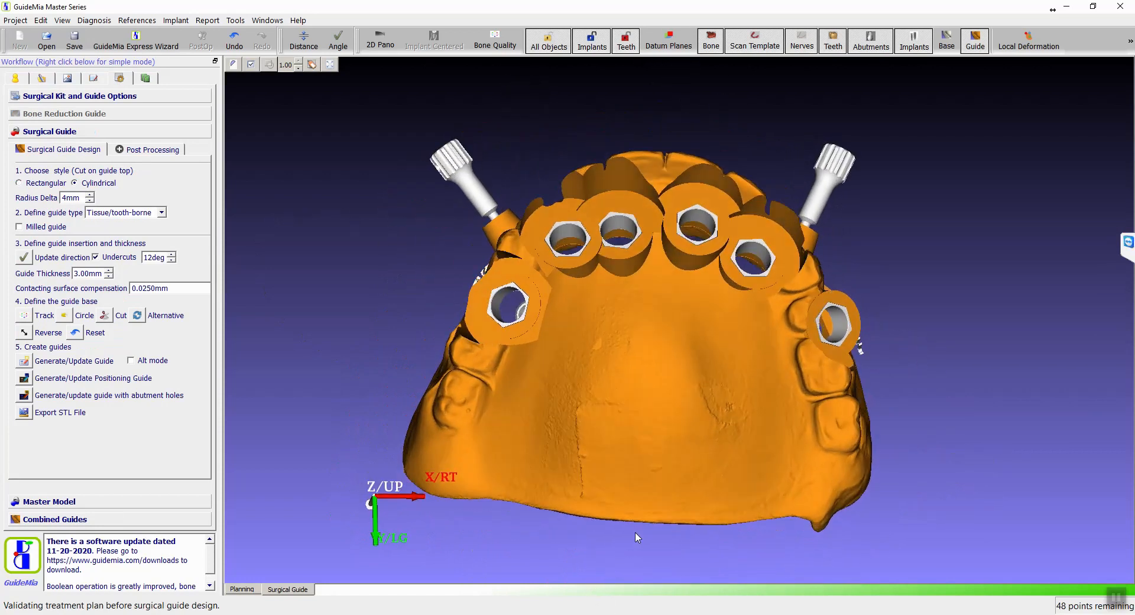
pyautogui.moveTo(629, 536); pyautogui.dragTo(650, 531)
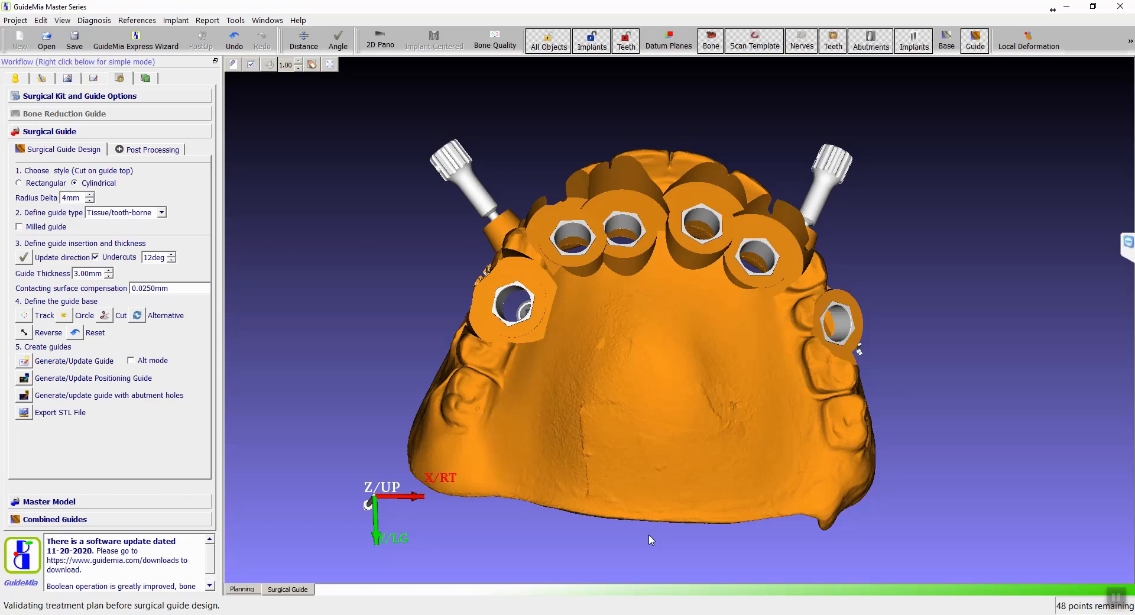
pyautogui.click(141, 507)
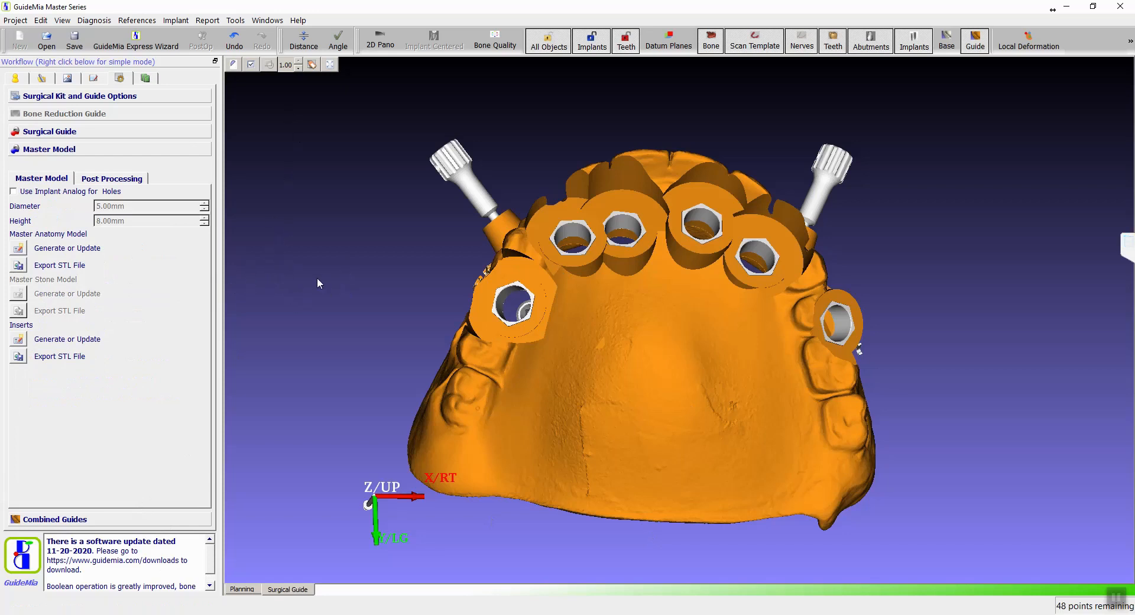
# Check the surgical guide with its sleeves and anchor pins from several sides, and generate the master anatomy model.
pyautogui.moveTo(272, 277); pyautogui.dragTo(481, 315)
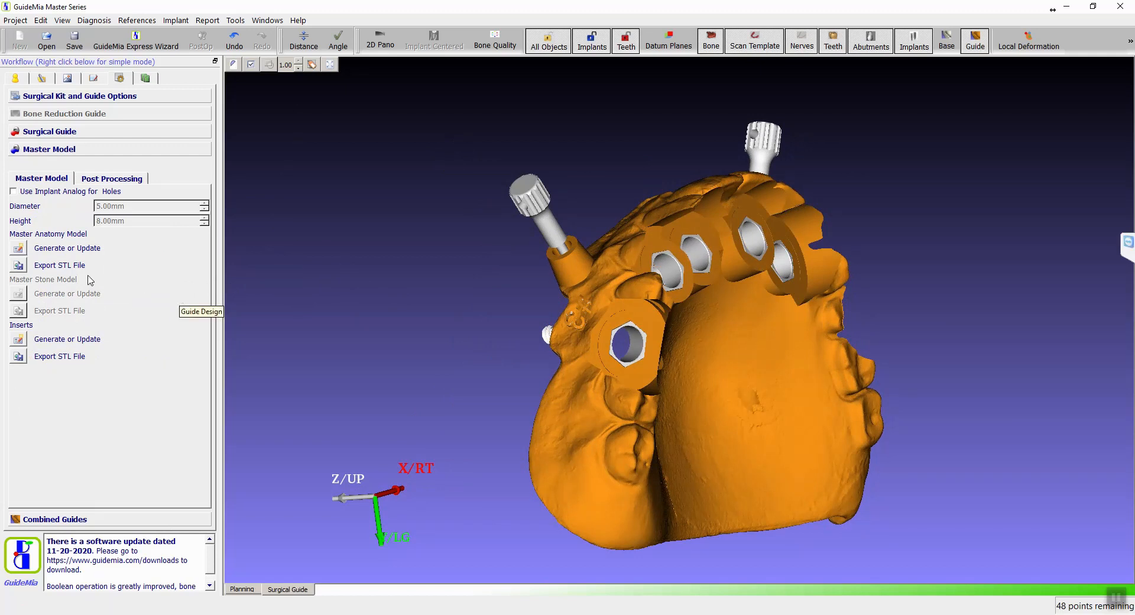
pyautogui.moveTo(345, 299); pyautogui.dragTo(754, 333)
pyautogui.moveTo(531, 333); pyautogui.dragTo(661, 440)
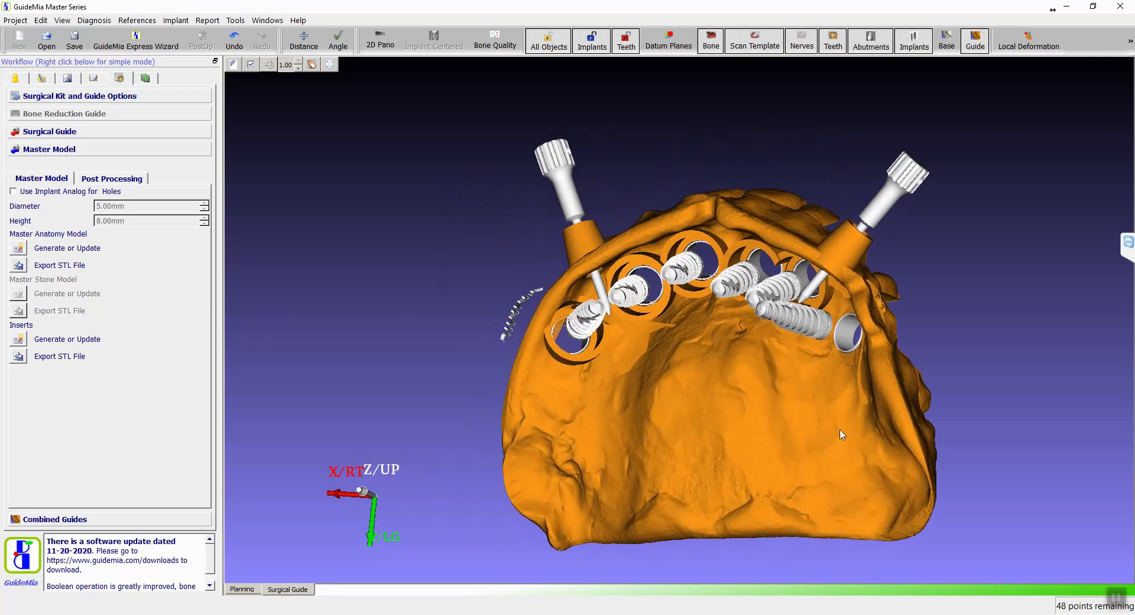
pyautogui.moveTo(330, 243); pyautogui.dragTo(69, 257)
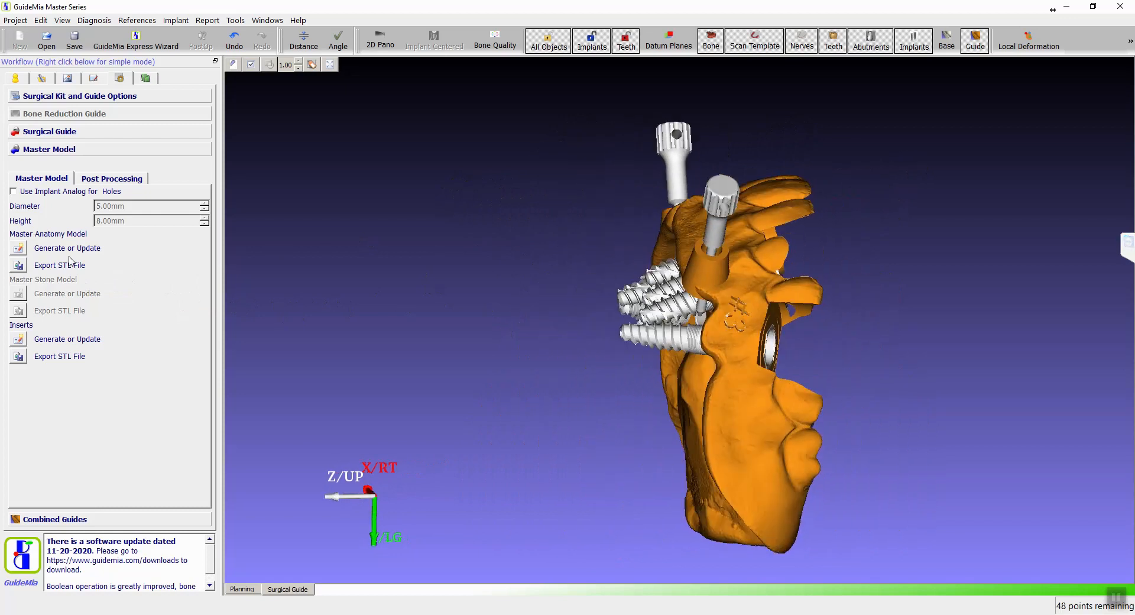
pyautogui.moveTo(325, 237); pyautogui.dragTo(91, 267)
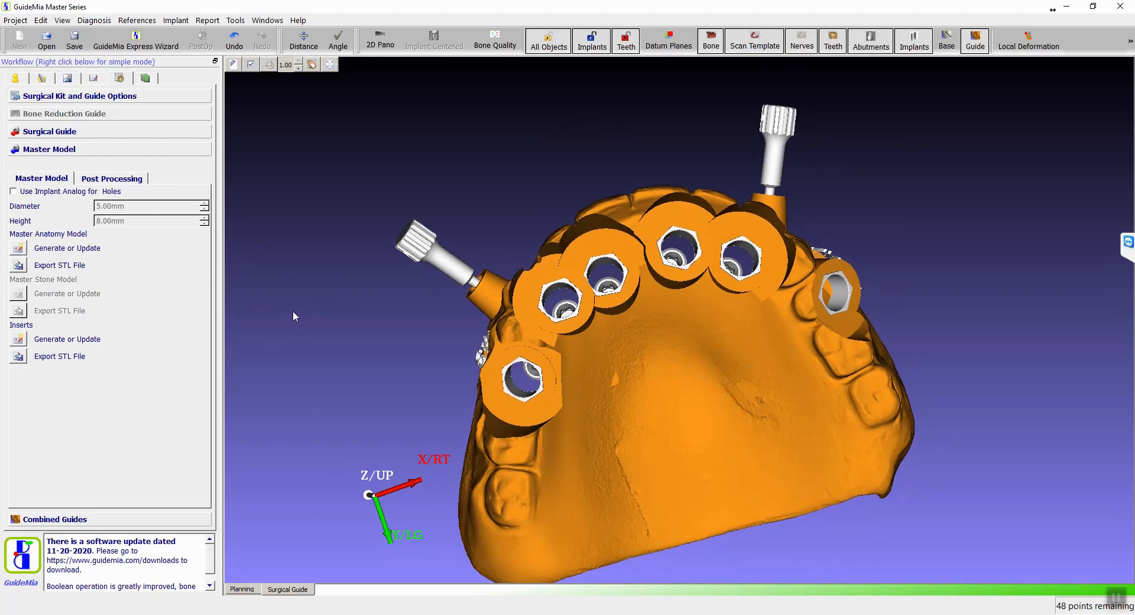
pyautogui.moveTo(296, 319); pyautogui.dragTo(309, 299)
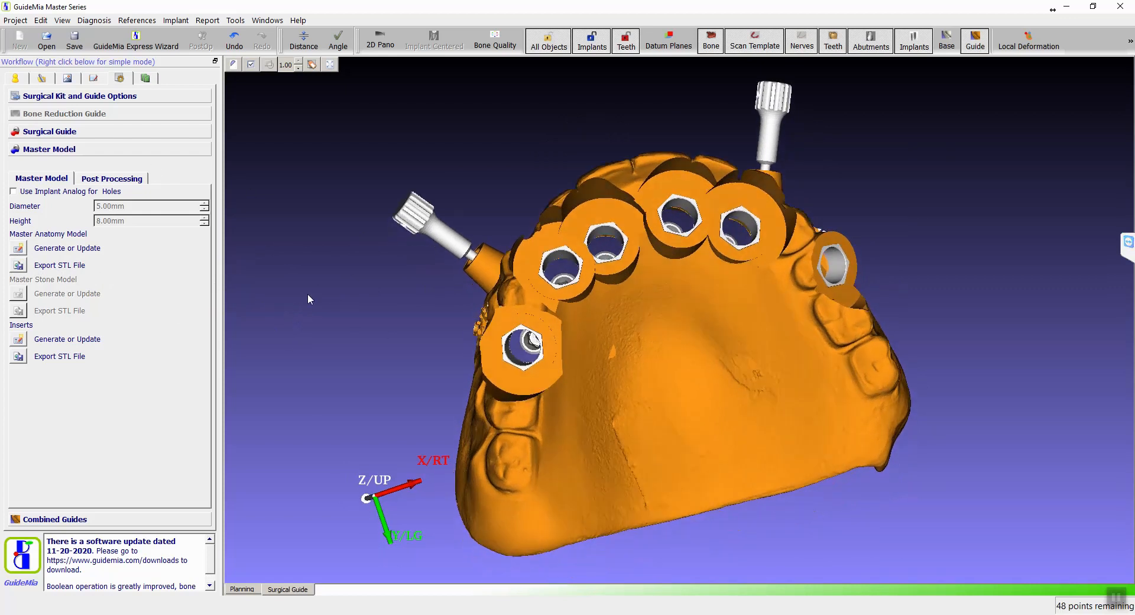
pyautogui.click(19, 249)
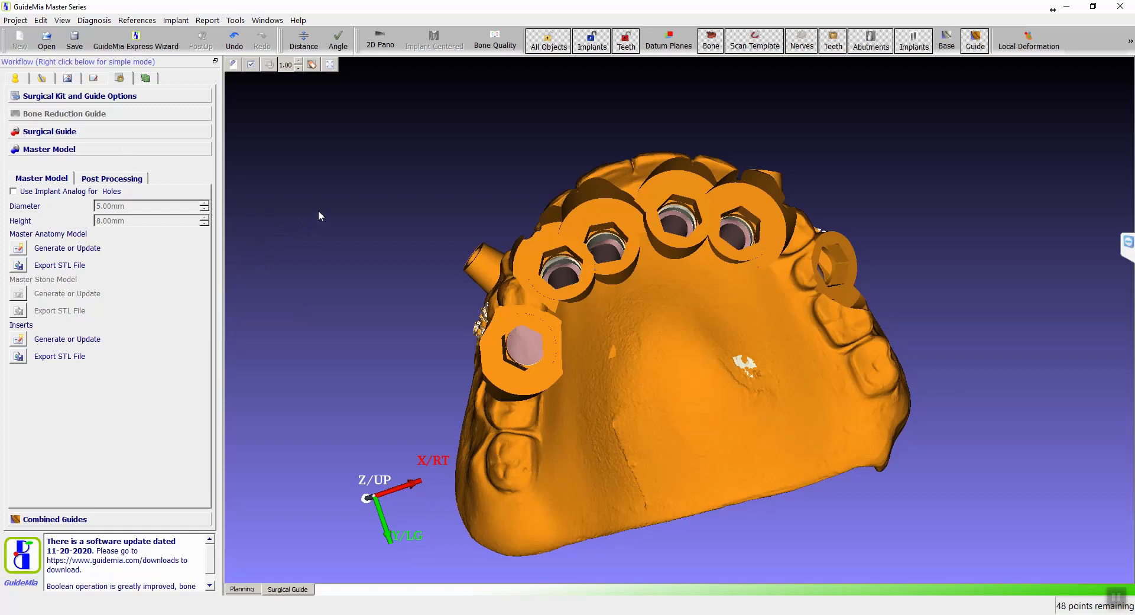
# Examine how the master model's bone and tissue parts fit beneath the surgical guide.
pyautogui.moveTo(317, 214); pyautogui.dragTo(553, 188)
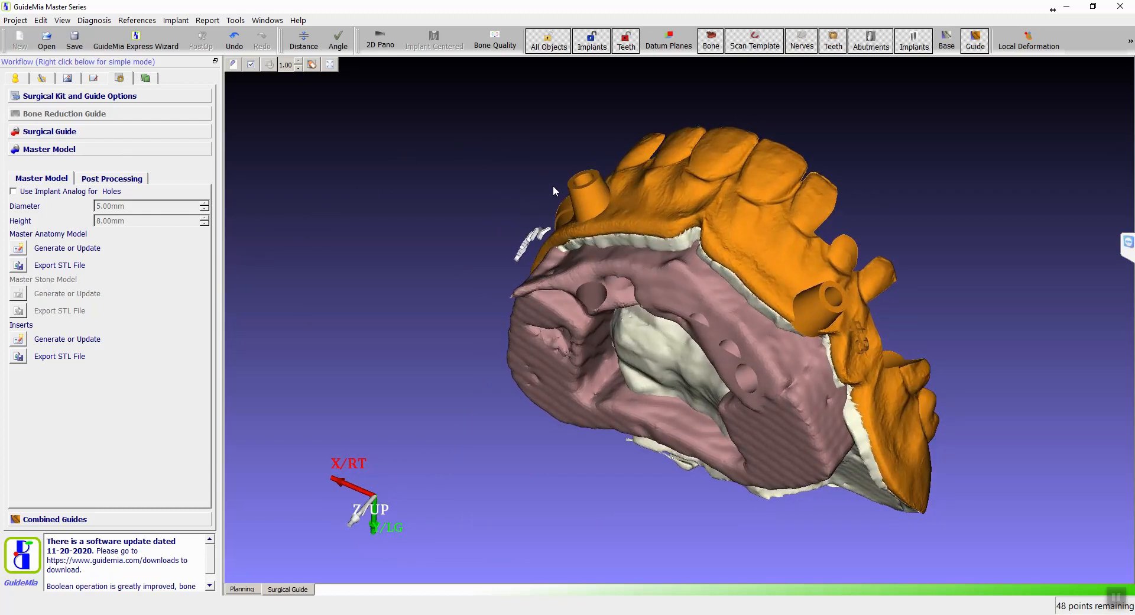
pyautogui.moveTo(553, 184); pyautogui.dragTo(245, 259)
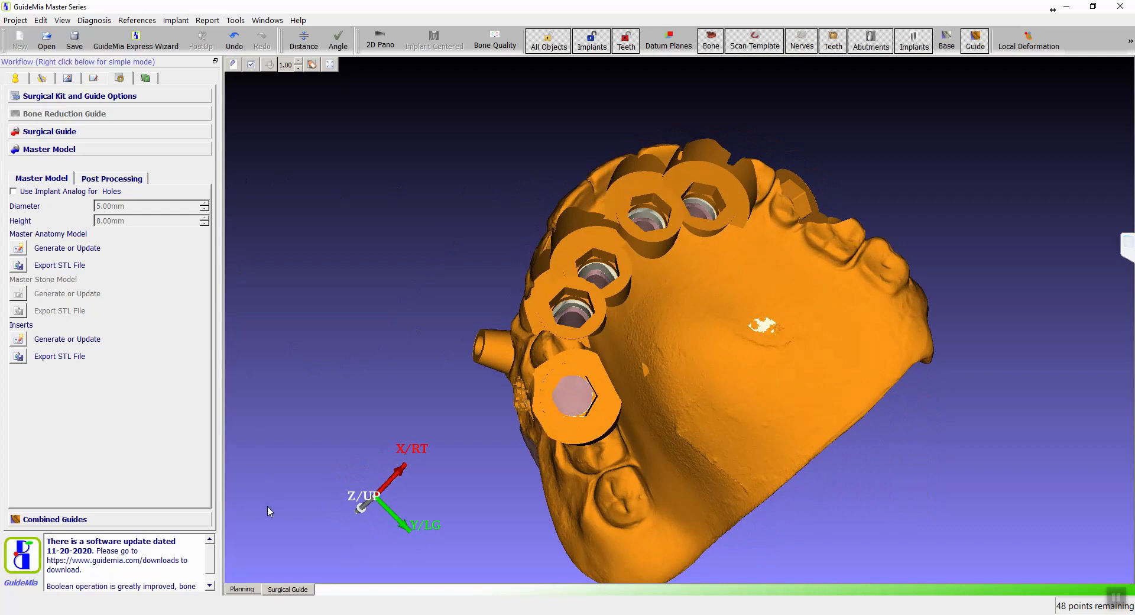
pyautogui.moveTo(386, 418); pyautogui.dragTo(564, 230)
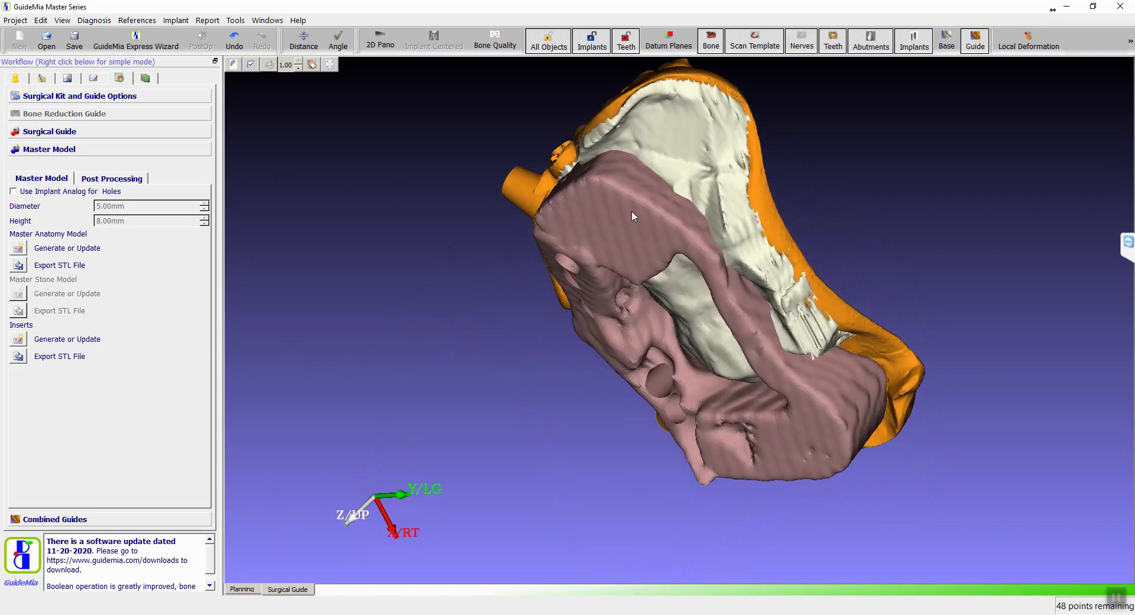
pyautogui.moveTo(484, 228); pyautogui.dragTo(686, 288)
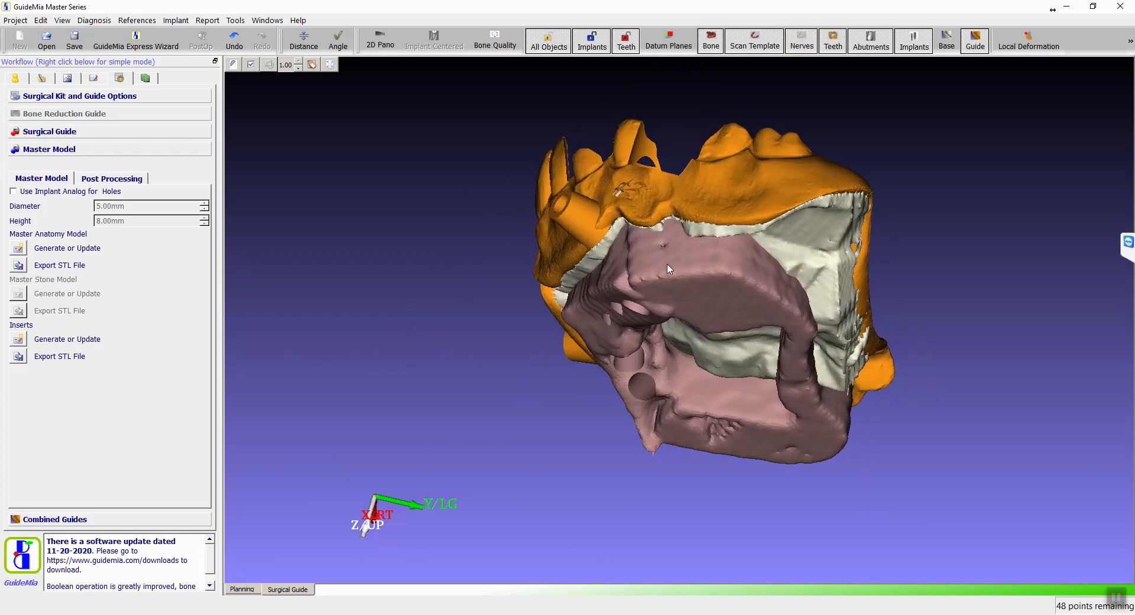
# Switch to the planning views and inspect the master model's tissue part and its implant holes from both sides.
pyautogui.click(254, 591)
pyautogui.moveTo(712, 419); pyautogui.dragTo(783, 445)
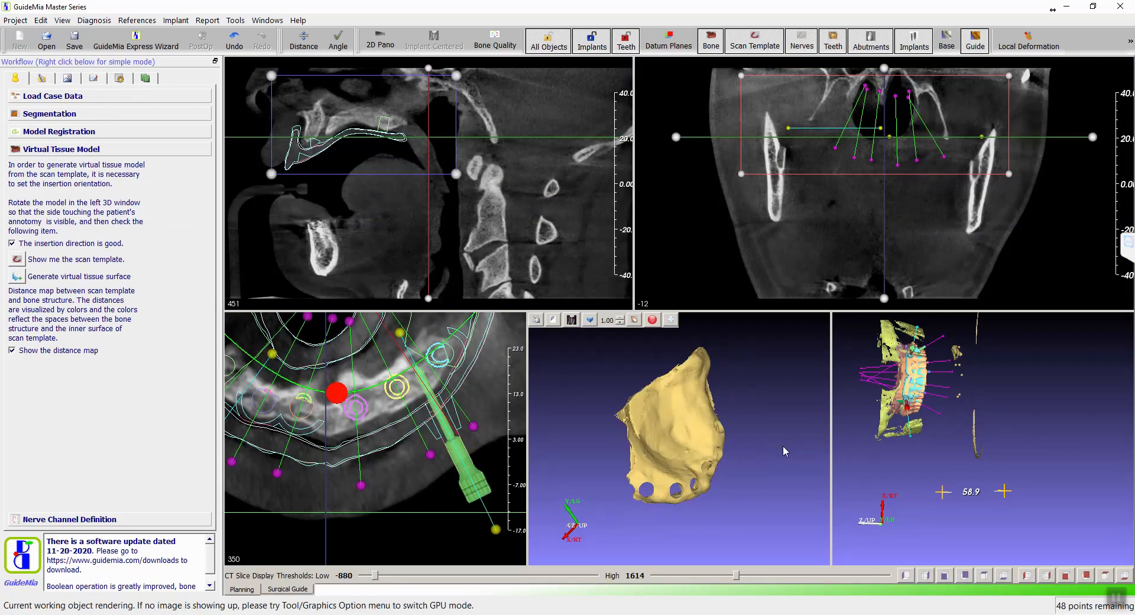
pyautogui.moveTo(606, 436); pyautogui.dragTo(726, 460)
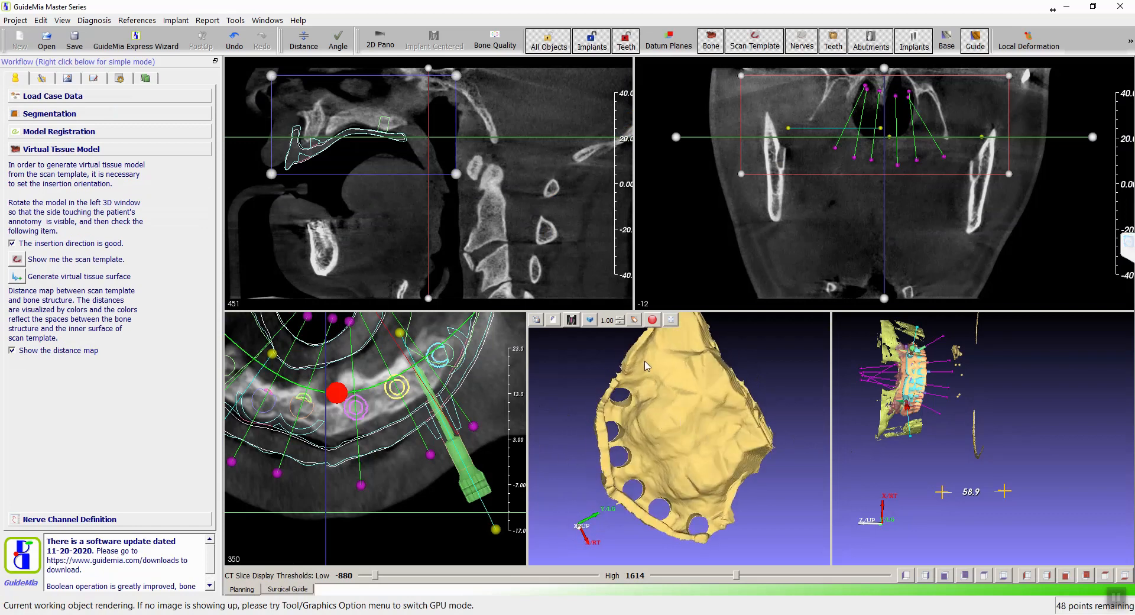
pyautogui.moveTo(744, 501); pyautogui.dragTo(708, 409)
pyautogui.moveTo(675, 476); pyautogui.dragTo(662, 442, button='middle')
pyautogui.moveTo(640, 424); pyautogui.dragTo(618, 388)
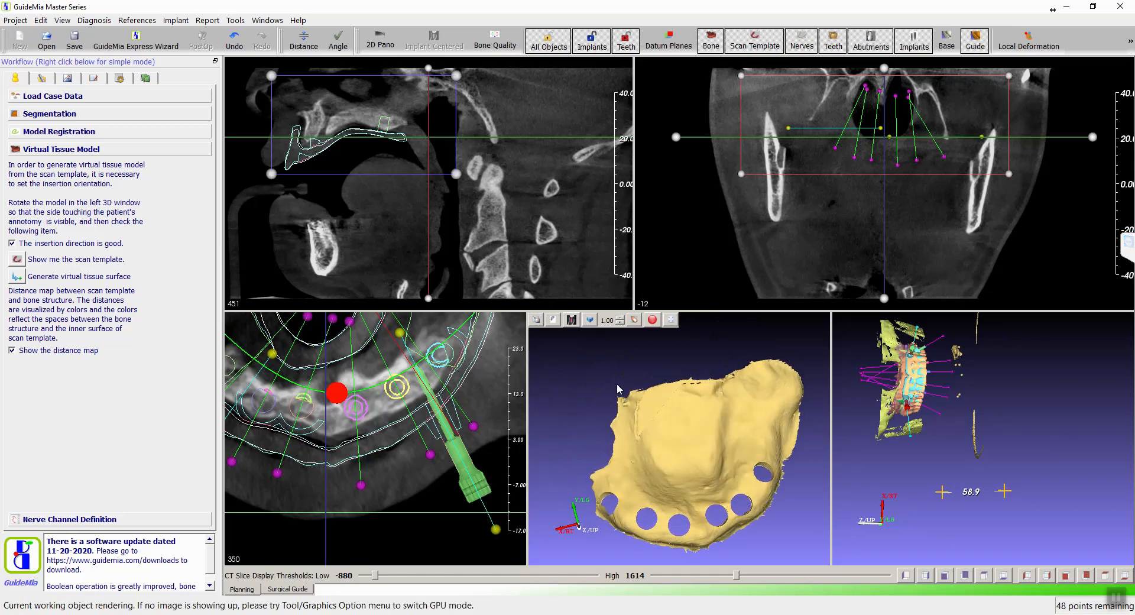
# Display Master Model-Bone from the study tree and inspect its implant holes and ridge surface.
pyautogui.click(94, 78)
pyautogui.scroll(-3, 101, 176)
pyautogui.scroll(-2, 82, 240)
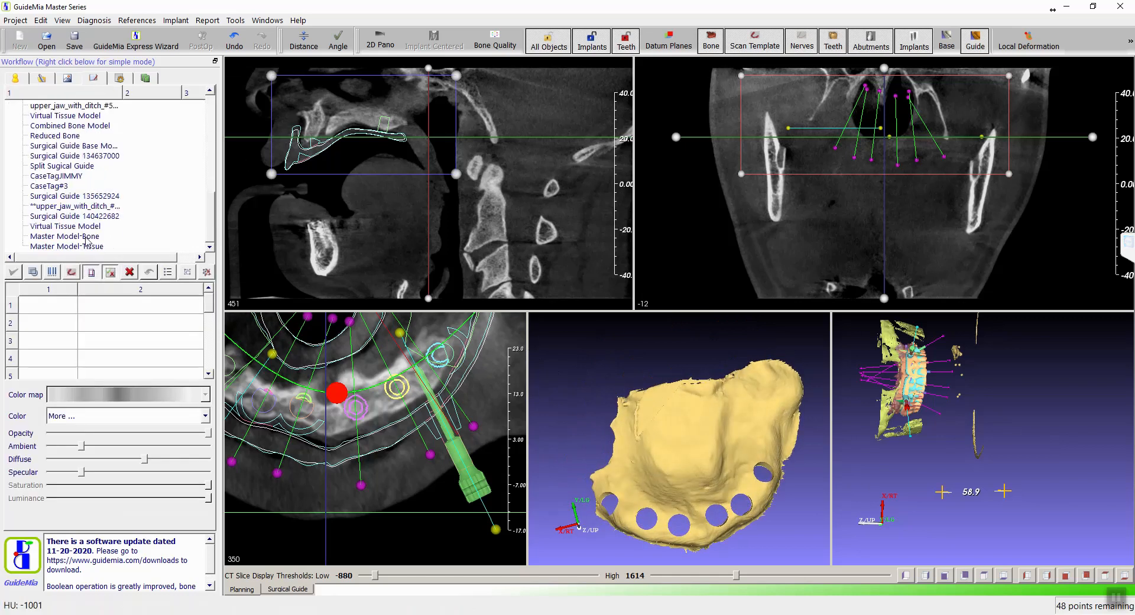
pyautogui.click(87, 236)
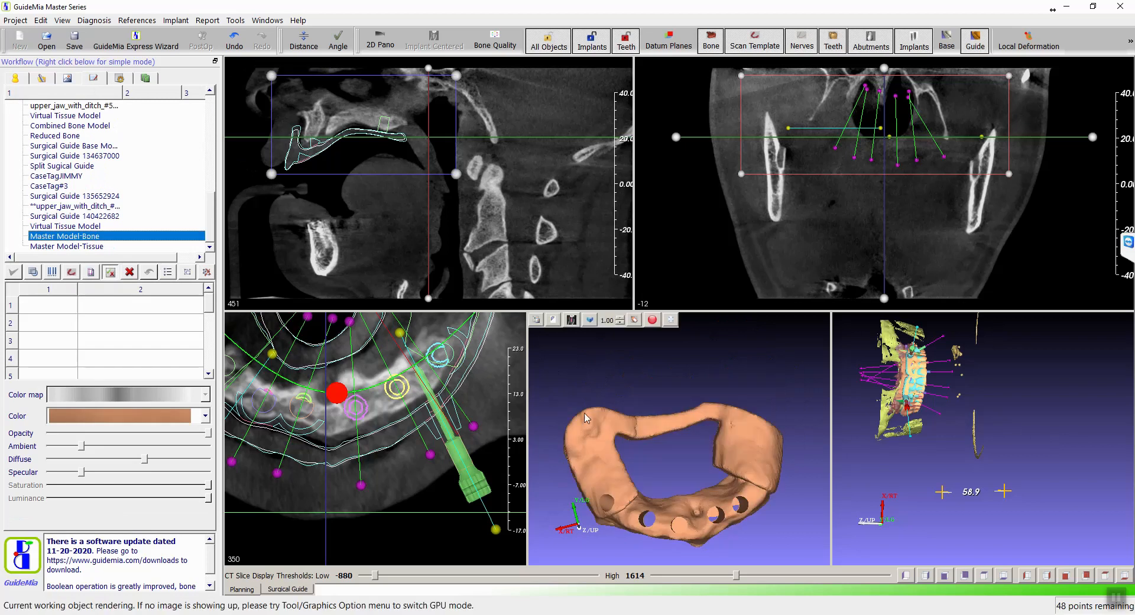
pyautogui.moveTo(667, 456); pyautogui.dragTo(658, 376)
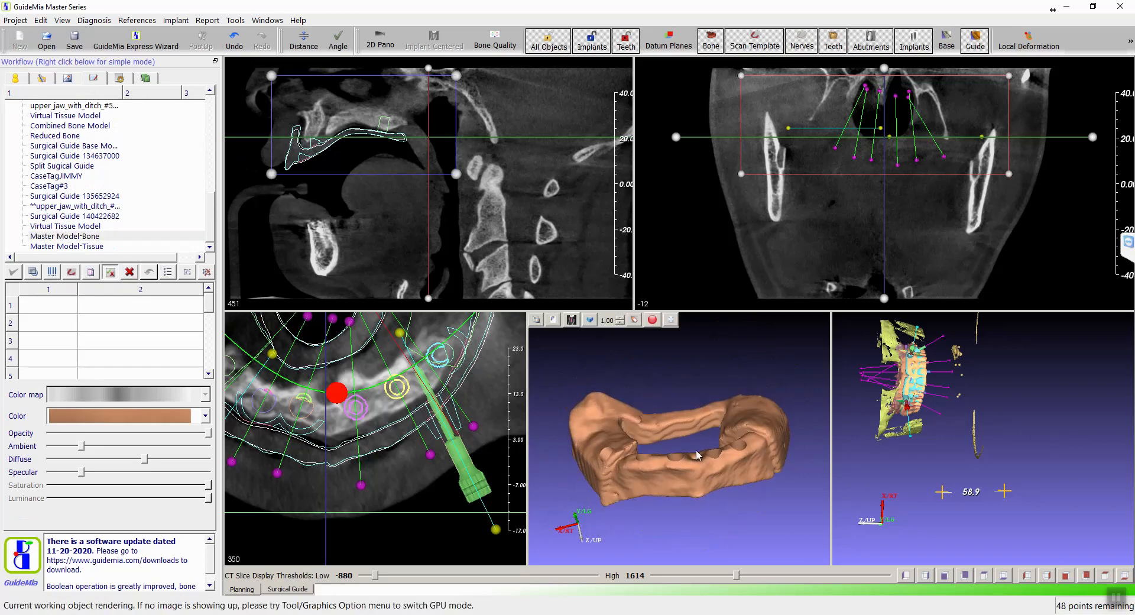
pyautogui.moveTo(644, 469); pyautogui.dragTo(653, 399)
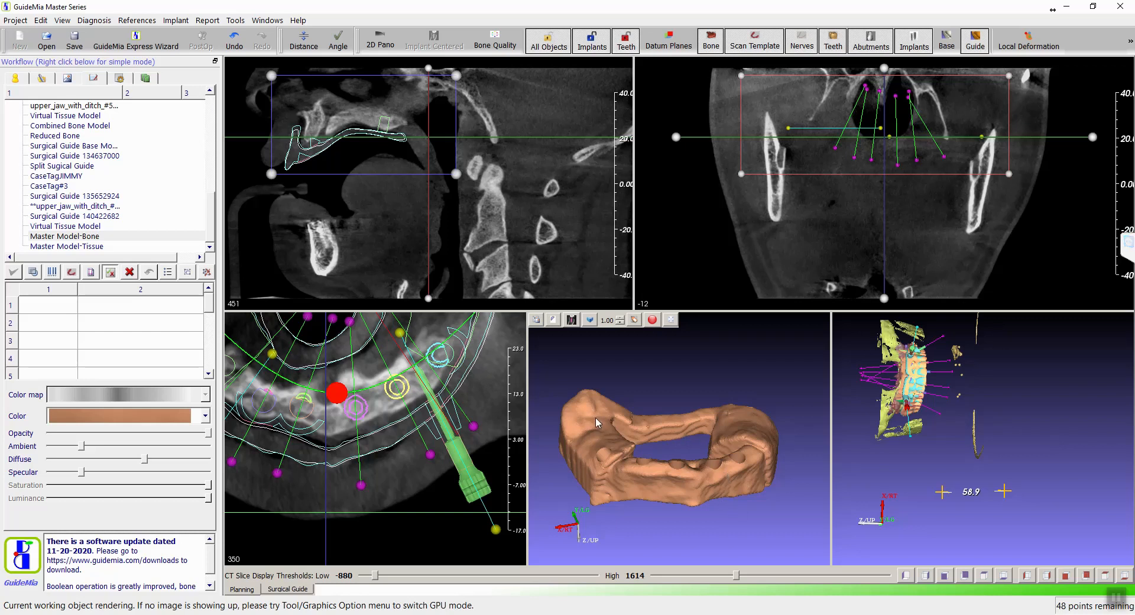
pyautogui.moveTo(627, 402); pyautogui.dragTo(638, 408)
pyautogui.scroll(-2, 633, 386)
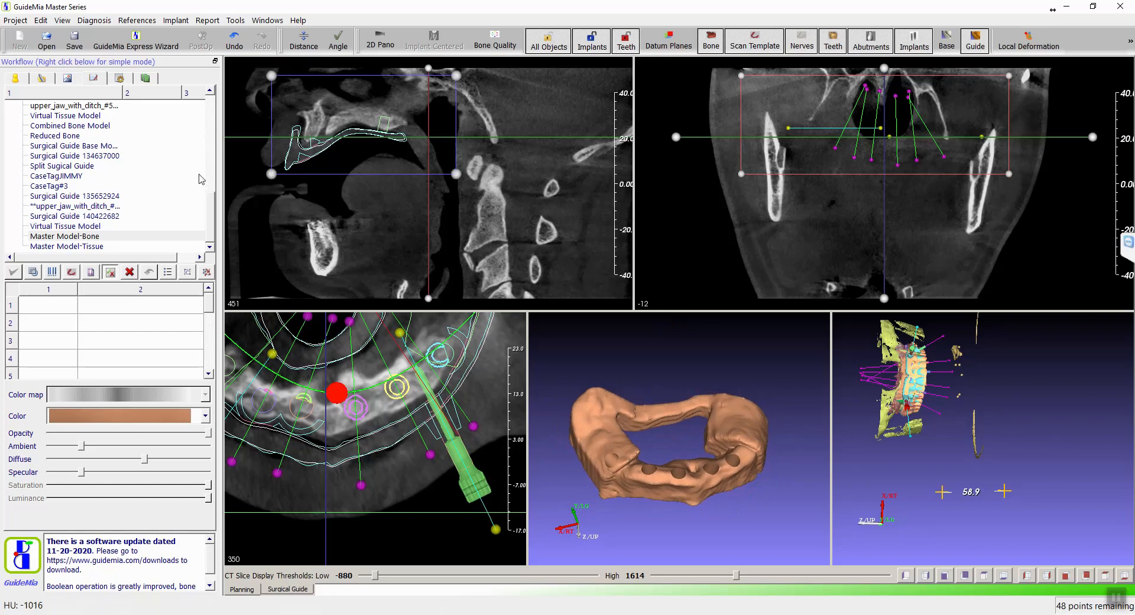
# Reopen the surgical guide design, ignoring the drilling depth setting and accepting the plan validation risks.
pyautogui.click(122, 81)
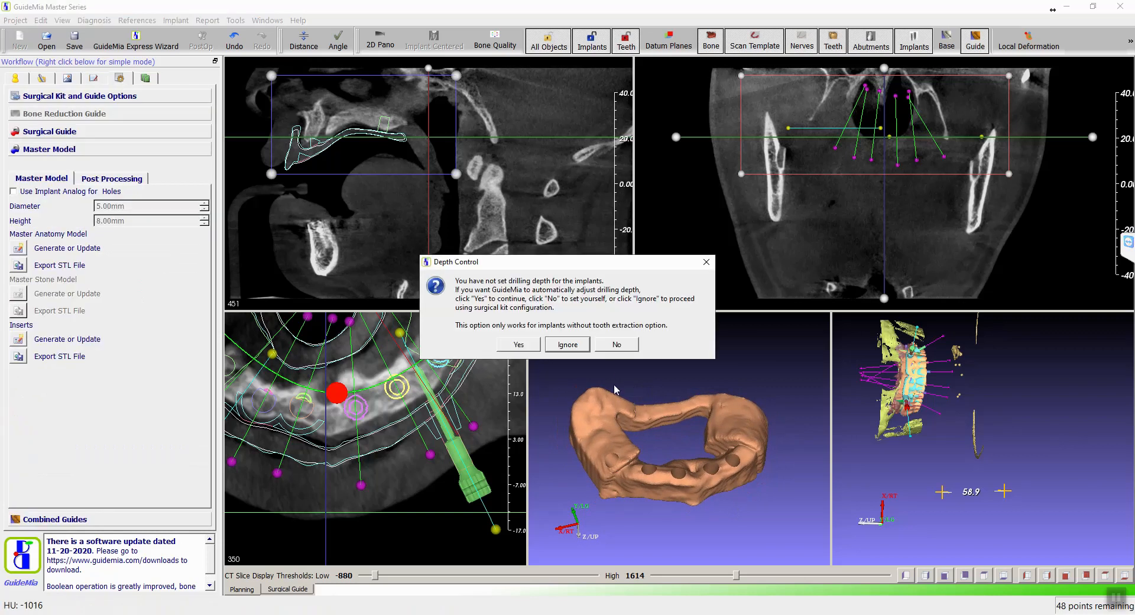
pyautogui.click(570, 344)
pyautogui.click(553, 442)
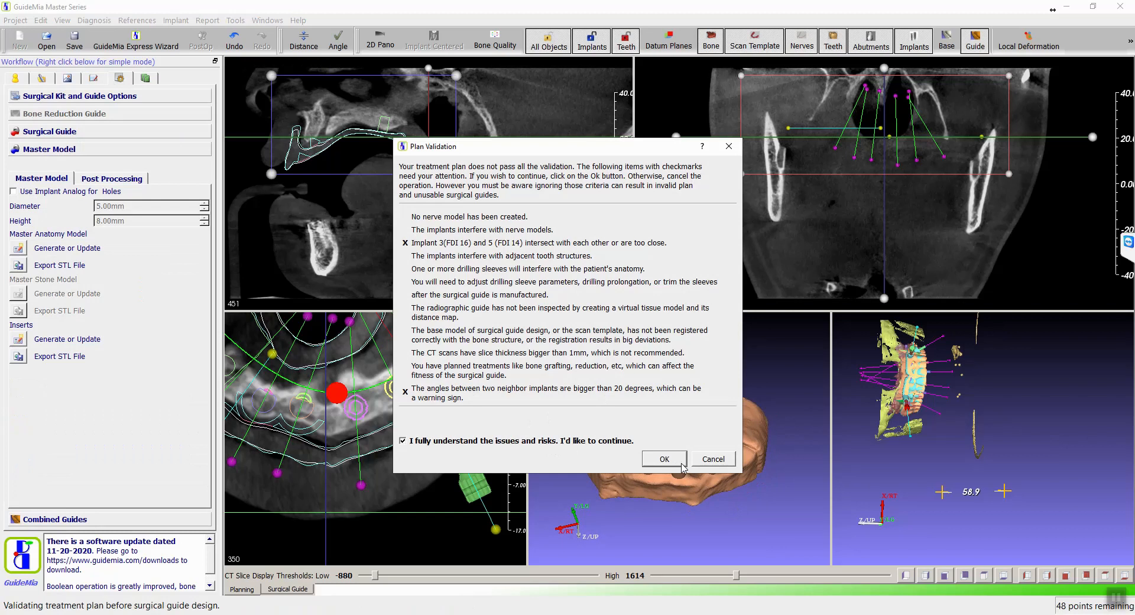
pyautogui.click(664, 459)
# Generate the tissue/tooth-borne surgical guide with abutment holes, keeping the cylindrical style and 3.00 mm guide thickness.
pyautogui.moveTo(397, 278); pyautogui.dragTo(396, 470)
pyautogui.moveTo(384, 403); pyautogui.dragTo(376, 442)
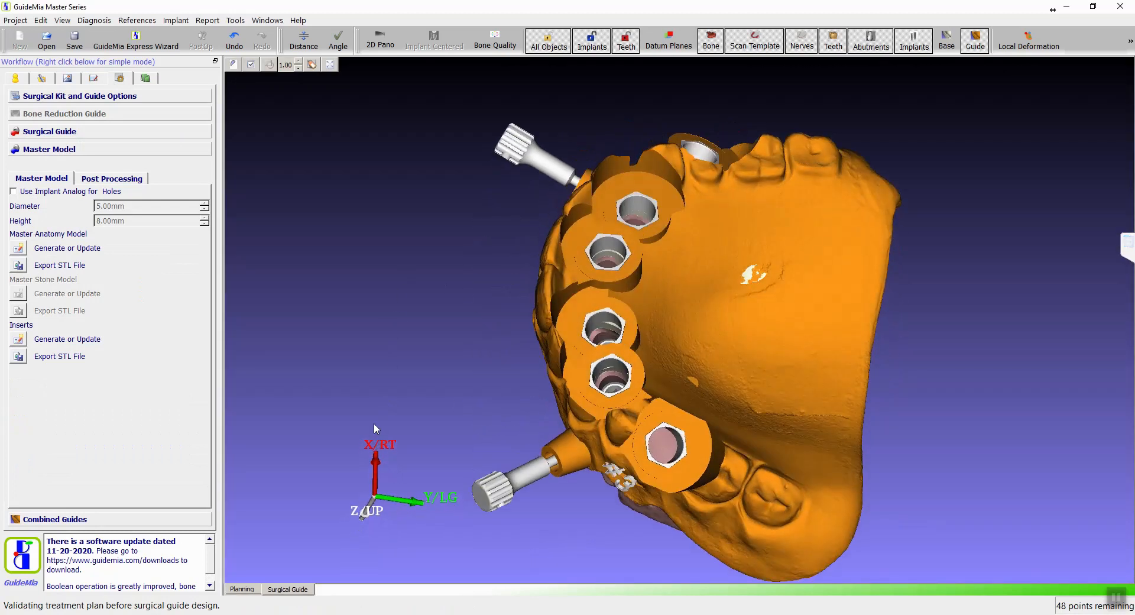
pyautogui.click(71, 136)
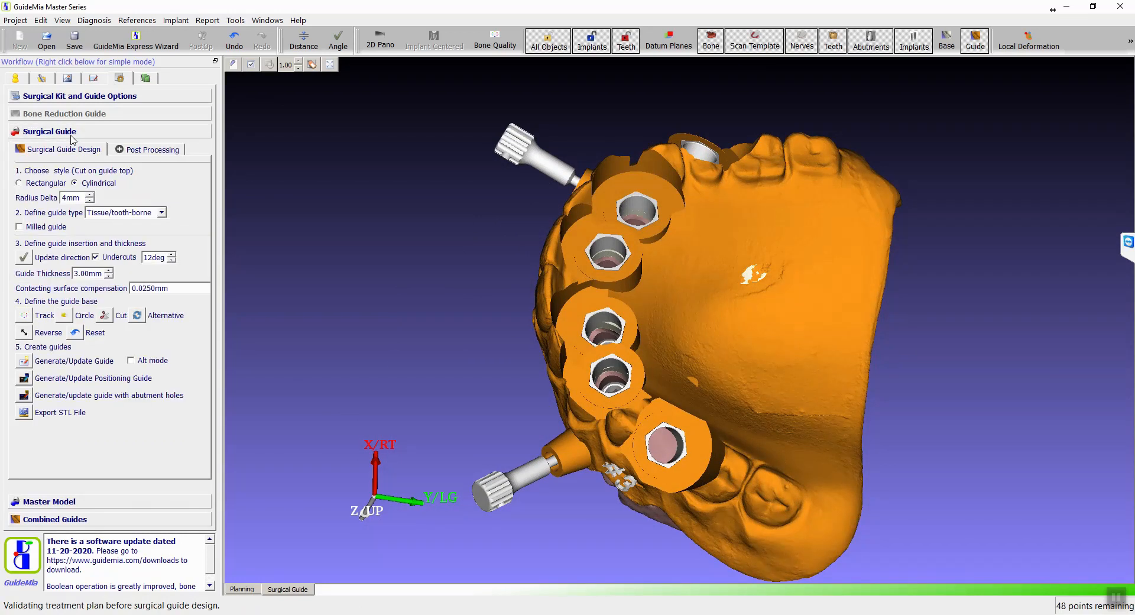
pyautogui.moveTo(349, 352); pyautogui.dragTo(335, 372)
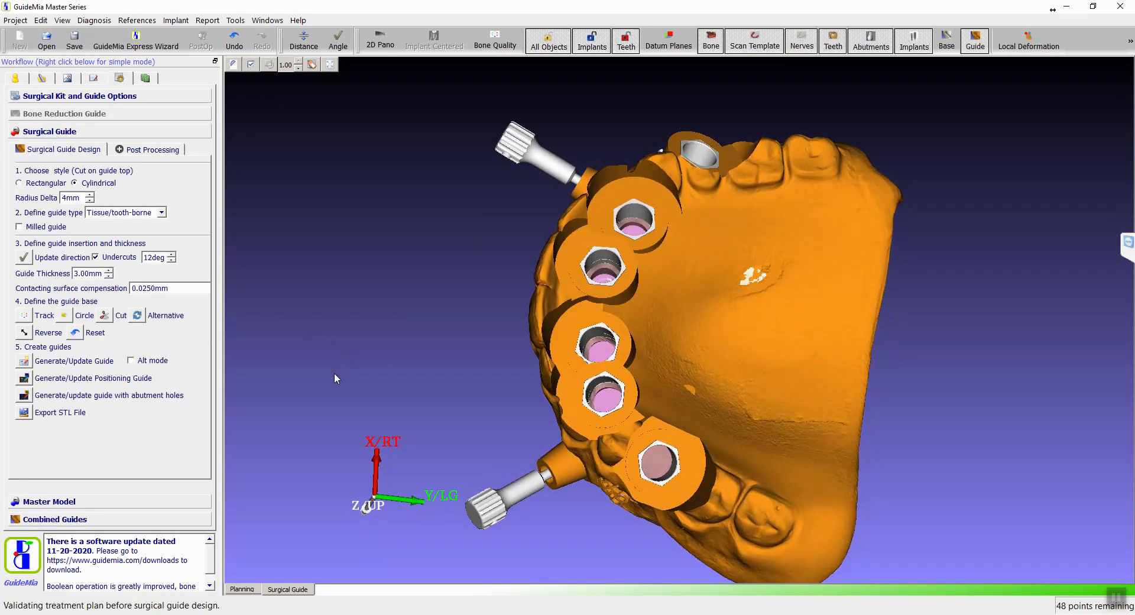
pyautogui.click(25, 399)
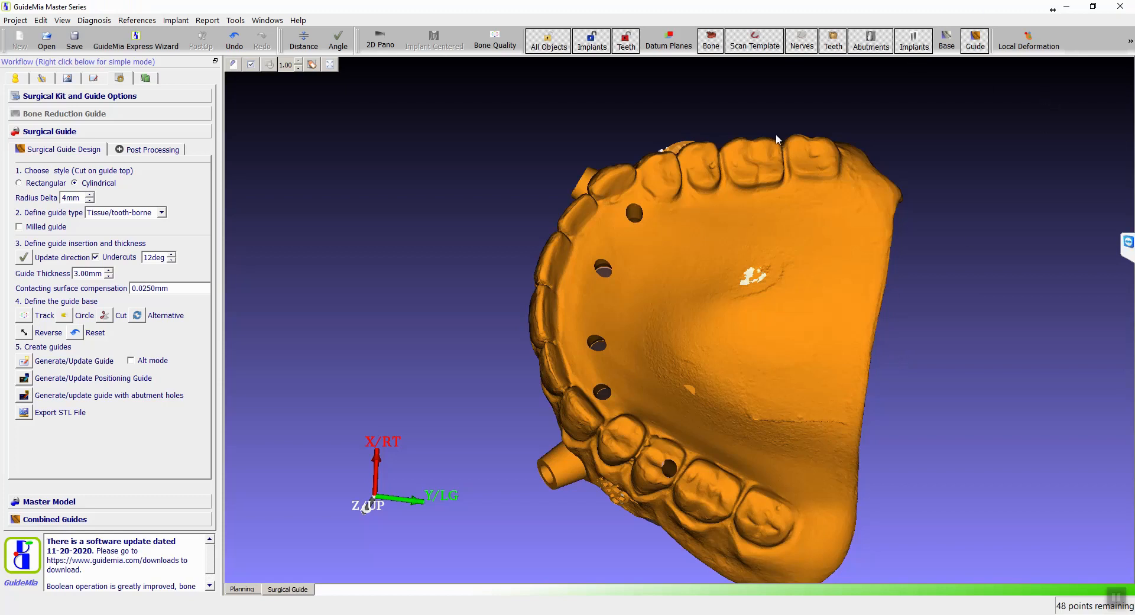
# Look over the new guide in planning, and show the sleeve and abutment parameters of the implant at tooth 14.
pyautogui.moveTo(489, 209); pyautogui.dragTo(941, 363)
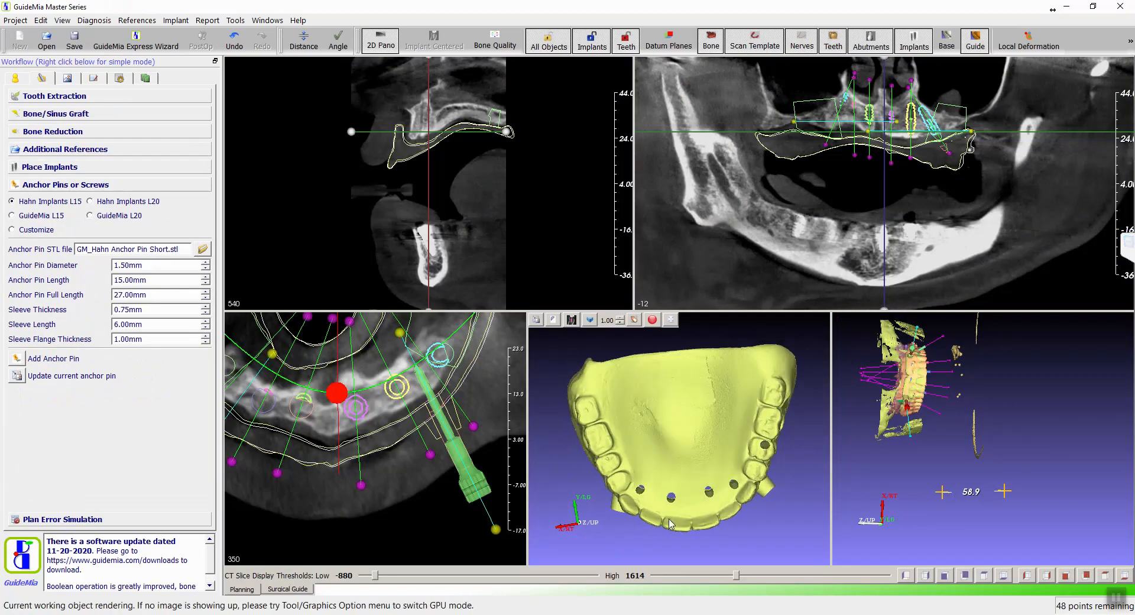
pyautogui.click(55, 168)
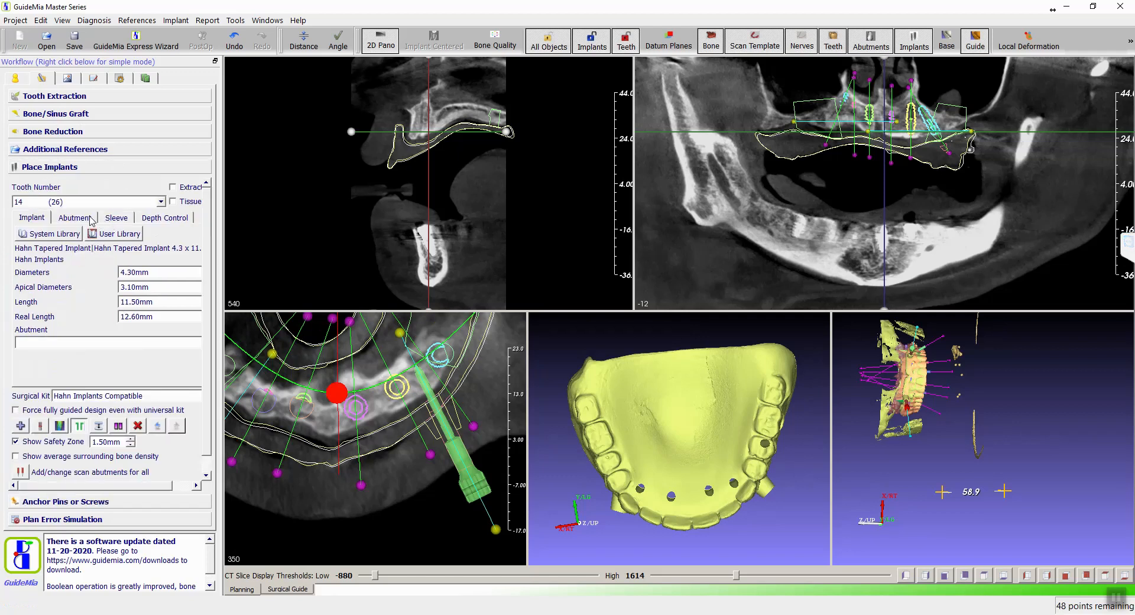
pyautogui.click(117, 220)
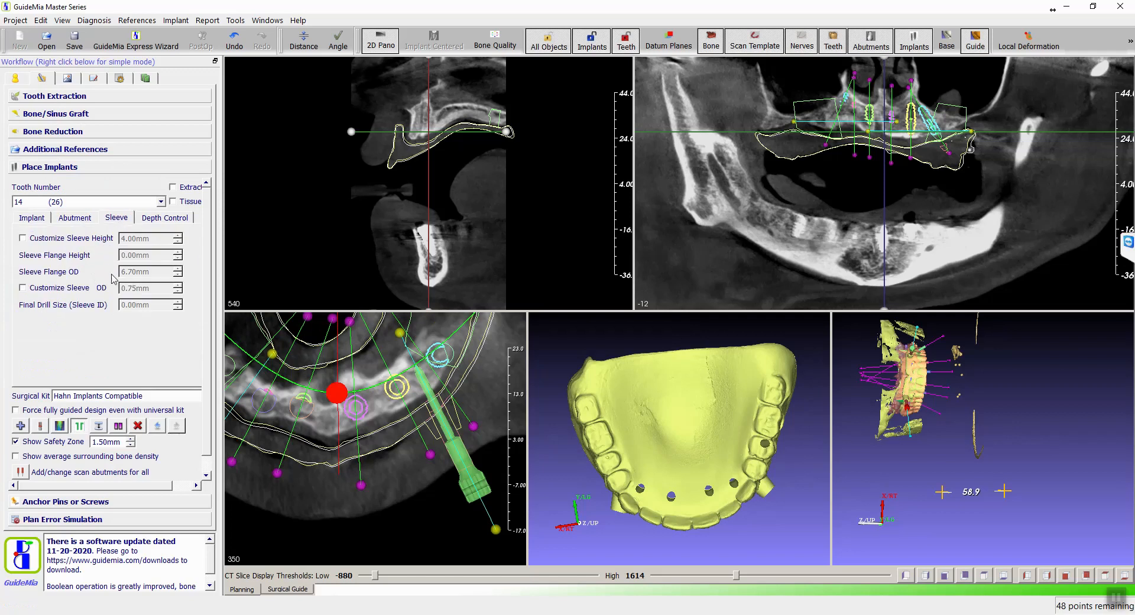
pyautogui.click(72, 219)
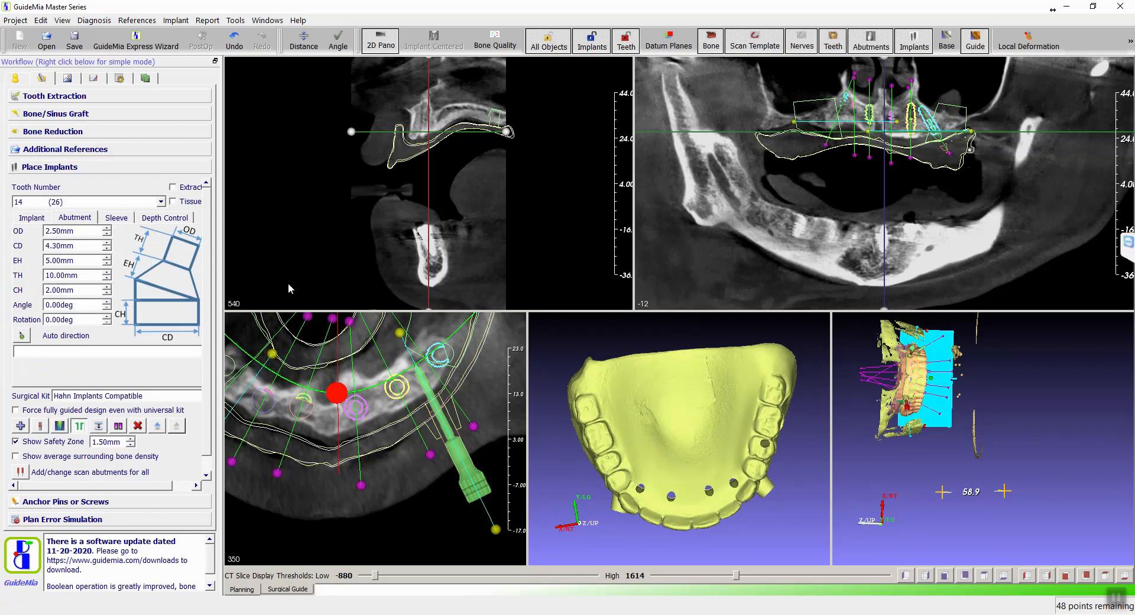
# Examine the abutment holes in the new guide up close from the occlusal side and across the whole arch.
pyautogui.moveTo(650, 469); pyautogui.dragTo(659, 448, button='middle')
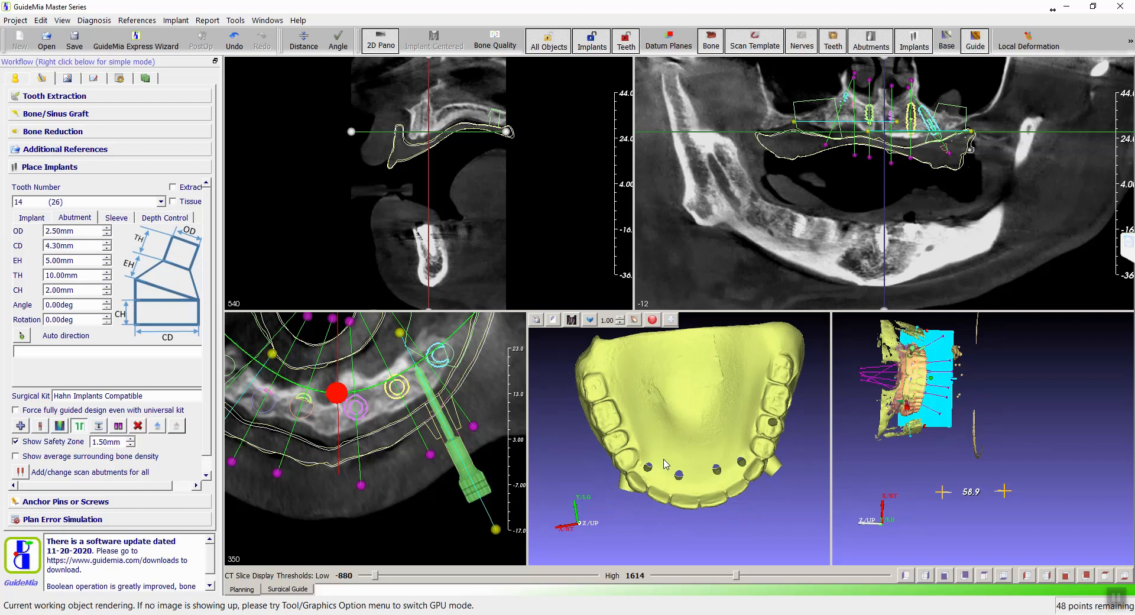
pyautogui.scroll(5, 719, 491)
pyautogui.moveTo(710, 465); pyautogui.dragTo(691, 130)
pyautogui.scroll(2, 747, 354)
pyautogui.moveTo(741, 371); pyautogui.dragTo(655, 478)
pyautogui.moveTo(634, 520); pyautogui.dragTo(709, 476)
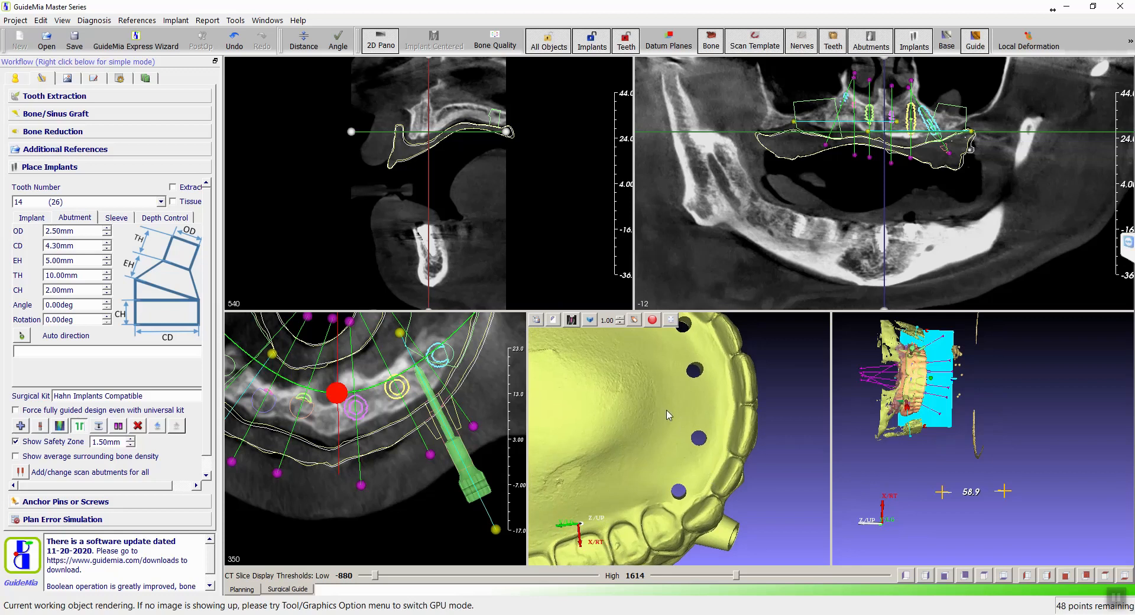
pyautogui.scroll(-5, 712, 480)
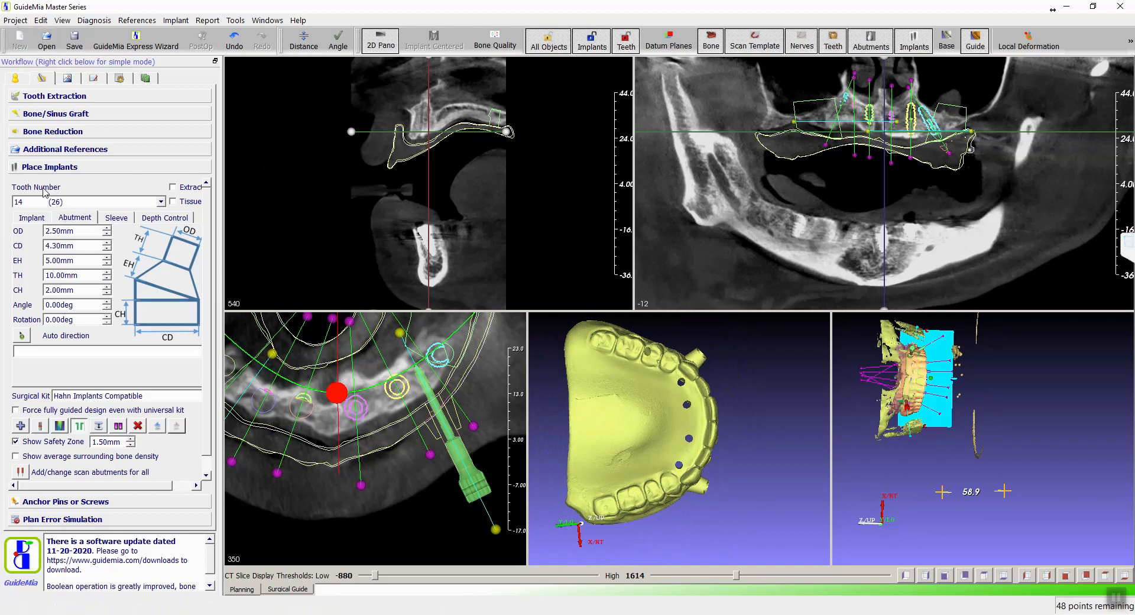
# Add the Hahn scan abutment "Clinical Scanning Abutment, Posterior 3.5-4.3 Implant.STL" to all implants.
pyautogui.click(20, 471)
pyautogui.scroll(-2, 318, 229)
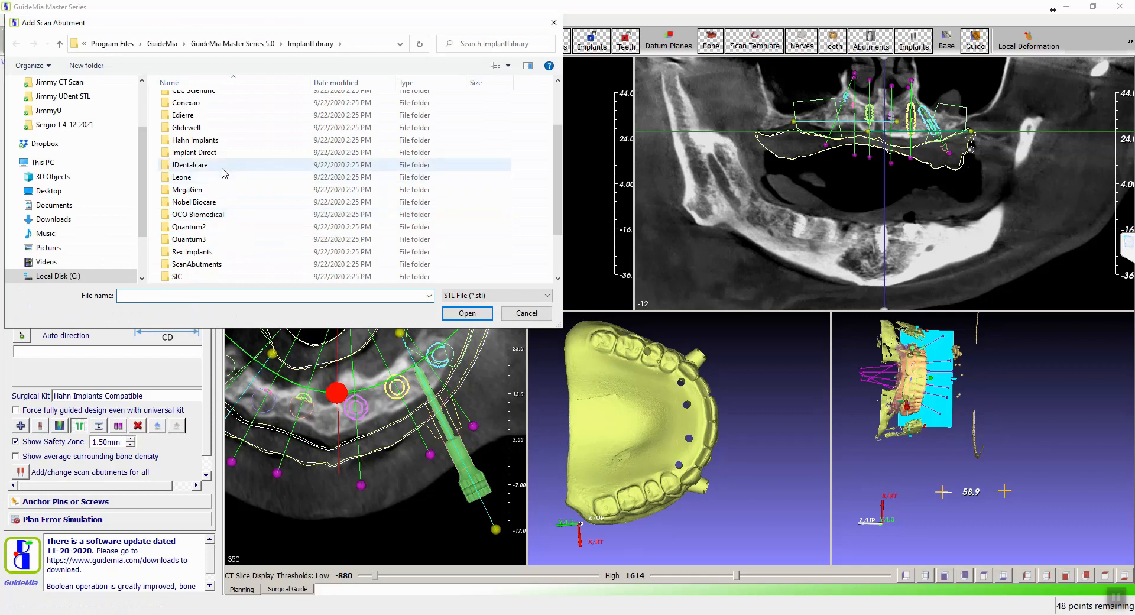
pyautogui.click(217, 142)
pyautogui.doubleClick(217, 142)
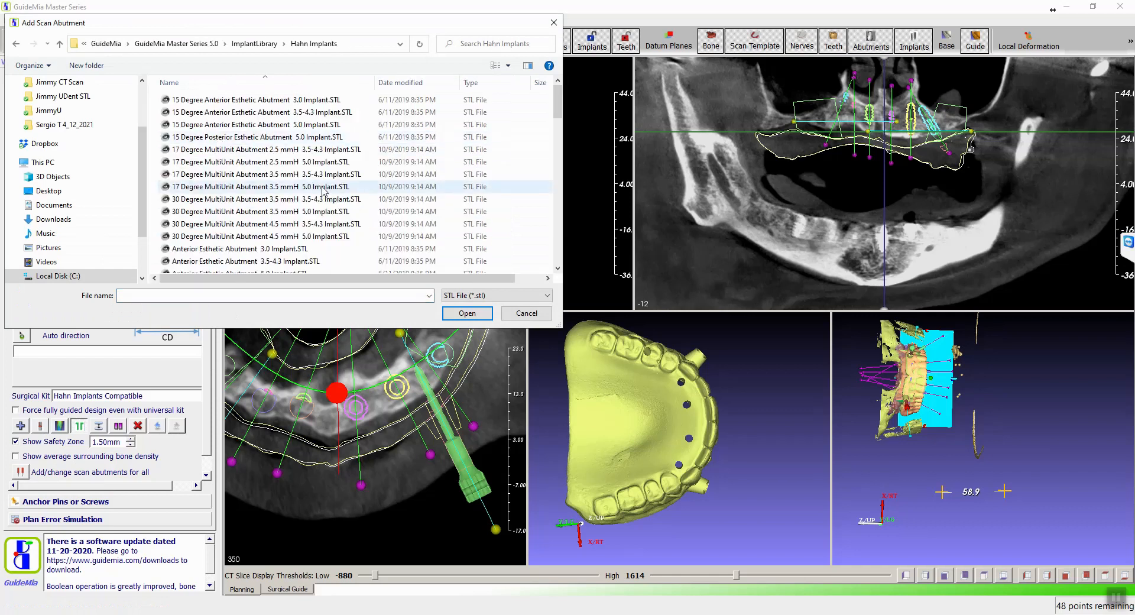
pyautogui.scroll(-2, 357, 205)
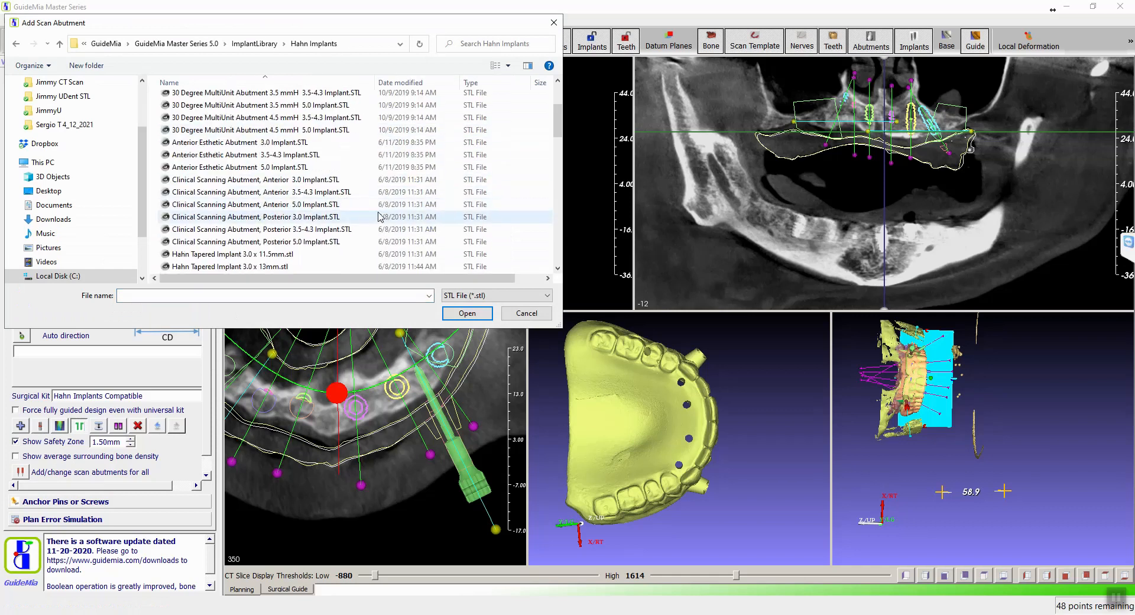
pyautogui.click(302, 231)
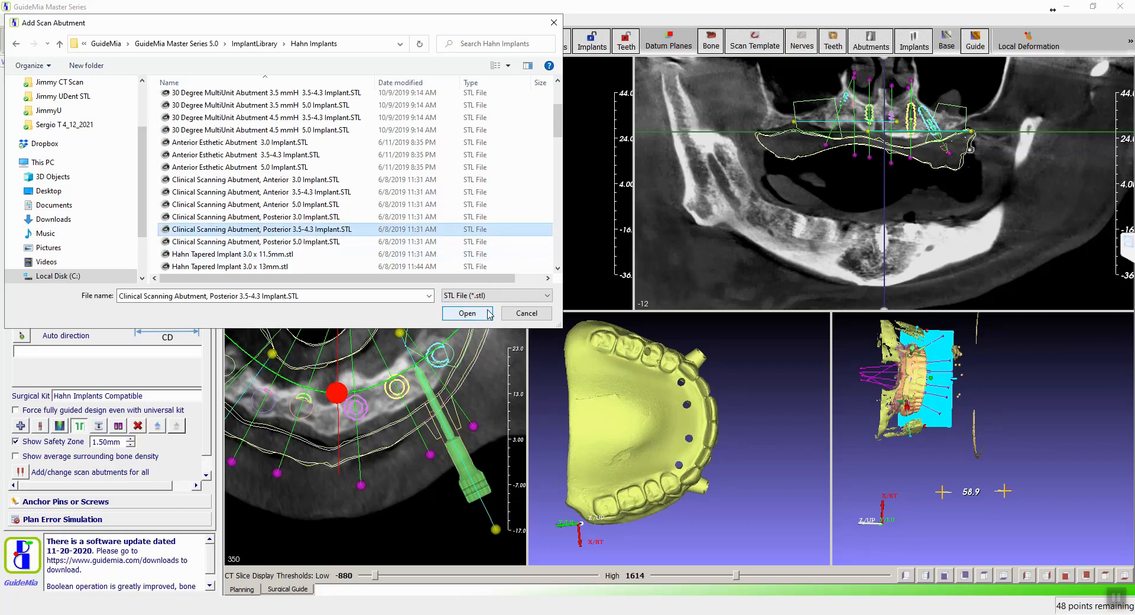
pyautogui.click(468, 313)
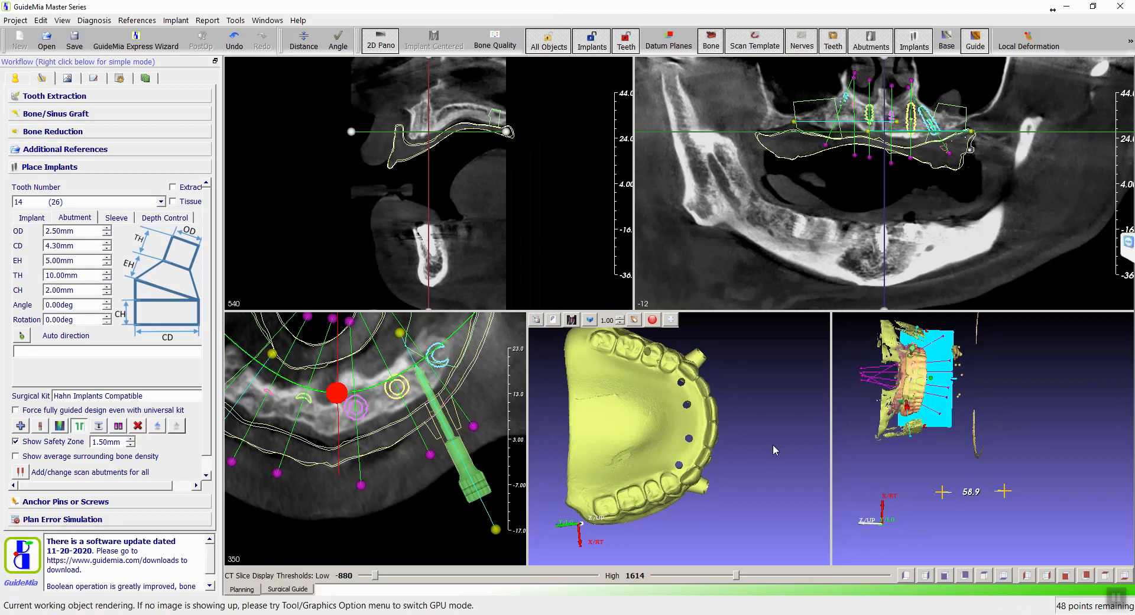
# Browse the objects in 3D, from the guide to the implants with their abutments, and inspect the added scan abutments.
pyautogui.moveTo(764, 441); pyautogui.dragTo(542, 383)
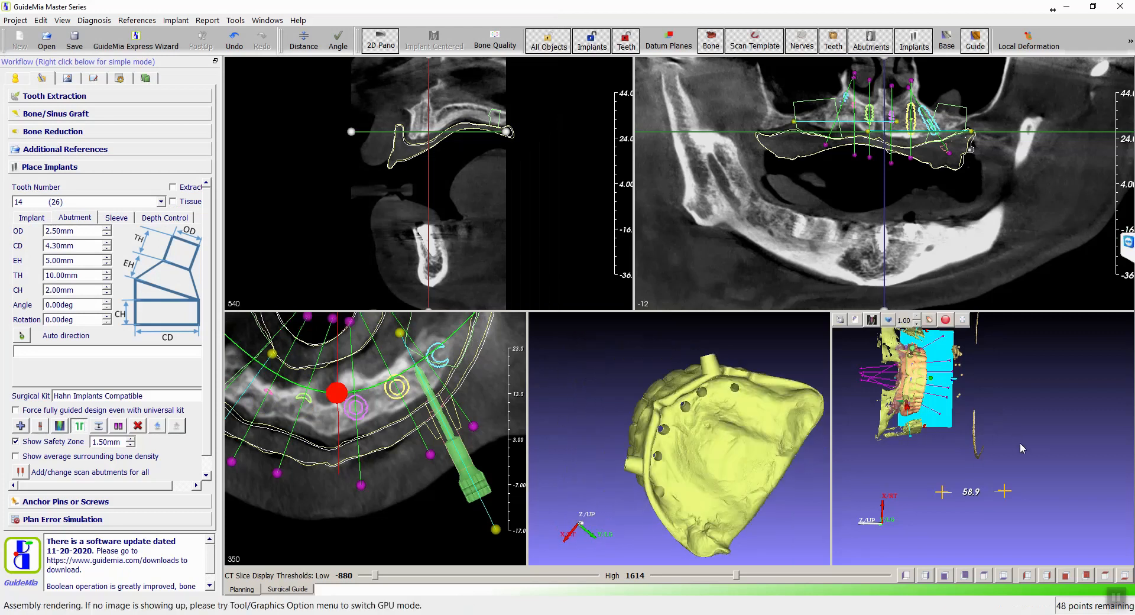
pyautogui.moveTo(979, 429); pyautogui.dragTo(863, 465)
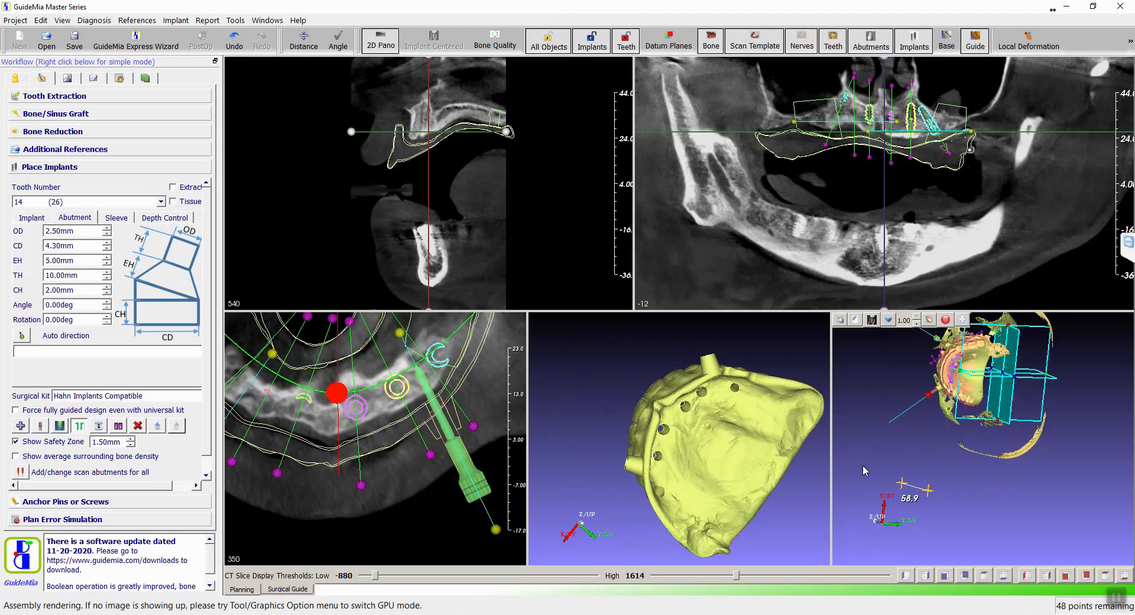
pyautogui.click(856, 156)
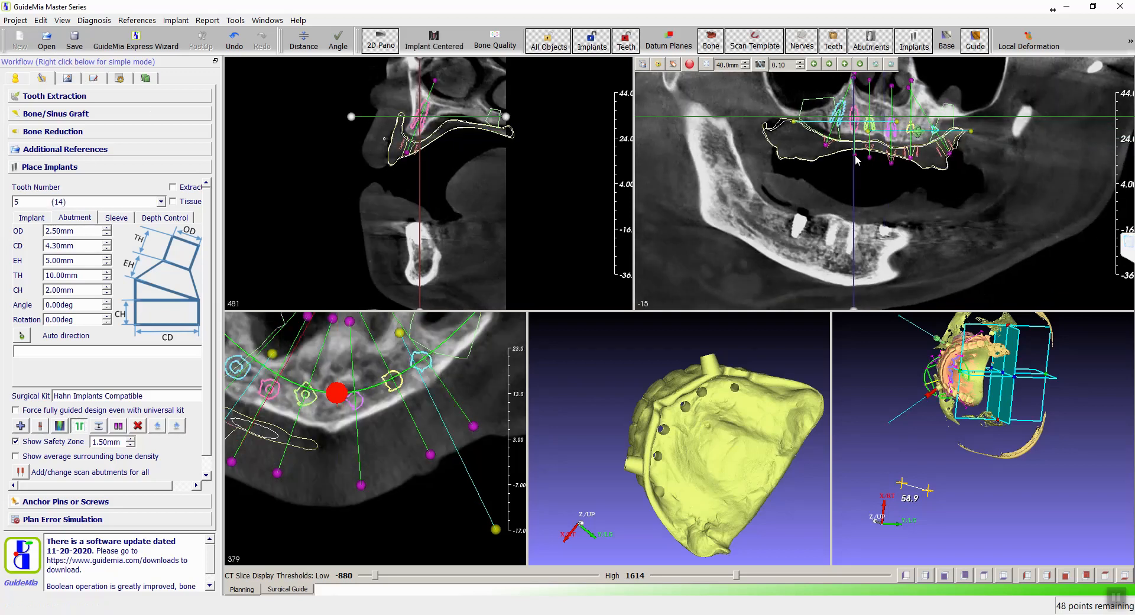
pyautogui.scroll(-2, 855, 156)
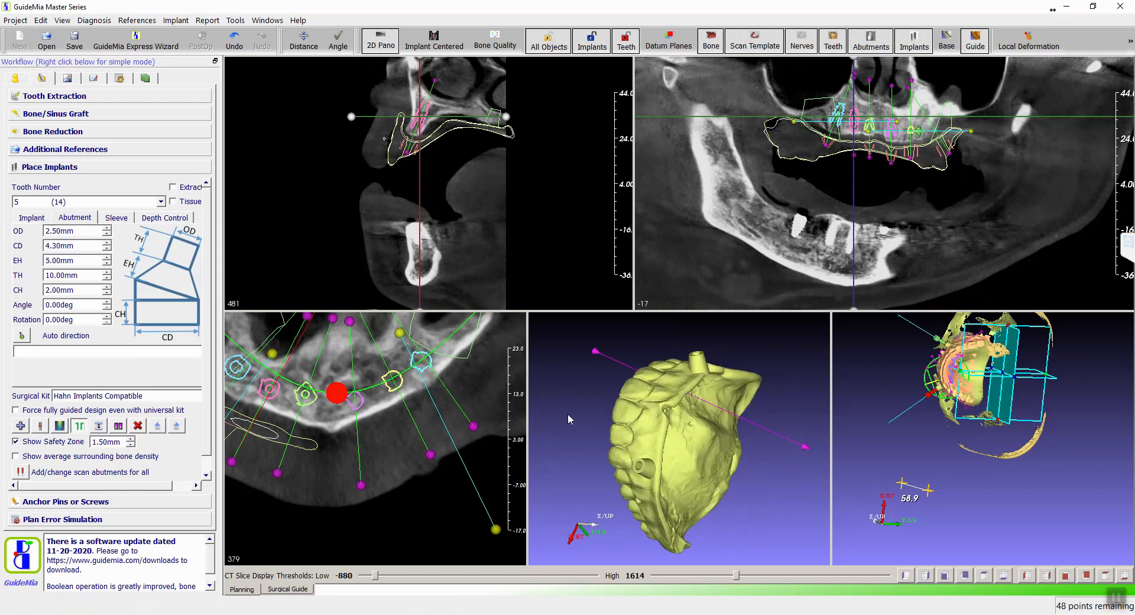
pyautogui.click(158, 426)
pyautogui.moveTo(586, 443); pyautogui.dragTo(630, 489)
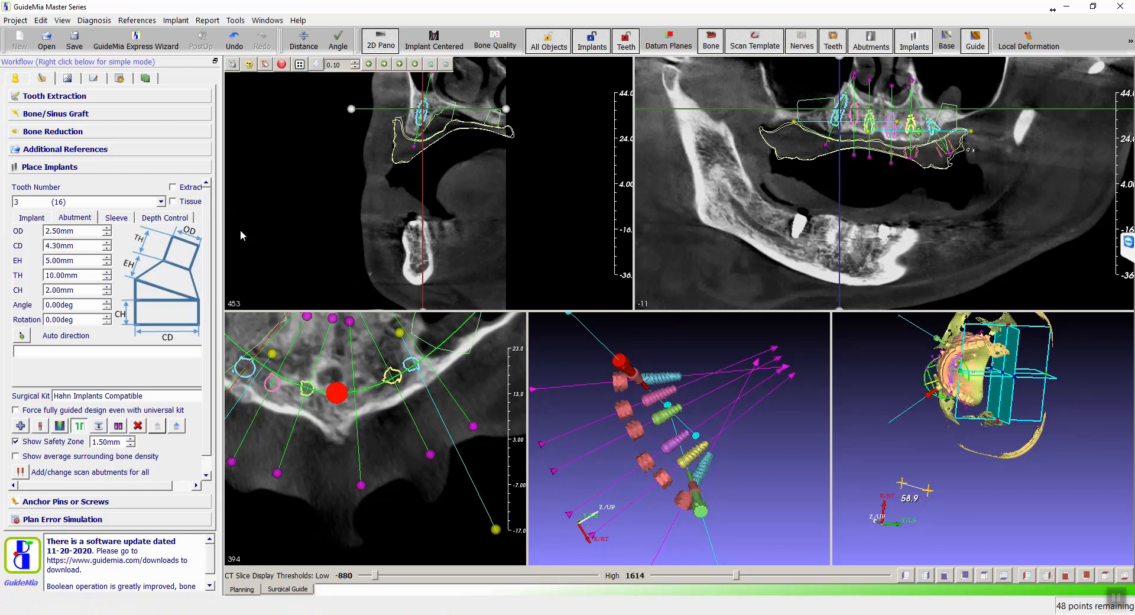
# Export the scan template, implants and abutments together as an STL file named allinone in the Glidewell Case folder.
pyautogui.click(19, 21)
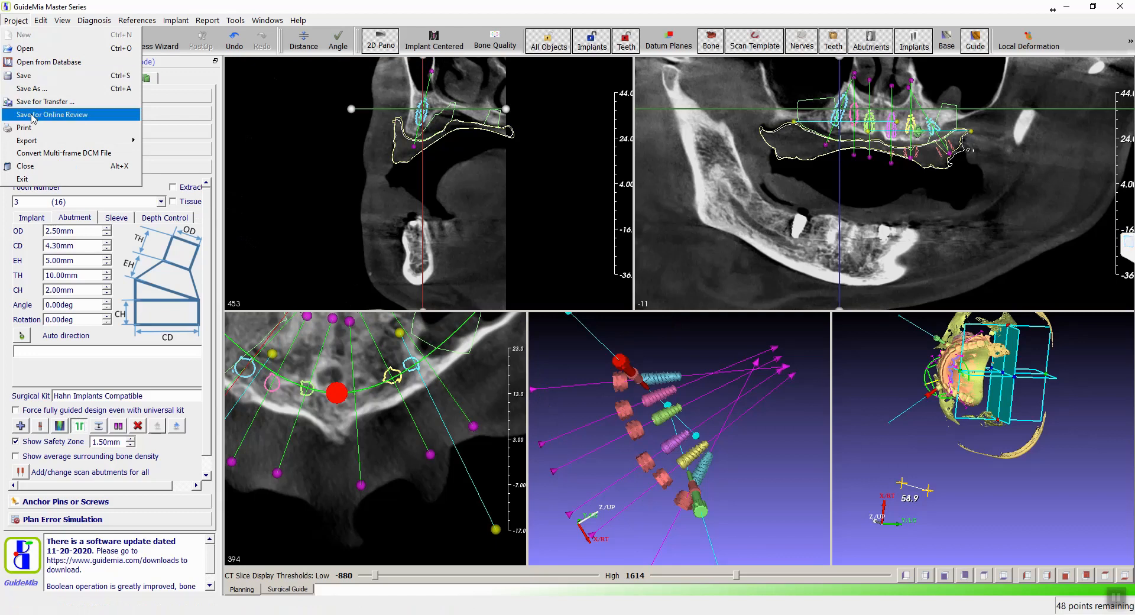
pyautogui.moveTo(34, 145)
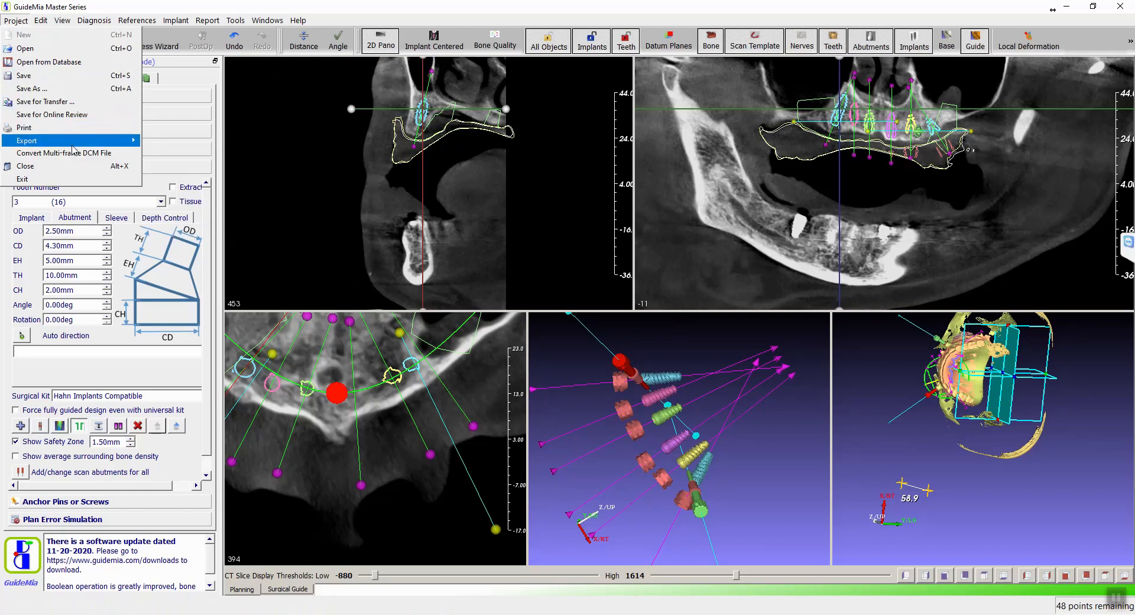
pyautogui.moveTo(70, 143)
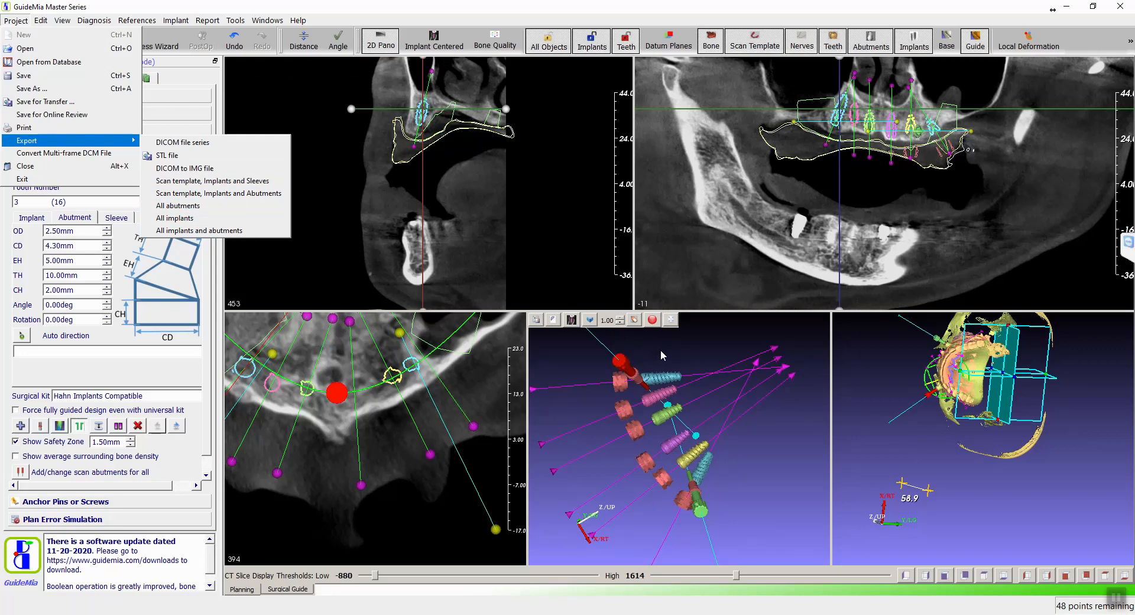
pyautogui.moveTo(663, 350)
pyautogui.mouseDown()
pyautogui.moveTo(687, 349)
pyautogui.moveTo(672, 344)
pyautogui.mouseUp()
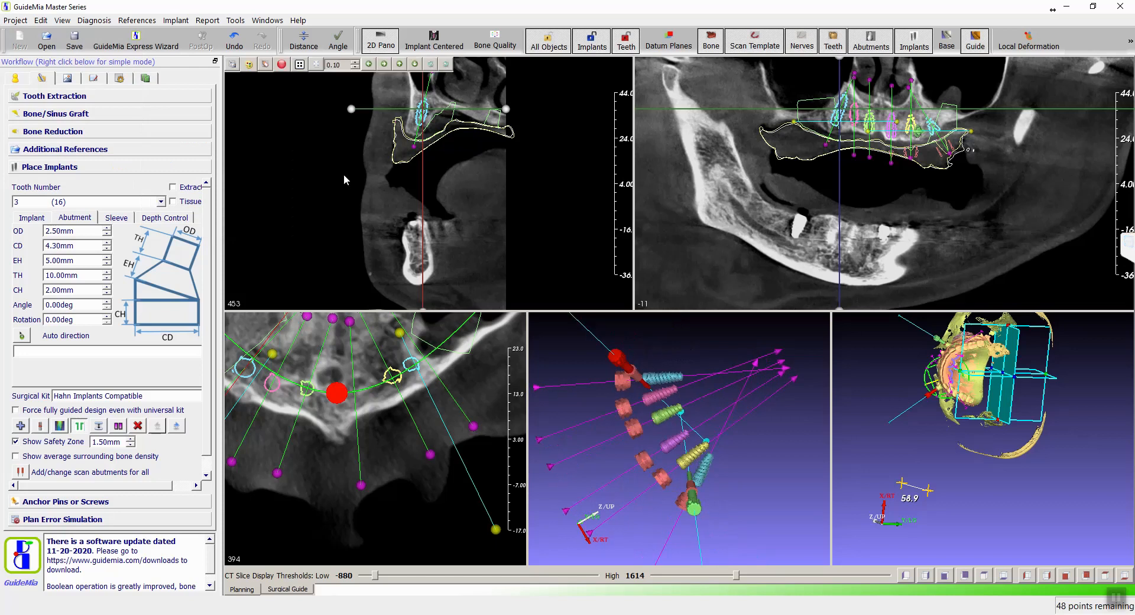
pyautogui.click(25, 21)
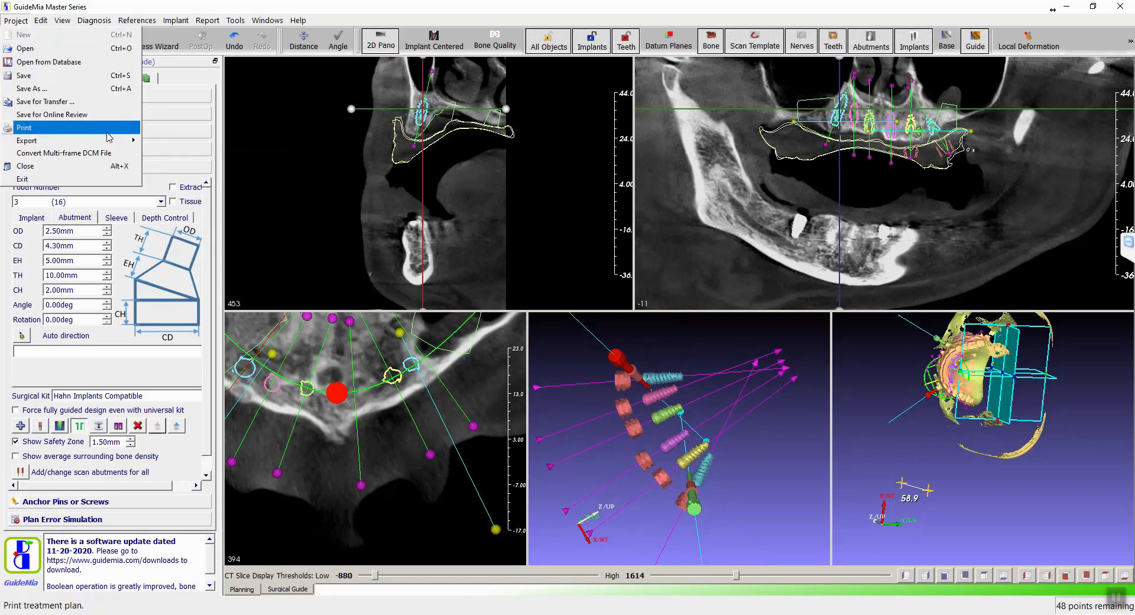
pyautogui.moveTo(112, 141)
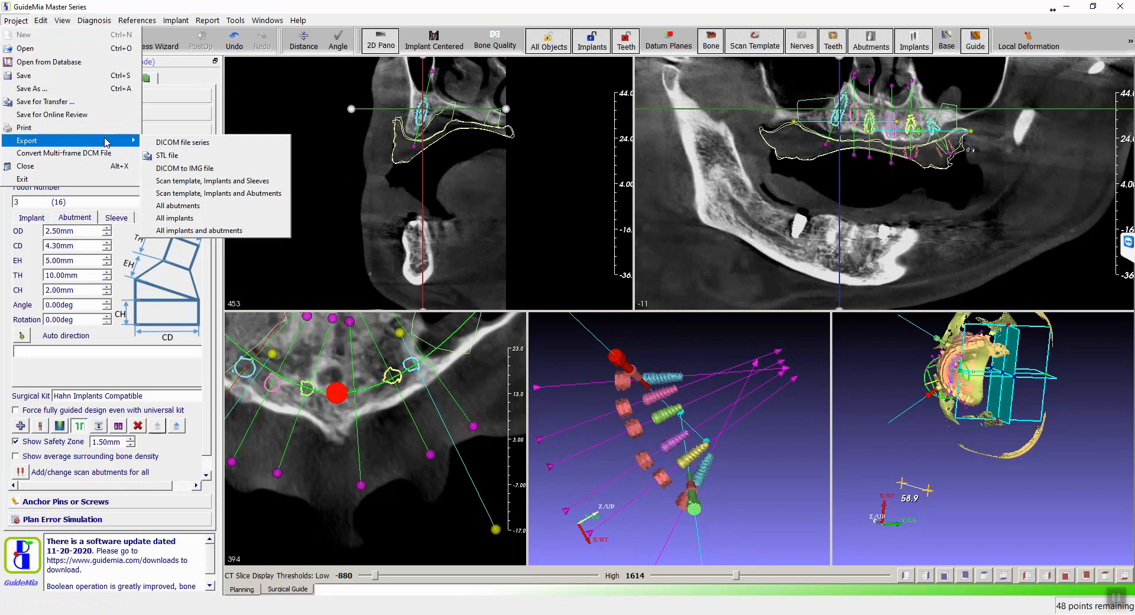
pyautogui.click(254, 194)
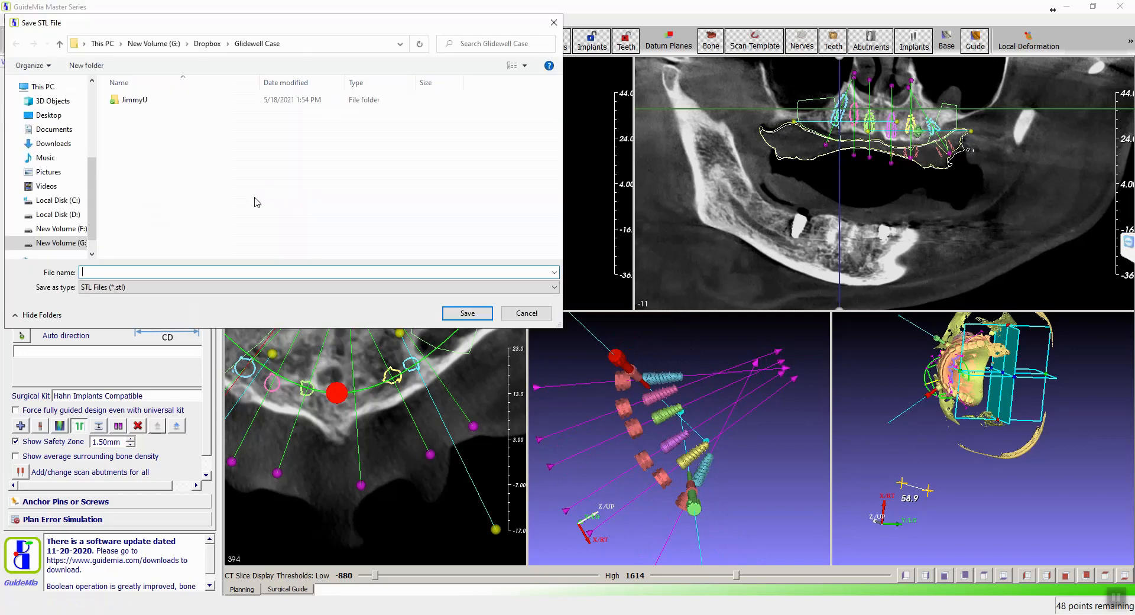
pyautogui.write('allfinal')
pyautogui.press('Return')
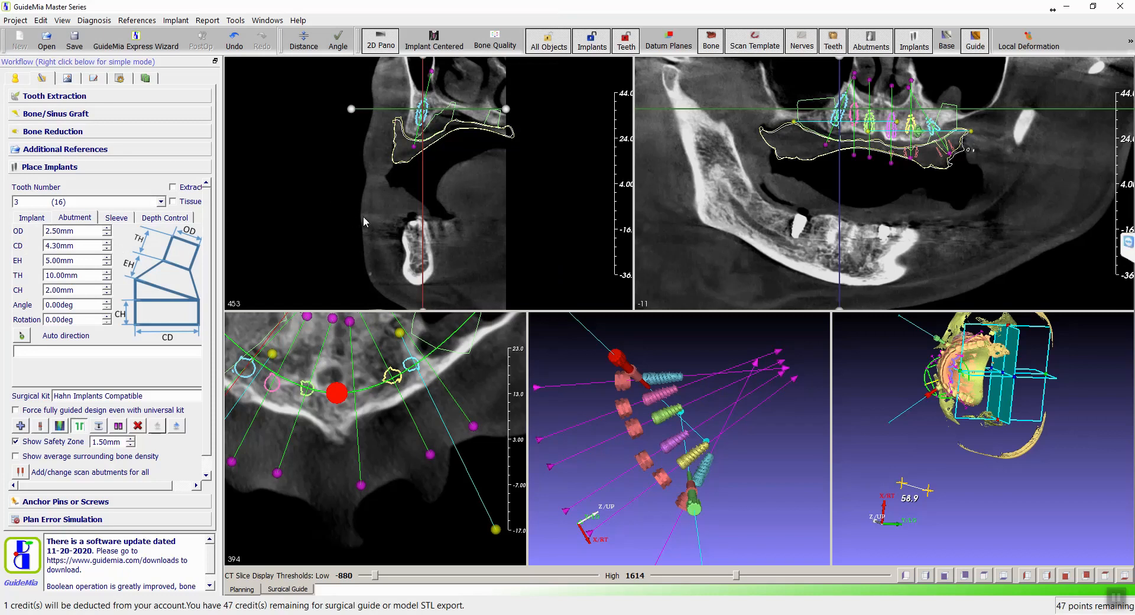
# Load the exported allinone.stl back into the project as an additional scan.
pyautogui.click(136, 21)
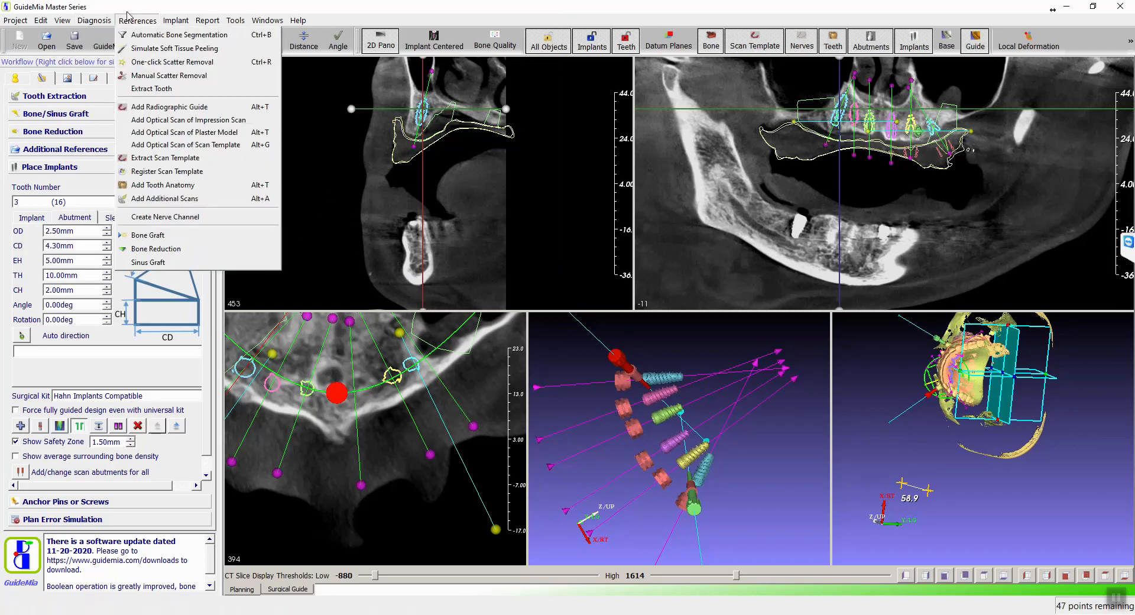
pyautogui.click(166, 198)
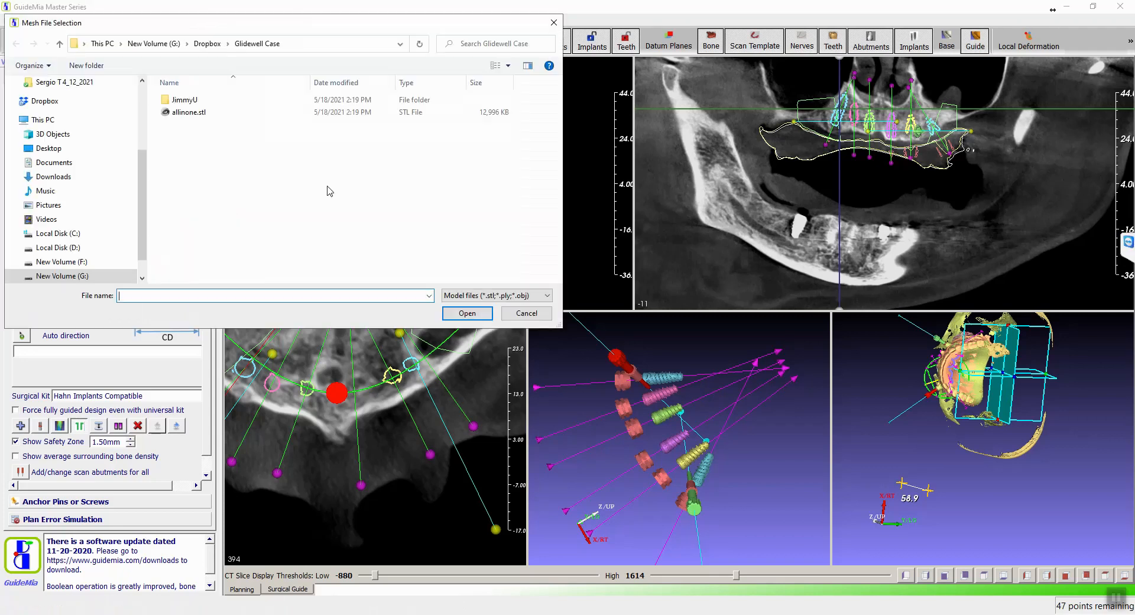
pyautogui.doubleClick(189, 112)
# Enlarge the 3D view of the imported model and examine the arch with its scan abutments from the front and underside.
pyautogui.moveTo(592, 407); pyautogui.dragTo(591, 325)
pyautogui.doubleClick(532, 331)
pyautogui.scroll(5, 507, 335)
pyautogui.moveTo(500, 284); pyautogui.dragTo(674, 331)
pyautogui.moveTo(518, 245); pyautogui.dragTo(408, 312)
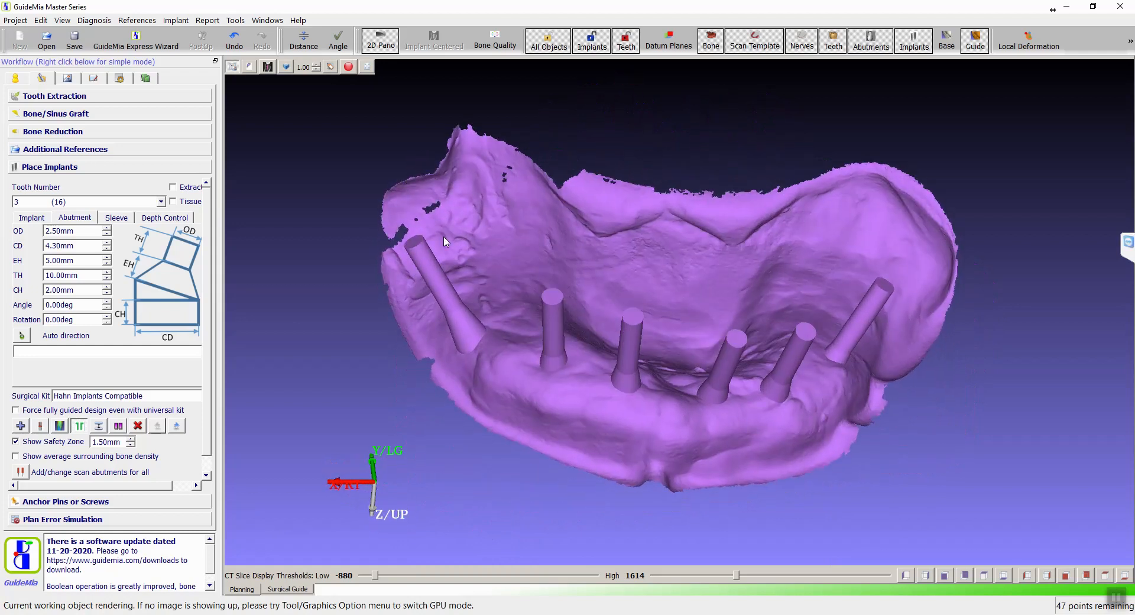
pyautogui.moveTo(390, 290); pyautogui.dragTo(503, 247)
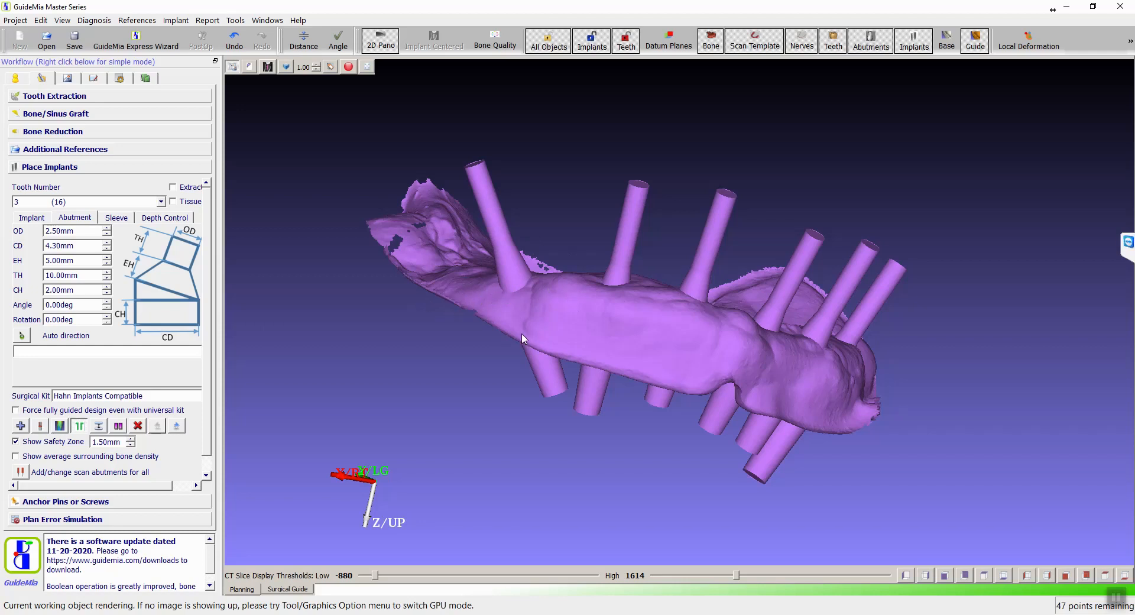
pyautogui.moveTo(502, 275); pyautogui.dragTo(500, 165)
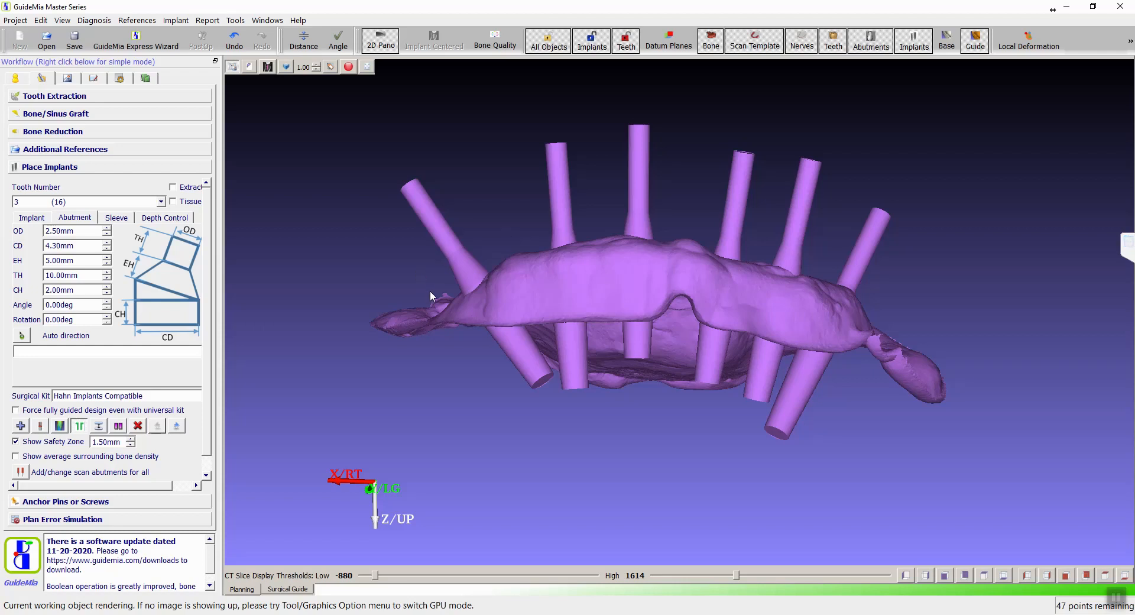
pyautogui.moveTo(372, 252); pyautogui.dragTo(369, 361)
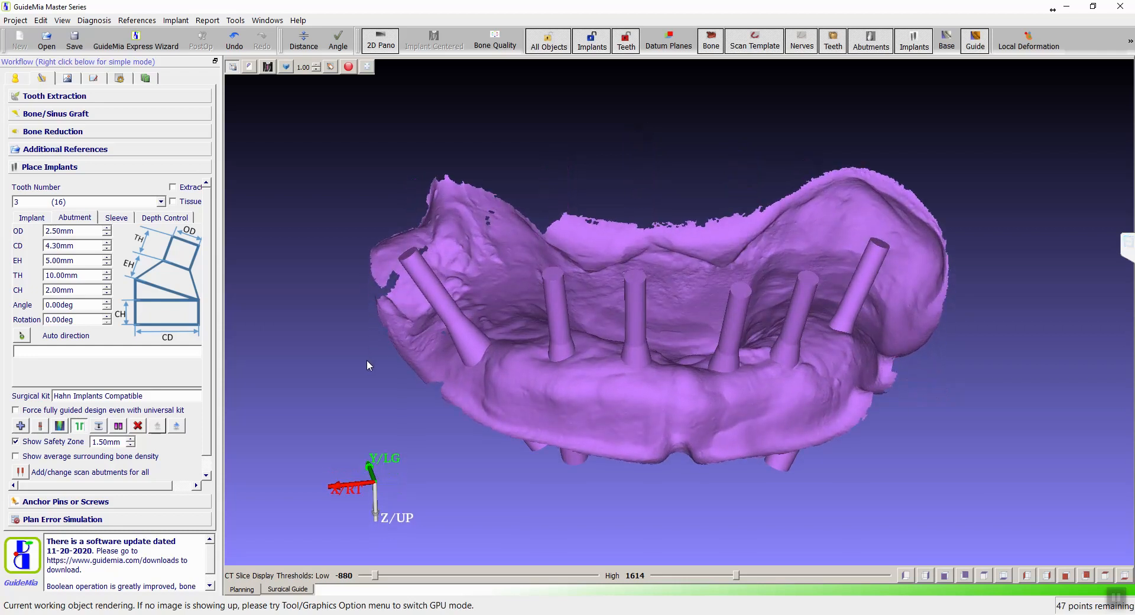
pyautogui.moveTo(367, 360); pyautogui.dragTo(281, 225)
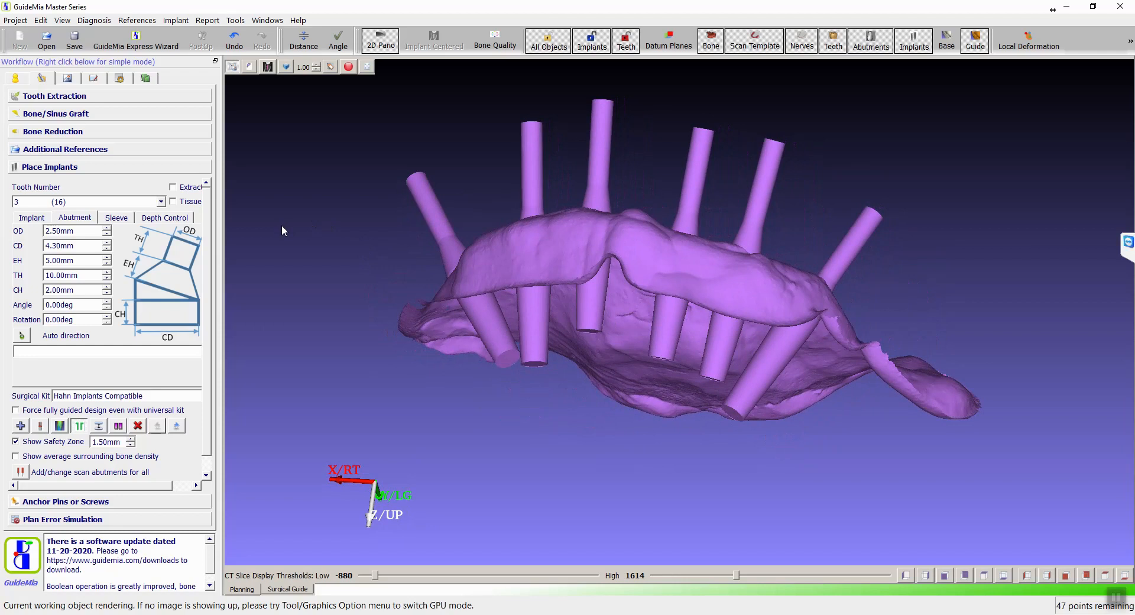
# Examine up close where the scan abutments and implants pass through the arch, from the occlusal and facial sides.
pyautogui.moveTo(284, 230); pyautogui.dragTo(516, 305)
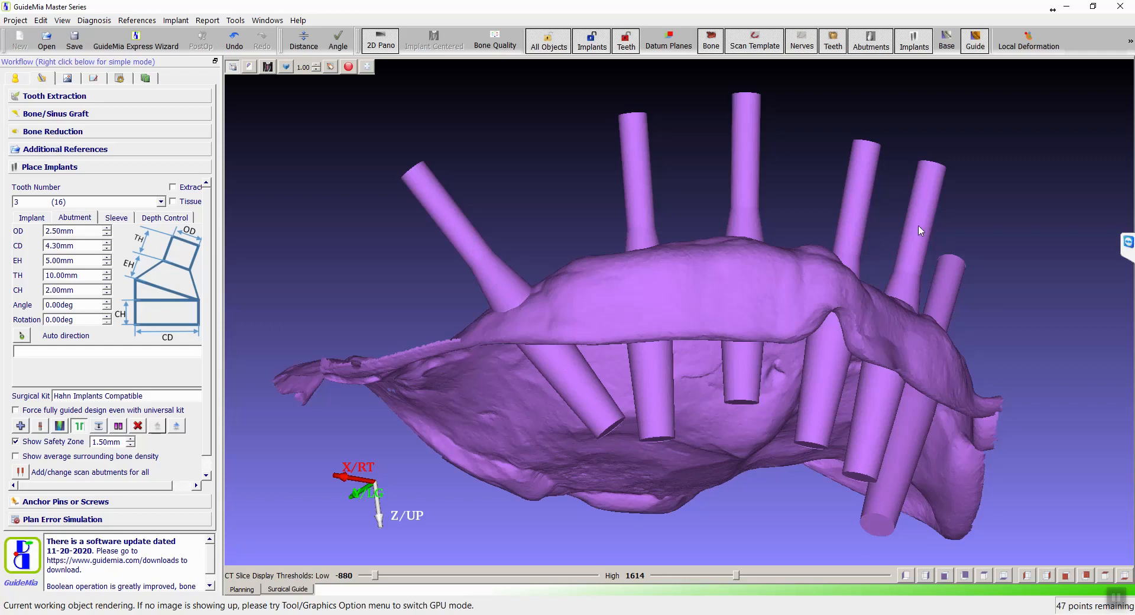
pyautogui.moveTo(998, 194); pyautogui.dragTo(712, 265)
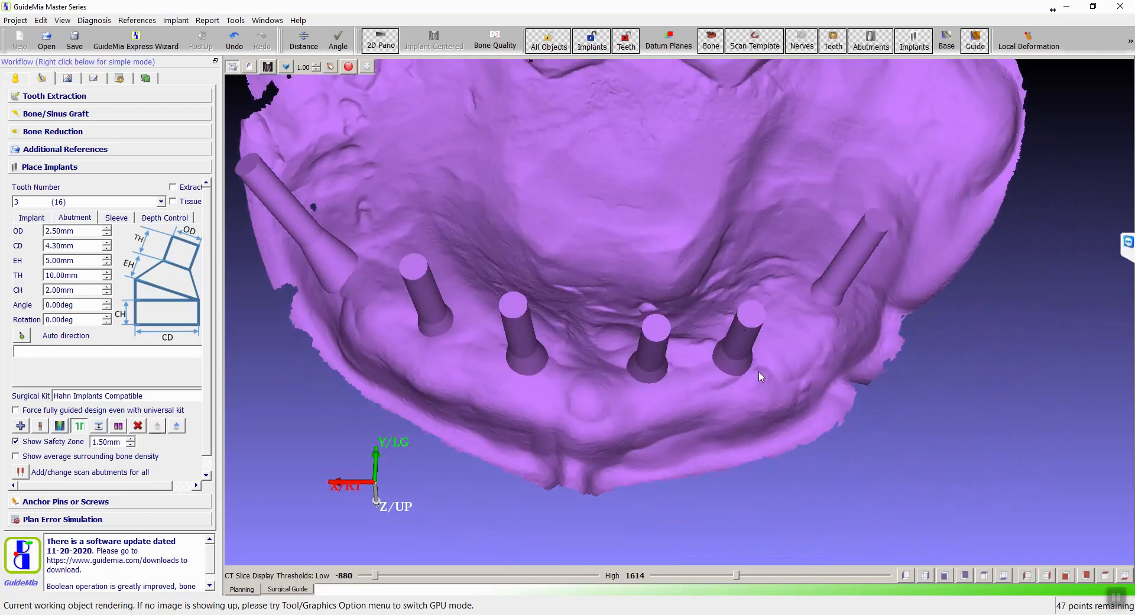
pyautogui.moveTo(835, 400); pyautogui.dragTo(836, 426)
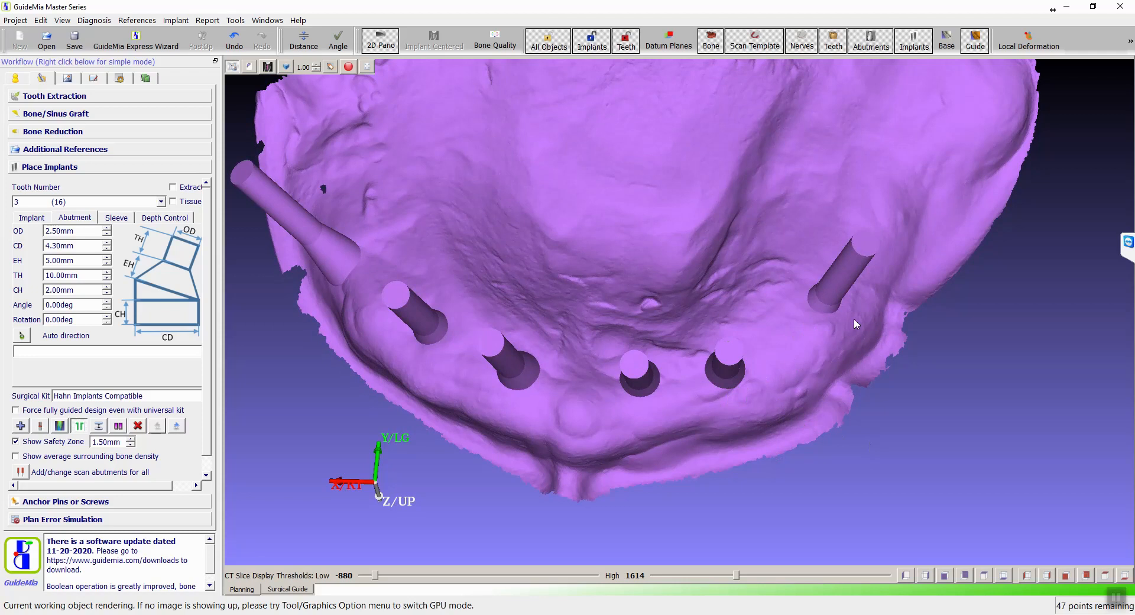
pyautogui.moveTo(886, 378); pyautogui.dragTo(756, 257)
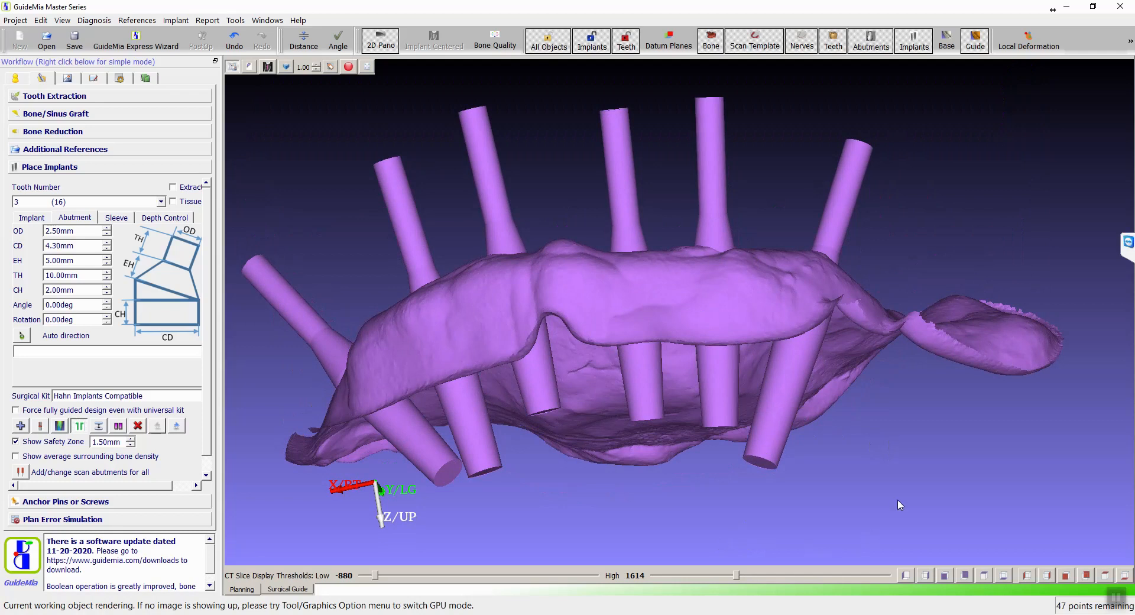
pyautogui.moveTo(899, 505); pyautogui.dragTo(912, 547)
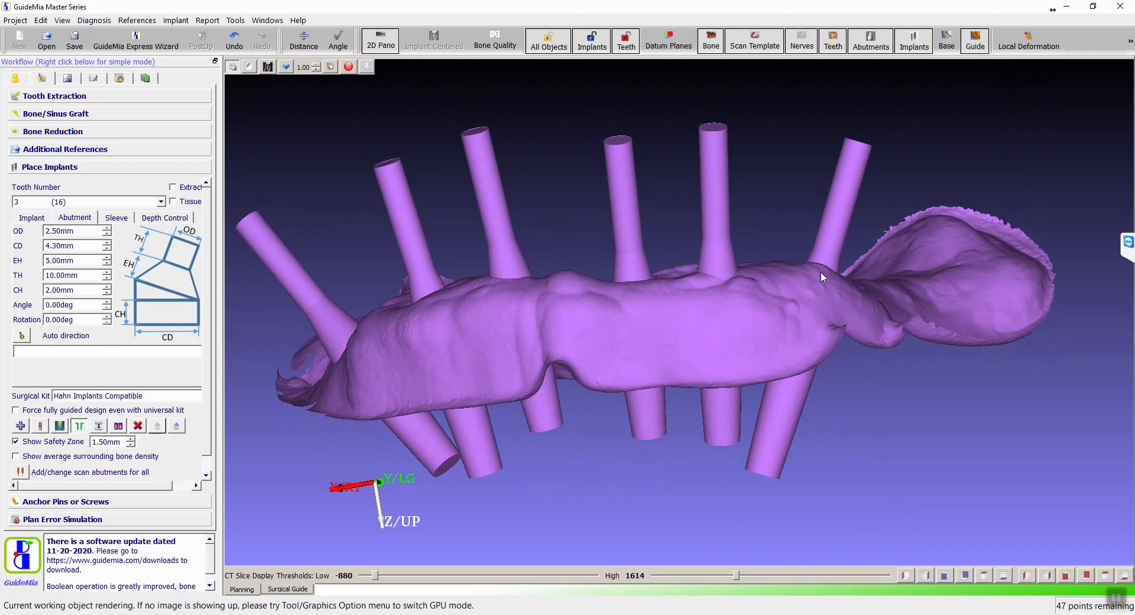
pyautogui.moveTo(889, 378); pyautogui.dragTo(886, 414)
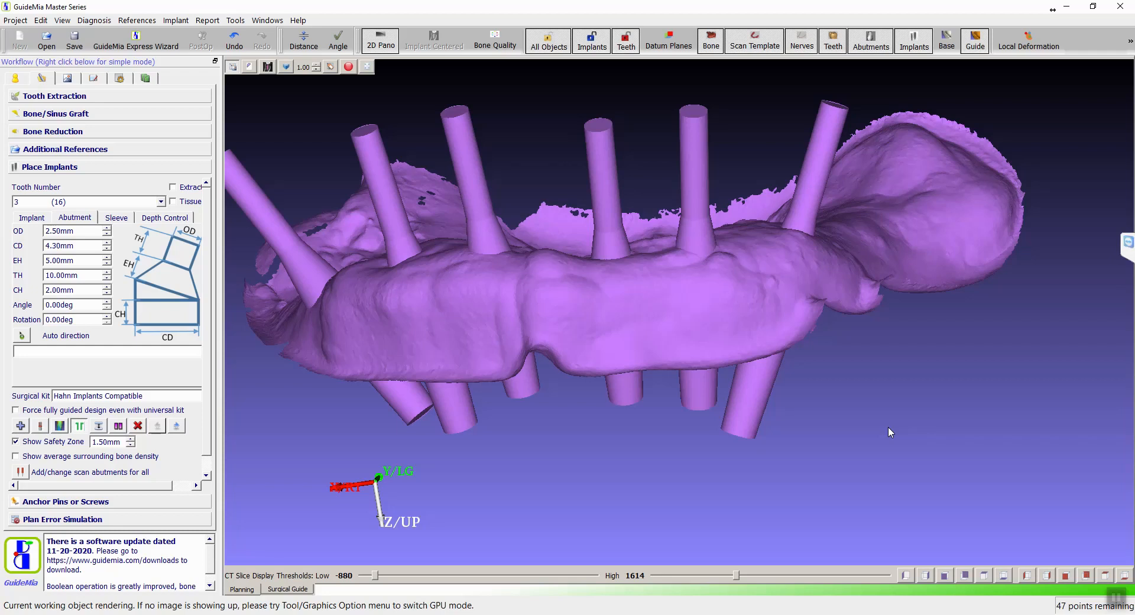
pyautogui.moveTo(288, 96); pyautogui.dragTo(225, 101)
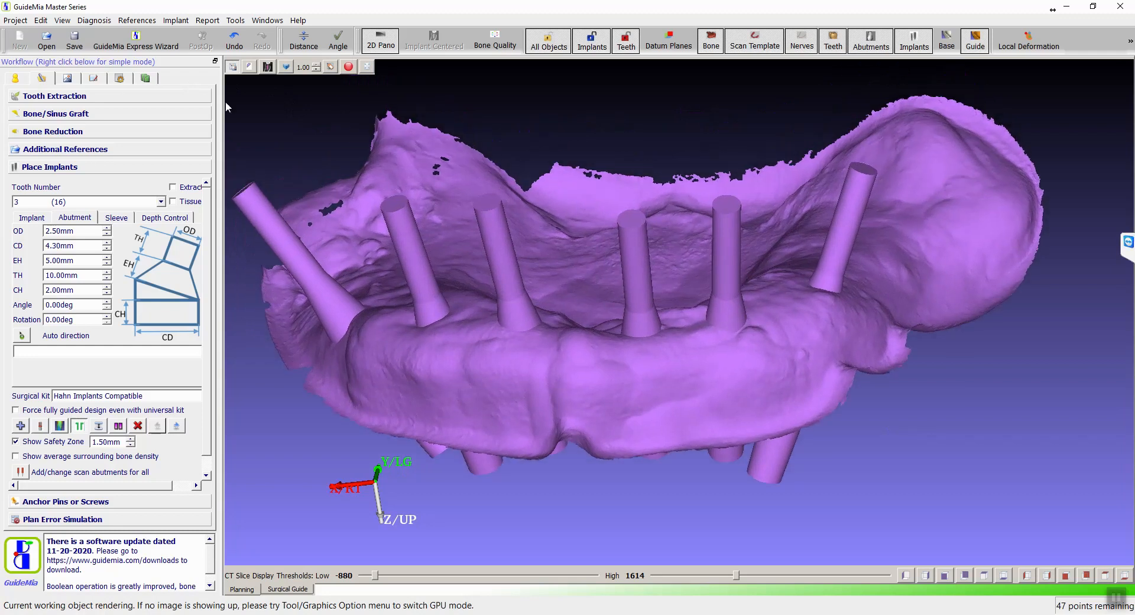
# Save the project.
pyautogui.click(84, 39)
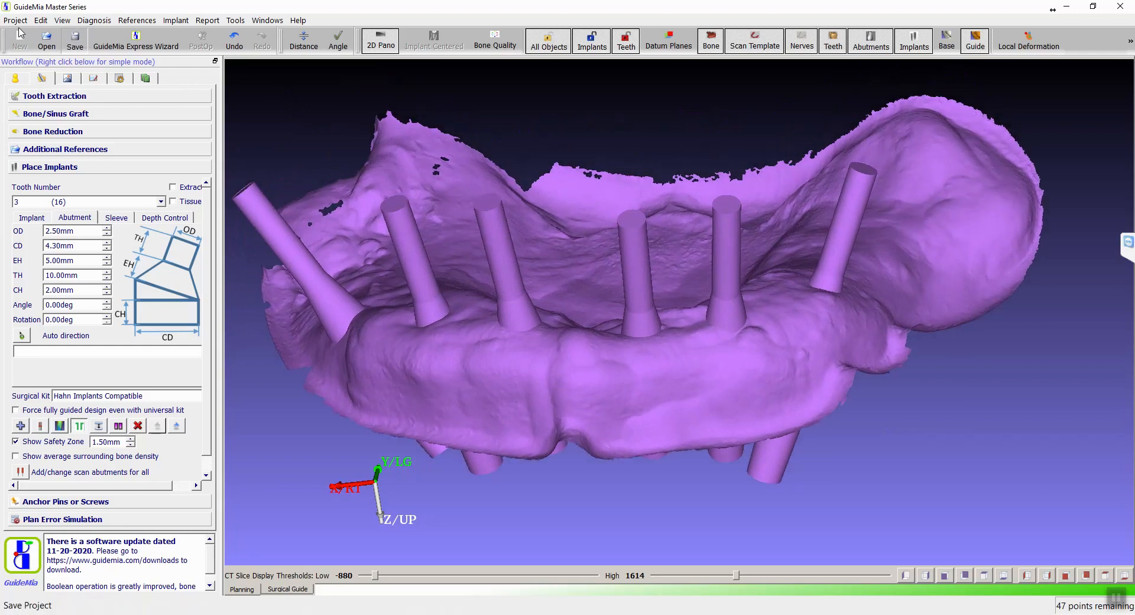